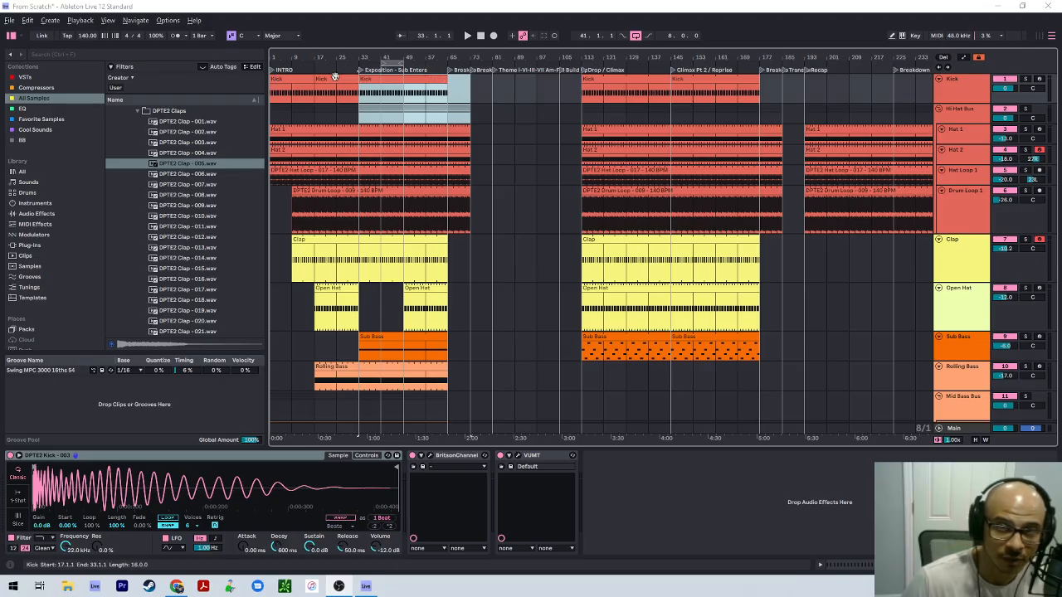
Examine the arrangement for tracks with no clips in the theme section and the Drop / Climax, including the Piano and Rolling Bass tracks.
click(335, 82)
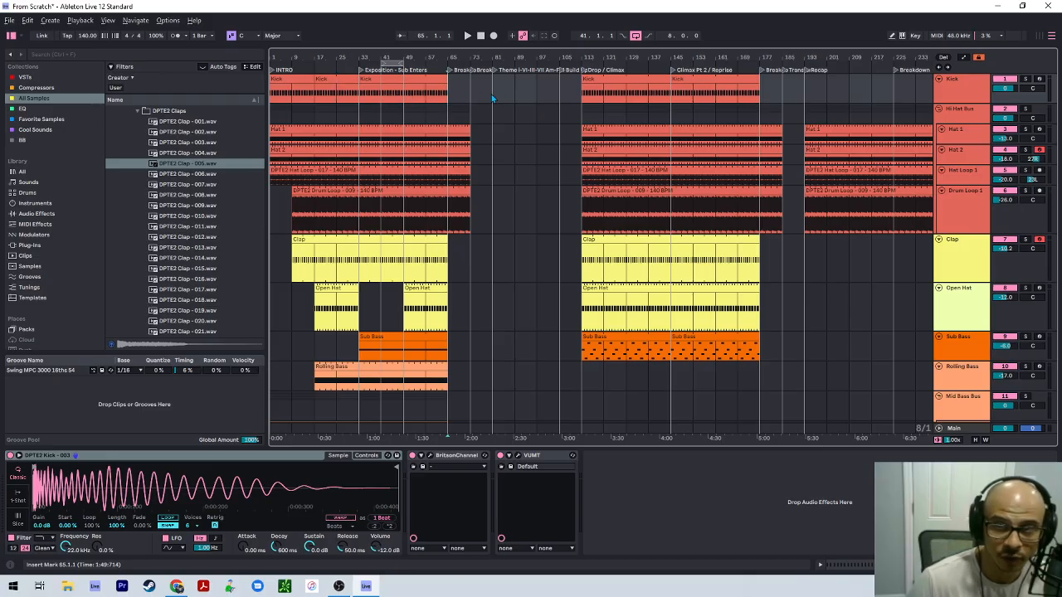
drag(494, 122, 547, 127)
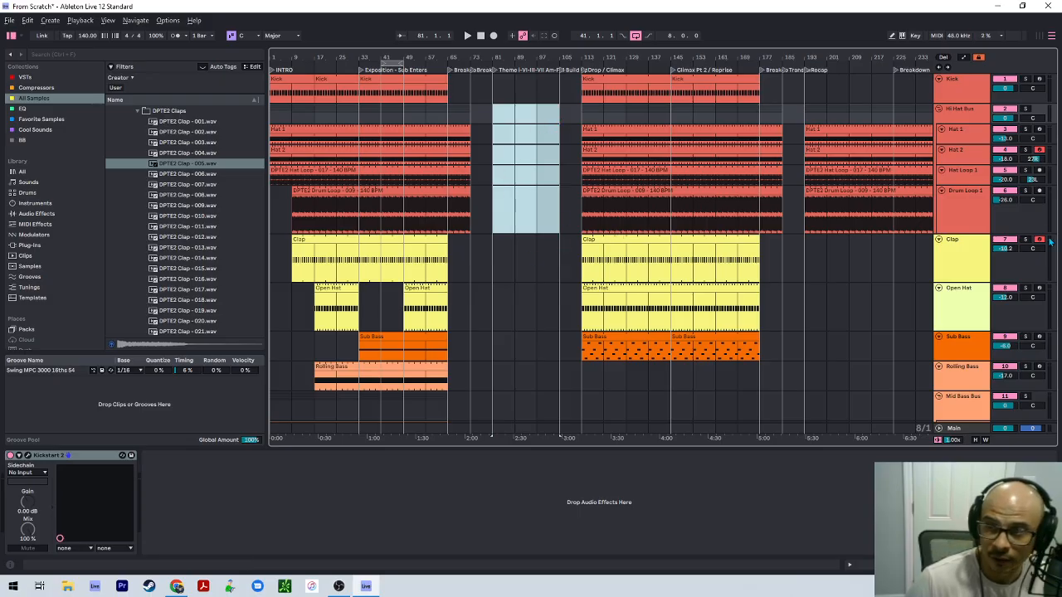
scroll(965, 116, down, 5)
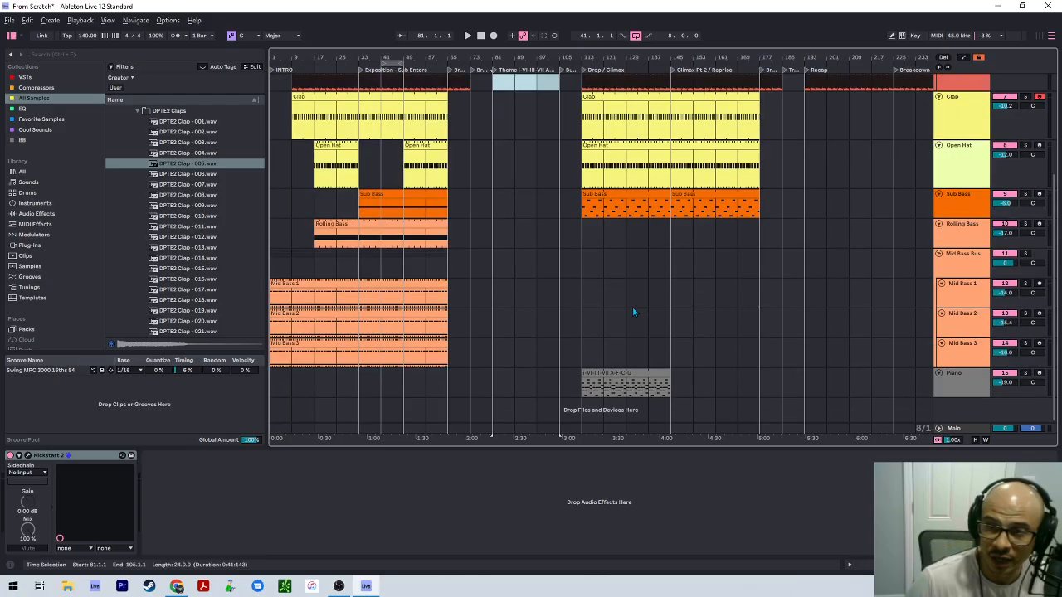
click(604, 373)
click(605, 373)
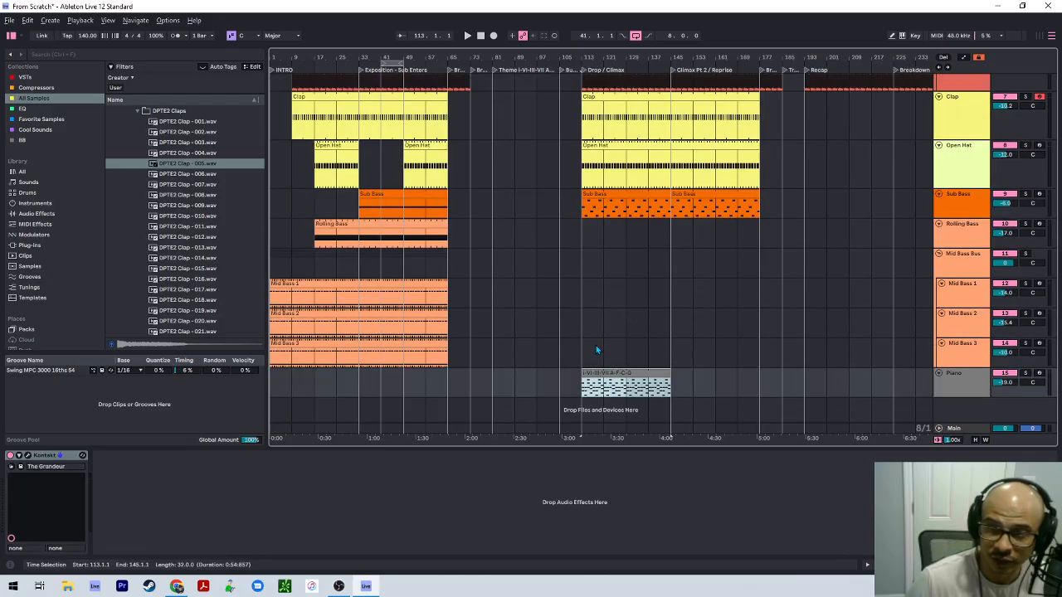
click(601, 215)
drag(588, 233, 715, 230)
click(609, 241)
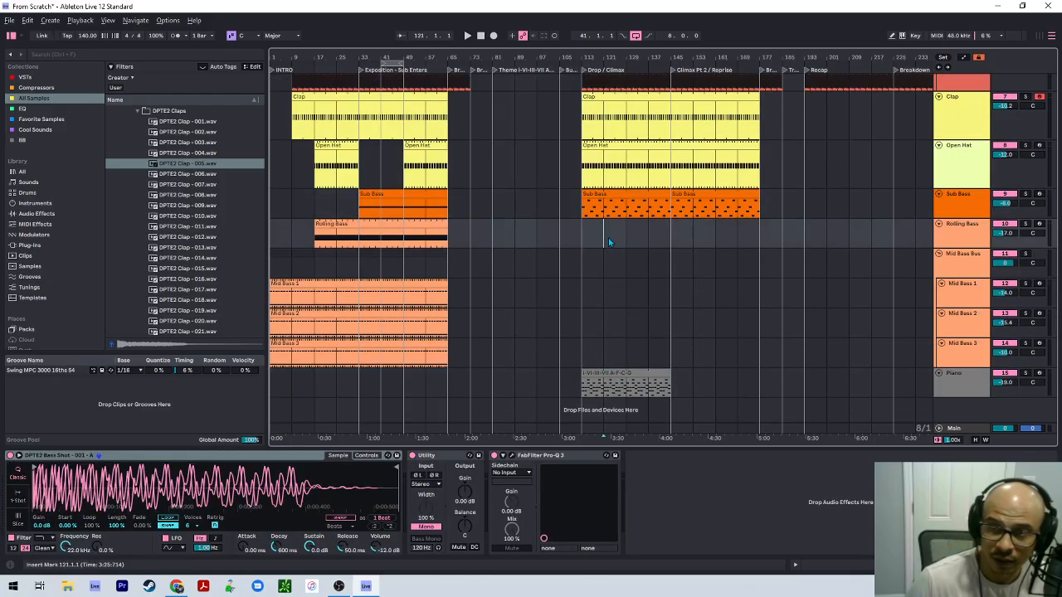
drag(569, 239, 759, 239)
click(610, 251)
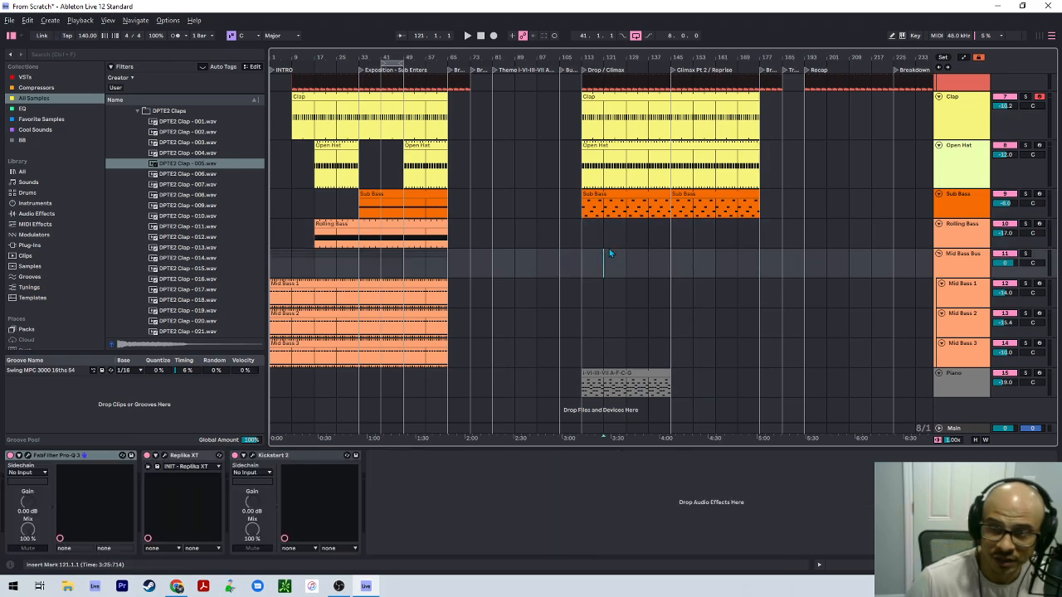
drag(588, 241, 749, 237)
scroll(516, 221, up, 4)
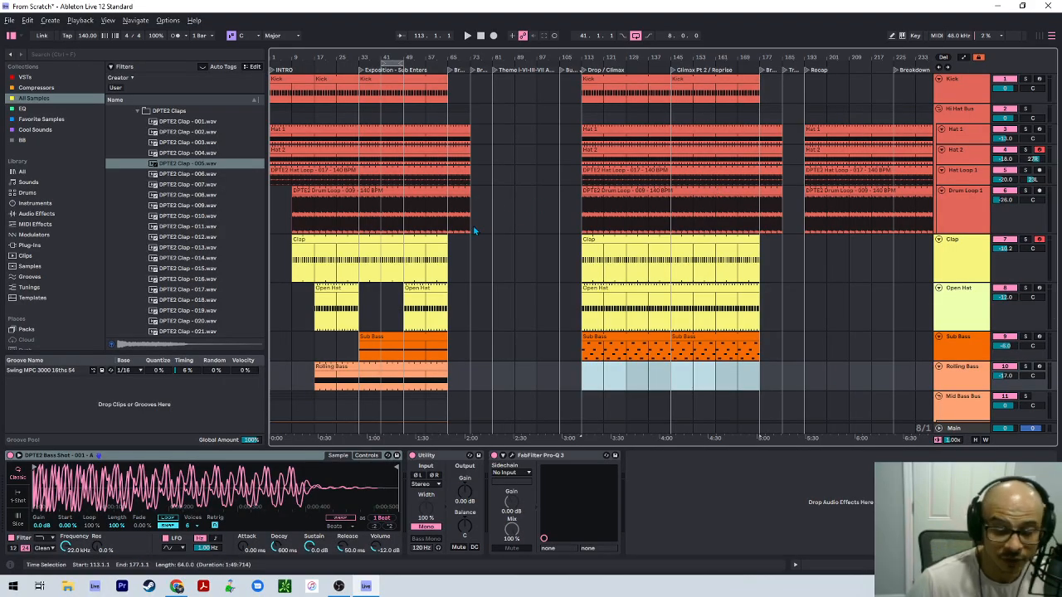
Review the Mid Bass, Rolling Bass and drum clips laid out in the intro and exposition sections.
scroll(519, 297, down, 1)
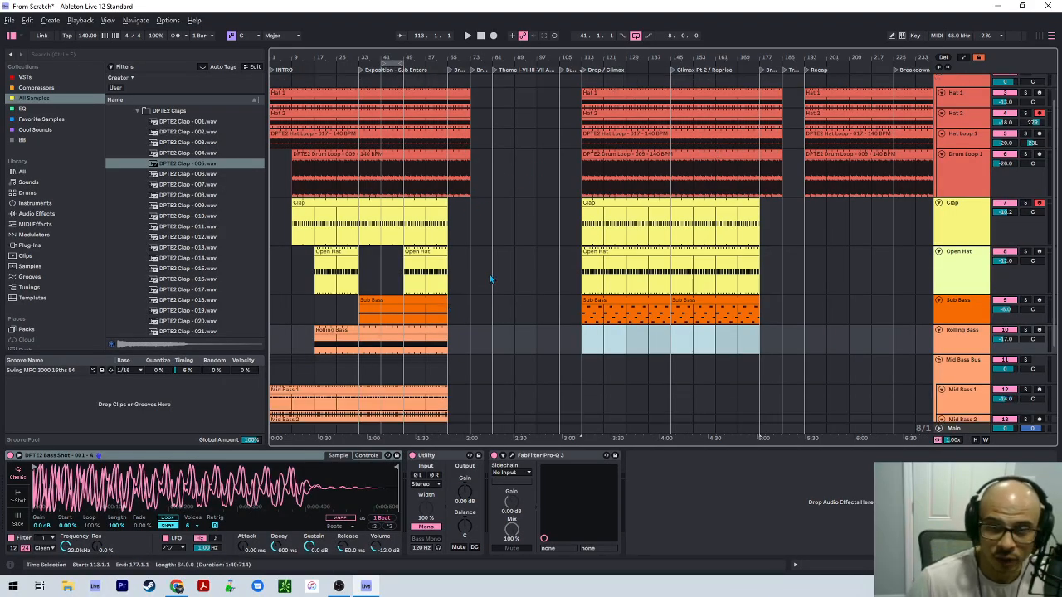
scroll(448, 340, up, 1)
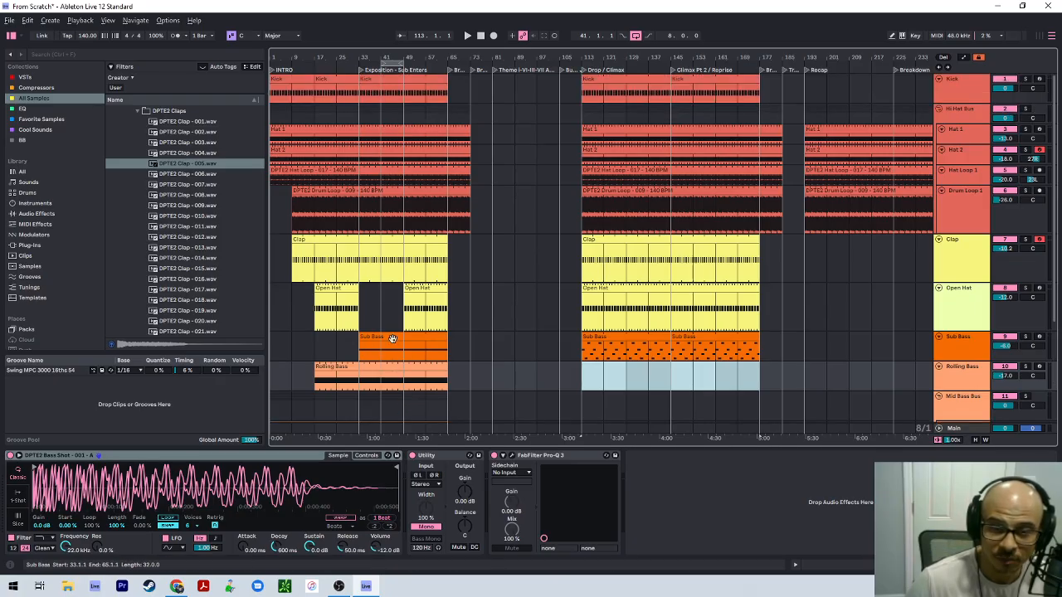
scroll(394, 339, down, 1)
scroll(479, 295, down, 2)
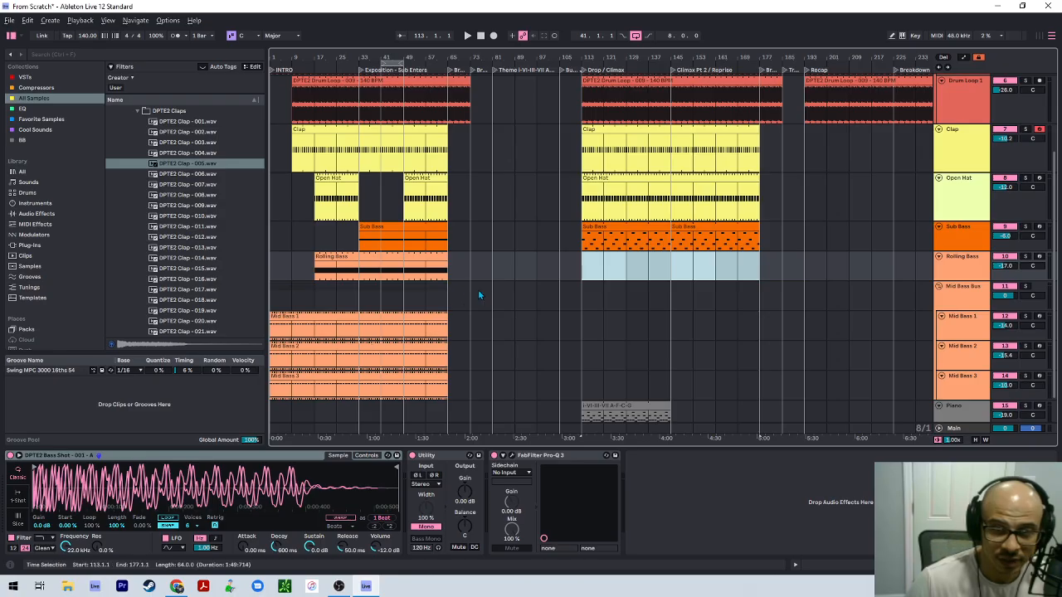
click(303, 330)
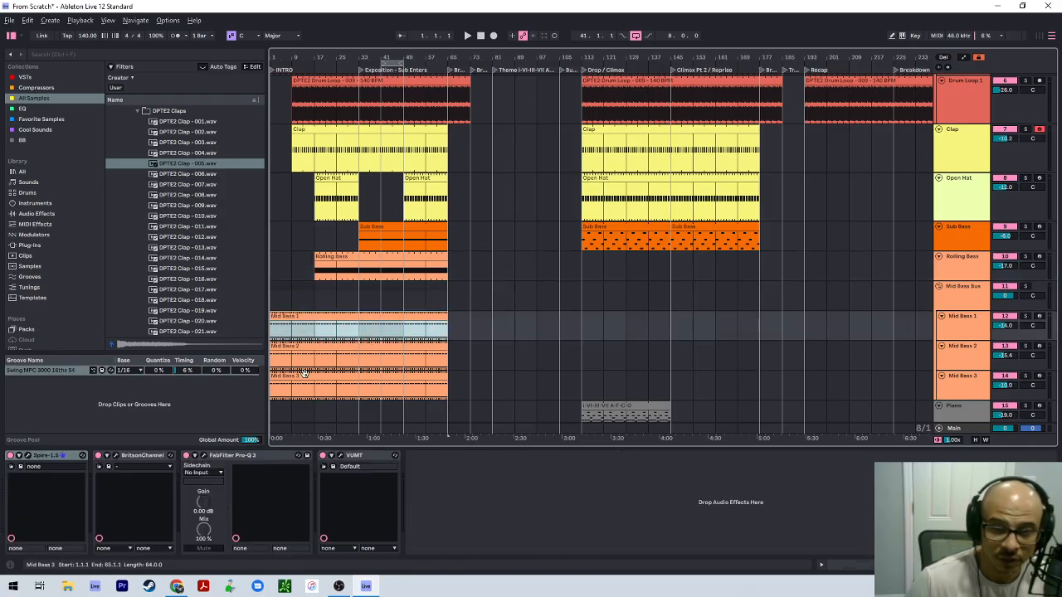
shift+click(313, 372)
click(351, 257)
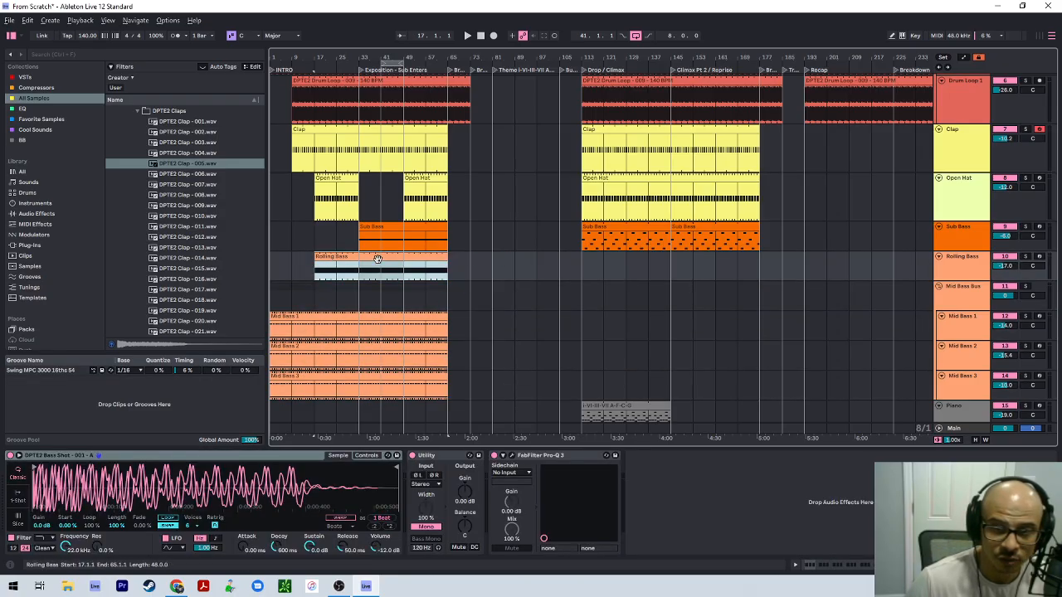
scroll(341, 232, up, 2)
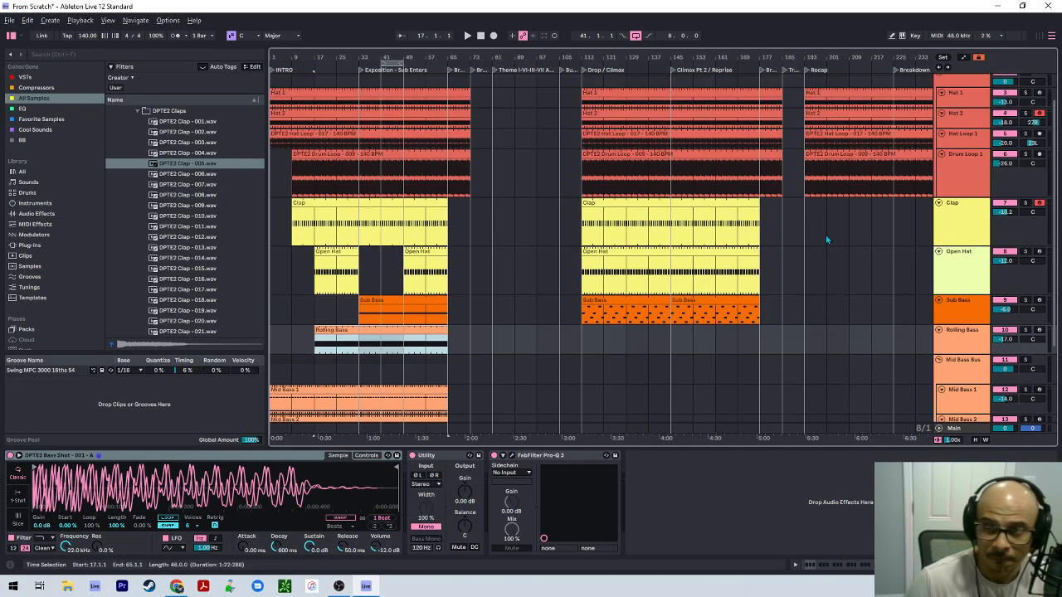
scroll(426, 247, up, 1)
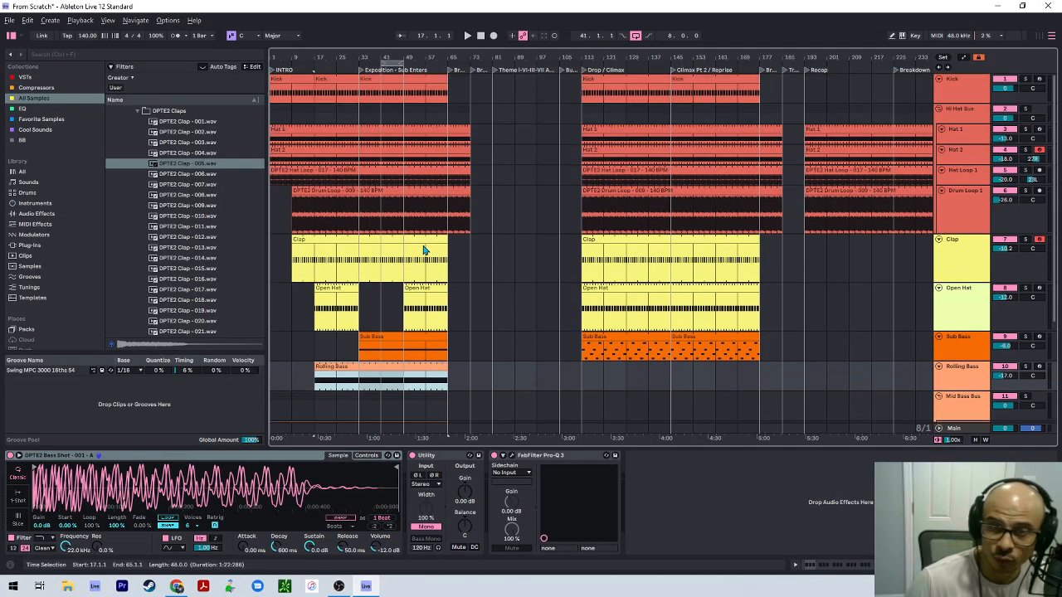
Play the arrangement from bar 1, jumping to bars 9 and 17 to hear the layers that enter there.
click(286, 114)
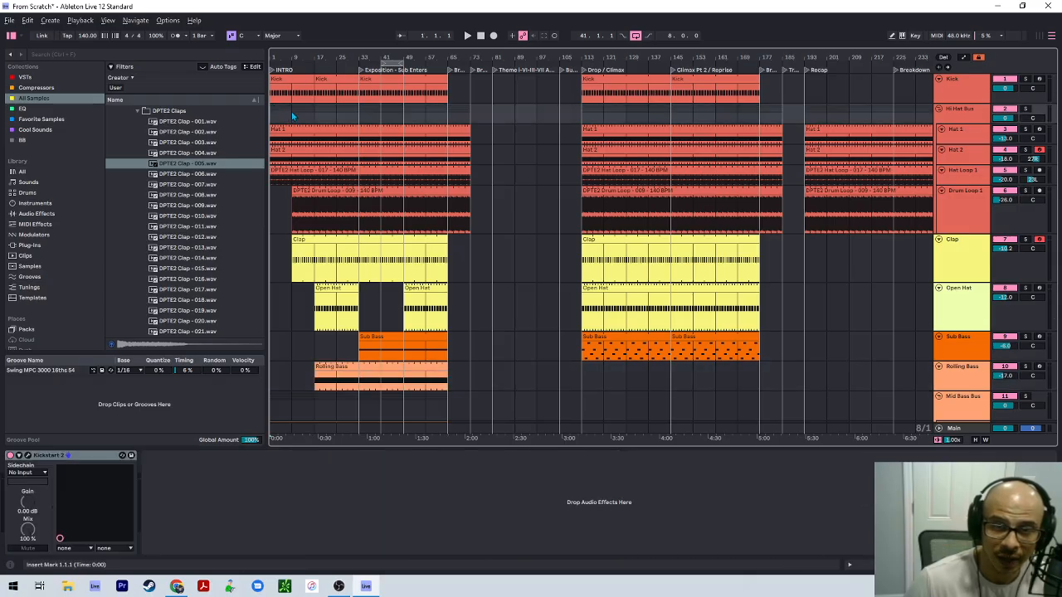
key(space)
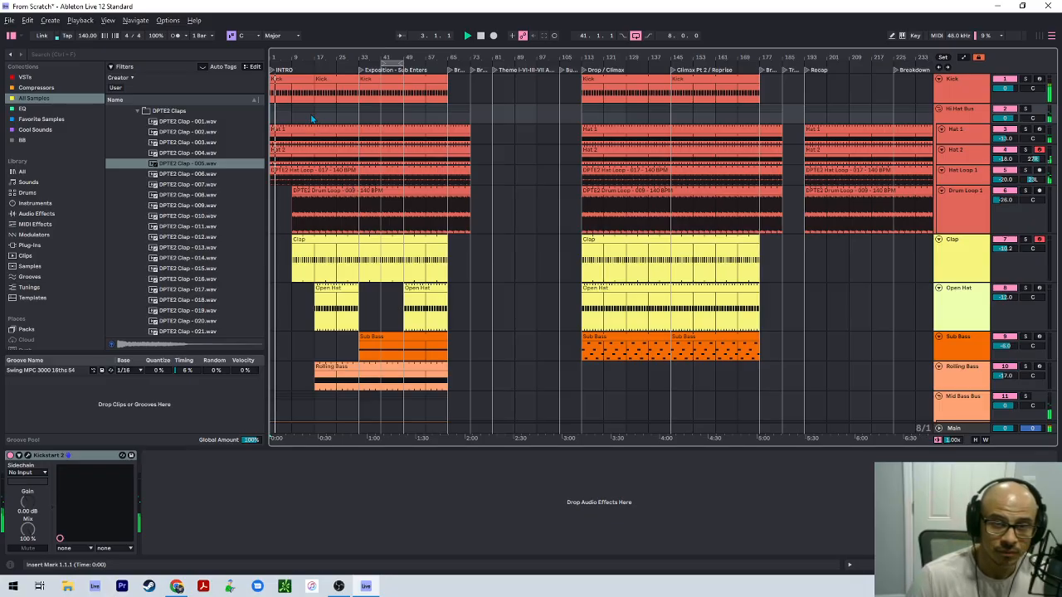
scroll(283, 203, up, 10)
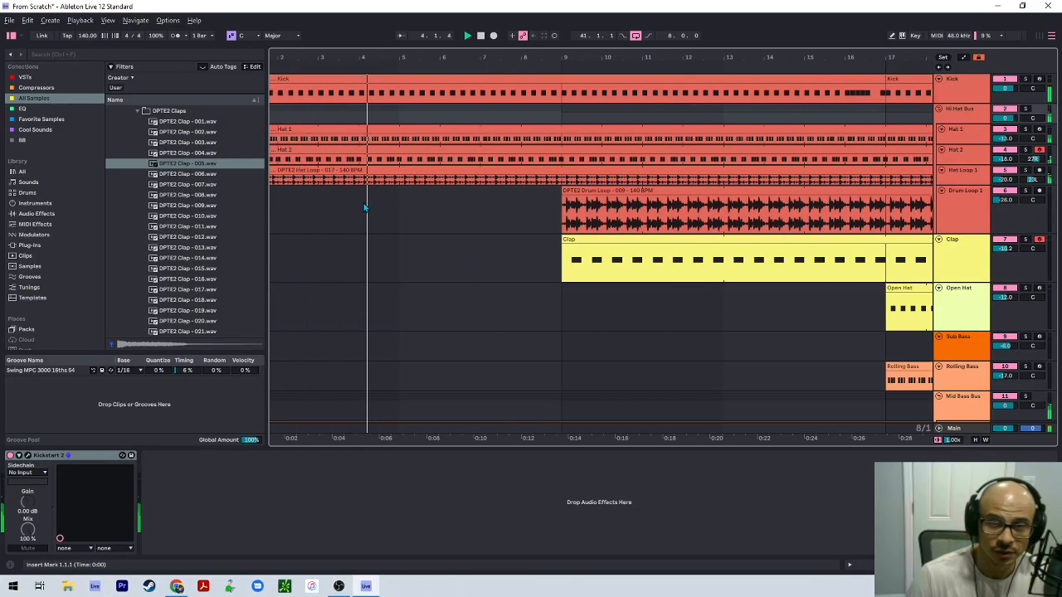
scroll(365, 207, left, 2)
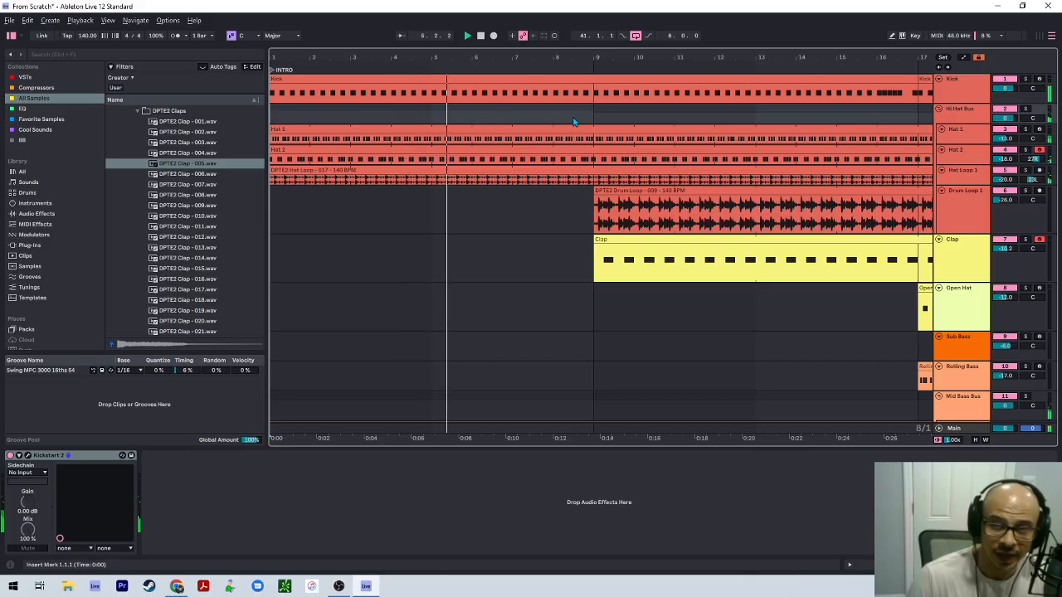
click(593, 111)
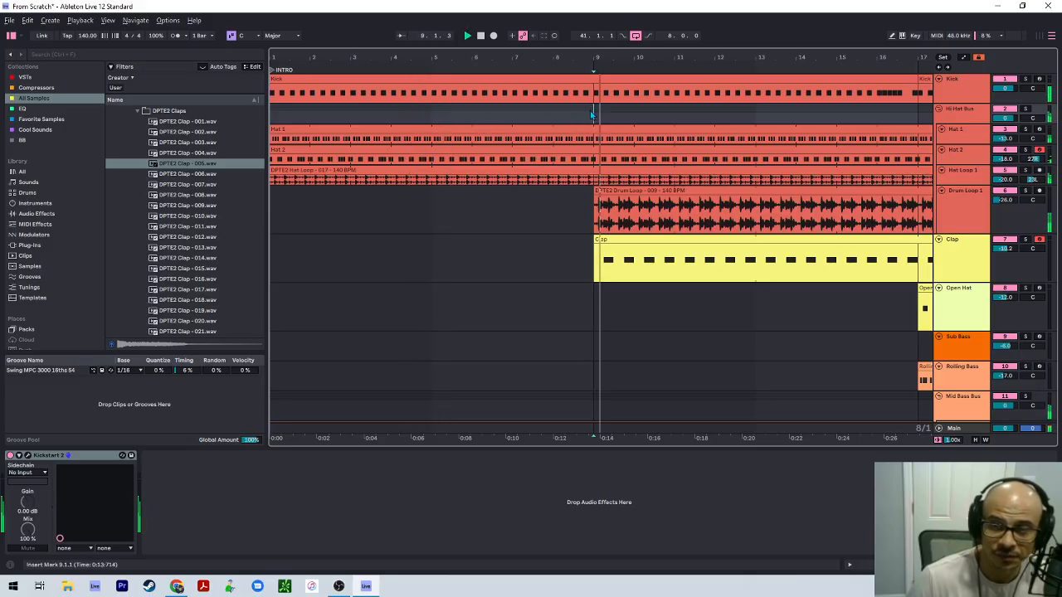
key(w)
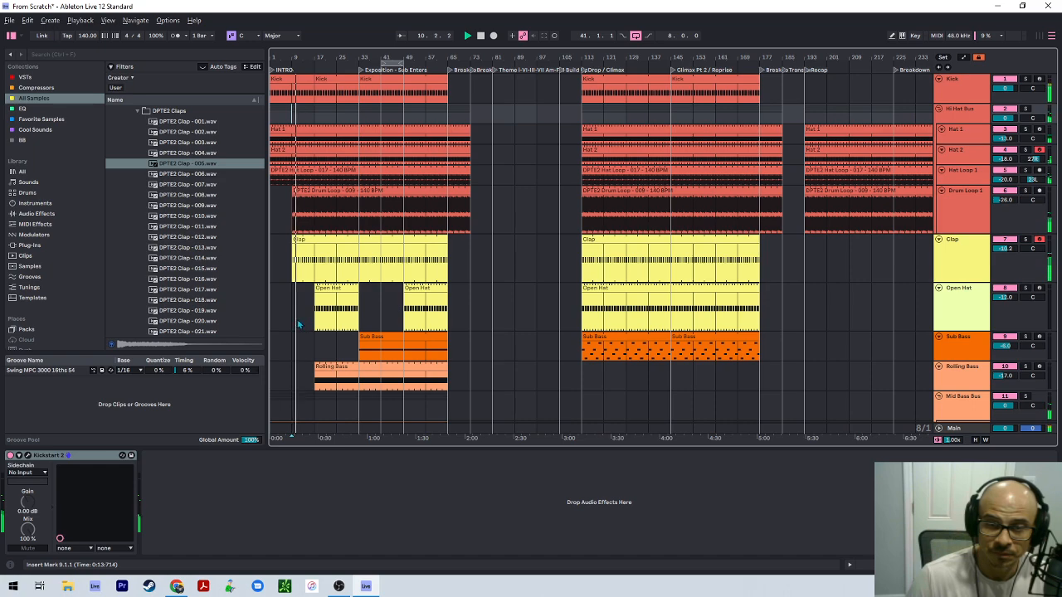
scroll(299, 323, down, 1)
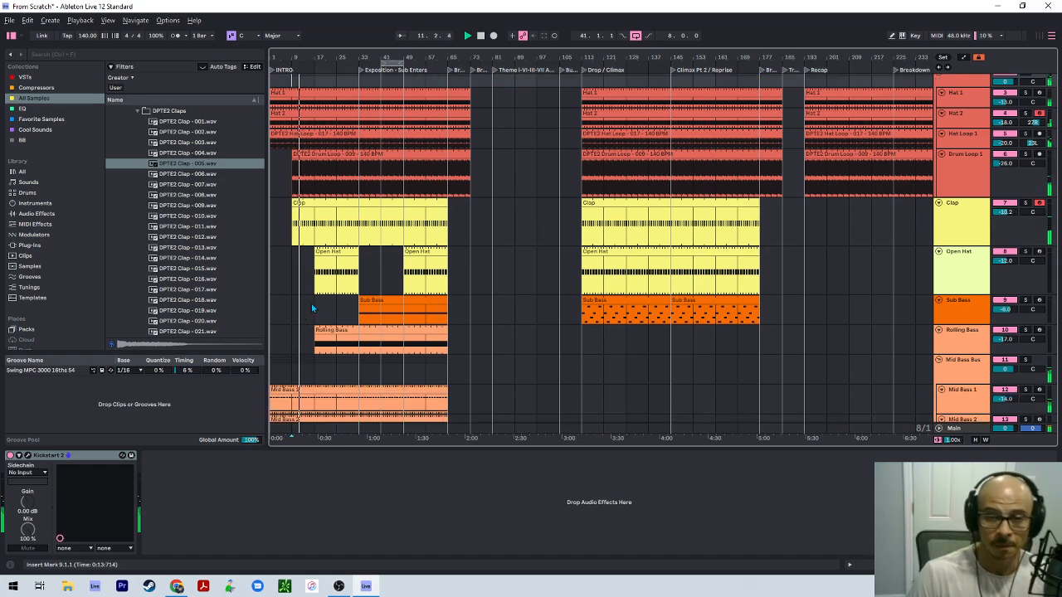
click(318, 306)
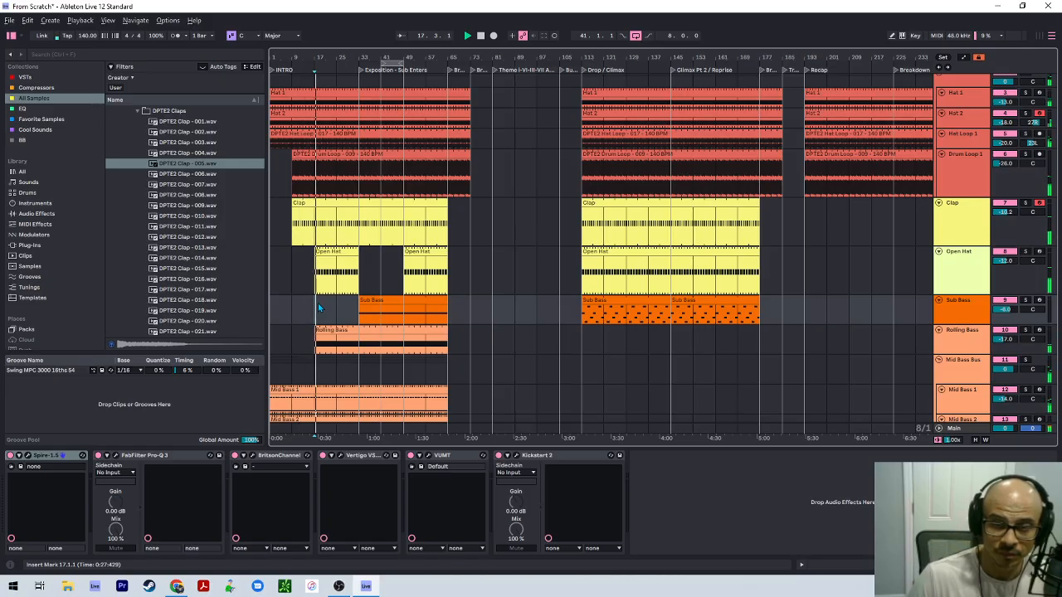
scroll(407, 277, up, 1)
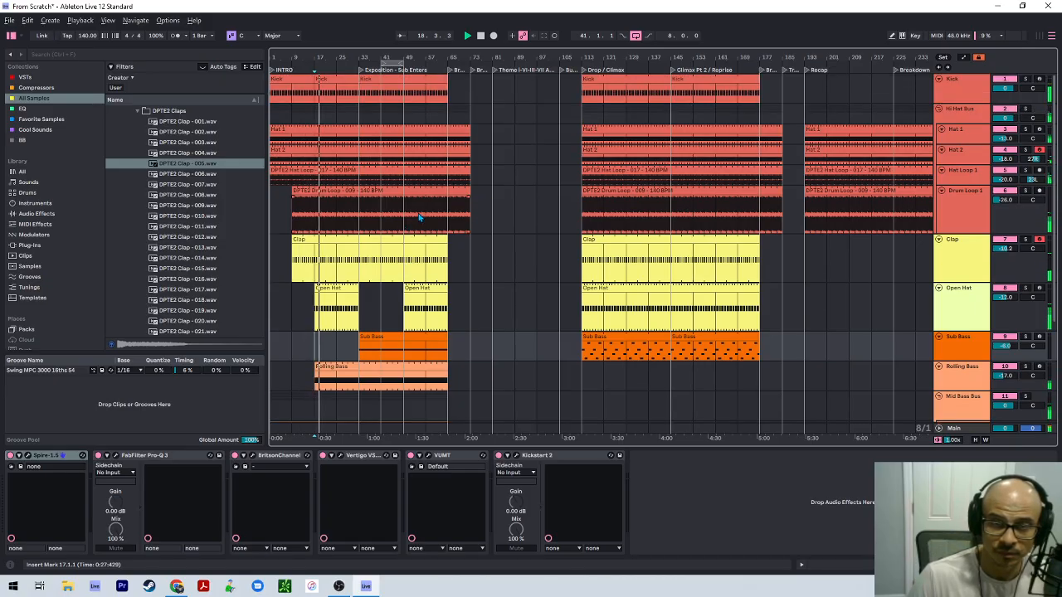
scroll(419, 217, down, 3)
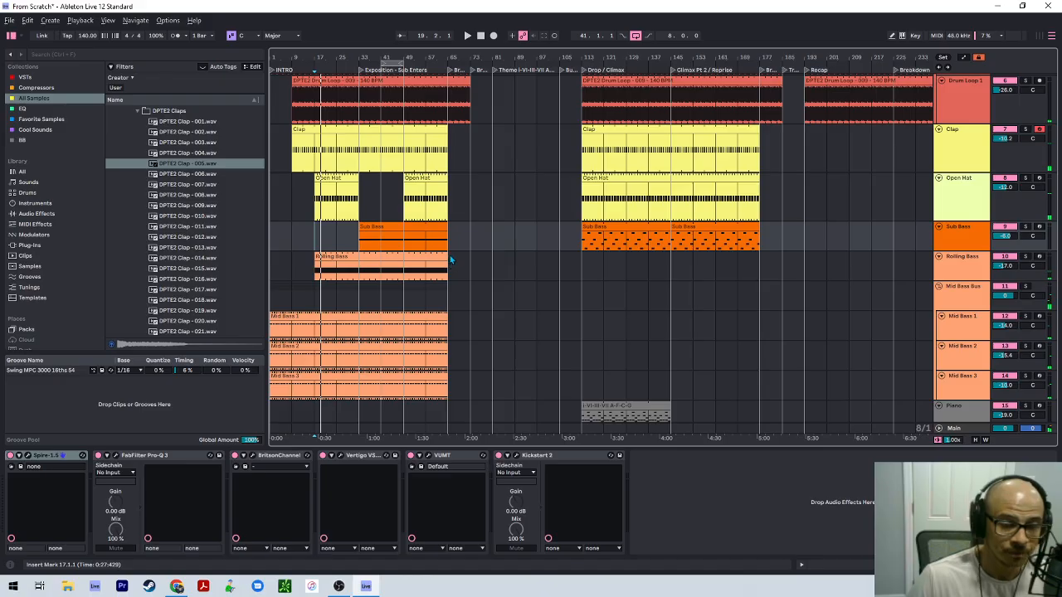
Fit all tracks into the height of the arrangement, fold the Sub Bass track and keep the Mid Bass Bus group expanded.
key(h)
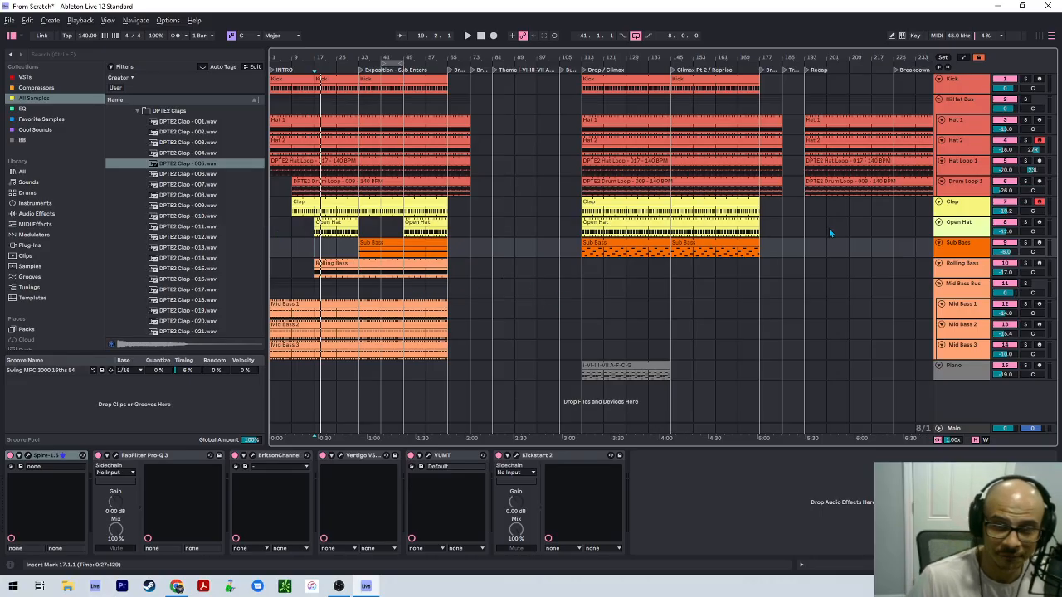
click(939, 284)
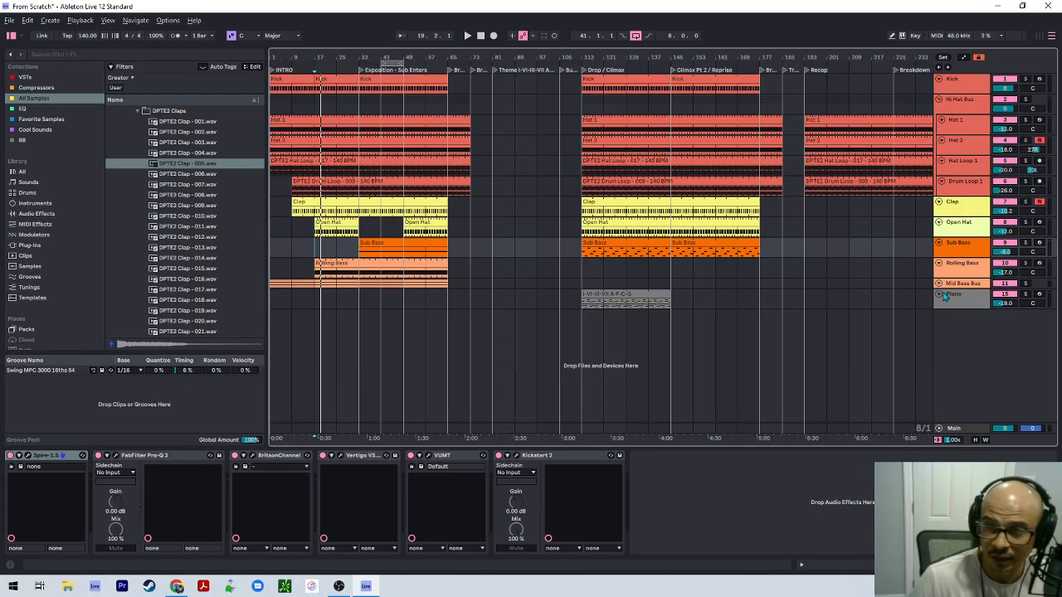
click(939, 263)
click(939, 243)
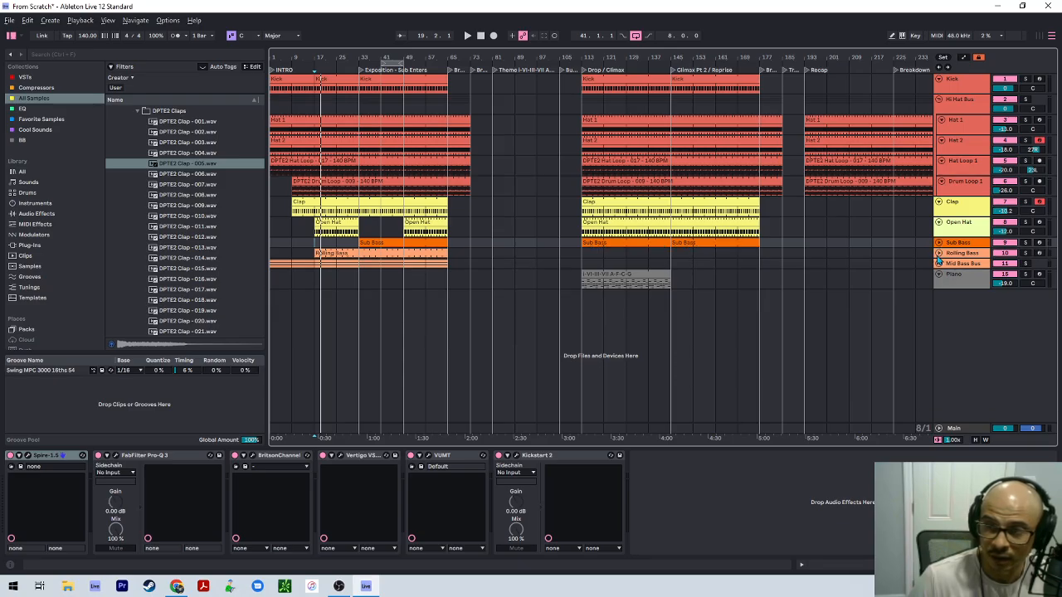
click(938, 254)
click(940, 274)
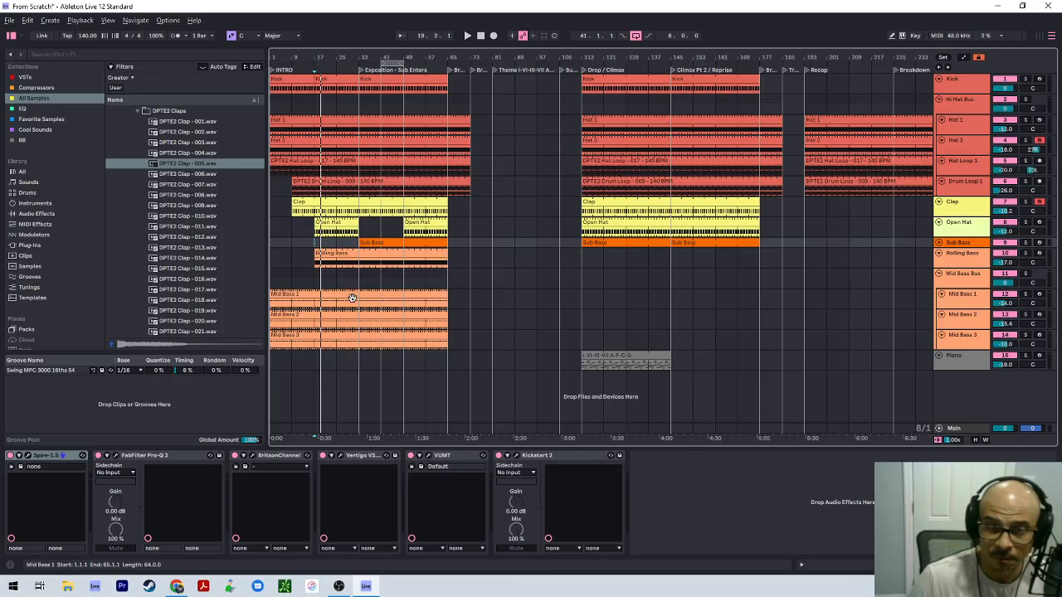
Move the Mid Bass 1 clip to bar 113 at the start of the Drop / Climax and open its notes.
click(309, 296)
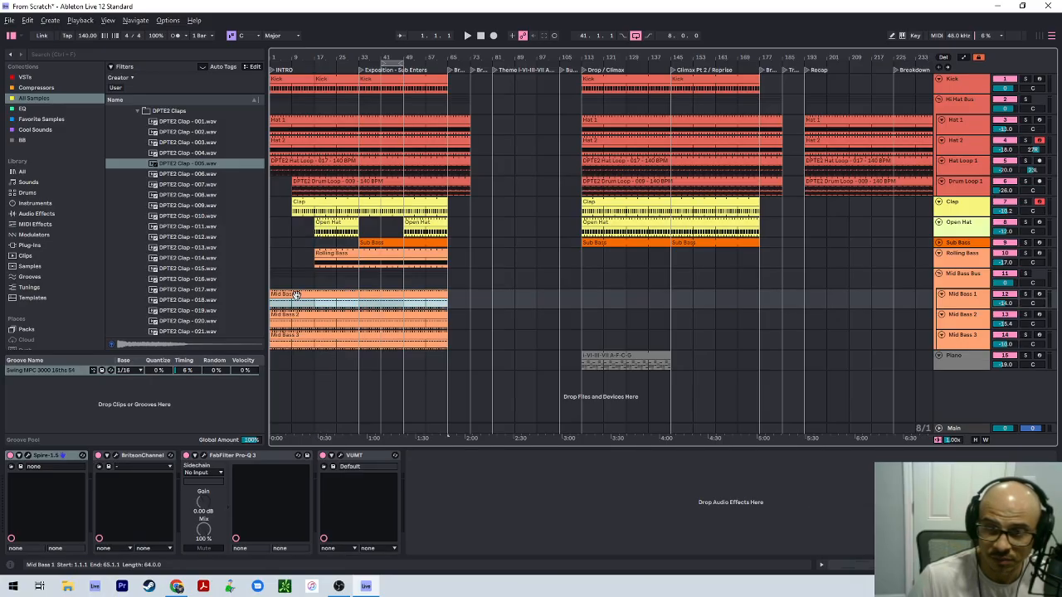
drag(296, 295, 614, 292)
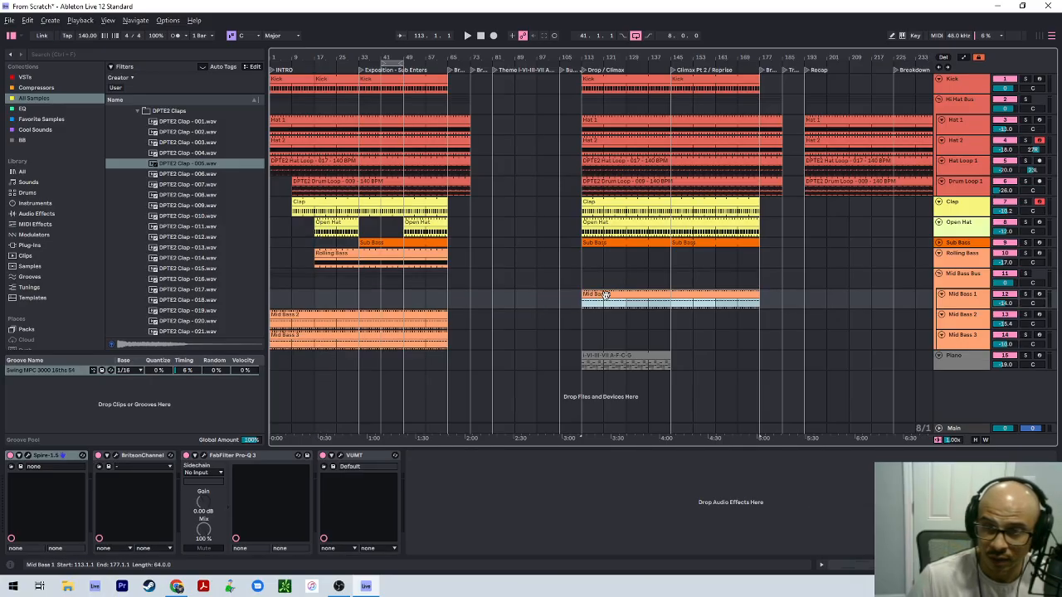
double_click(606, 295)
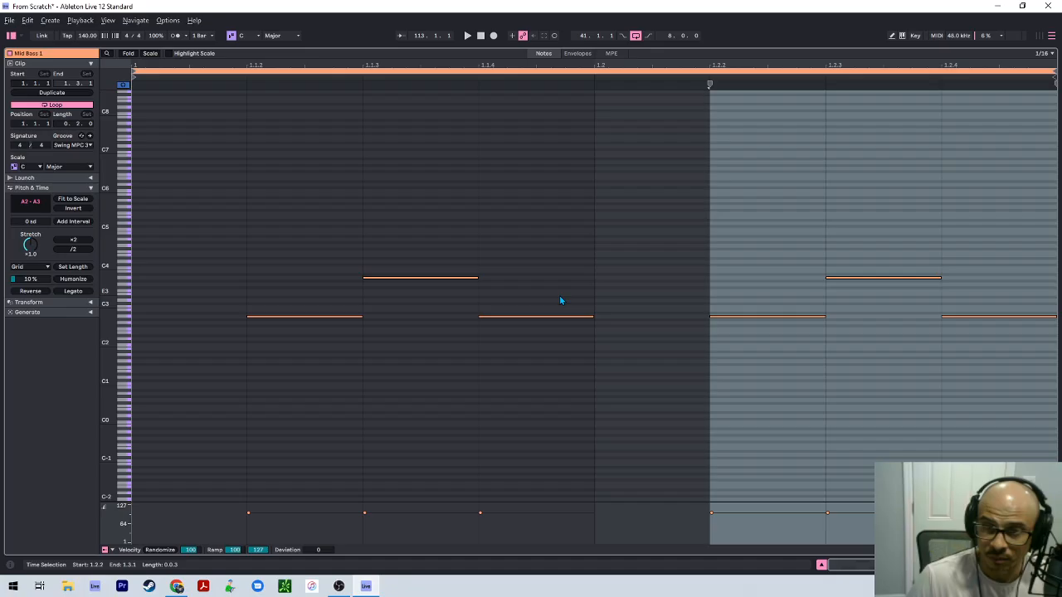
Duplicate the Mid Bass 1 clip's loop with its notes until it is 4 bars long.
click(71, 94)
click(70, 94)
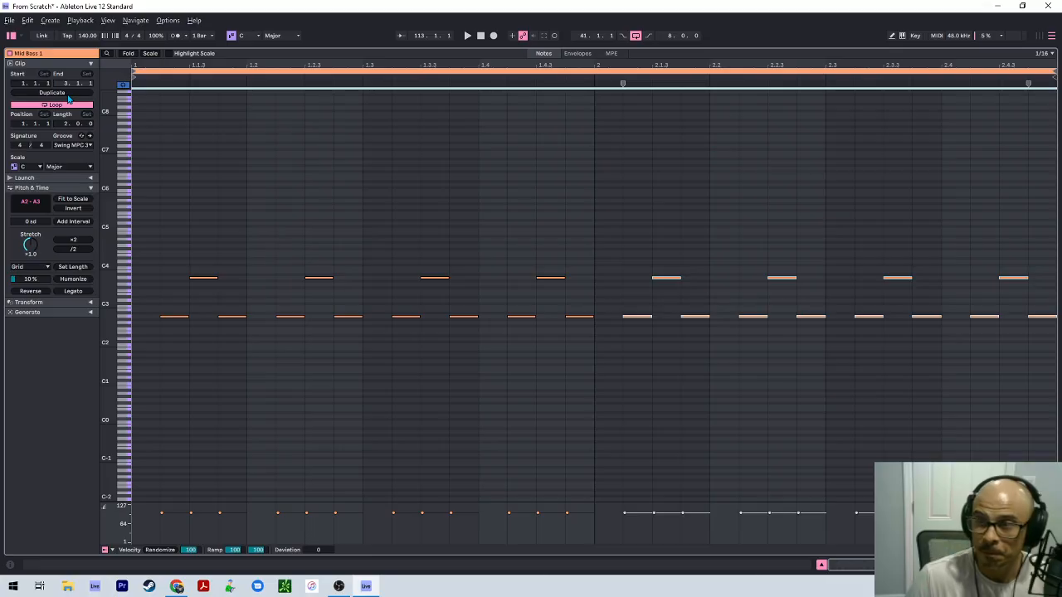
click(64, 94)
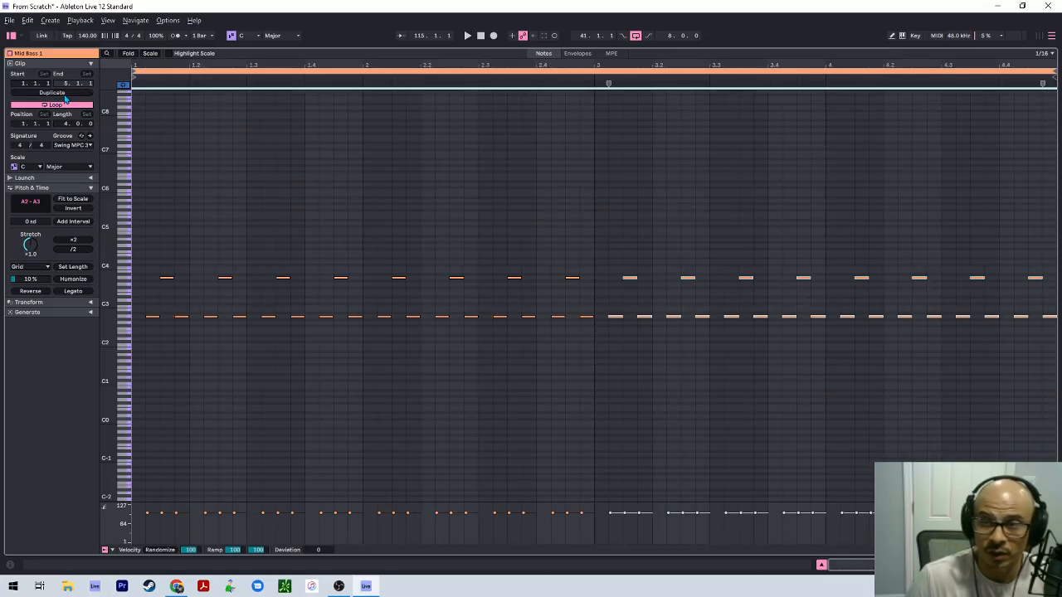
click(65, 95)
key(ctrl+z)
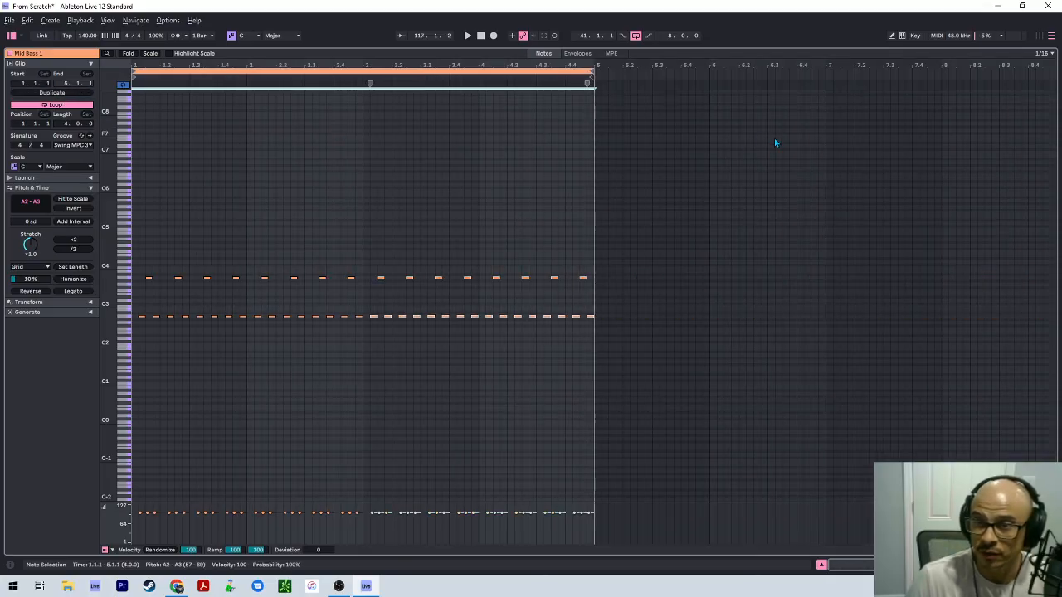
Transpose the bar 2 notes of the Mid Bass 1 pattern down to F2 and F3.
drag(252, 246, 362, 336)
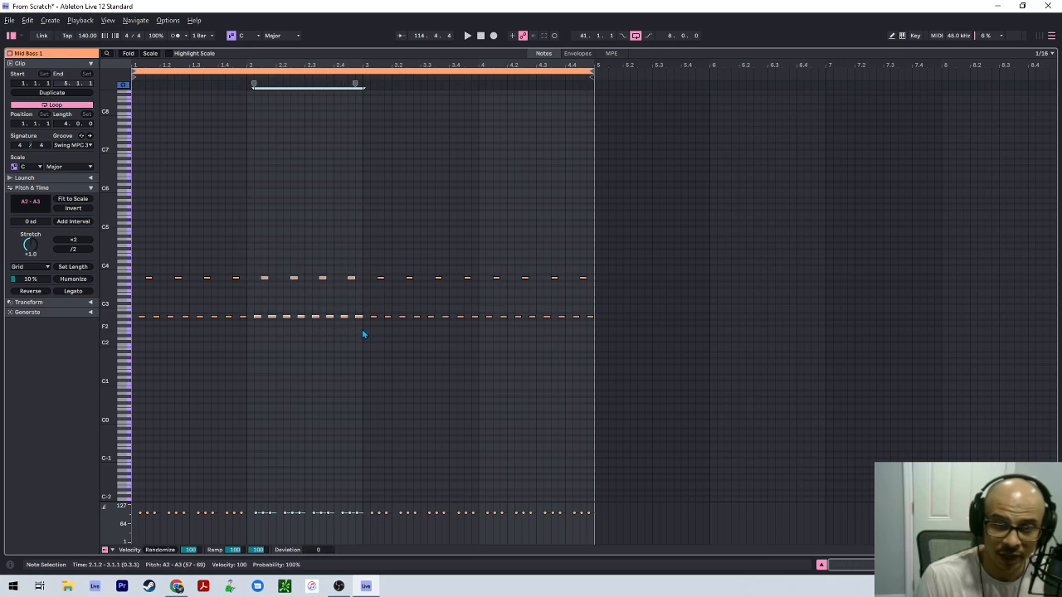
key(Down)
key(Down)
key(Down)
key(Down)
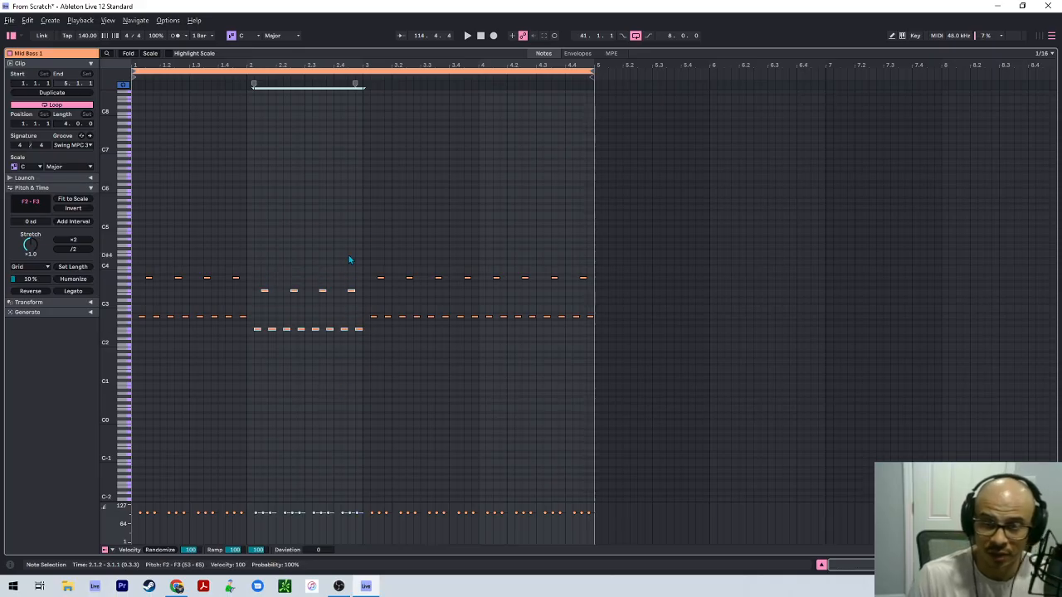
Transpose the bar 3 notes of the Mid Bass 1 pattern up to C3 and C4.
drag(368, 238, 480, 343)
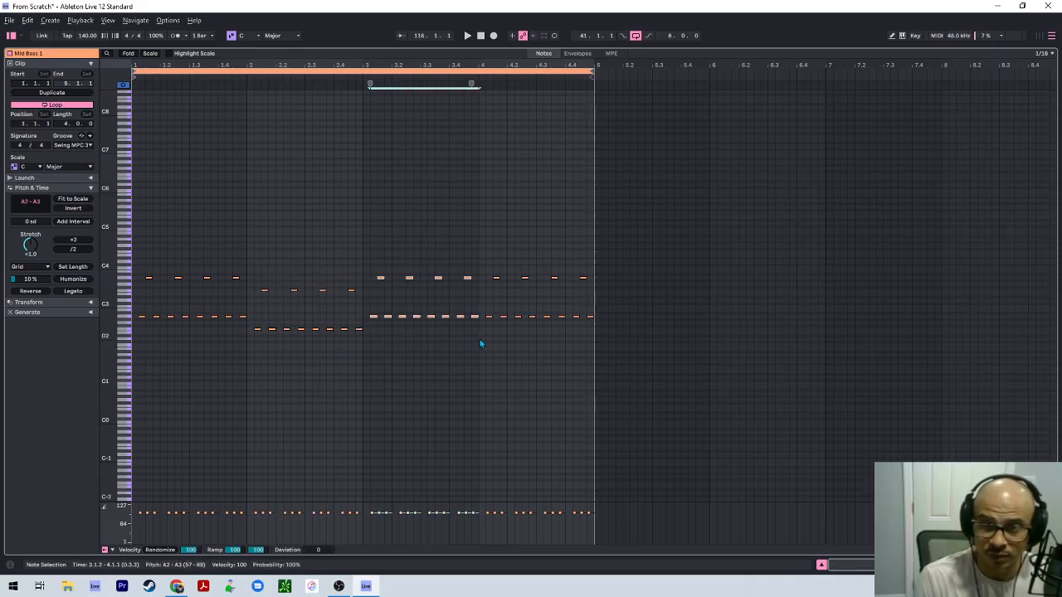
key(Up)
key(Up)
key(Up)
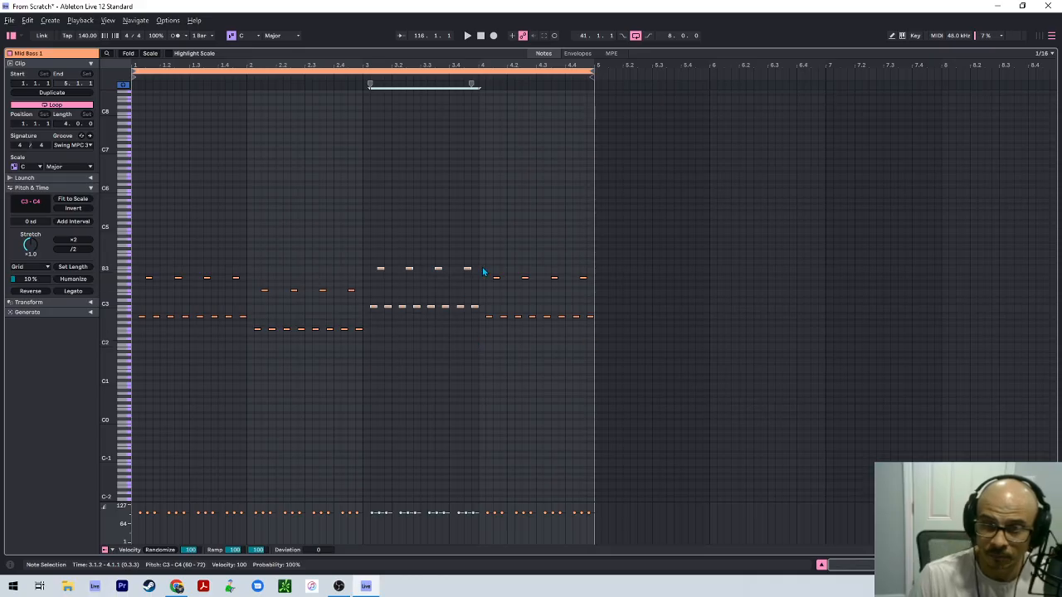
Transpose the bar 4 notes of the Mid Bass 1 pattern down to G2 and G3.
drag(486, 257, 688, 369)
key(Down)
key(Down)
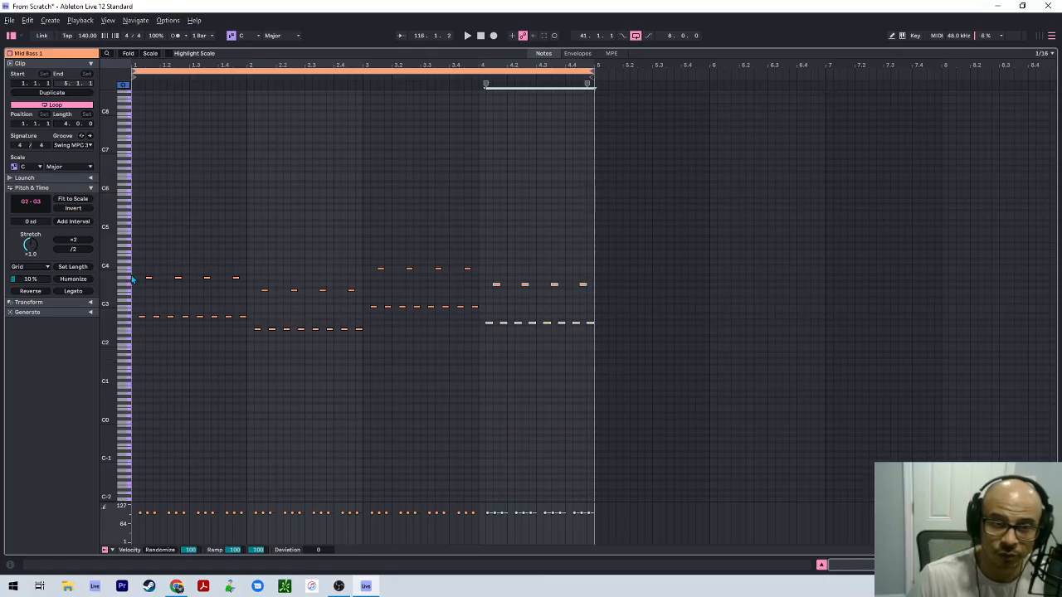
Review the notes of the four-bar Mid Bass 1 pattern and play it back.
drag(136, 253, 238, 347)
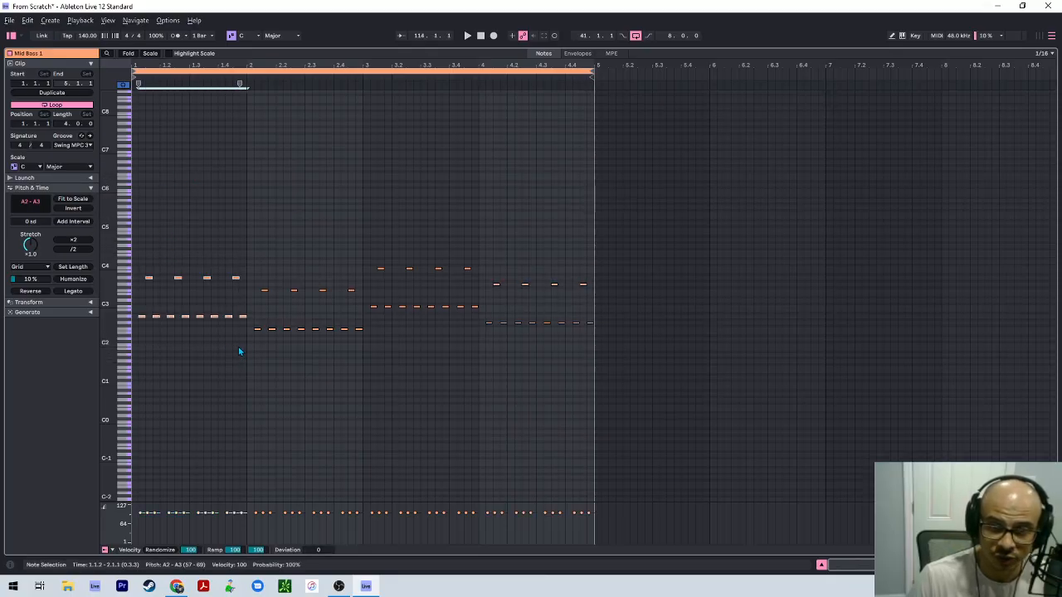
click(224, 345)
drag(310, 372, 558, 353)
click(238, 225)
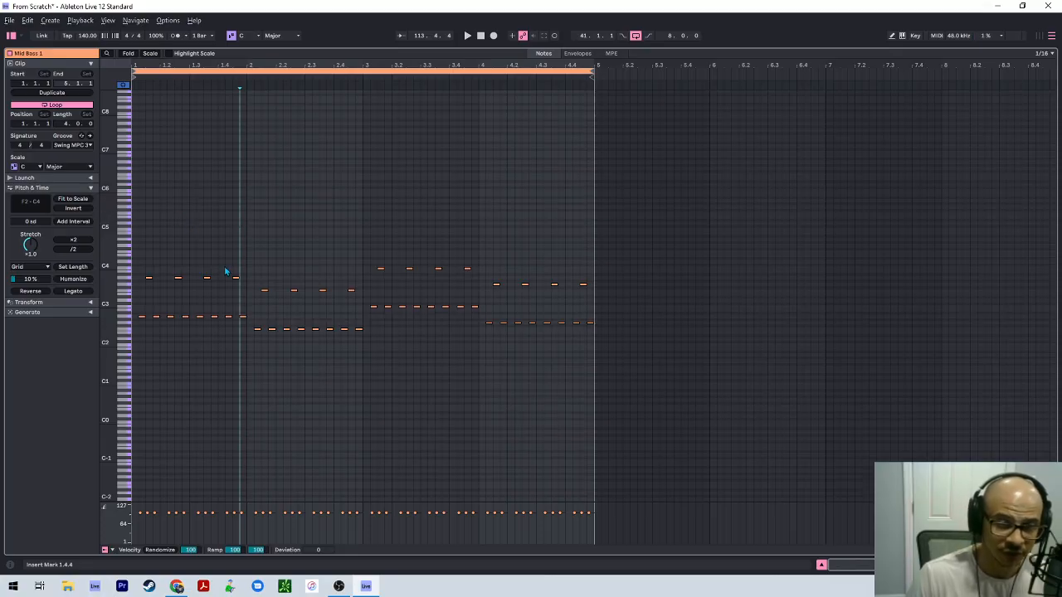
key(space)
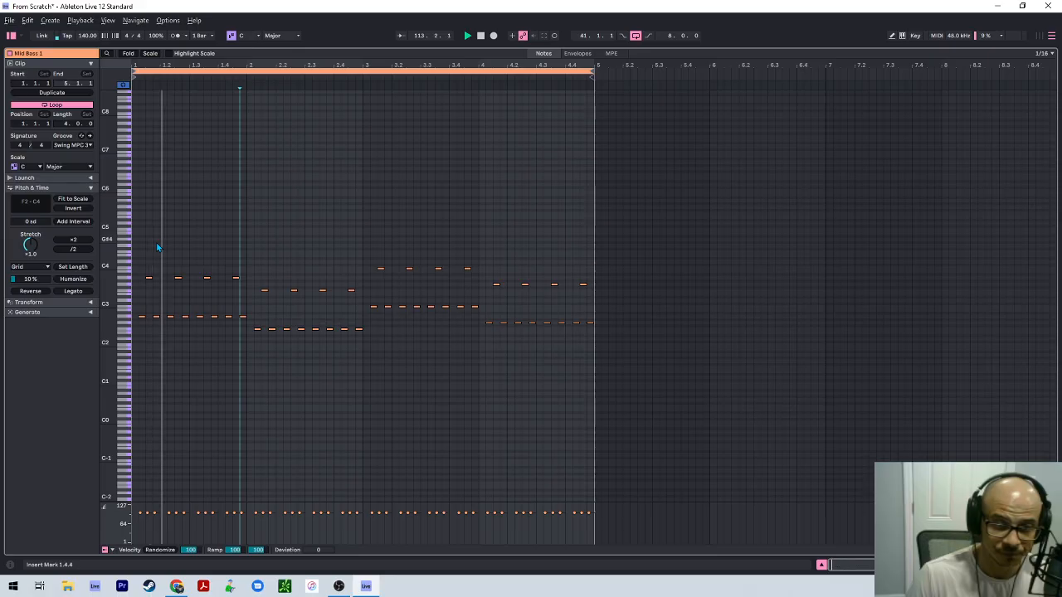
Return to the arrangement, listen to the Drop / Climax with the Mid Bass 1 part and stop playback.
key(shift+Tab)
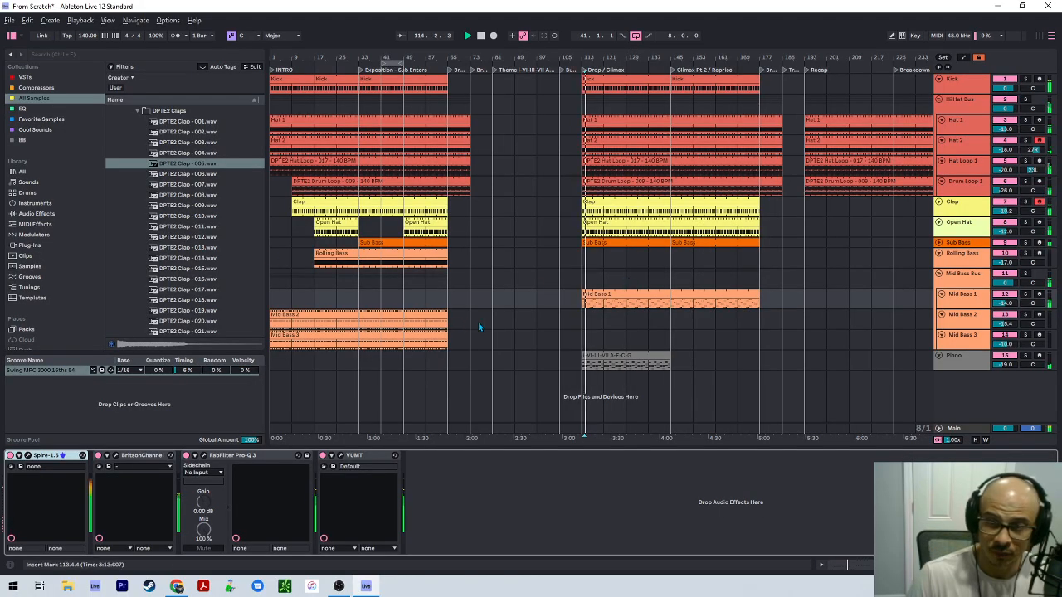
click(403, 324)
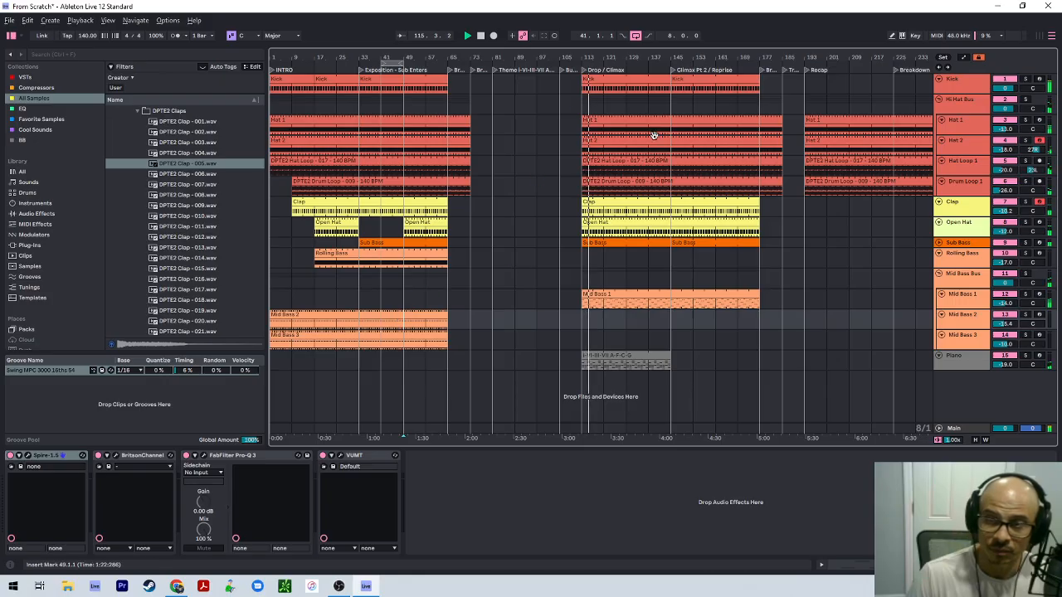
click(400, 280)
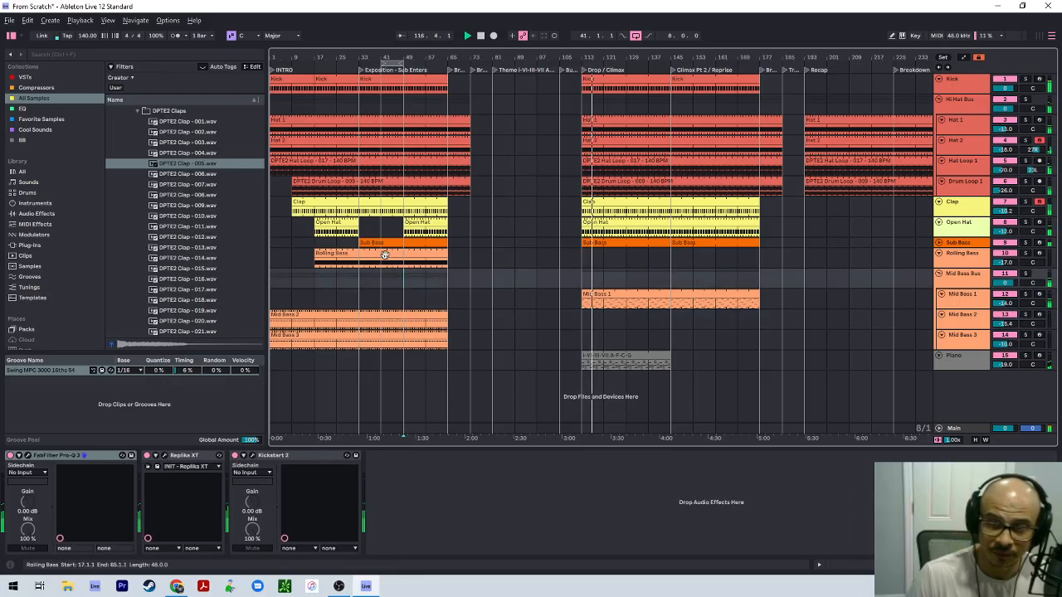
click(384, 254)
click(559, 318)
key(space)
click(591, 293)
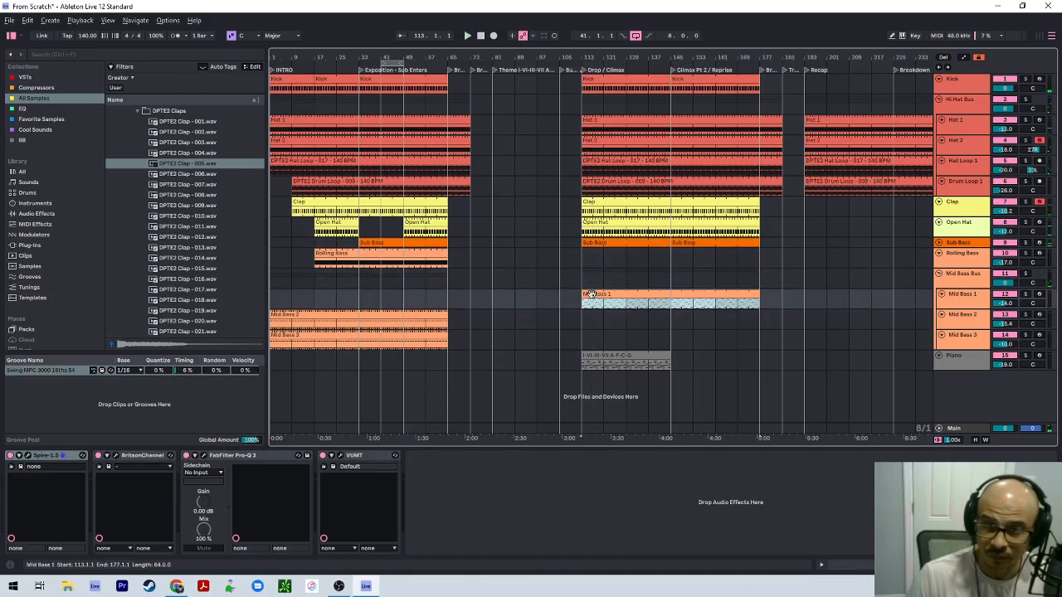
Copy the intro's Mid Bass 2 clip onto the Mid Bass 1 track at bar 1 and rename the copy Mid Bass 1.
click(313, 315)
drag(313, 315, 316, 292)
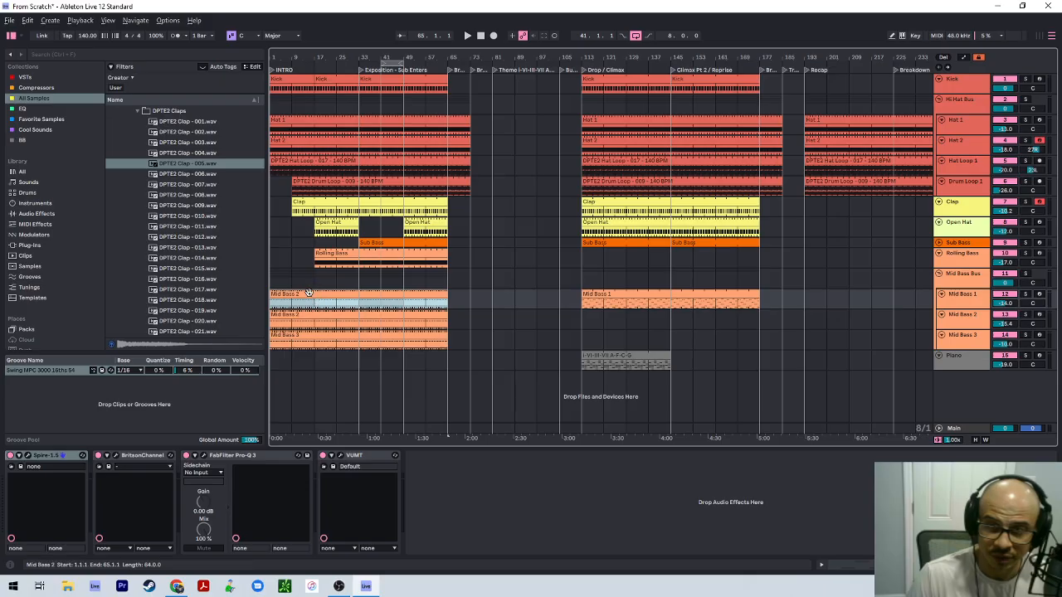
key(ctrl+r)
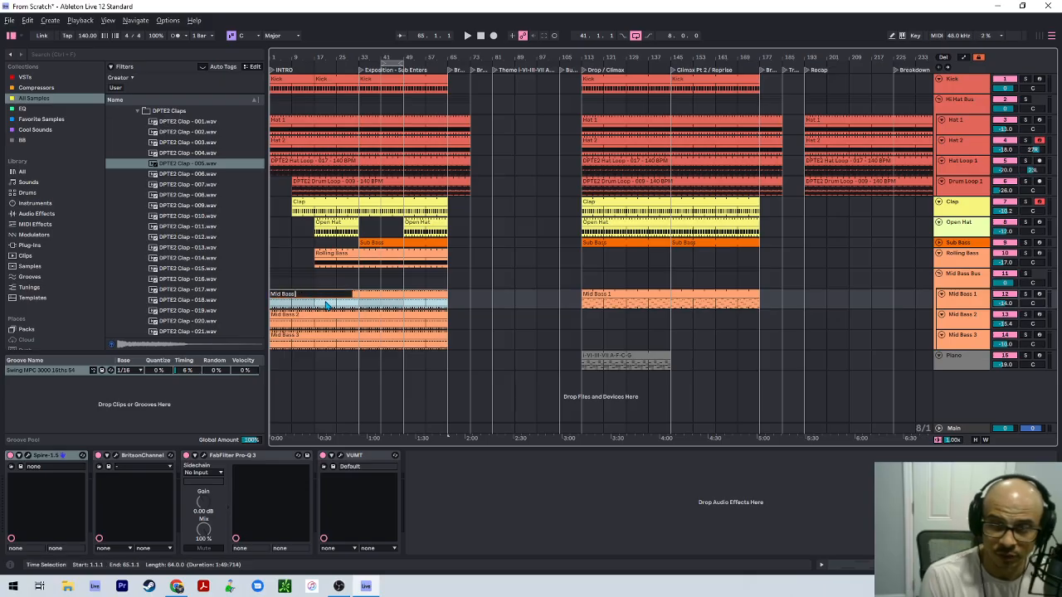
text(Mid Bass 1)
key(Return)
Copy the Mid Bass 1 clip at bar 113 to the two tracks below and rename the copies Mid Bass 2 and Mid Bass 3.
click(597, 298)
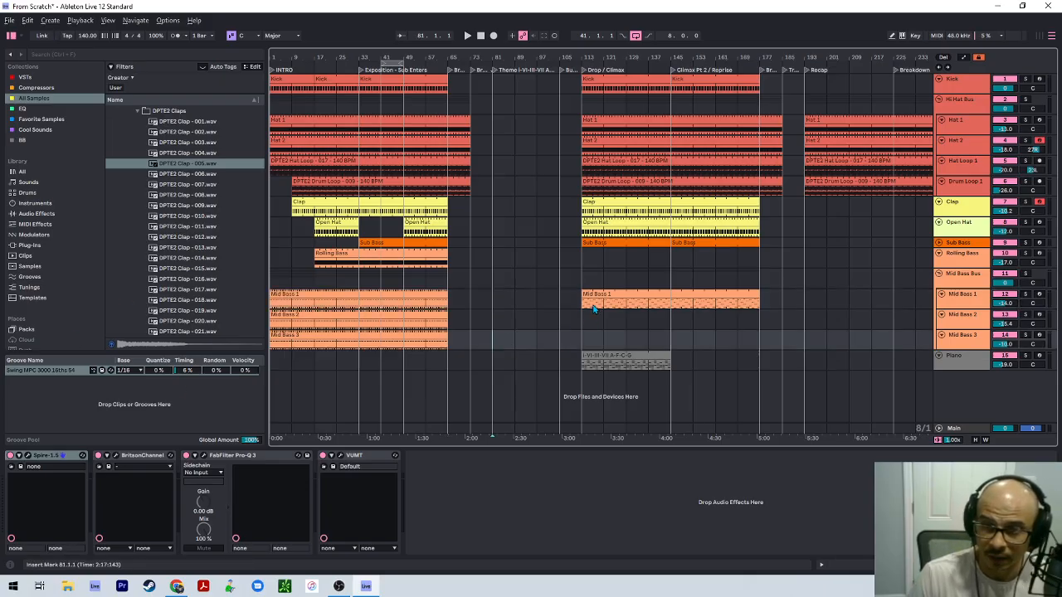
drag(600, 297, 600, 337)
click(599, 323)
key(ctrl+r)
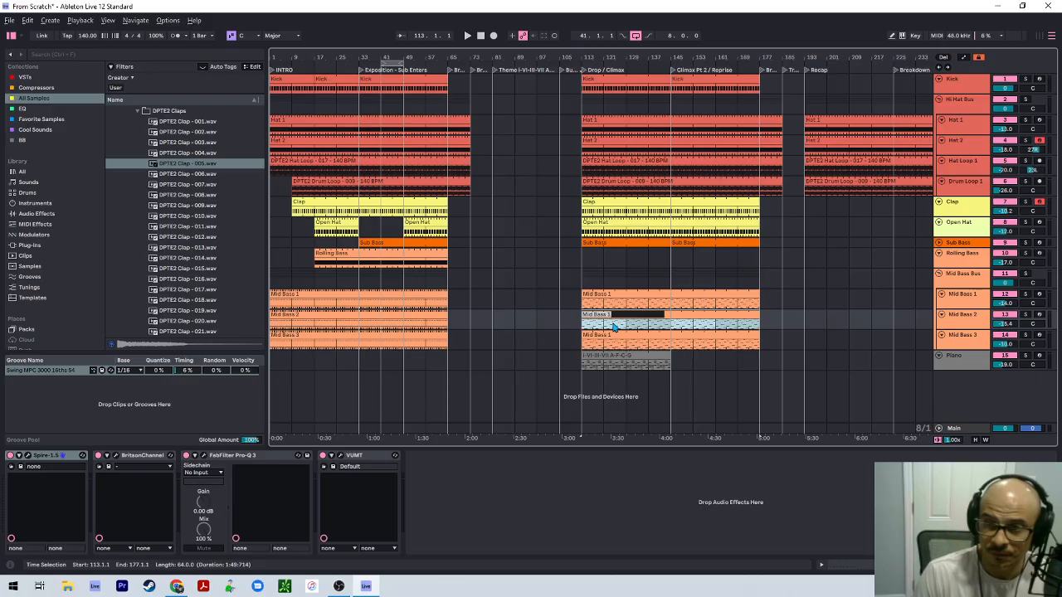
text(Mid Bass 2)
key(Return)
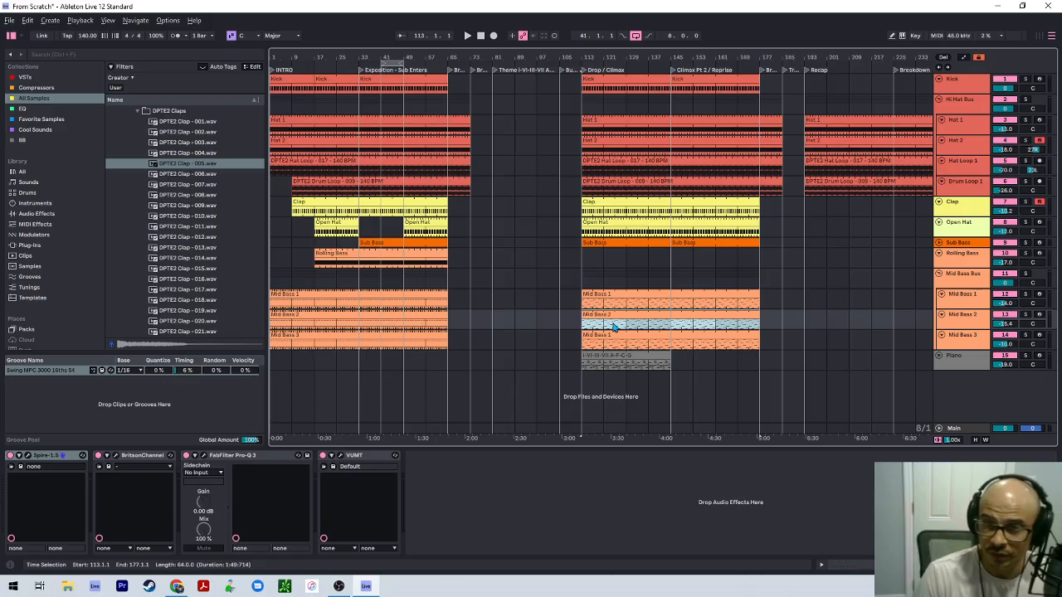
key(Down)
key(ctrl+r)
text(Mid Bass 3)
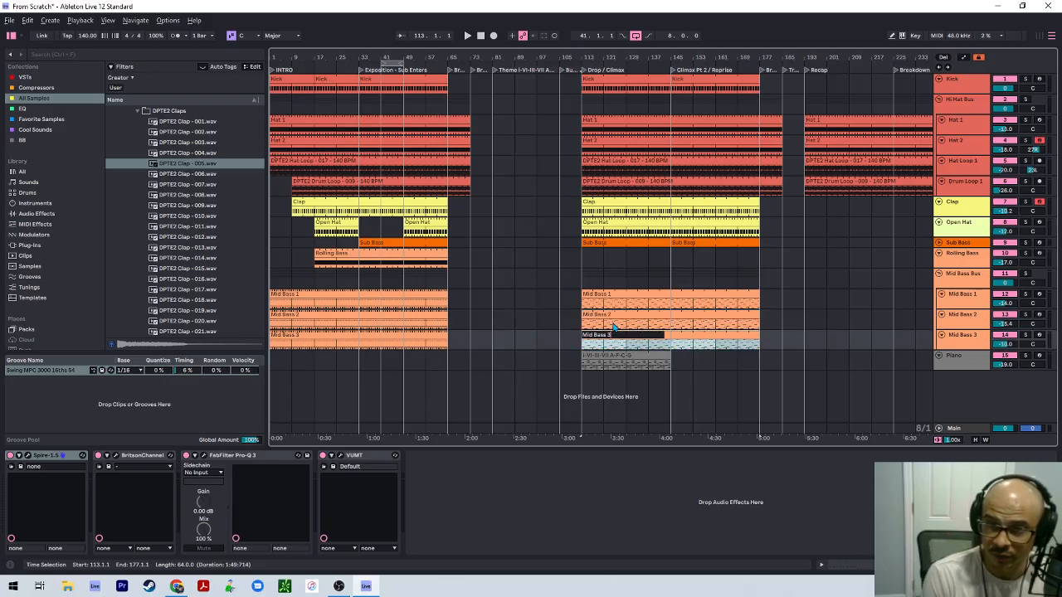
key(Return)
Play the Drop / Climax from bar 113 to hear the three mid bass layers in the full mix.
click(580, 261)
key(space)
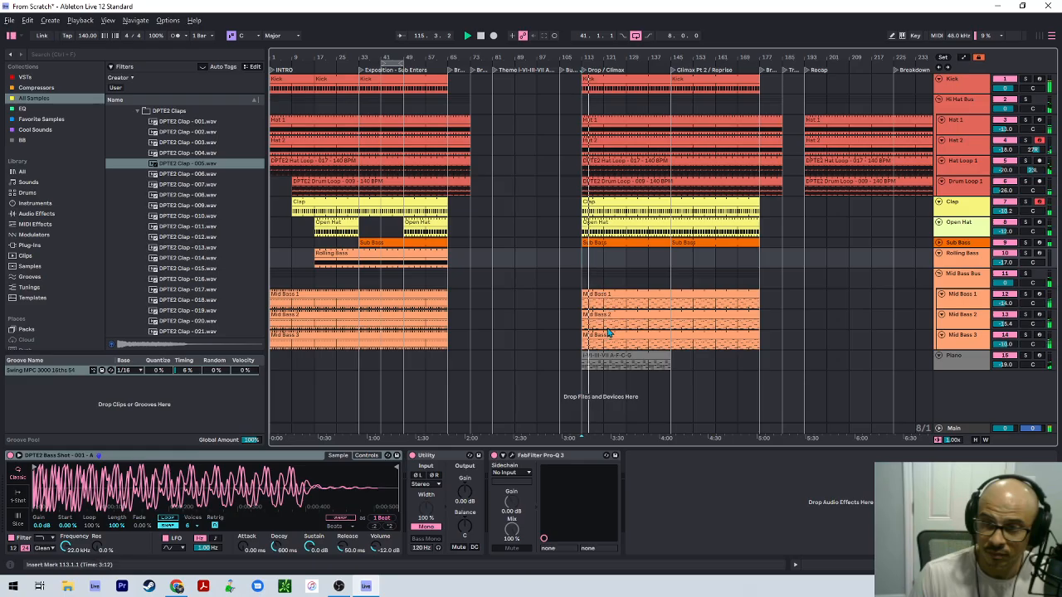
click(603, 242)
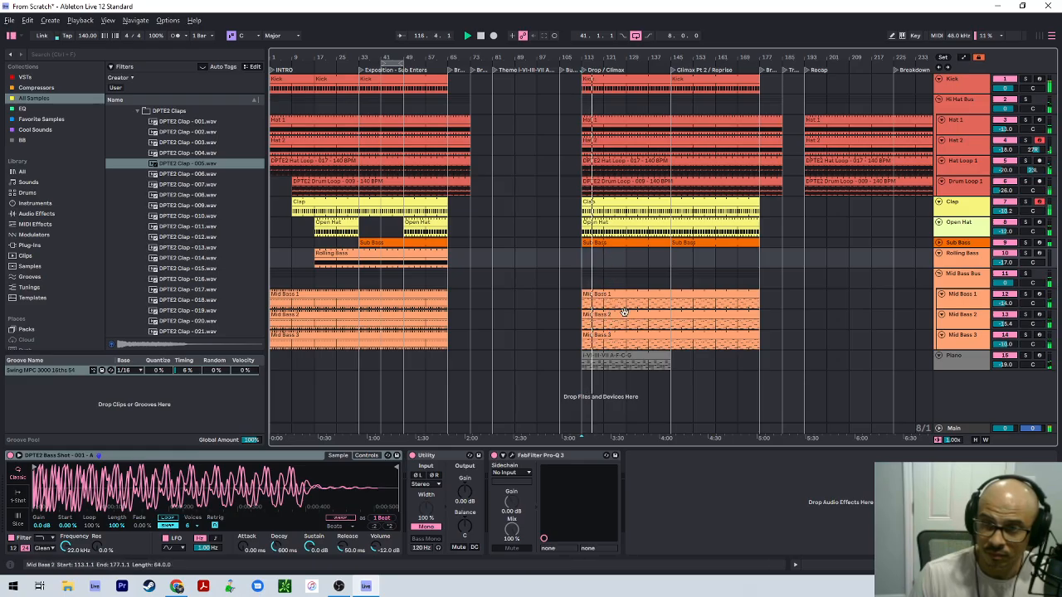
key(space)
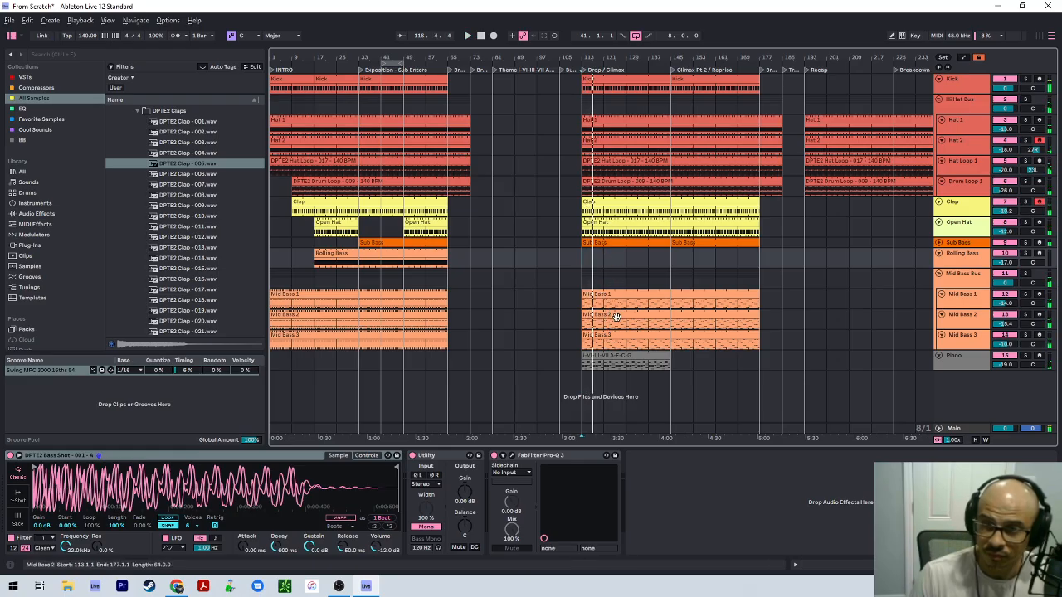
Solo the Mid Bass Bus and inspect the notes of the Mid Bass 2 and Mid Bass 1 clips at bar 113.
click(1026, 274)
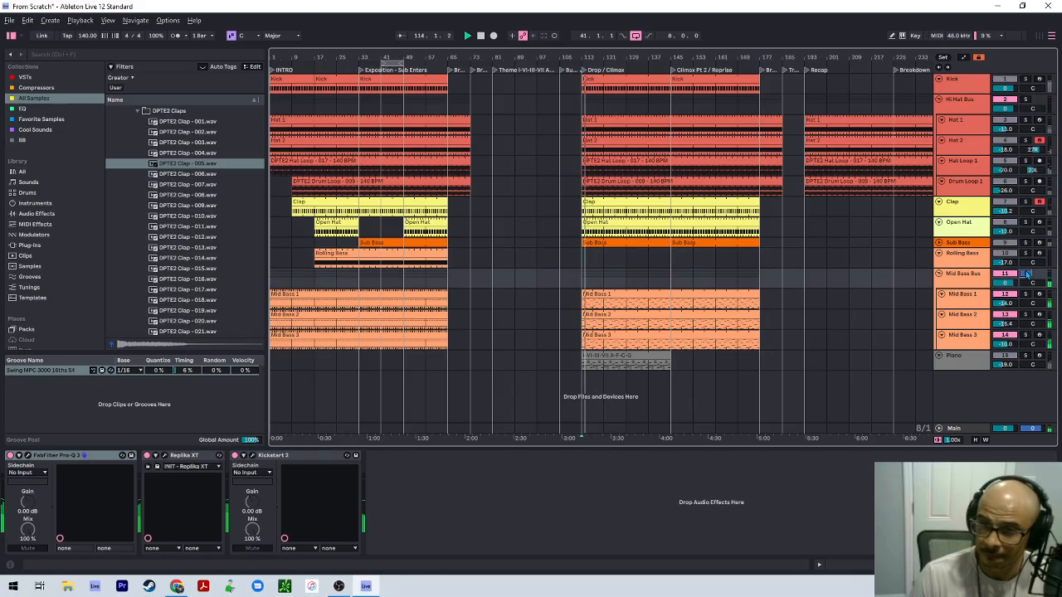
click(604, 316)
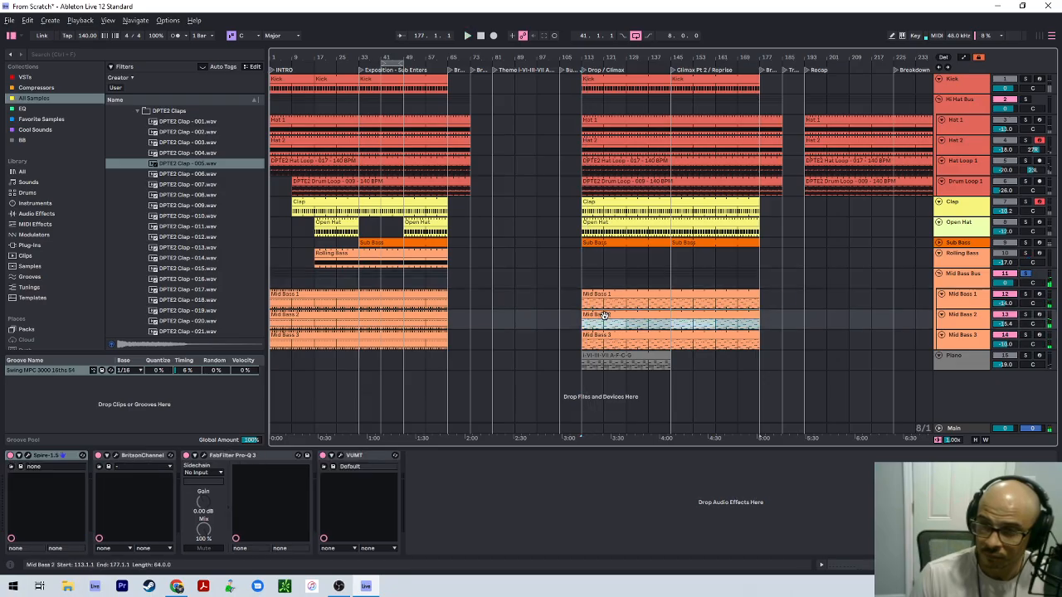
double_click(604, 316)
key(space)
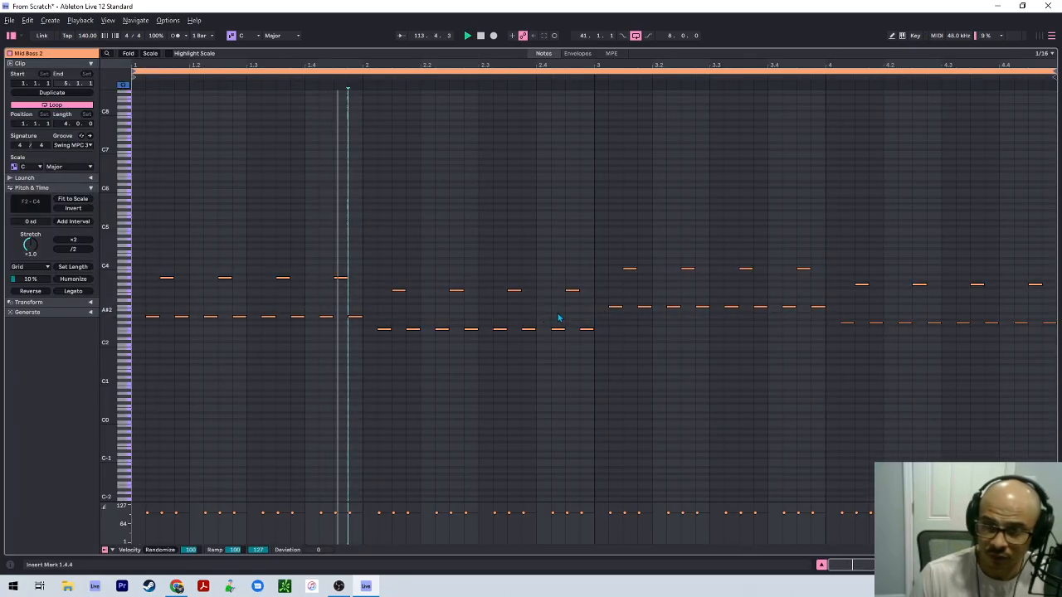
key(shift+Tab)
key(space)
click(635, 294)
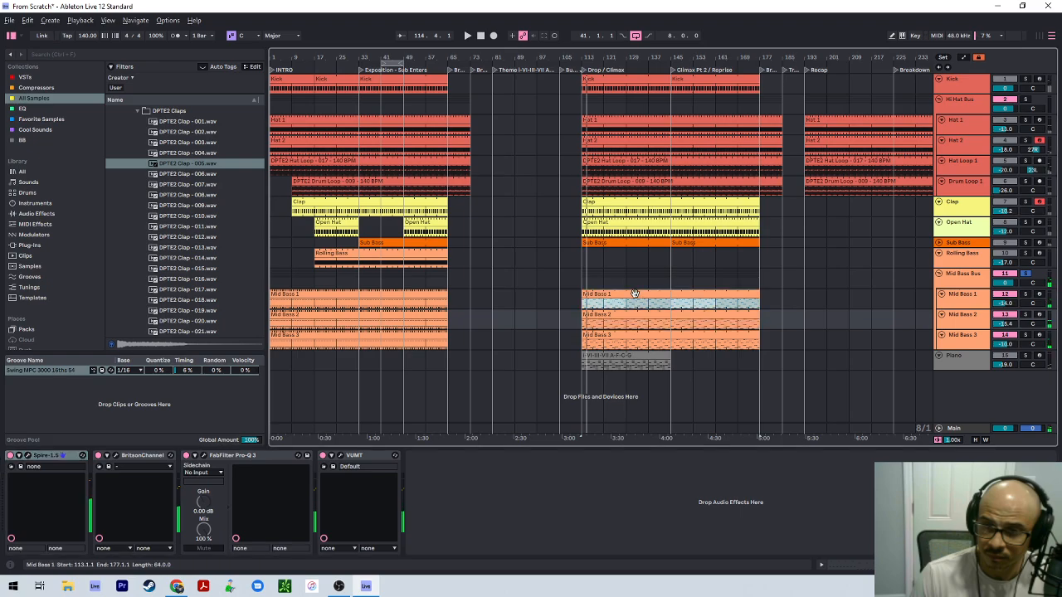
double_click(635, 295)
key(shift+Tab)
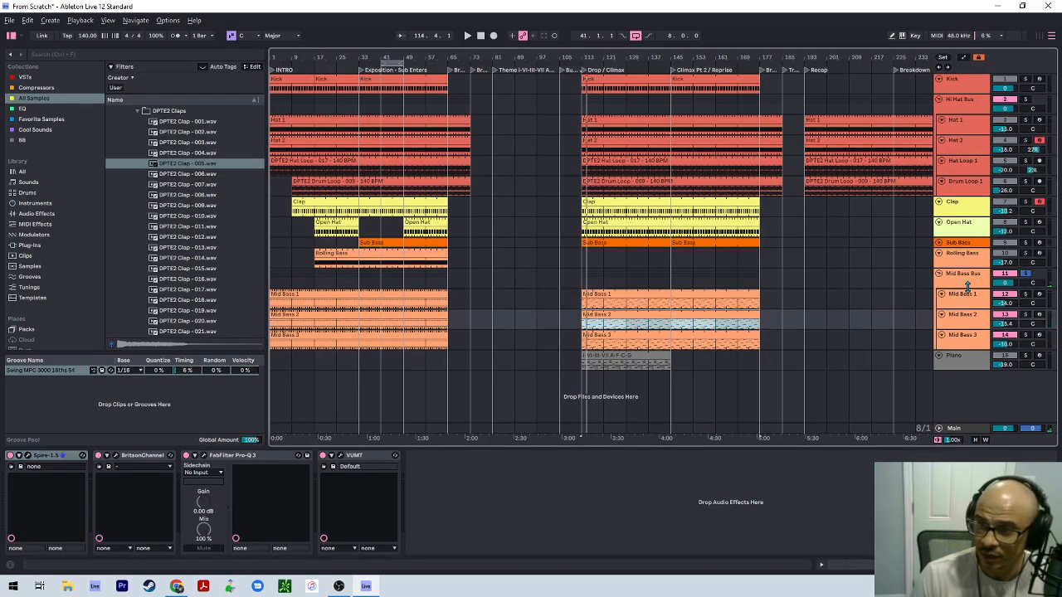
Solo Mid Bass 1, Mid Bass 2 and Mid Bass 3 one after another and listen to each from bar 113.
click(1030, 286)
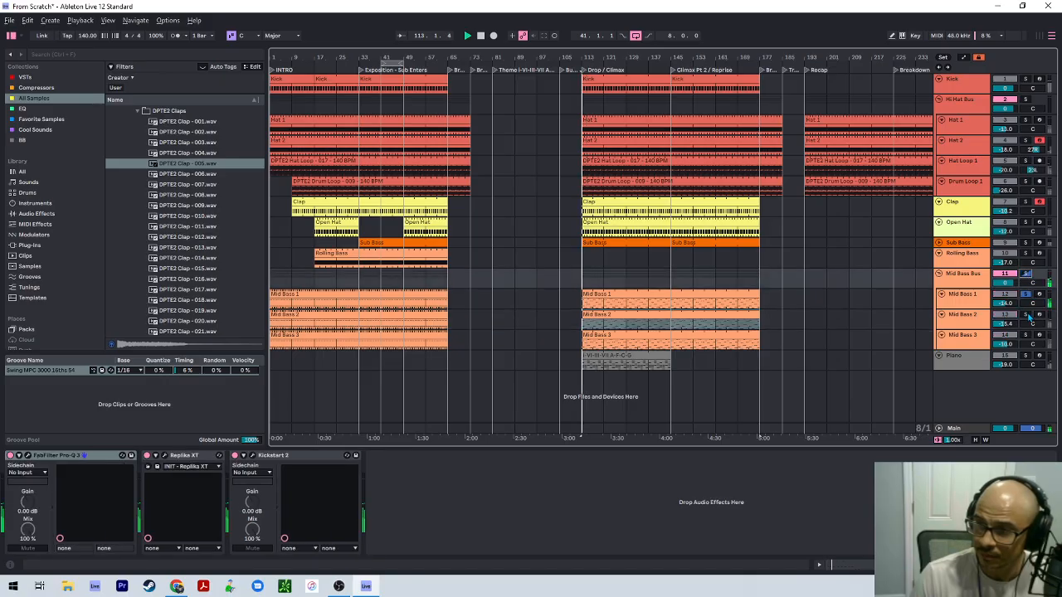
click(1028, 300)
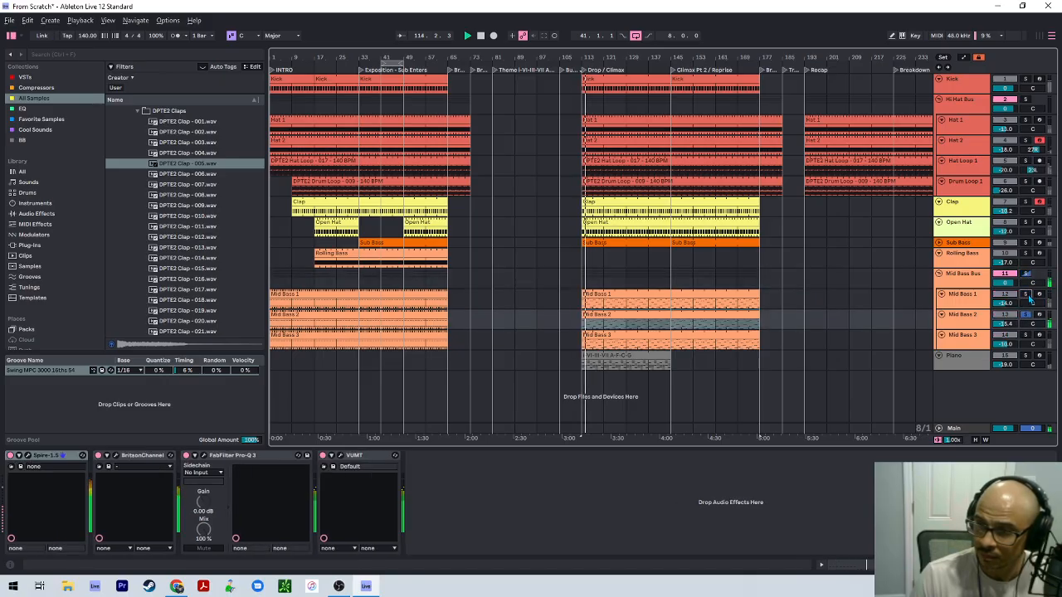
click(603, 313)
double_click(603, 312)
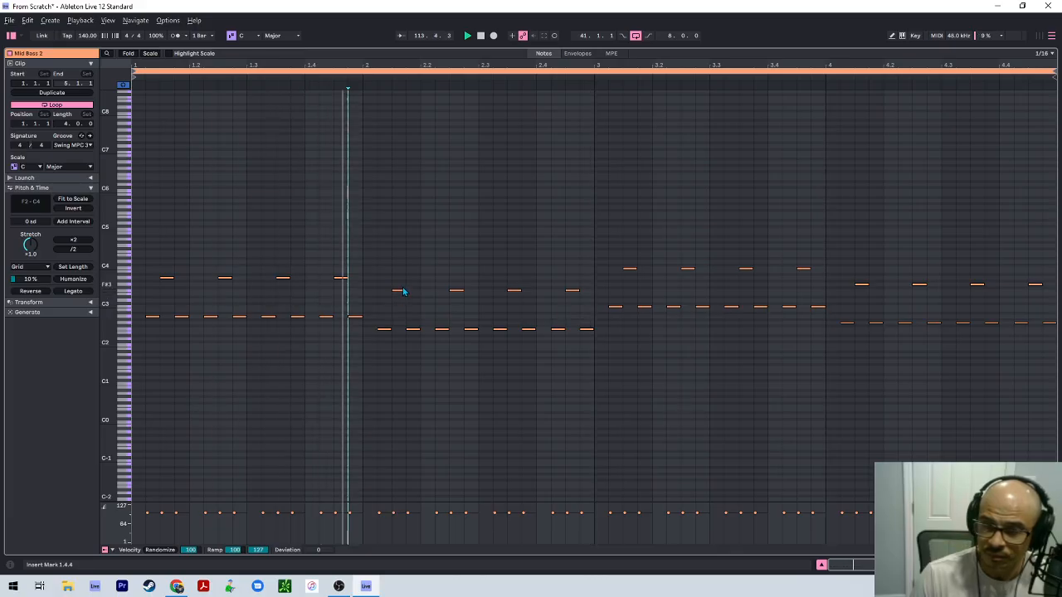
key(Tab)
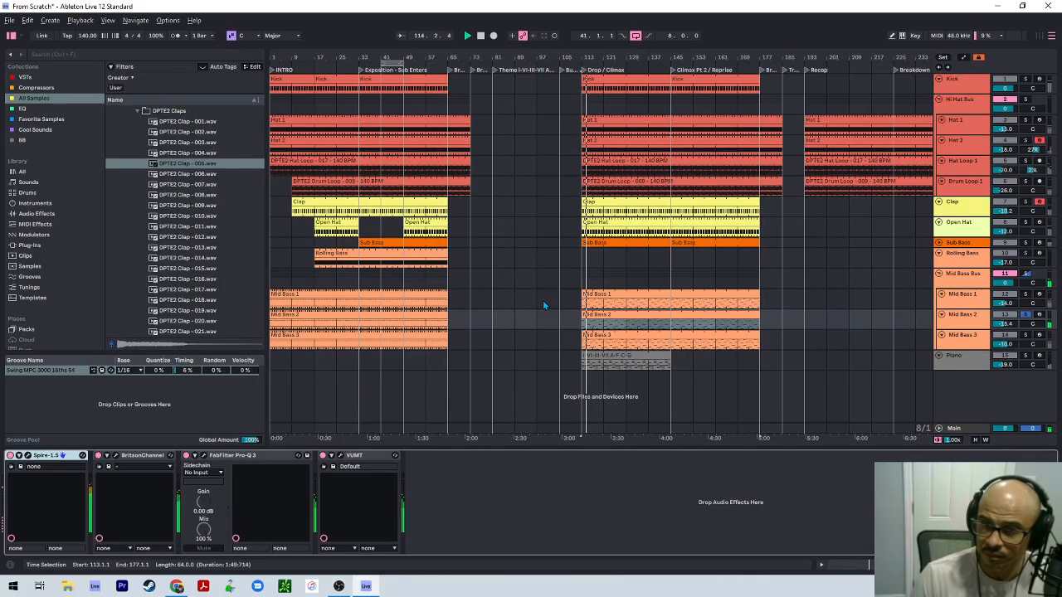
click(1025, 336)
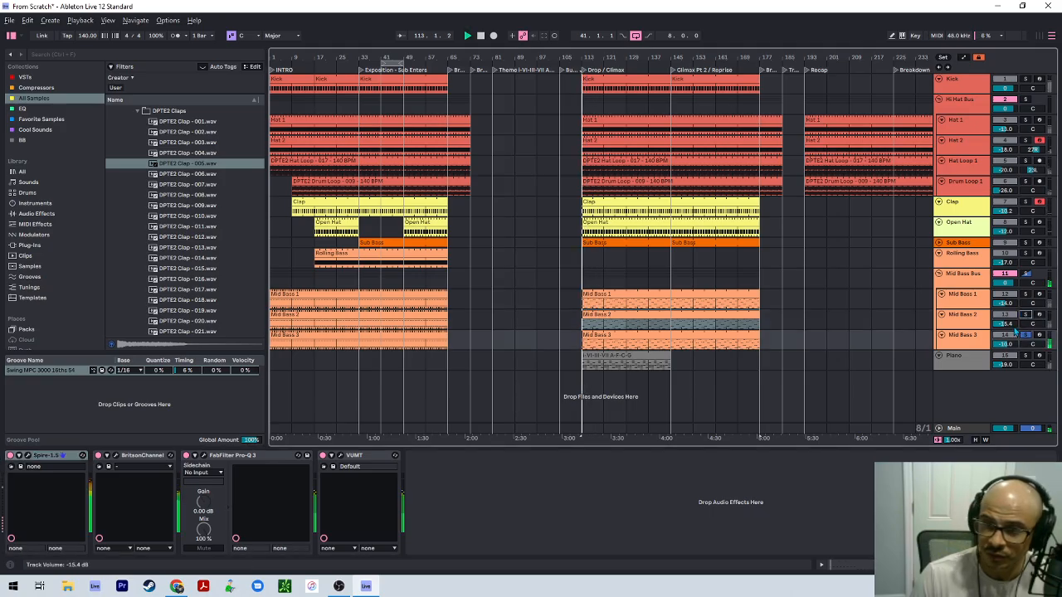
key(space)
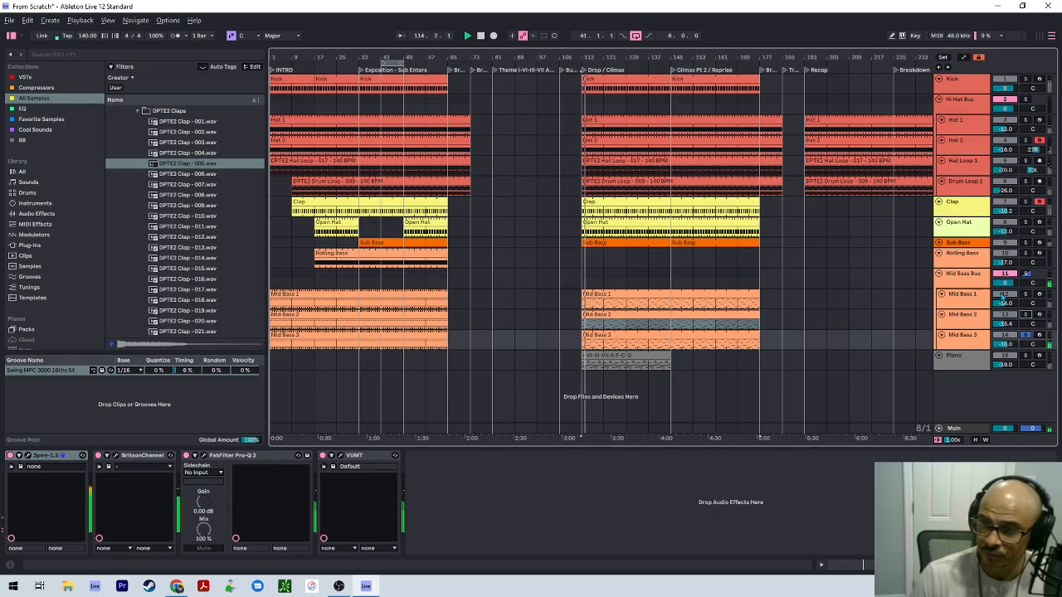
Solo all three mid bass tracks together and add the Sub Bass to hear the combined bass layers.
click(1022, 282)
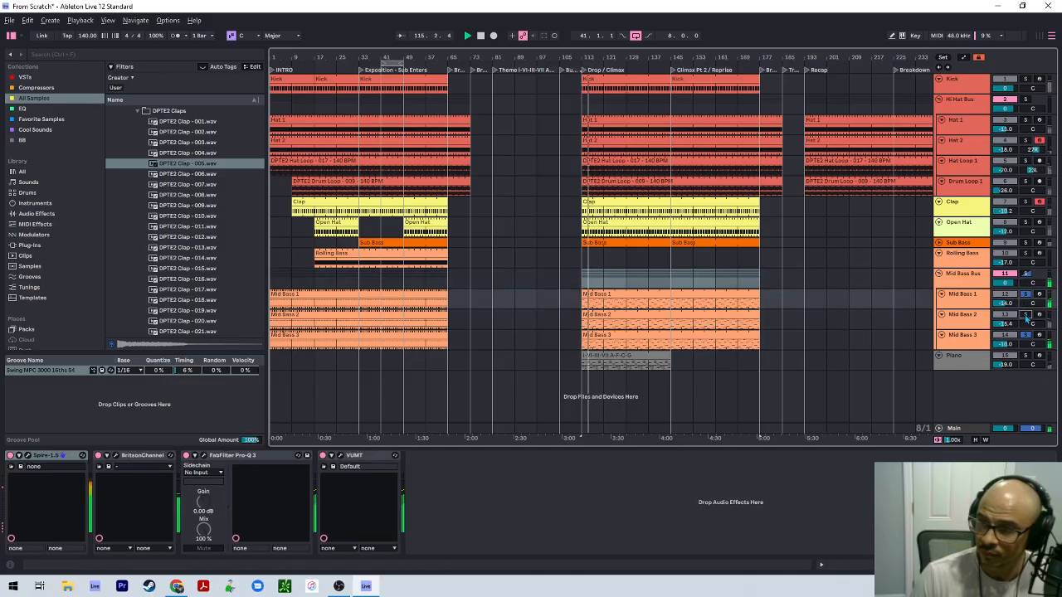
click(1026, 316)
click(1024, 257)
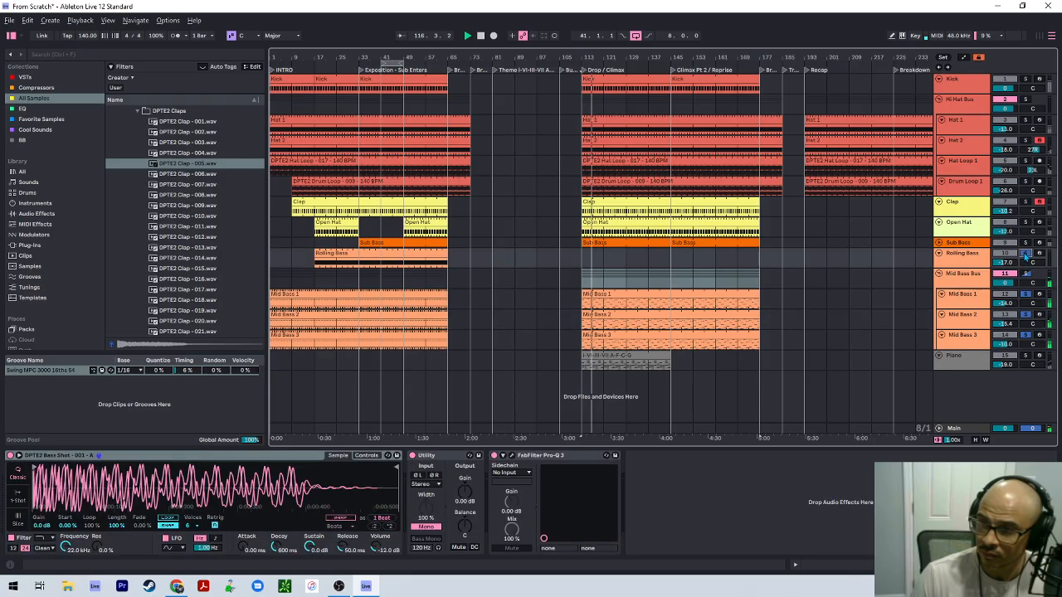
click(1025, 243)
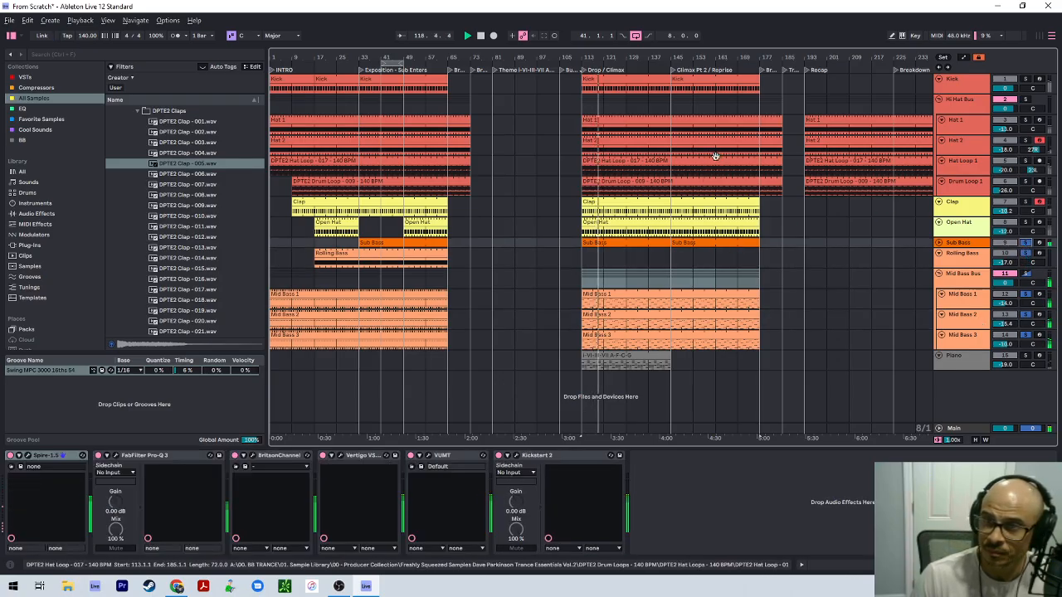
Add the Kick, Hi Hat Bus, Clap and Open Hat to the soloed bass layers and listen to them together.
click(1025, 79)
click(1026, 99)
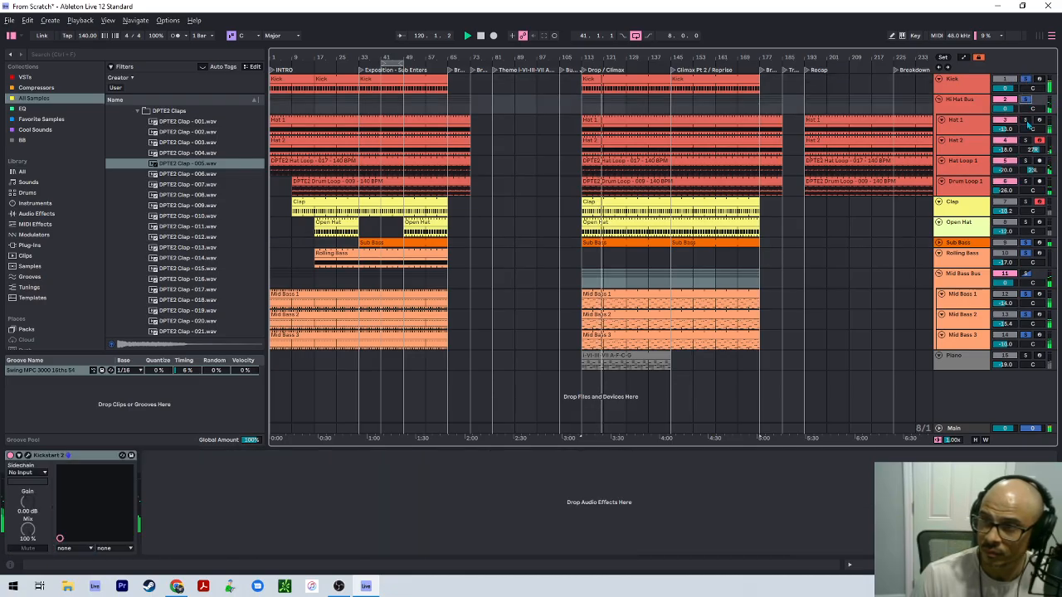
click(1025, 202)
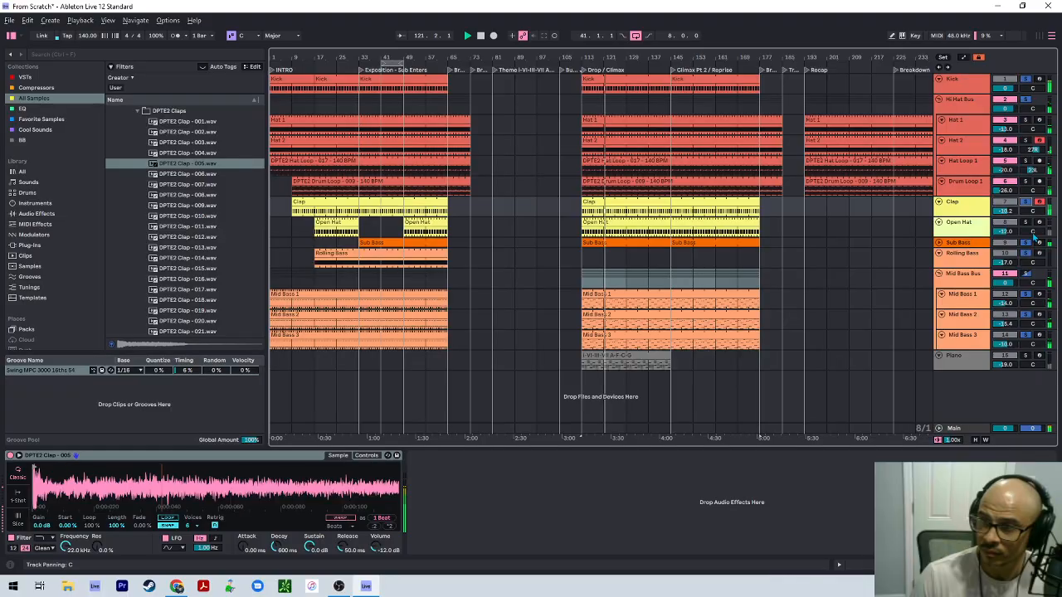
click(1025, 222)
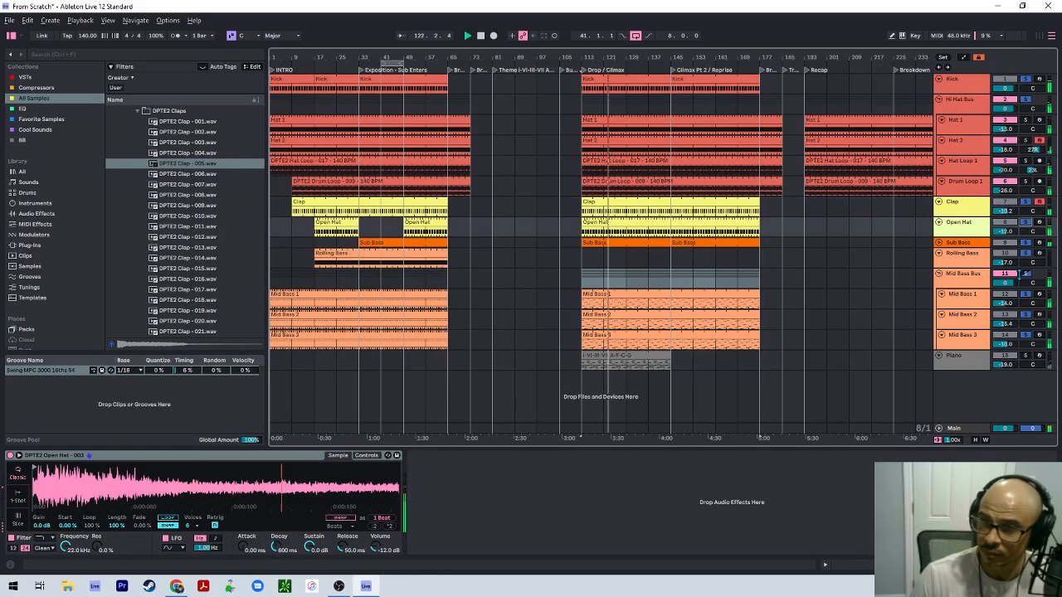
Add the Piano to the soloed tracks and inspect the chord notes of its clip at bar 113.
click(626, 355)
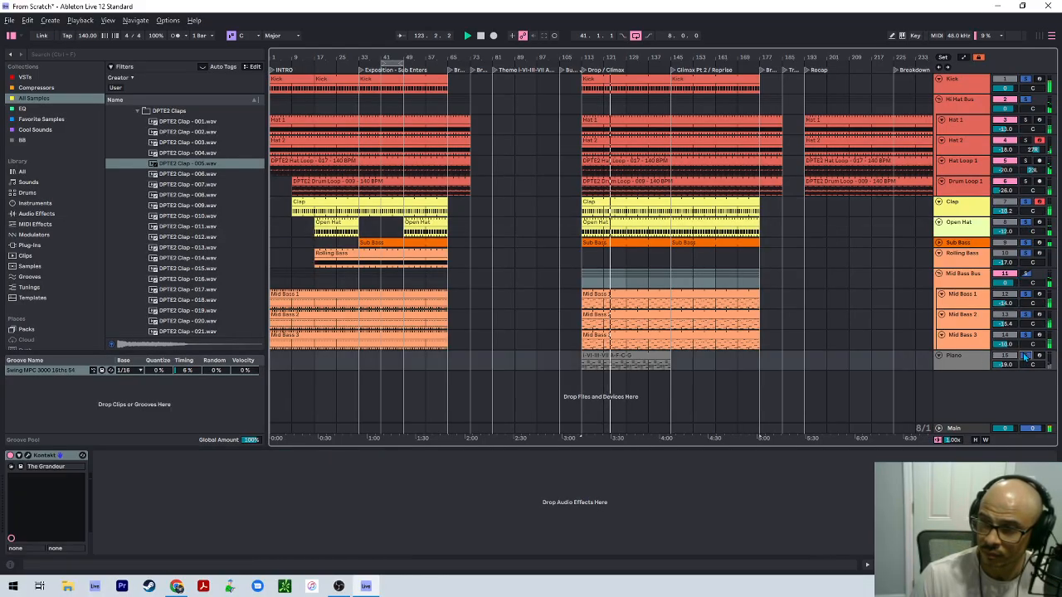
double_click(626, 355)
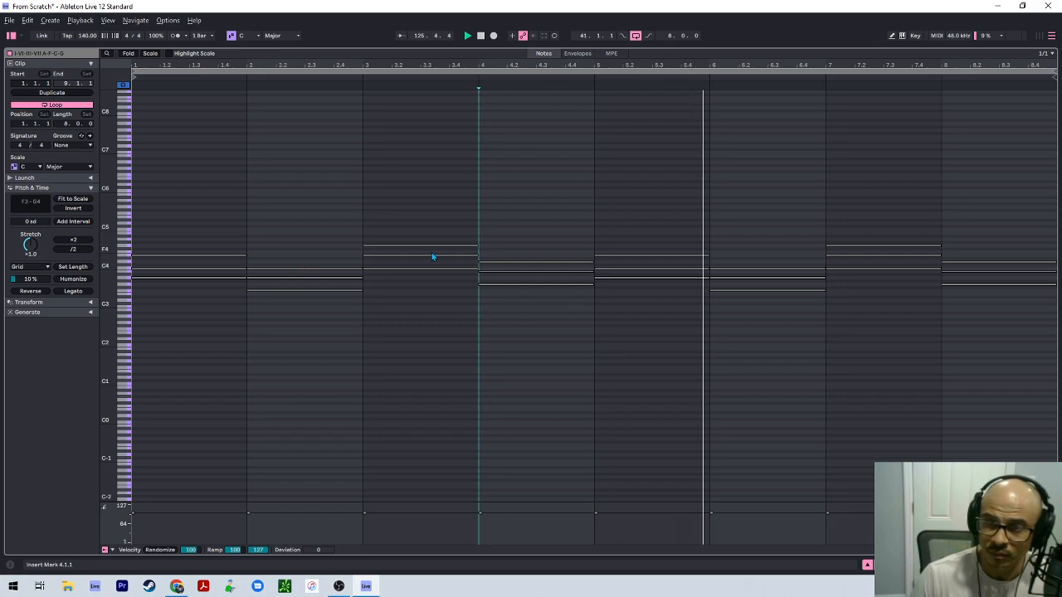
key(shift+Tab)
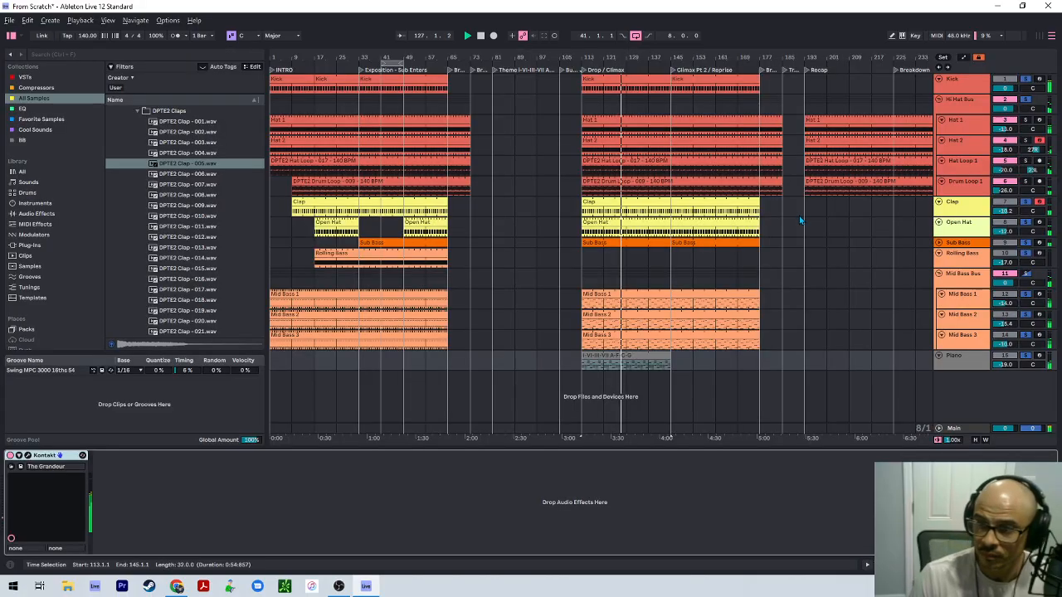
click(603, 275)
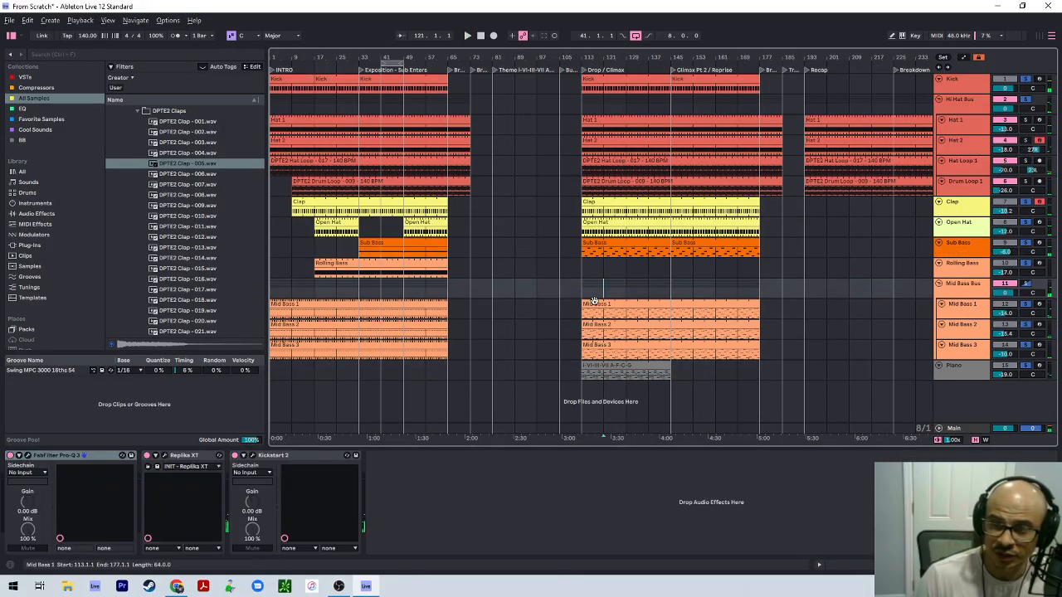
click(590, 351)
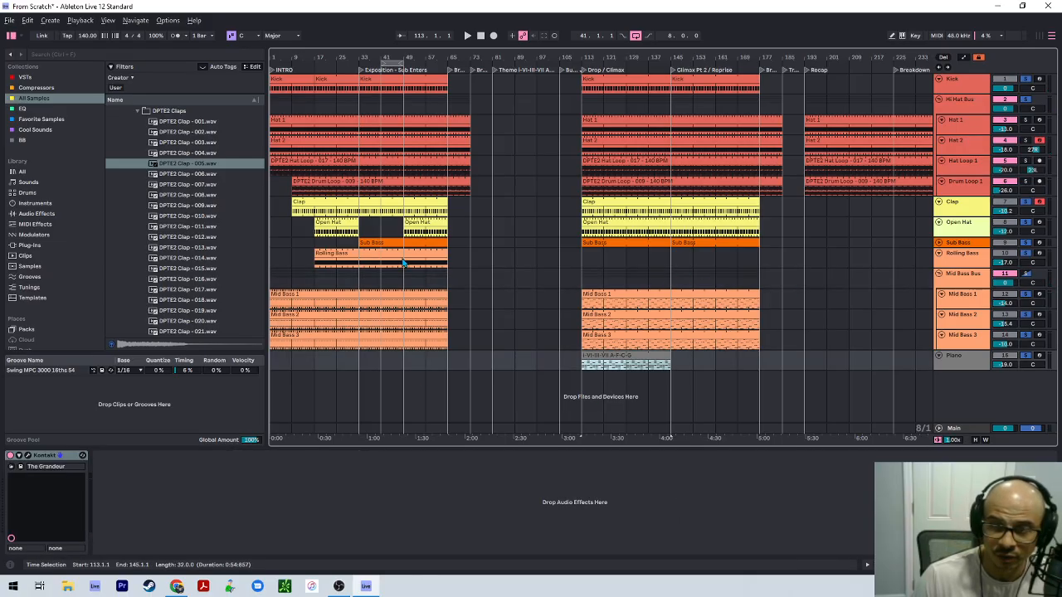
Copy the Rolling Bass clip to bar 113 and duplicate its loop to a length of four bars.
drag(403, 264, 614, 248)
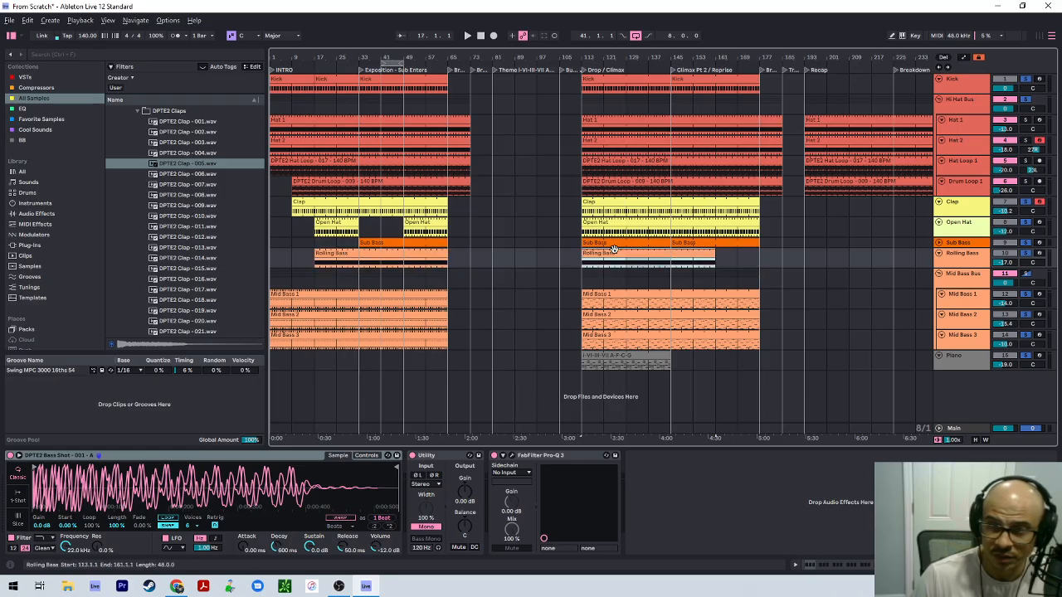
double_click(614, 249)
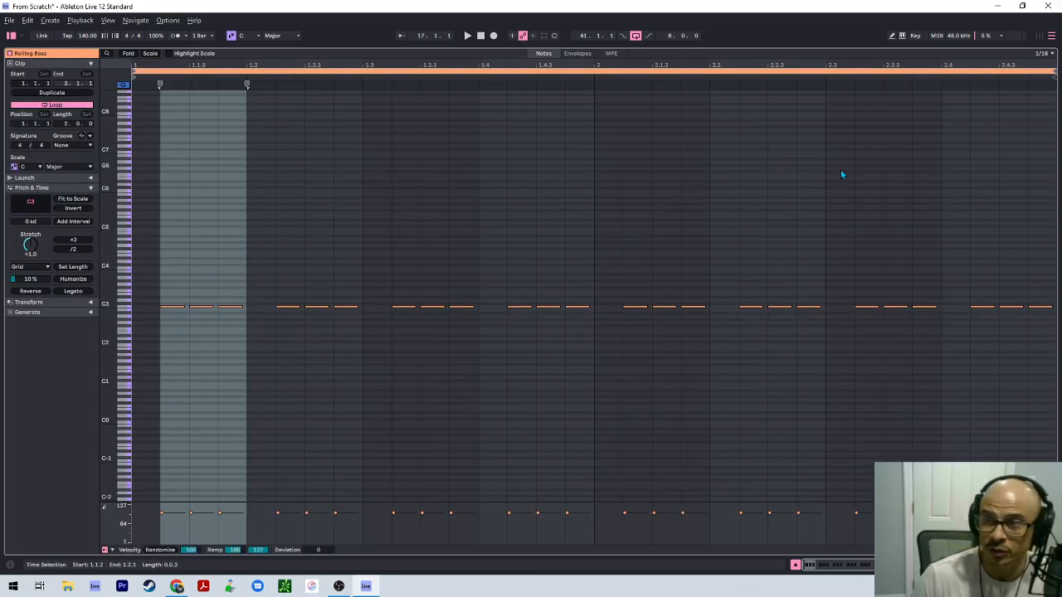
click(52, 92)
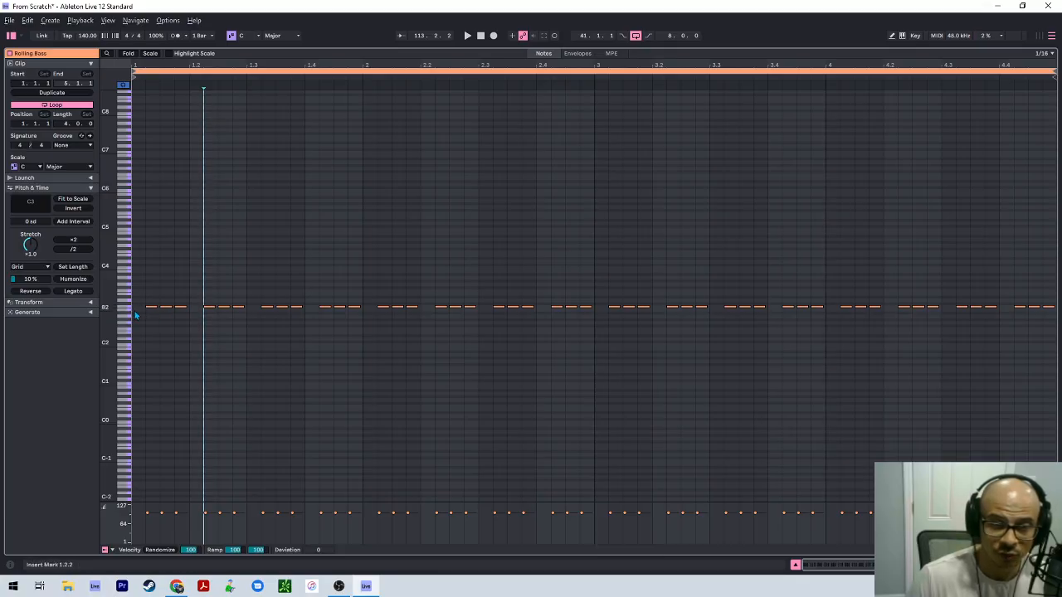
Lower the Rolling Bass notes in the first half of bar 1 to A2.
click(128, 312)
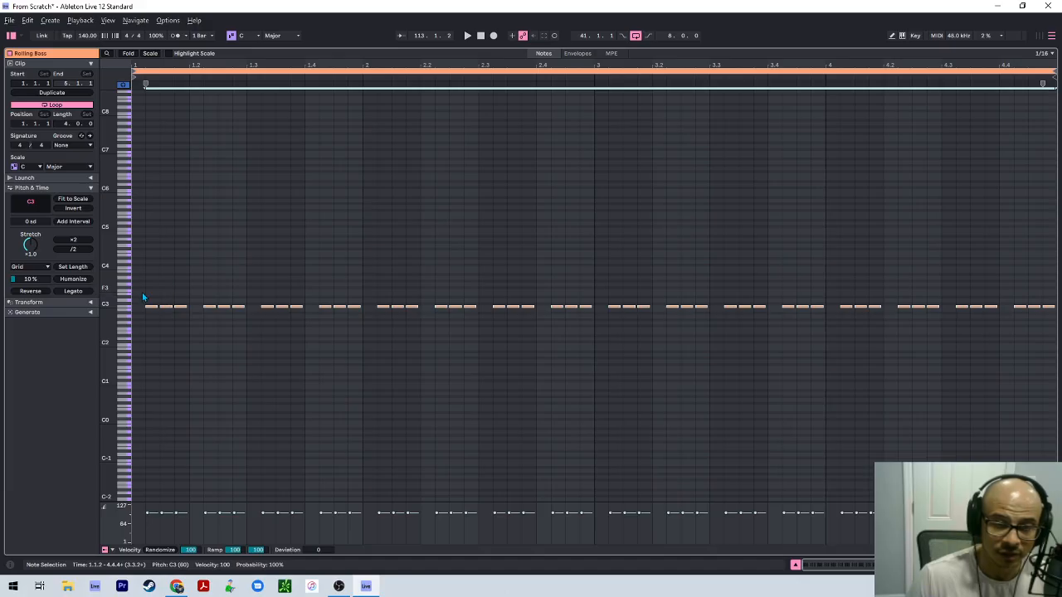
drag(145, 290, 244, 314)
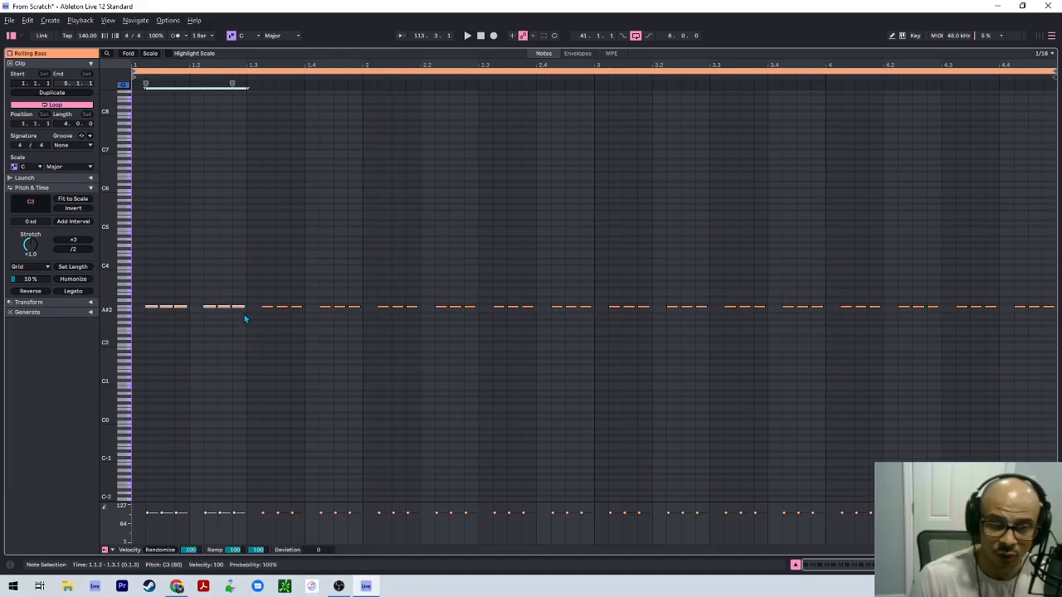
key(Down)
key(Down)
key(Down)
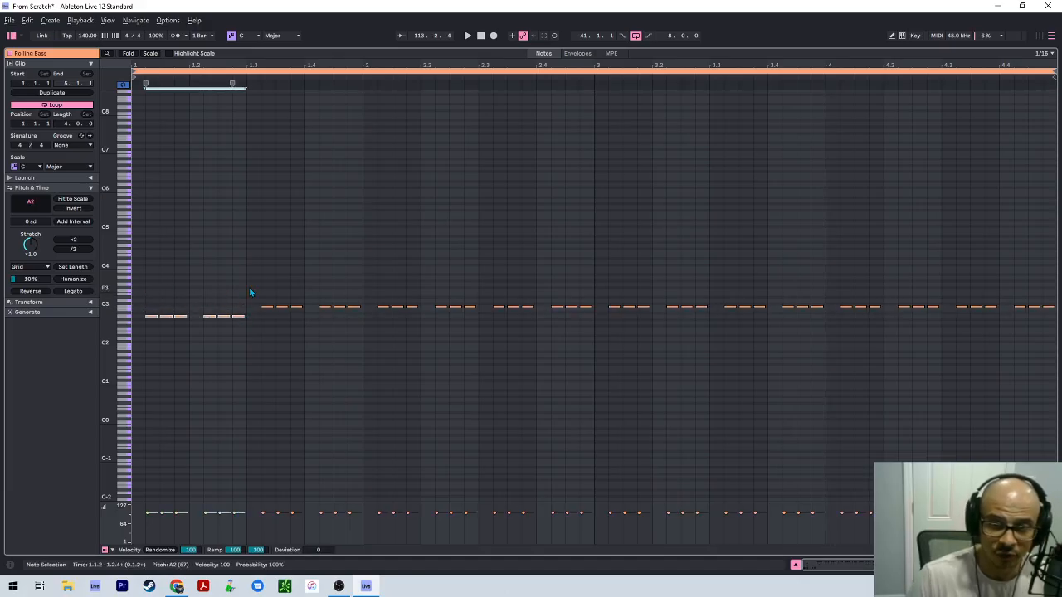
Lower the Rolling Bass notes in the second half of bar 1 to F2.
drag(259, 278, 361, 331)
key(Down)
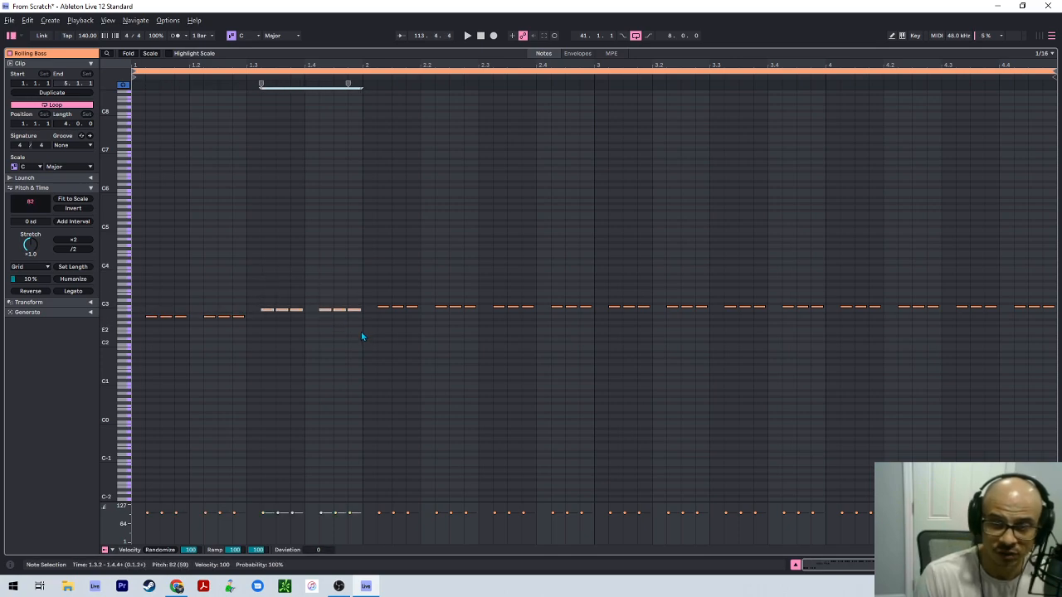
key(Down)
key(Down)
key(Down)
key(Down)
key(Down)
key(Down)
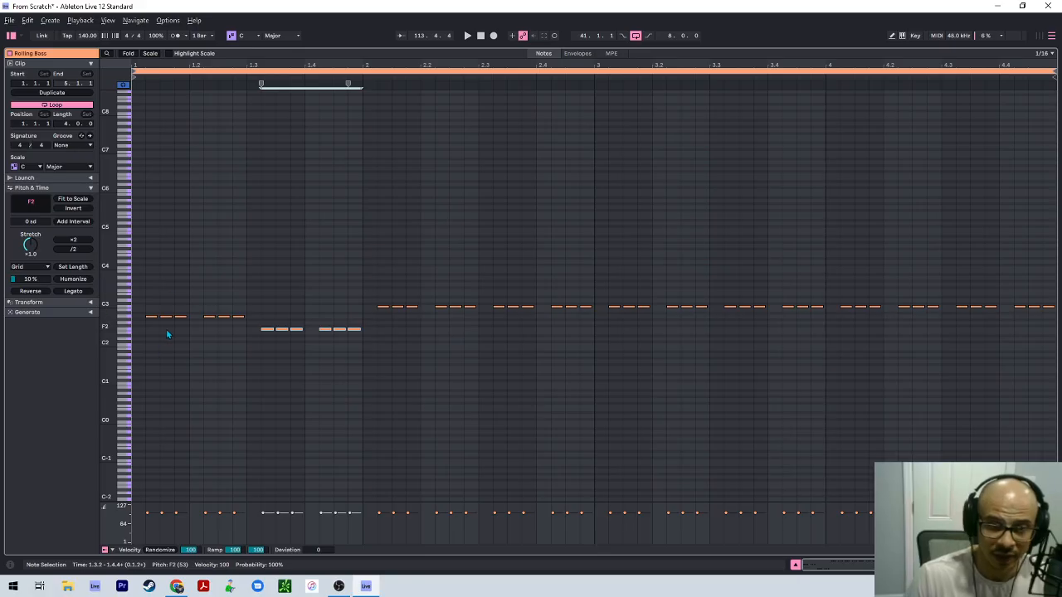
Try the Rolling Bass notes in the first half of bar 2 a semitone higher, at C#3.
drag(339, 292, 474, 319)
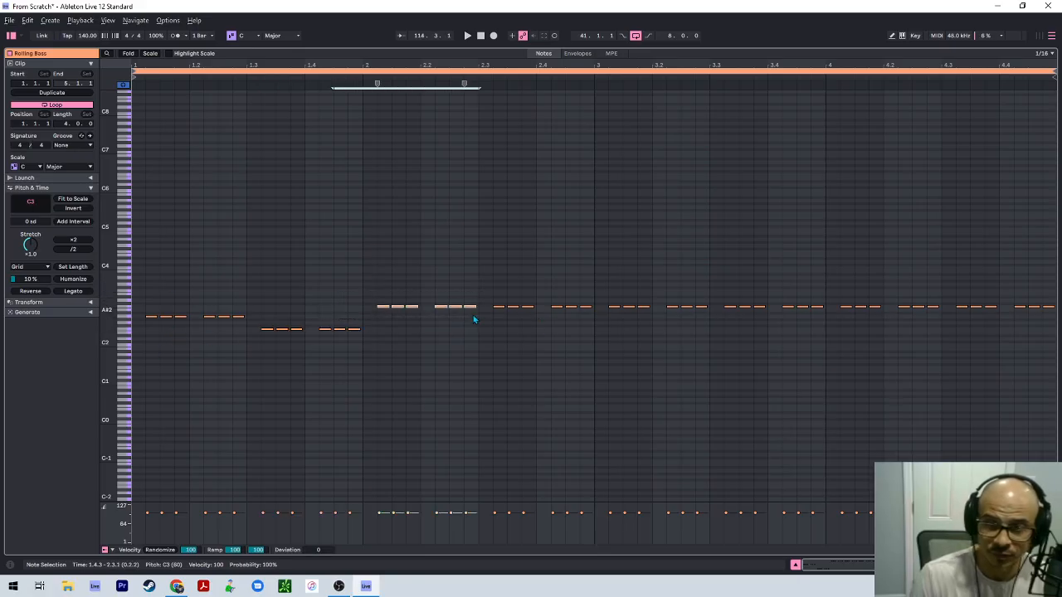
key(Up)
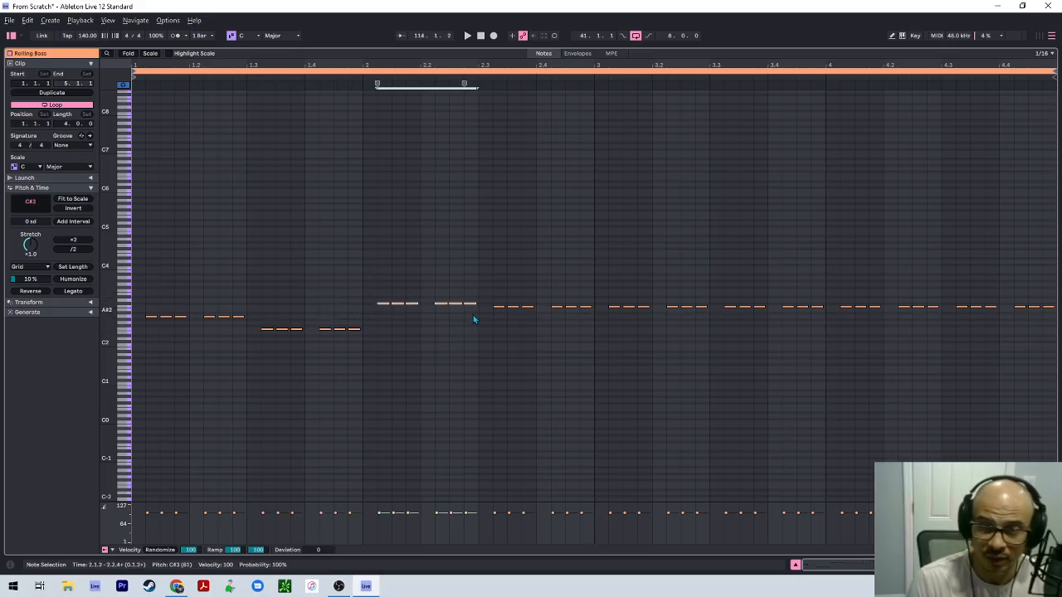
key(Down)
drag(477, 312, 591, 316)
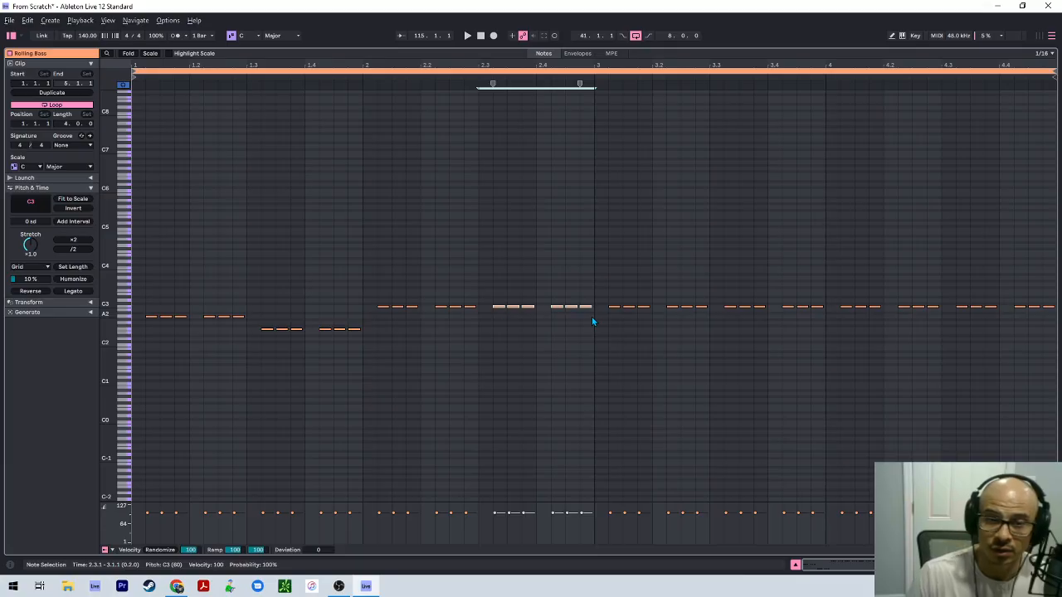
key(ctrl+z)
Raise the notes in the second half of bar 1 to A2 and return the first half of bar 2 to C3.
drag(351, 312, 287, 339)
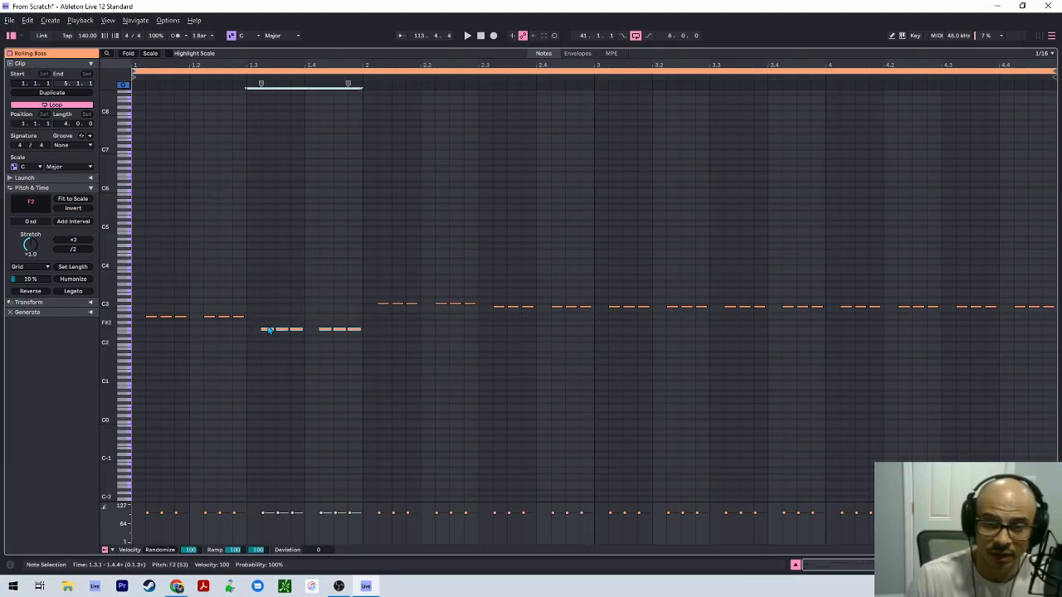
key(Up)
key(Up)
key(Up)
key(Up)
key(Up)
drag(379, 296, 476, 315)
key(Down)
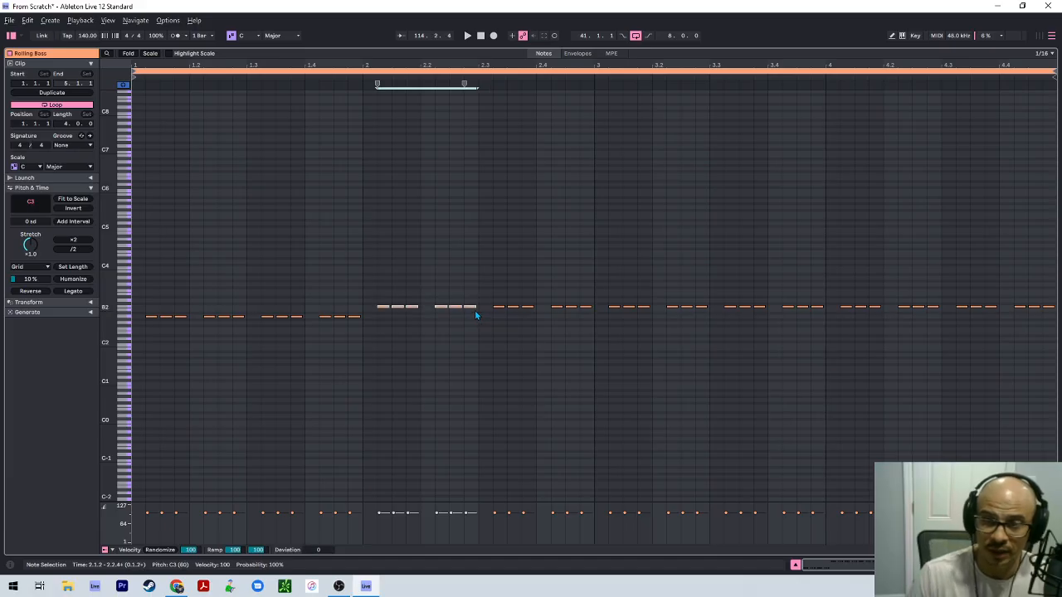
Lower all Rolling Bass notes in bar 2 to F2.
drag(370, 282, 598, 334)
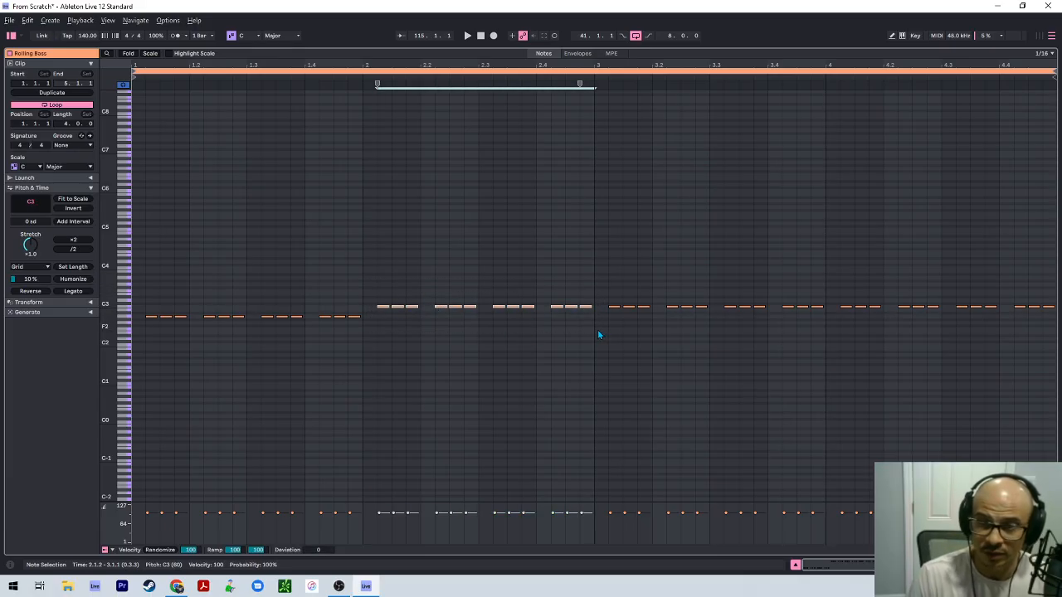
key(Down)
key(Down)
key(Down)
key(Down)
key(Down)
key(Down)
key(Down)
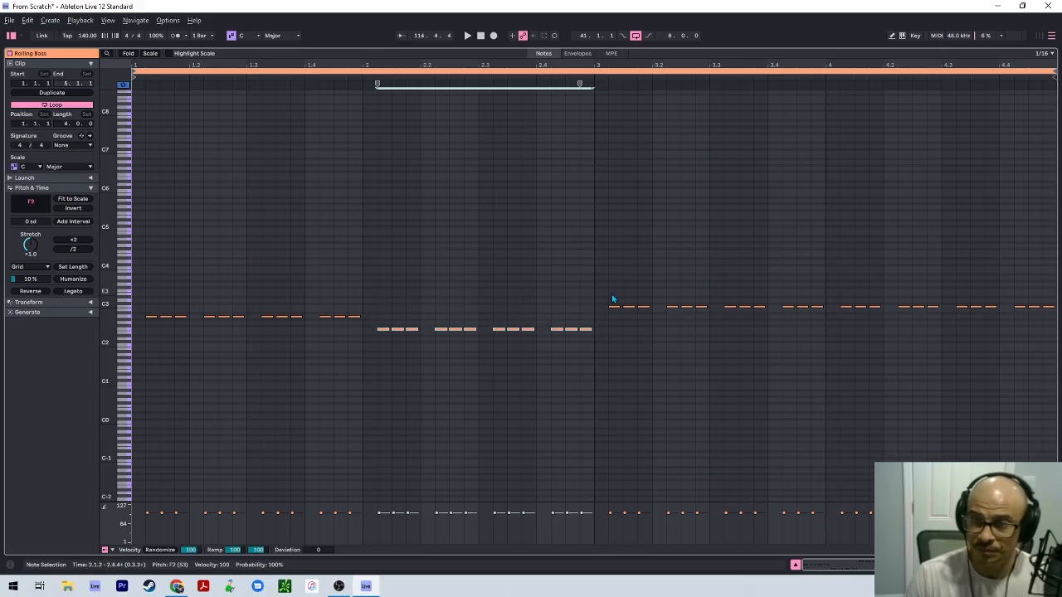
Lower all Rolling Bass notes in bar 4 to G2.
drag(828, 284, 1056, 315)
key(Down)
key(Down)
key(Down)
key(Down)
key(Down)
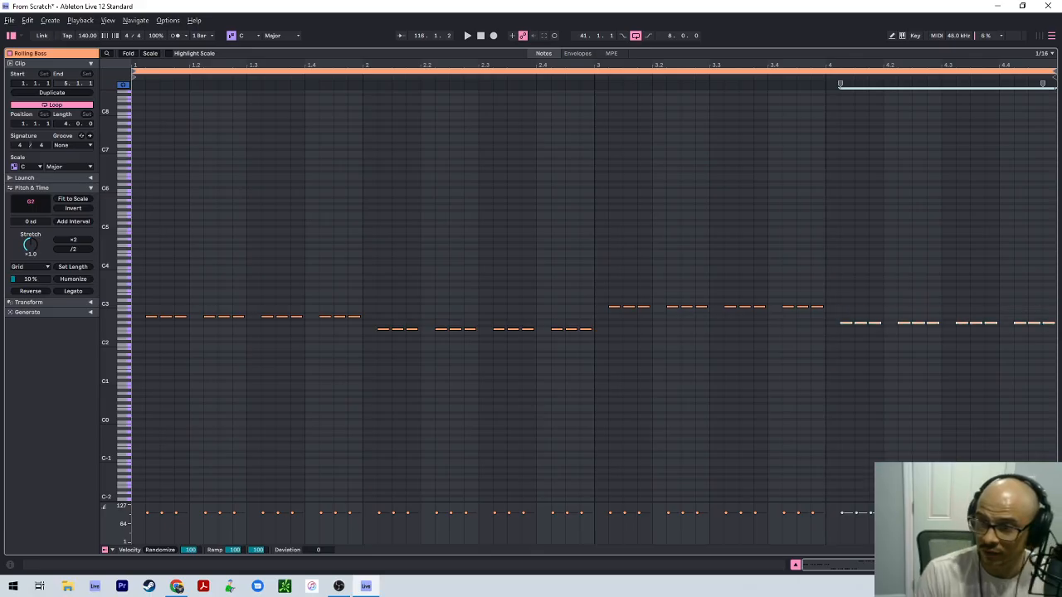
Transpose all notes of the Rolling Bass clip up three semitones.
key(ctrl+a)
key(Up)
key(Up)
key(Up)
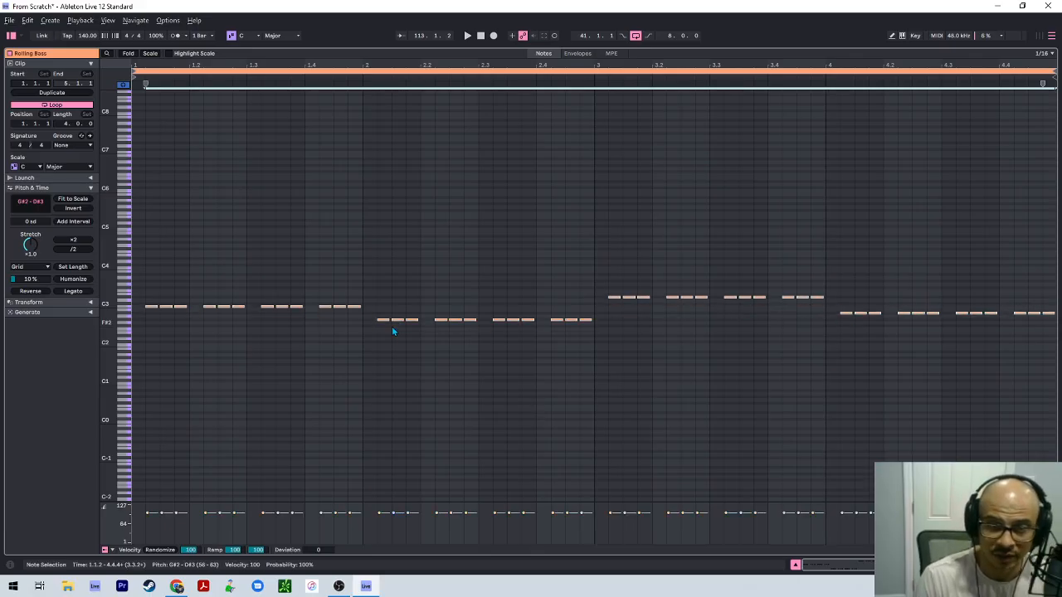
Play the Drop / Climax from bar 113 to hear the transposed rolling bass, and return to the arrangement.
key(space)
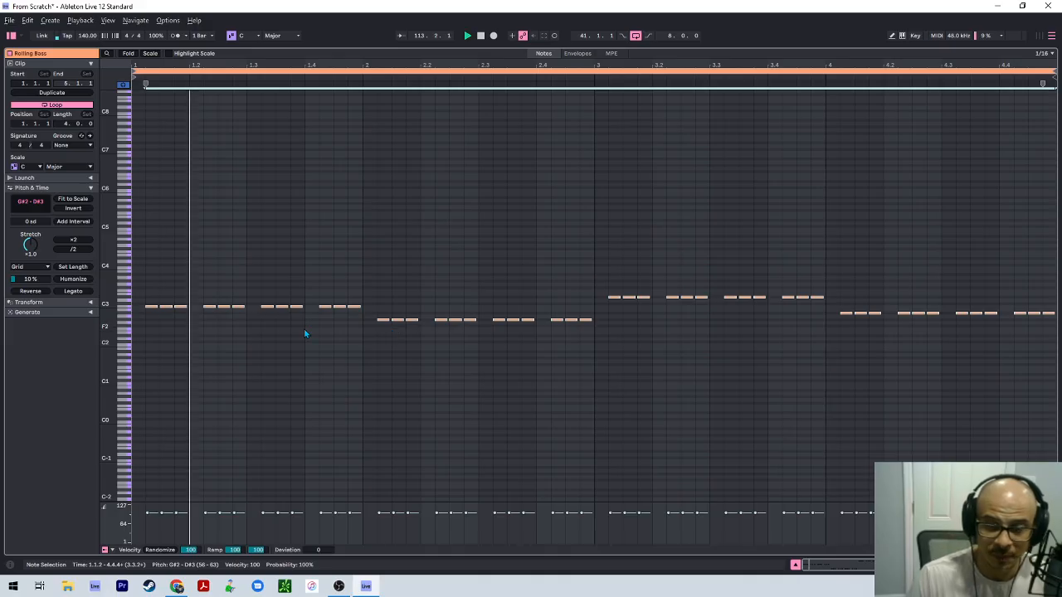
click(373, 280)
key(shift+Tab)
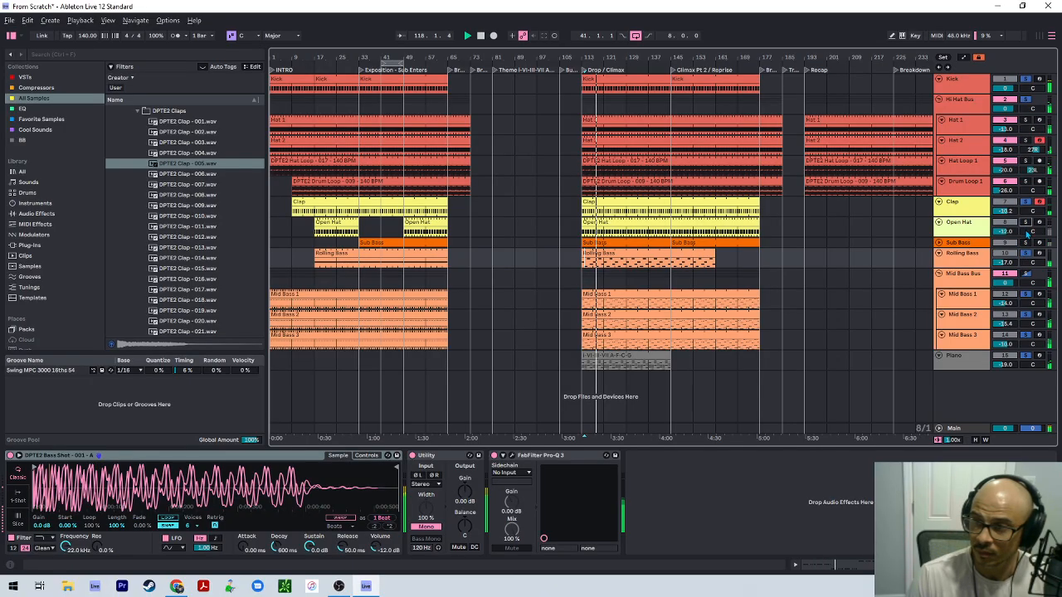
Solo only the Rolling Bass track and play it from bar 113.
click(1028, 277)
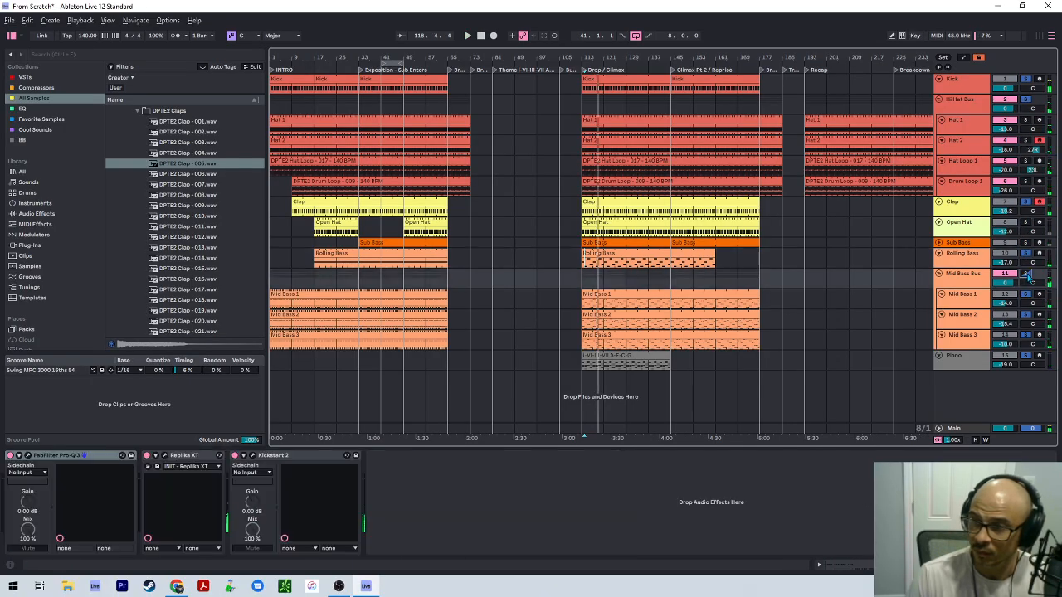
click(1026, 260)
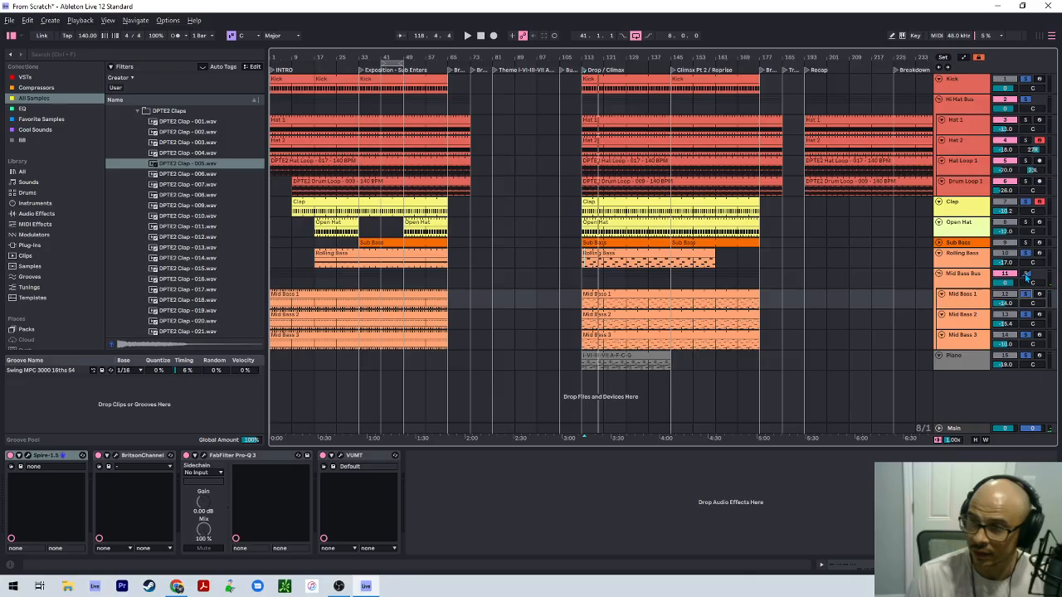
click(1026, 276)
click(1026, 276)
click(1026, 254)
key(space)
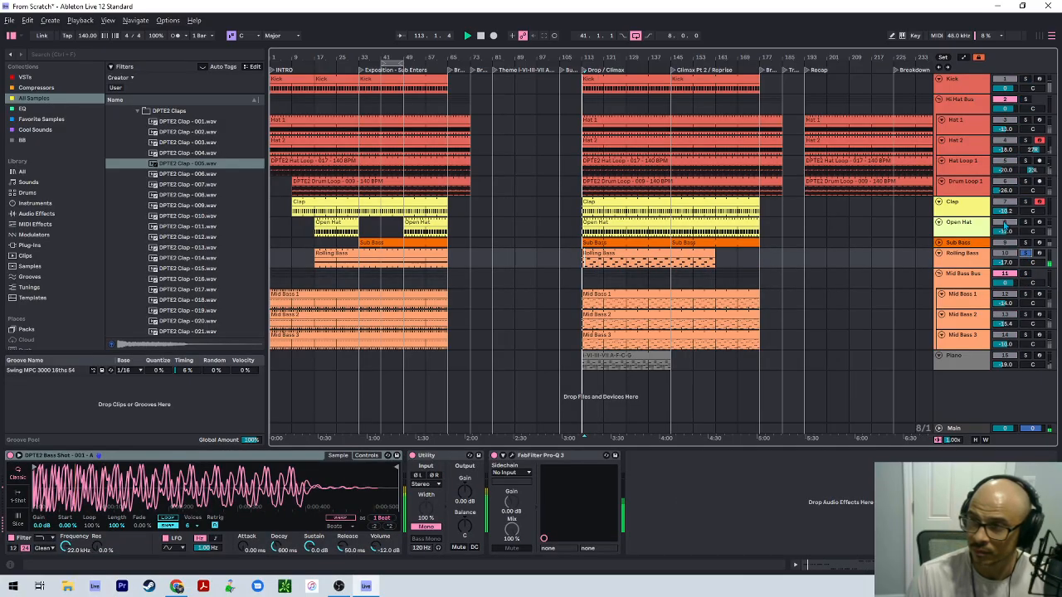
Add the Kick, Hi Hat Bus, Clap, Open Hat and Sub Bass to the soloed Rolling Bass and listen to the combination.
click(1025, 79)
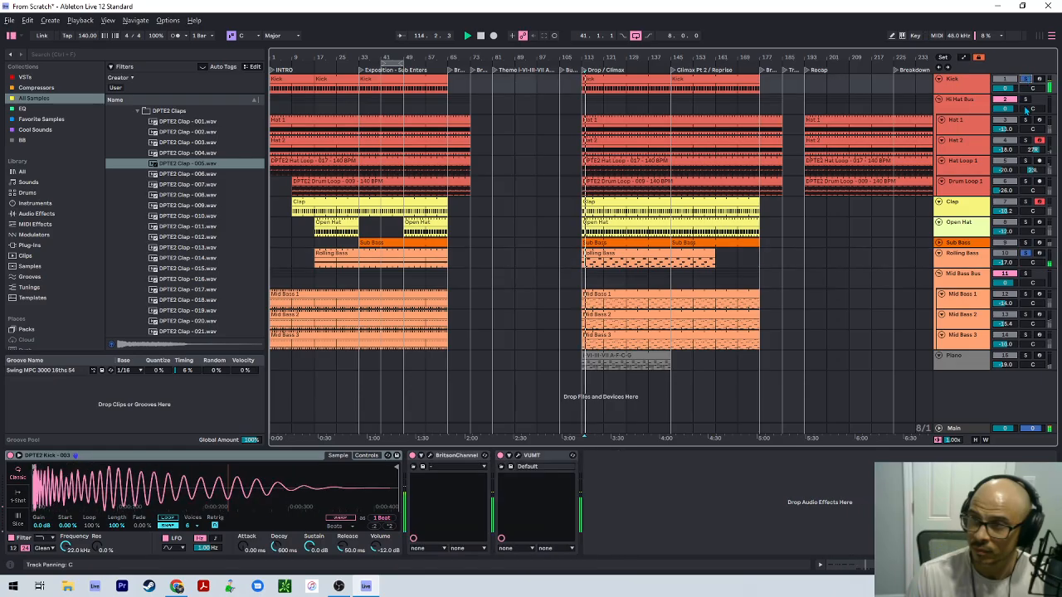
click(1025, 100)
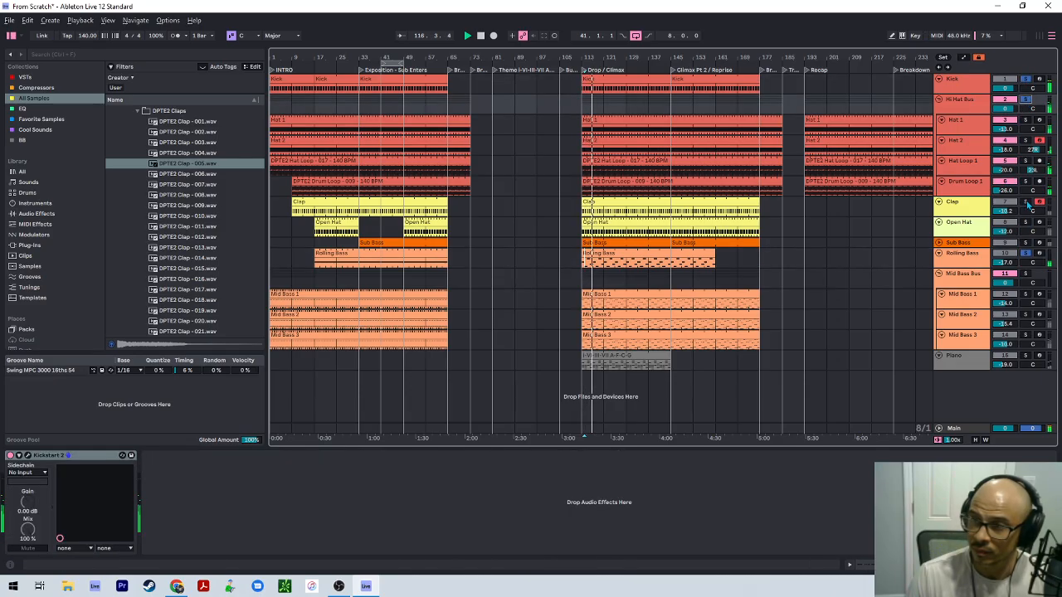
click(1025, 222)
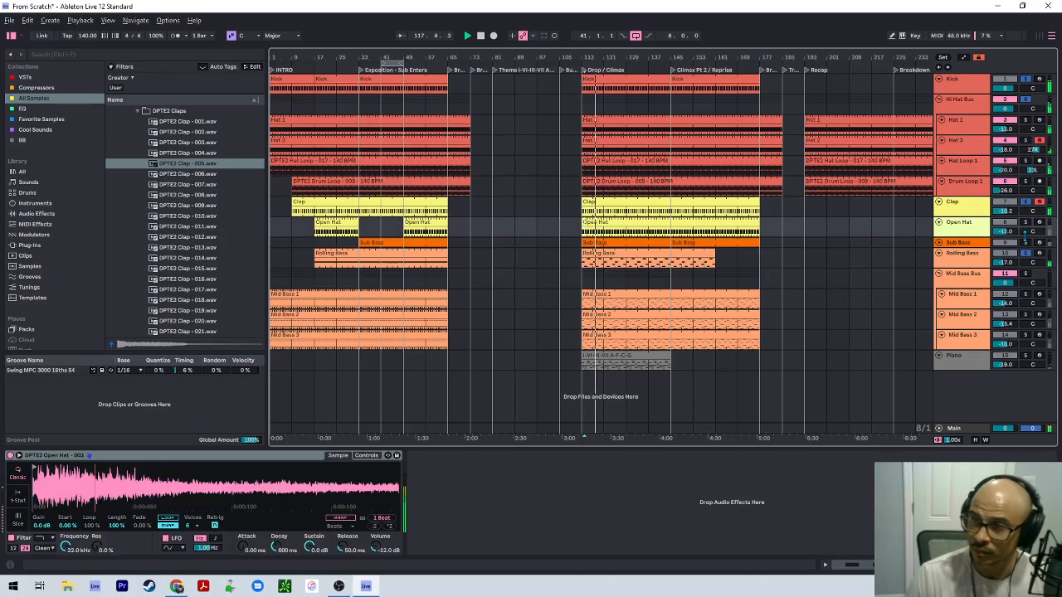
click(1026, 242)
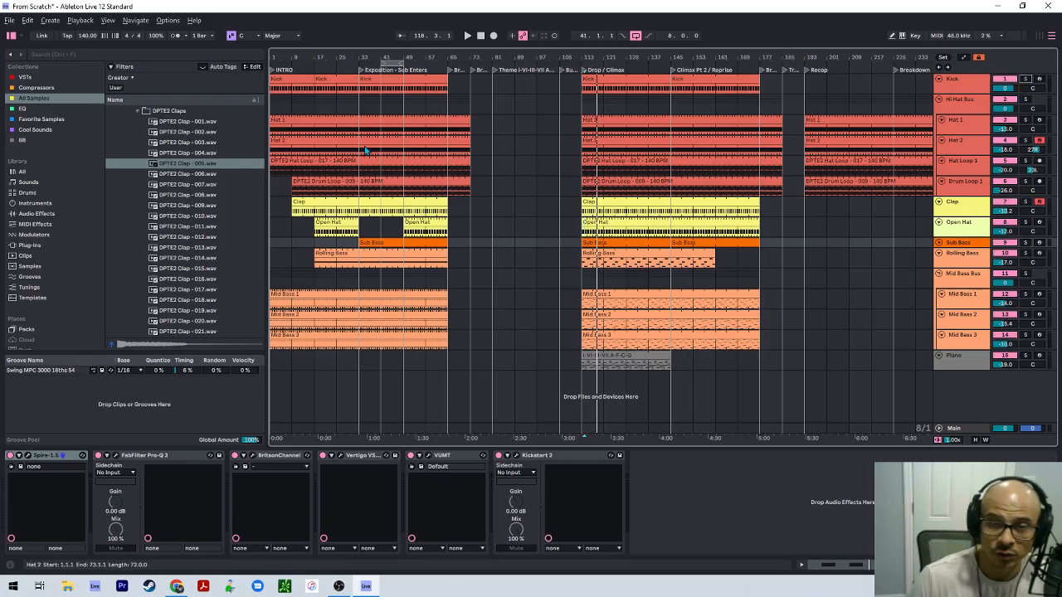
click(364, 232)
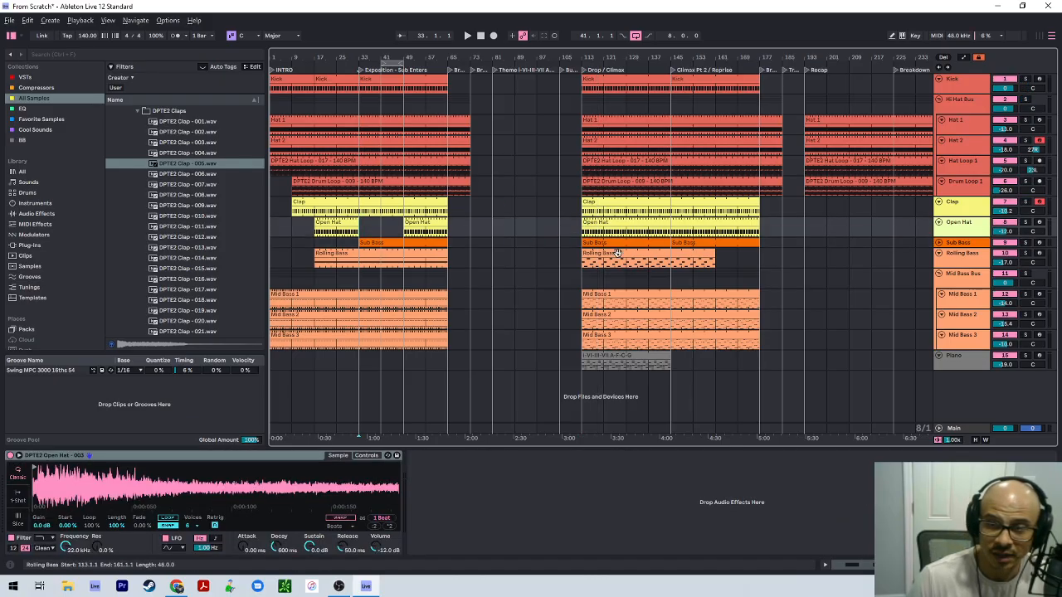
Copy the Mid Bass 1, 2 and 3 clips from before the first break into the Recap, spanning bars 193 to 241.
click(616, 303)
shift+click(615, 346)
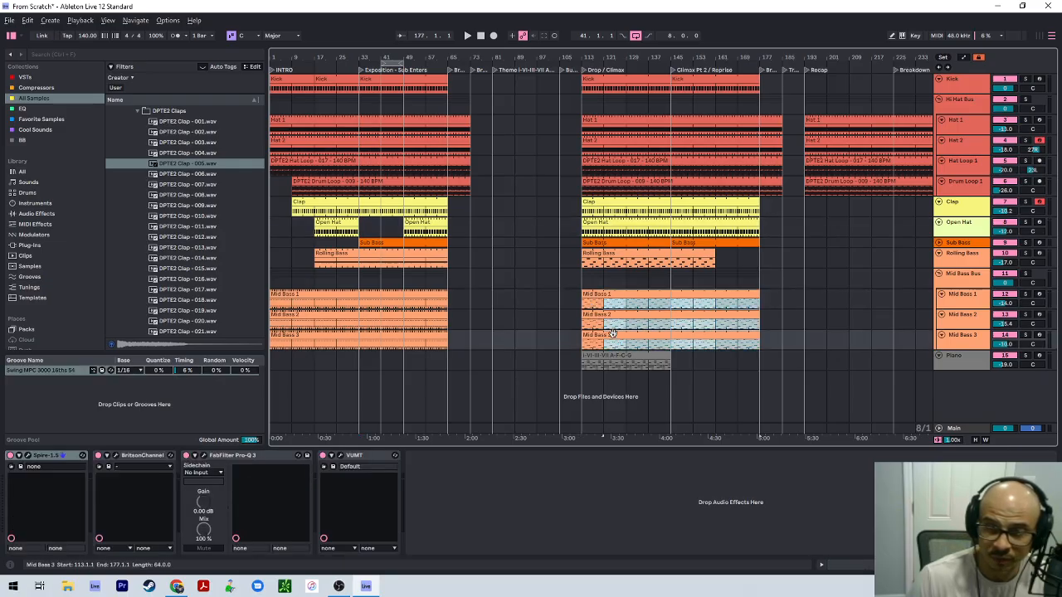
click(402, 301)
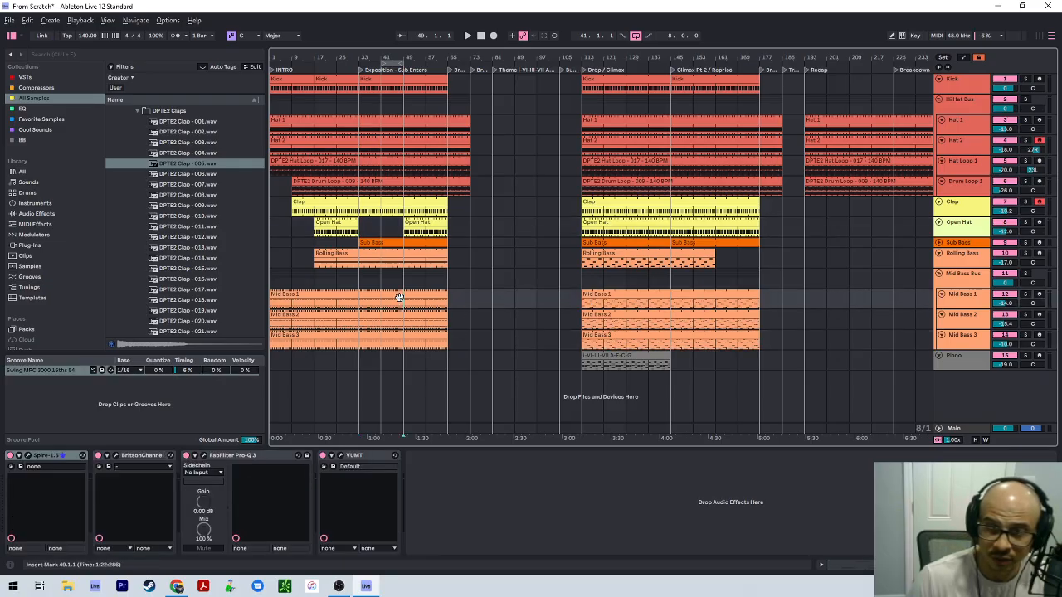
click(395, 295)
shift+click(362, 336)
drag(341, 296, 864, 296)
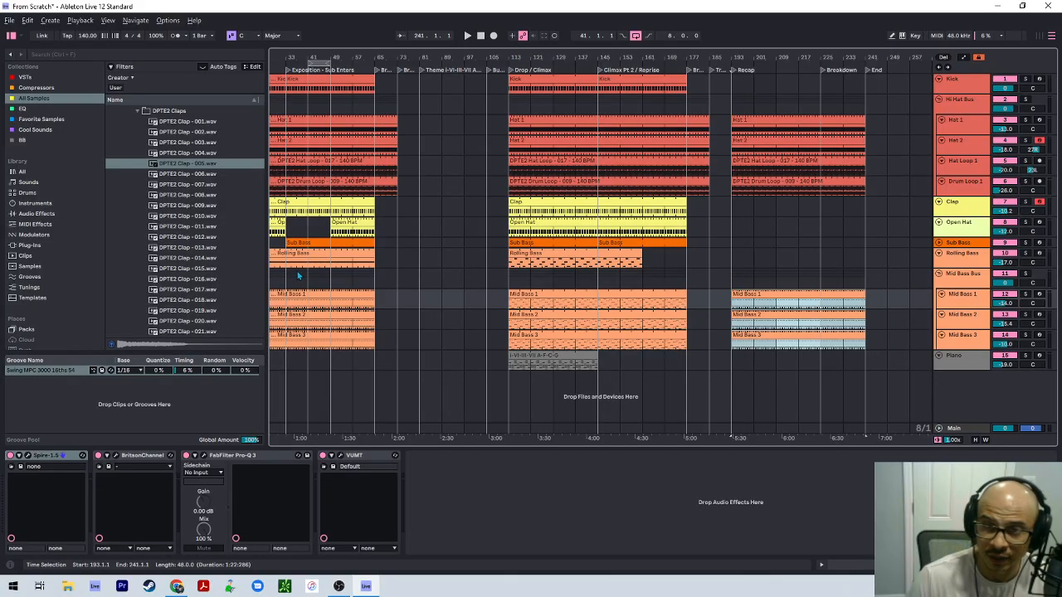
scroll(384, 282, left, 5)
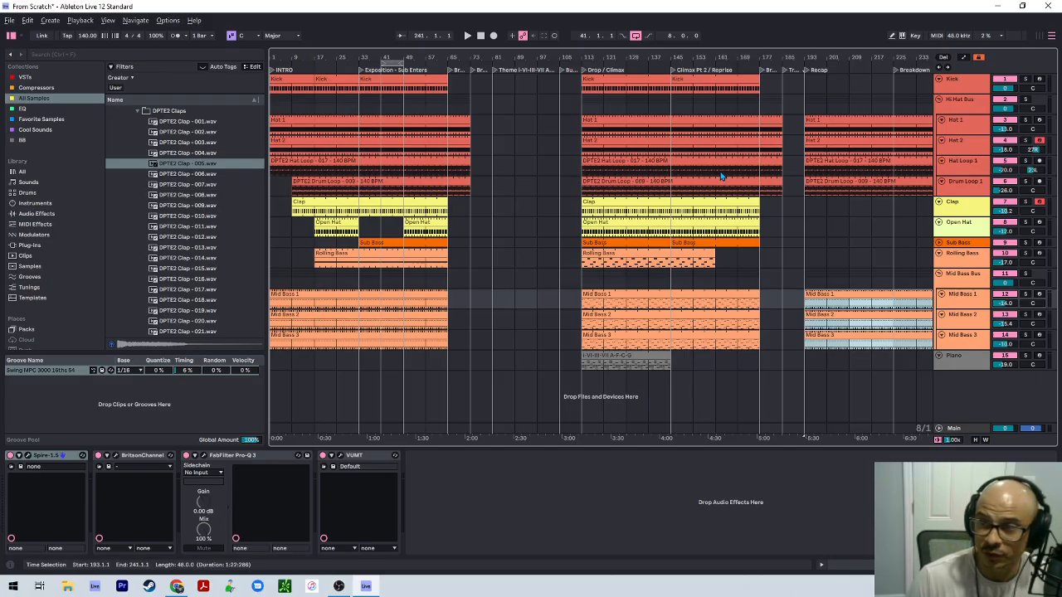
Collapse the DPTE2 Claps folder and open the DPTE2 Crash Cymbals folder inside DPTE2 Drum Hits in the sample browser.
click(971, 357)
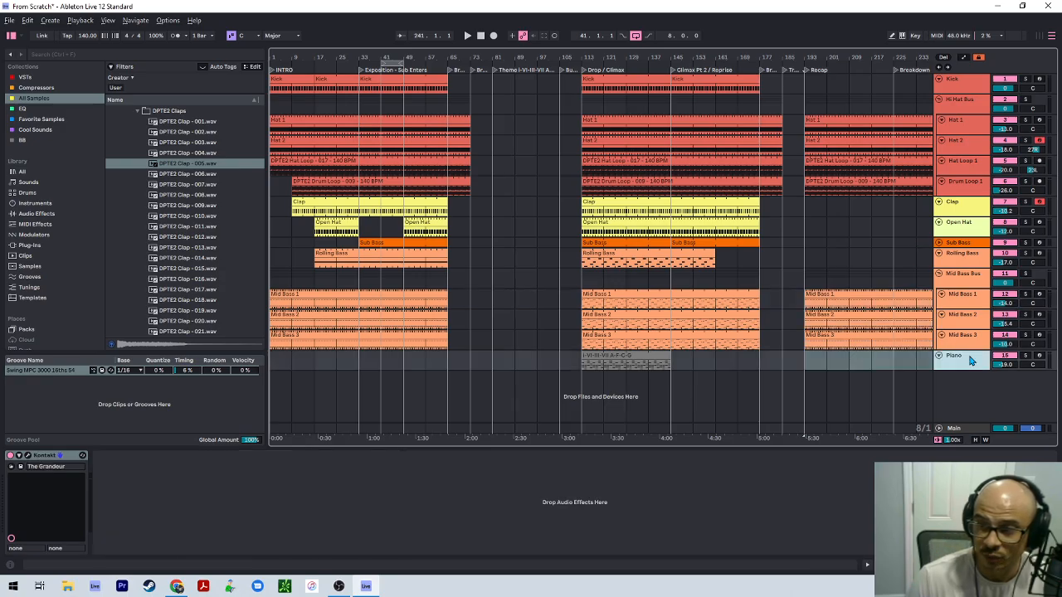
scroll(137, 180, up, 3)
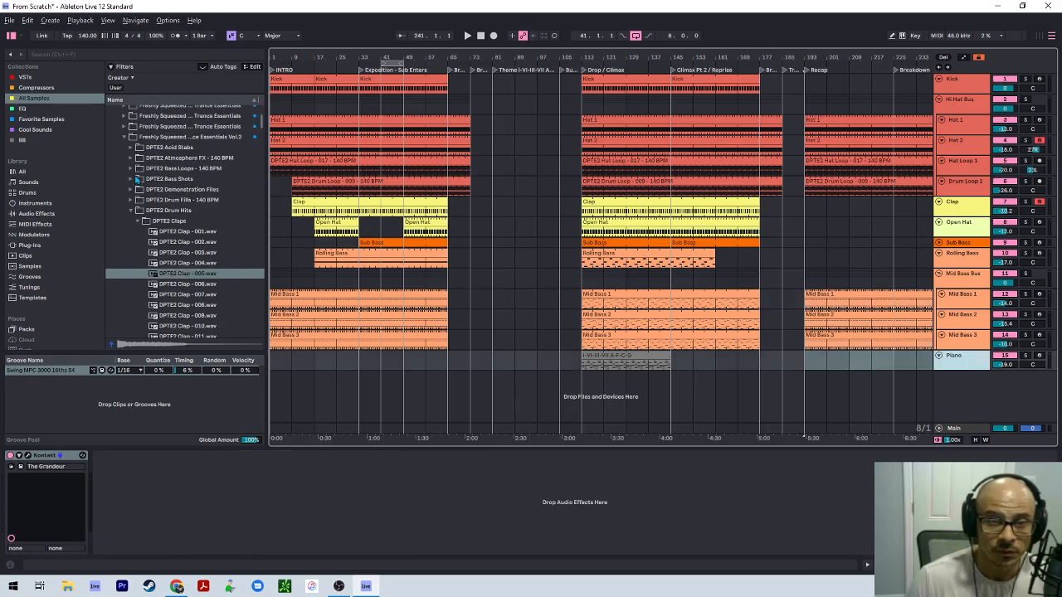
click(136, 220)
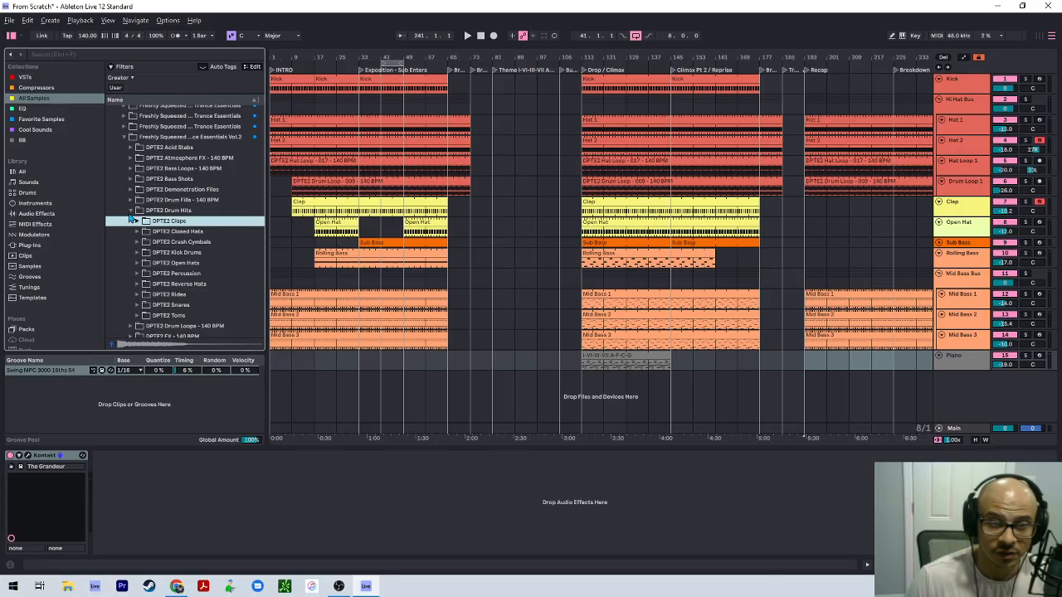
click(130, 210)
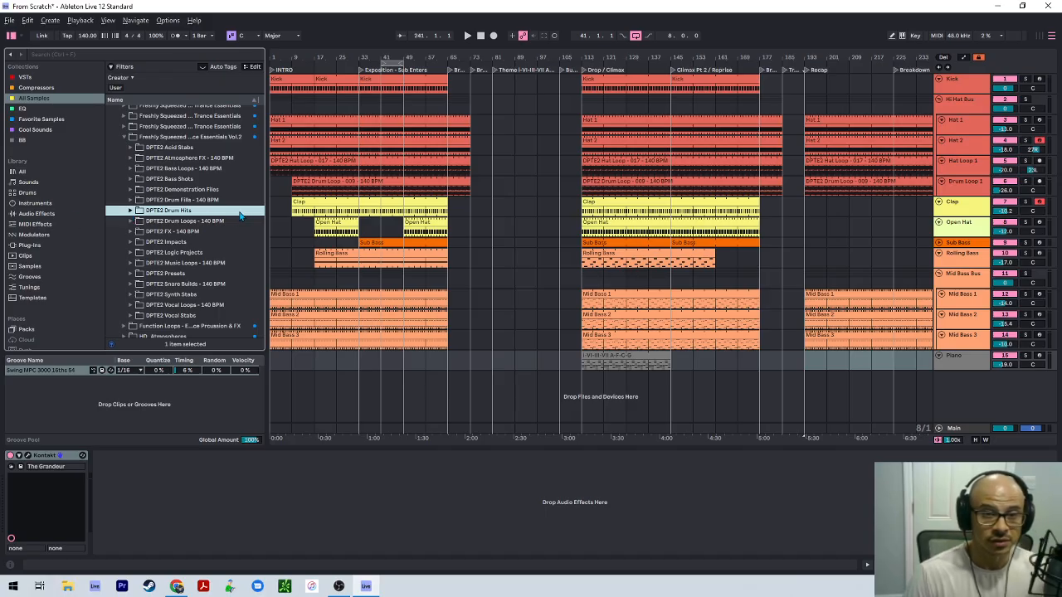
click(131, 210)
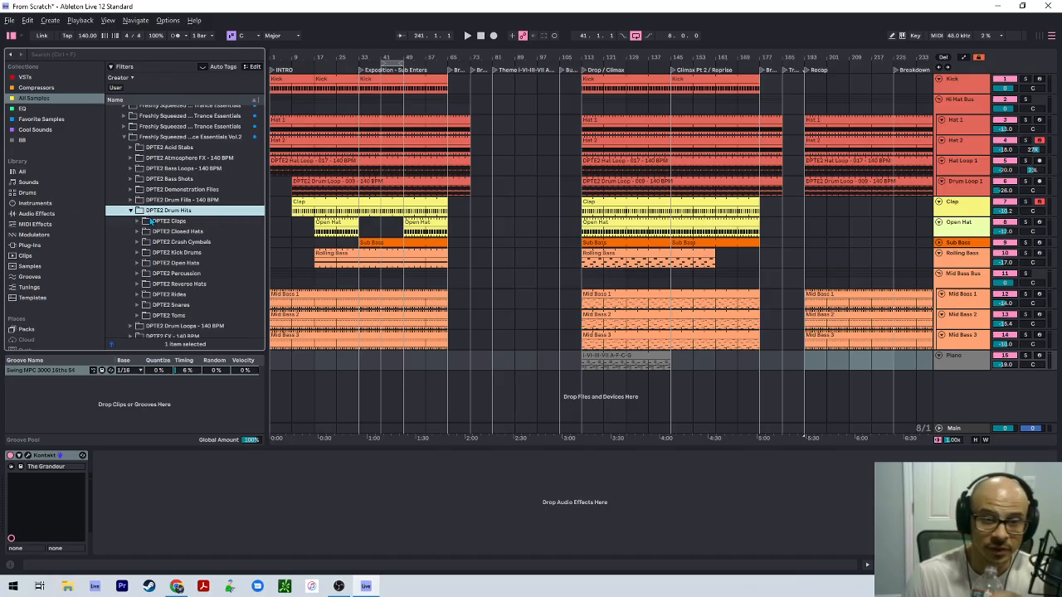
click(137, 242)
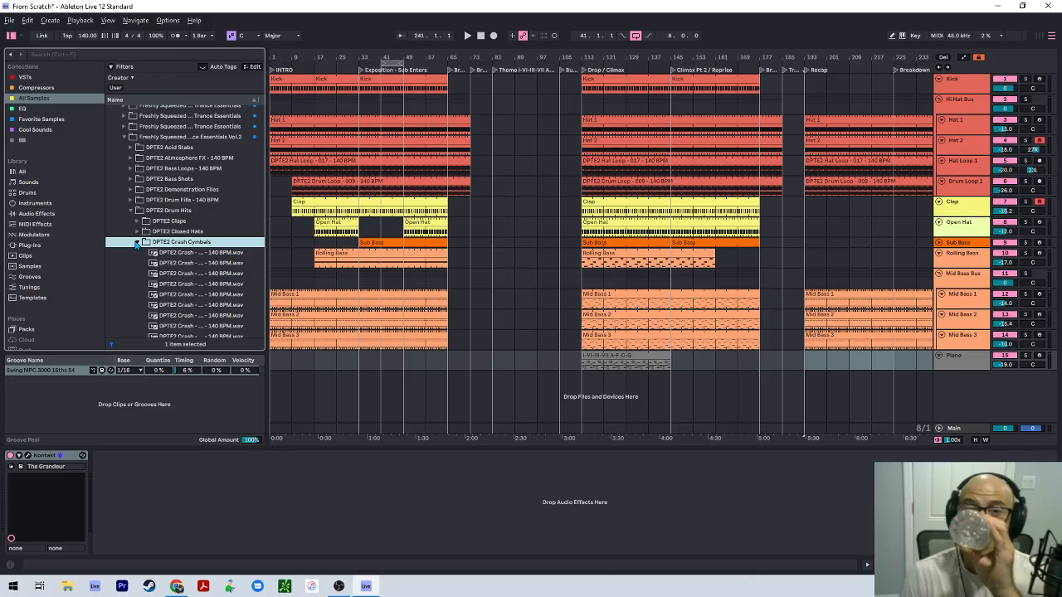
Audition several 140 BPM crash samples in the DPTE2 Crash Cymbals folder.
click(208, 273)
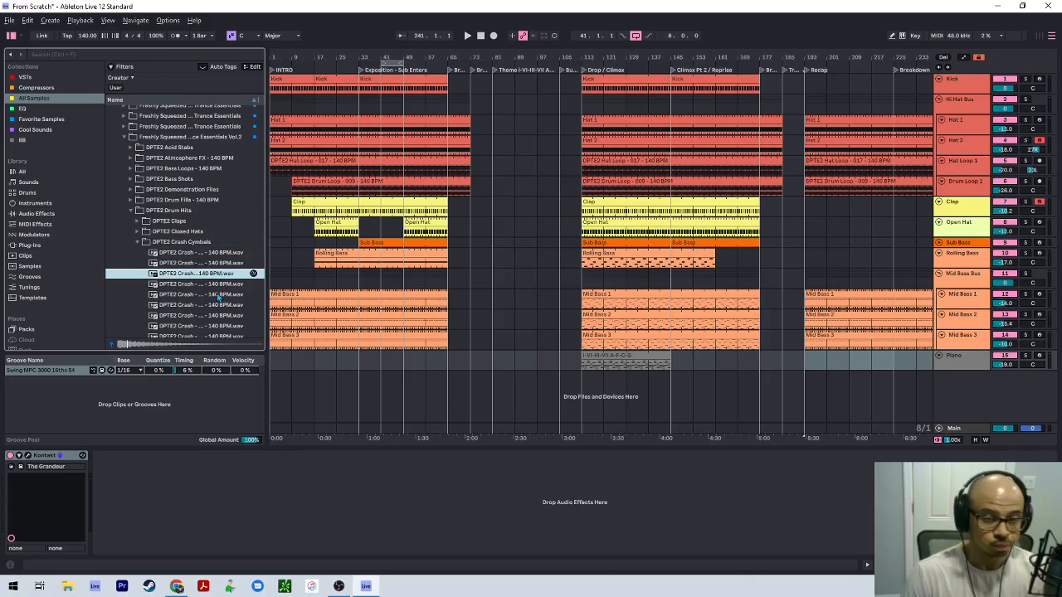
click(216, 295)
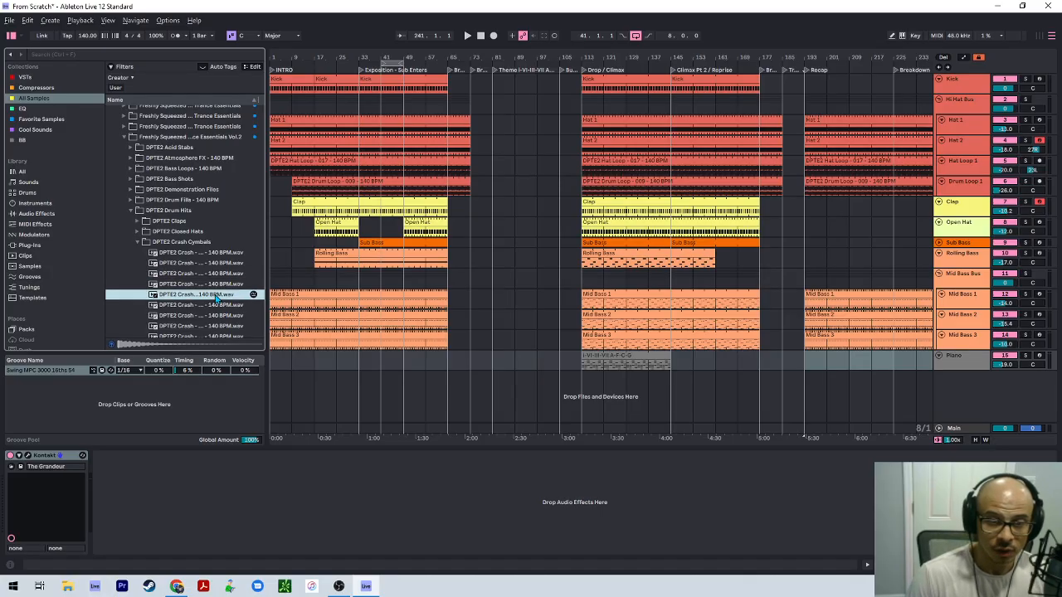
scroll(215, 299, down, 1)
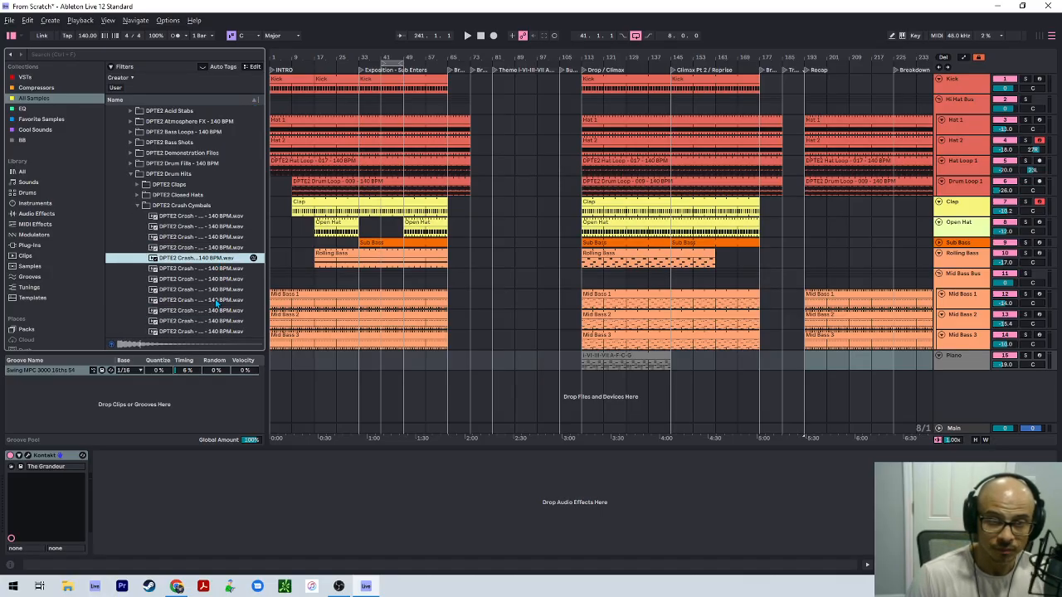
click(216, 300)
scroll(216, 304, down, 2)
click(216, 300)
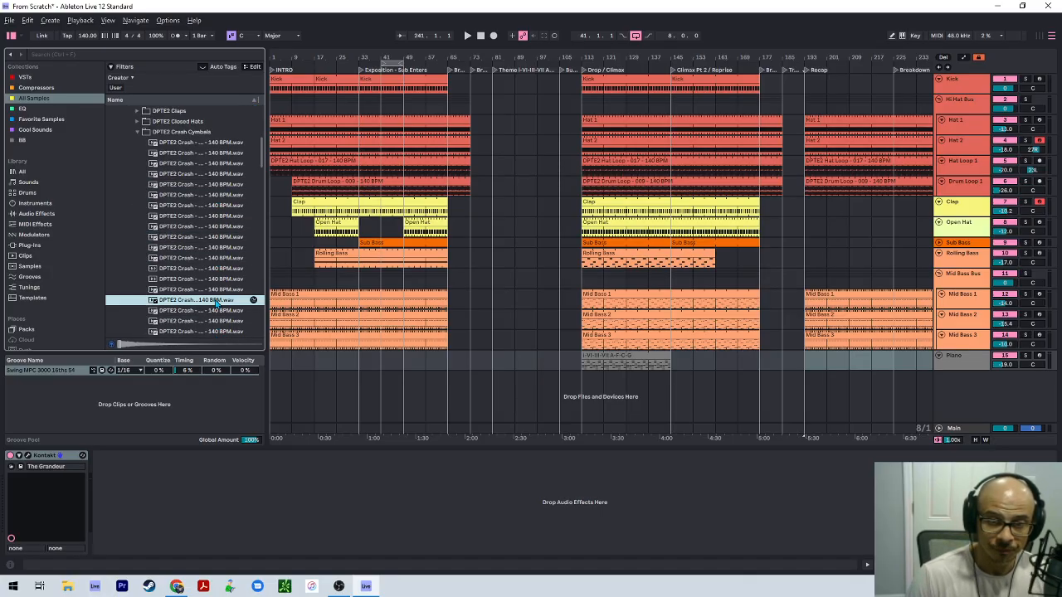
key(Down)
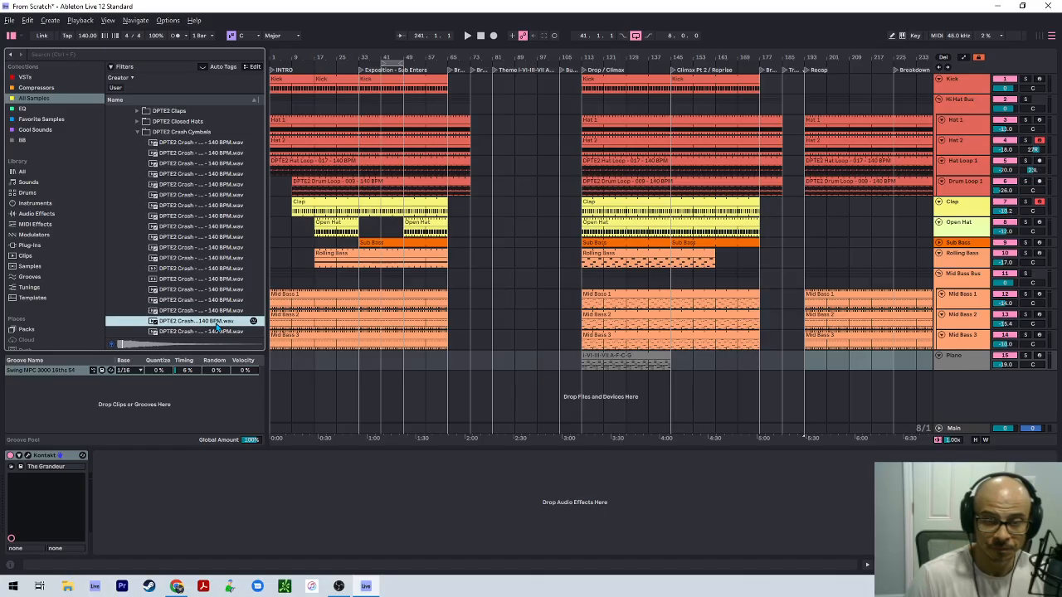
scroll(217, 329, down, 2)
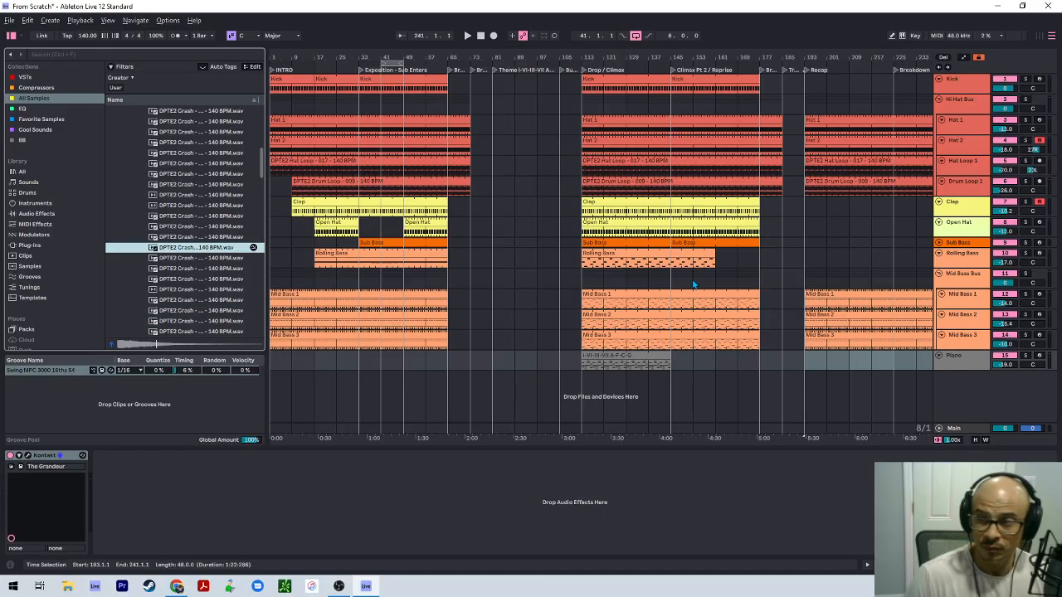
Add an audio track named Crash below Sub Bass and place it in a group named FX Bus.
click(953, 361)
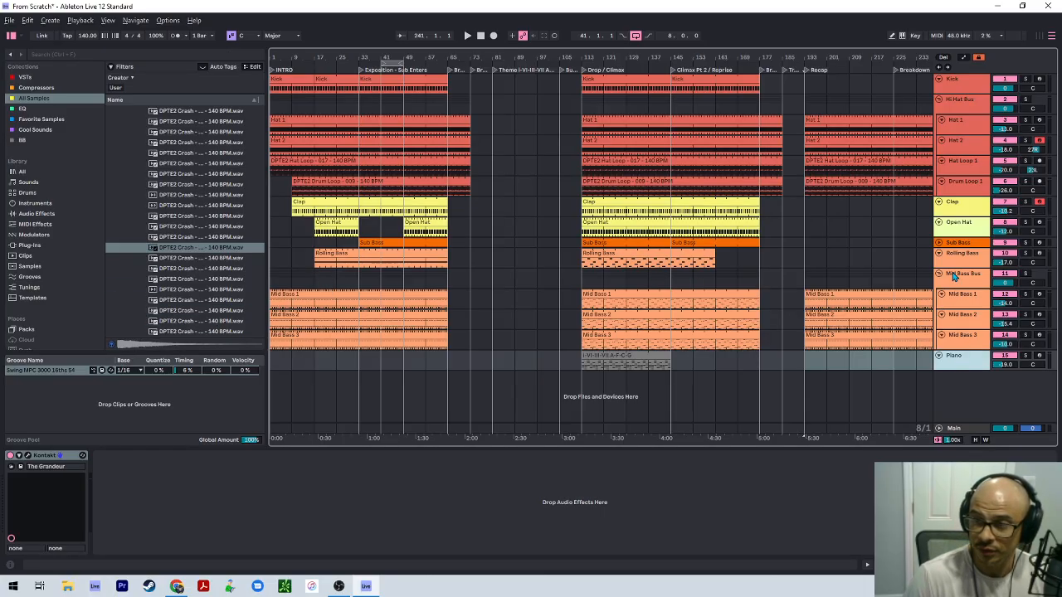
click(958, 244)
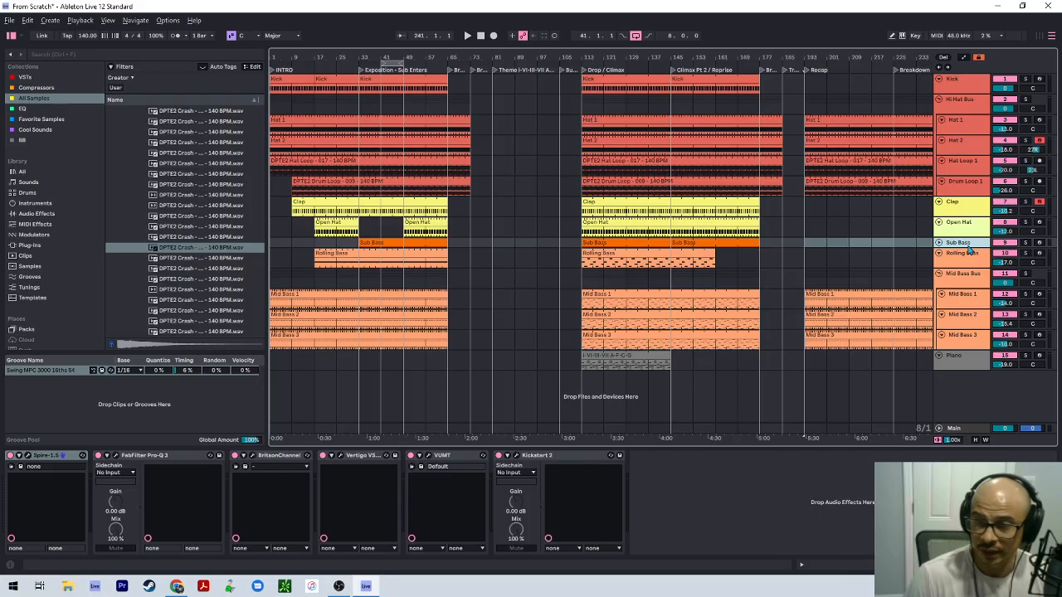
key(ctrl+t)
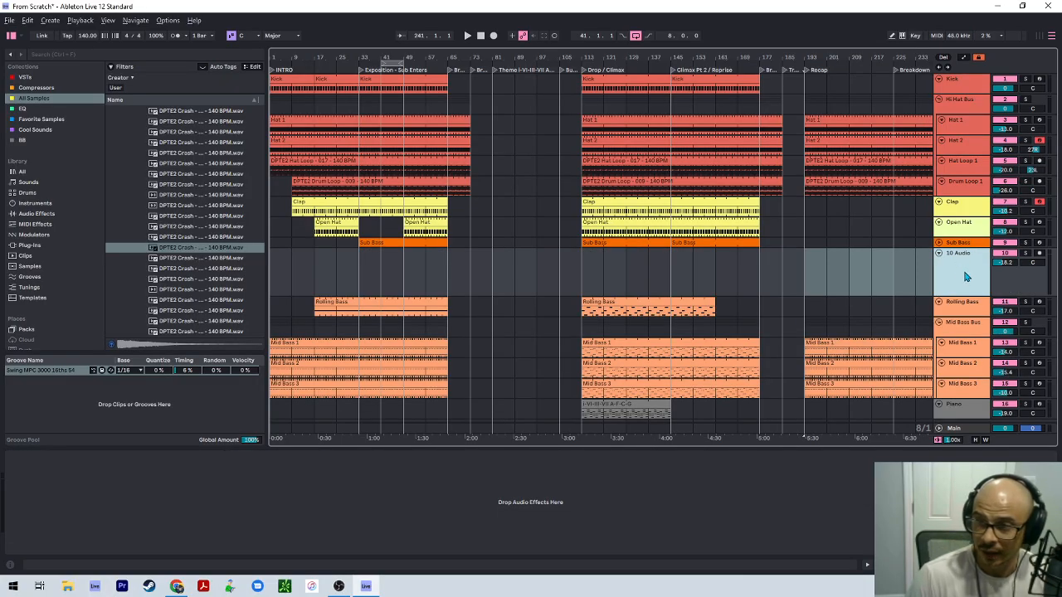
key(ctrl+g)
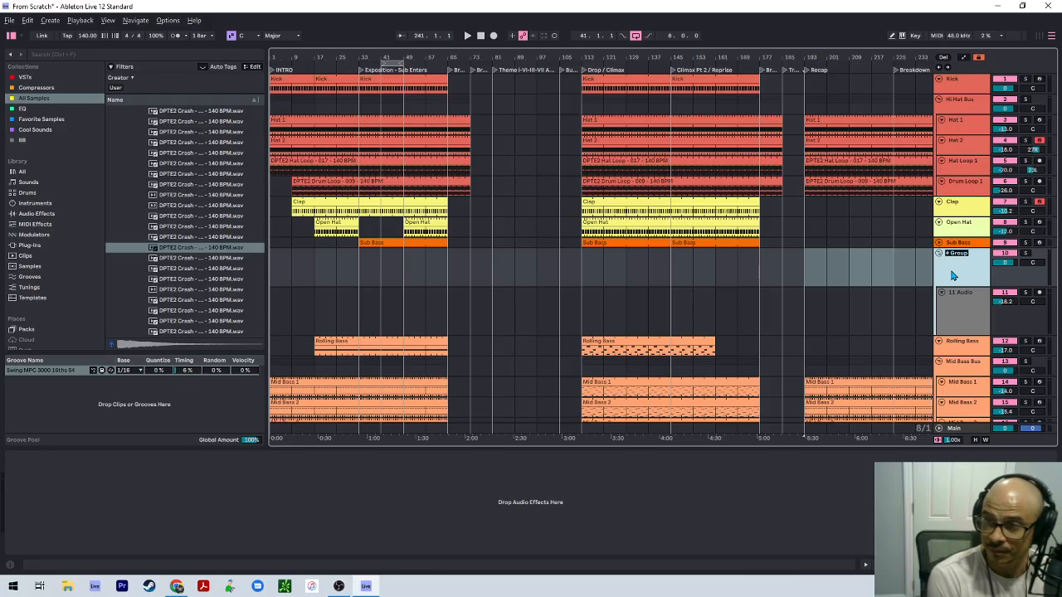
text(R)
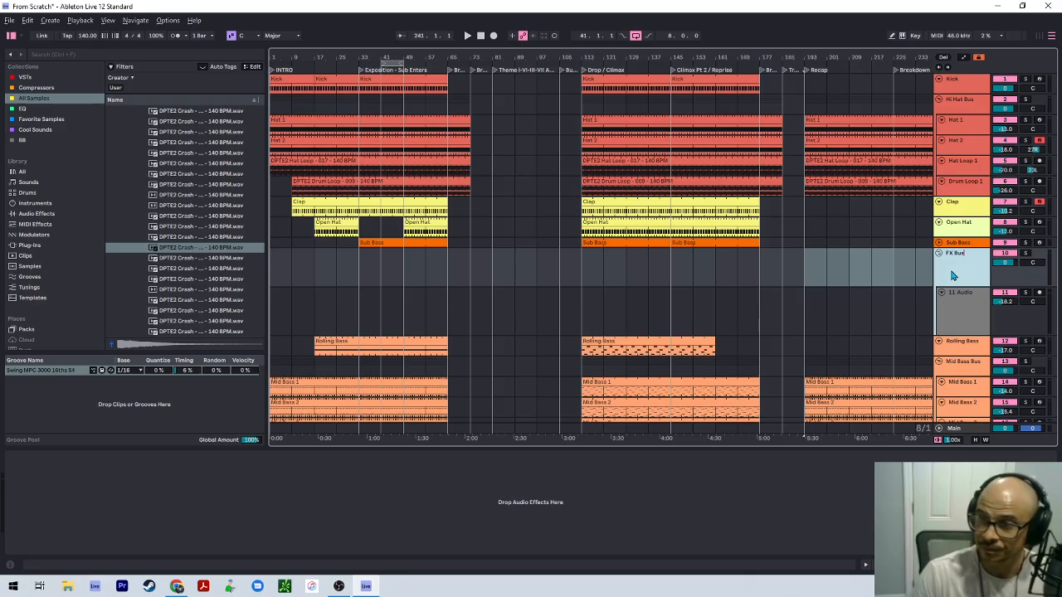
click(963, 294)
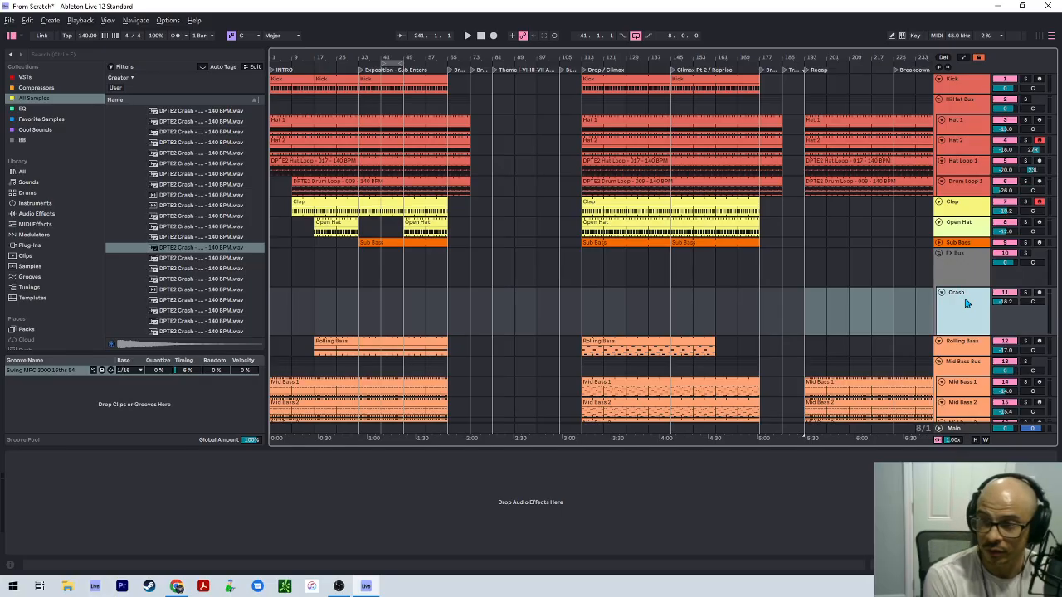
Place the DPTE2 Crash - 018 sample at bar 1 on the Crash track and lower the track's volume to -28.9 dB.
click(227, 249)
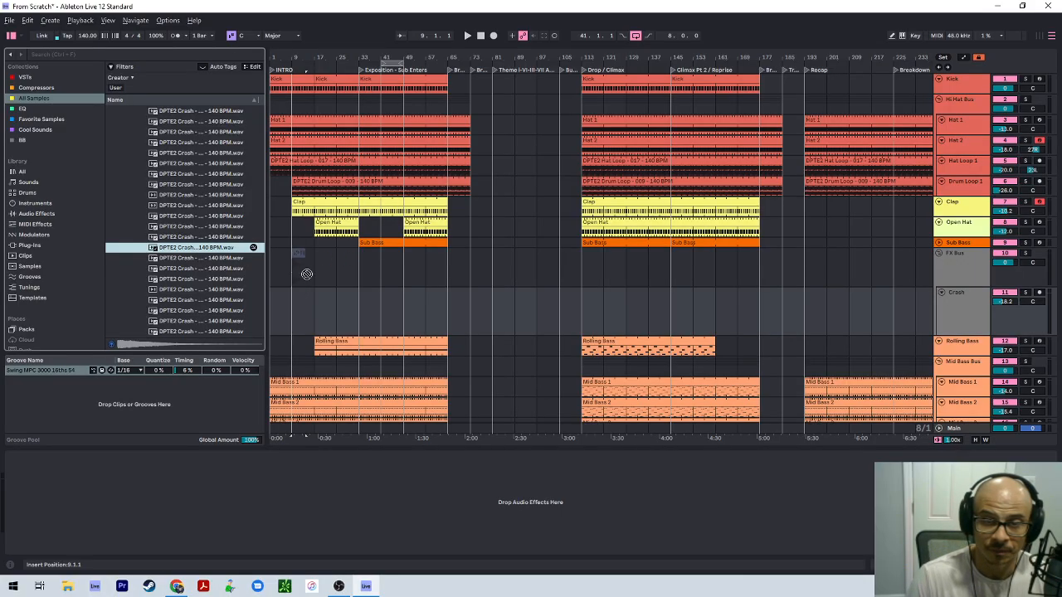
drag(262, 315, 276, 317)
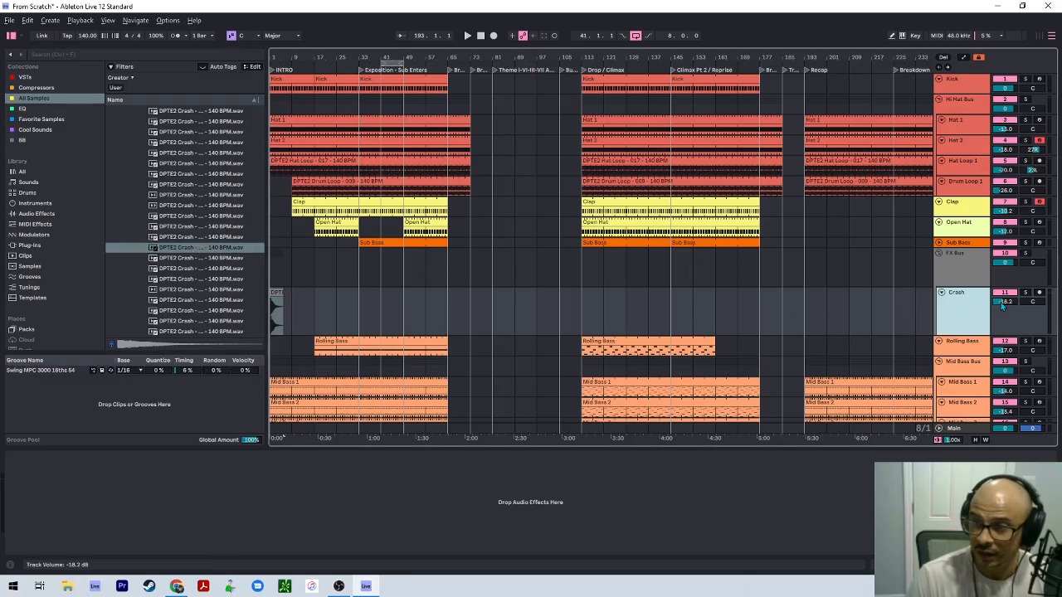
drag(1004, 302, 1004, 305)
click(956, 313)
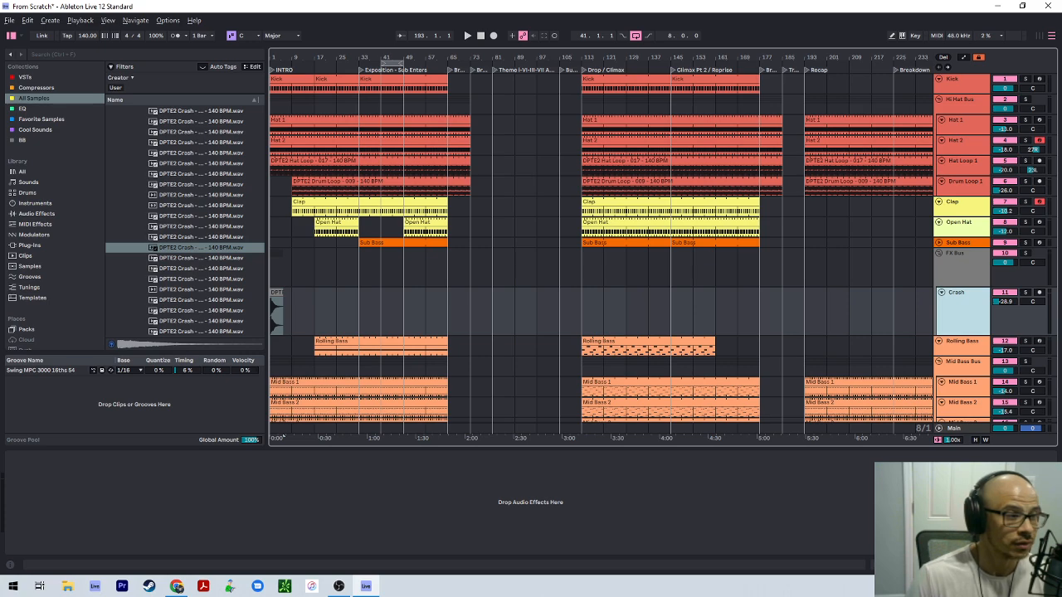
Play the arrangement from bar 1 while copying the crash clip to bars 9, 17 and 25.
key(space)
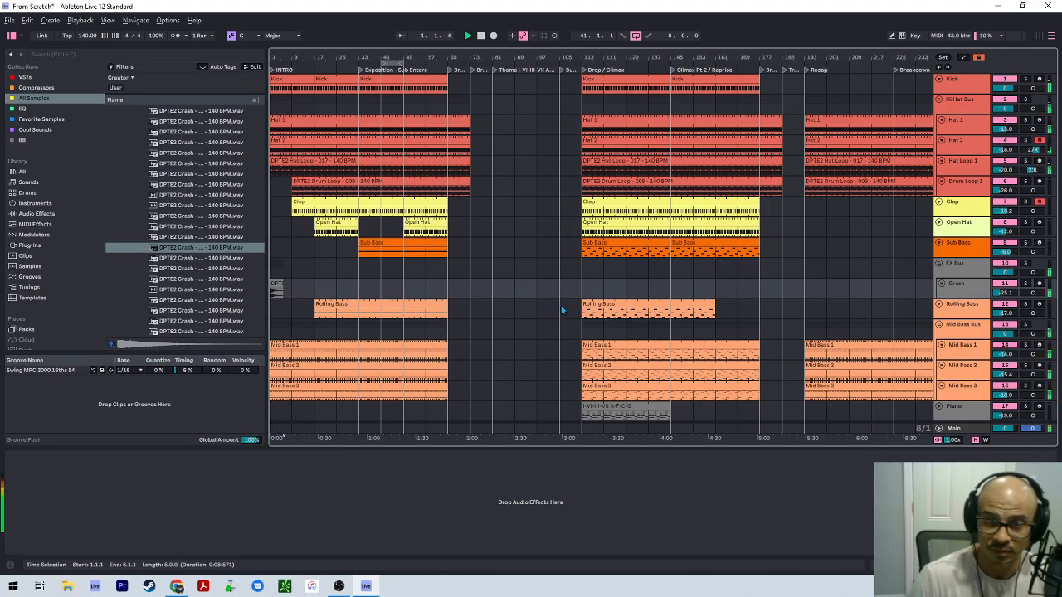
click(290, 290)
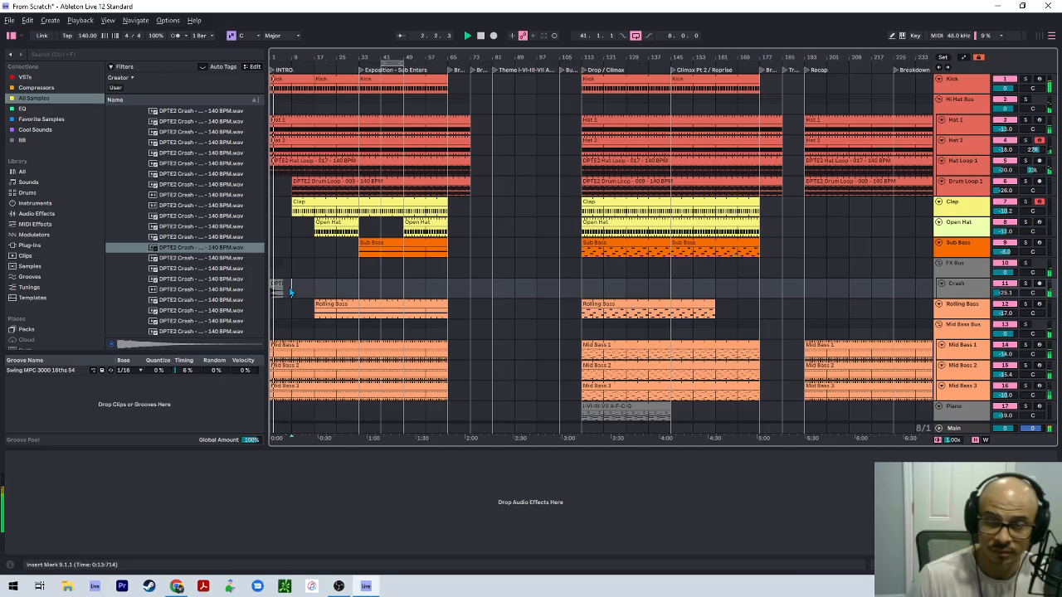
drag(274, 285, 340, 286)
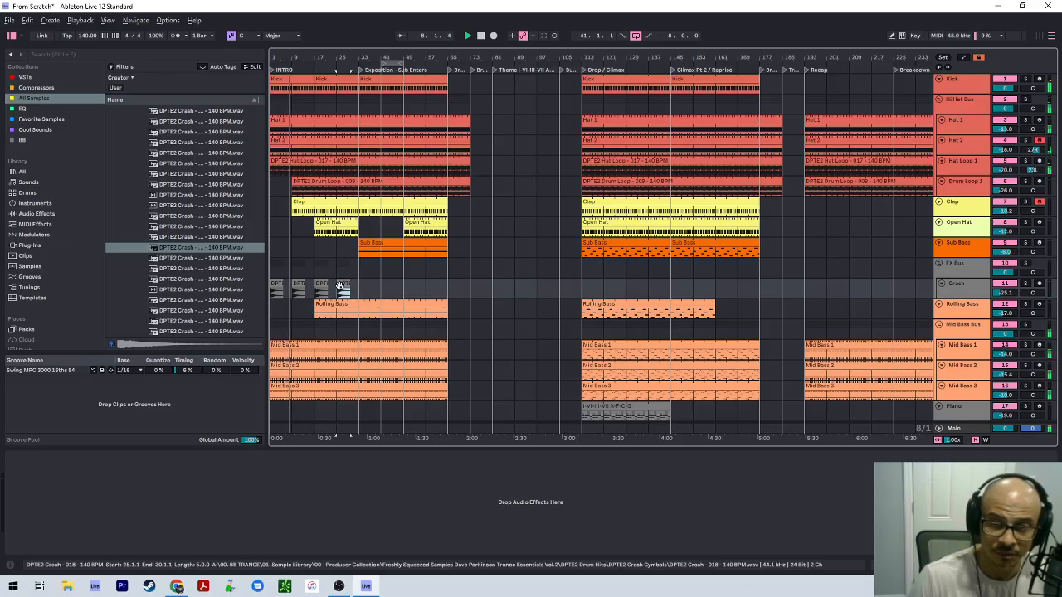
Split the Kick clip at bar 9 and, with a 1/4 grid, shorten the end of the earlier part by one beat.
scroll(291, 297, up, 5)
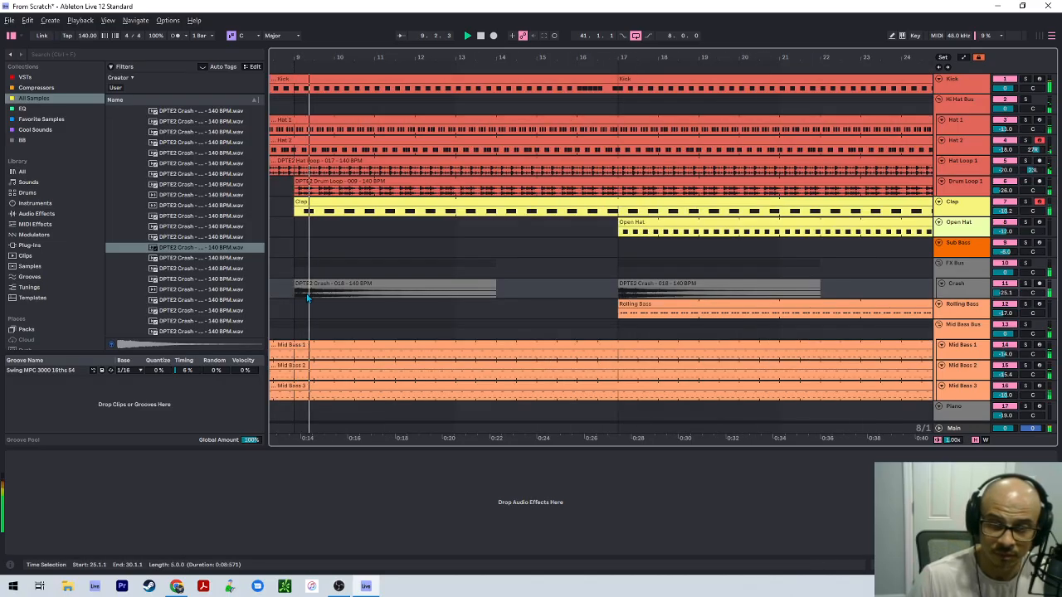
scroll(315, 268, left, 3)
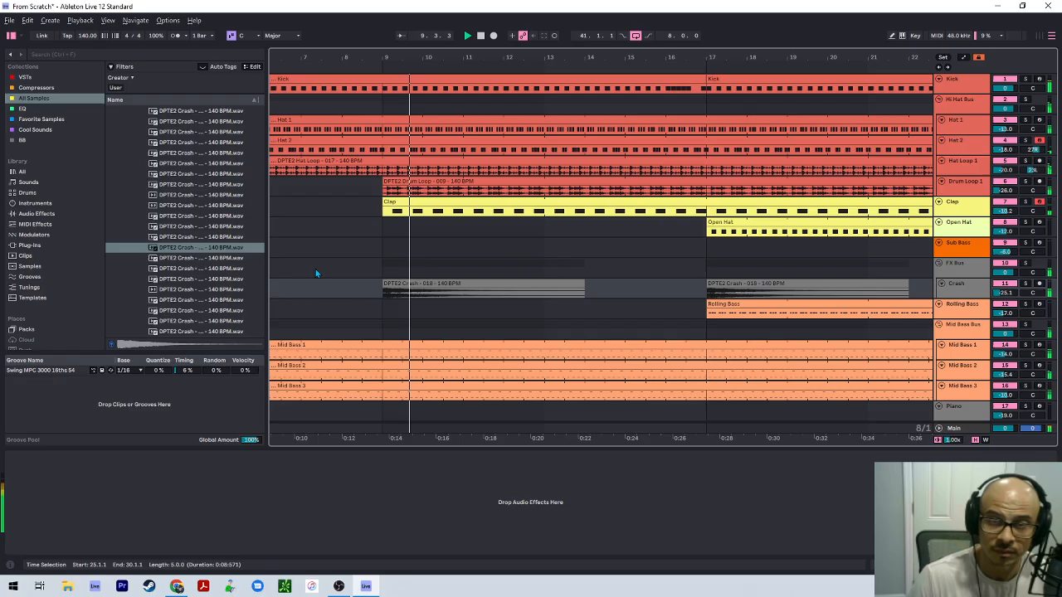
click(486, 296)
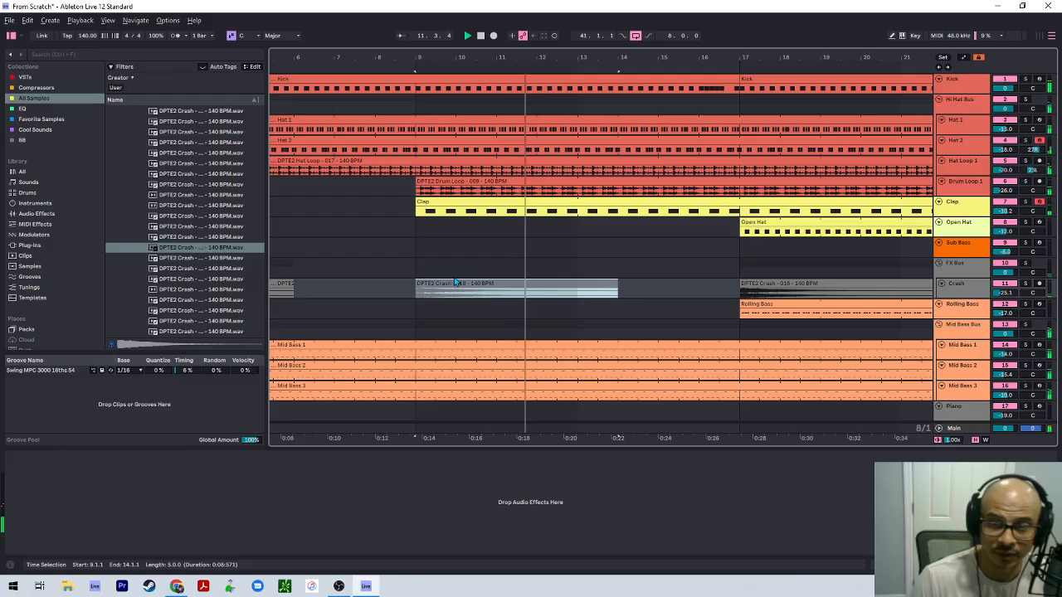
click(401, 89)
key(ctrl+e)
right_click(399, 108)
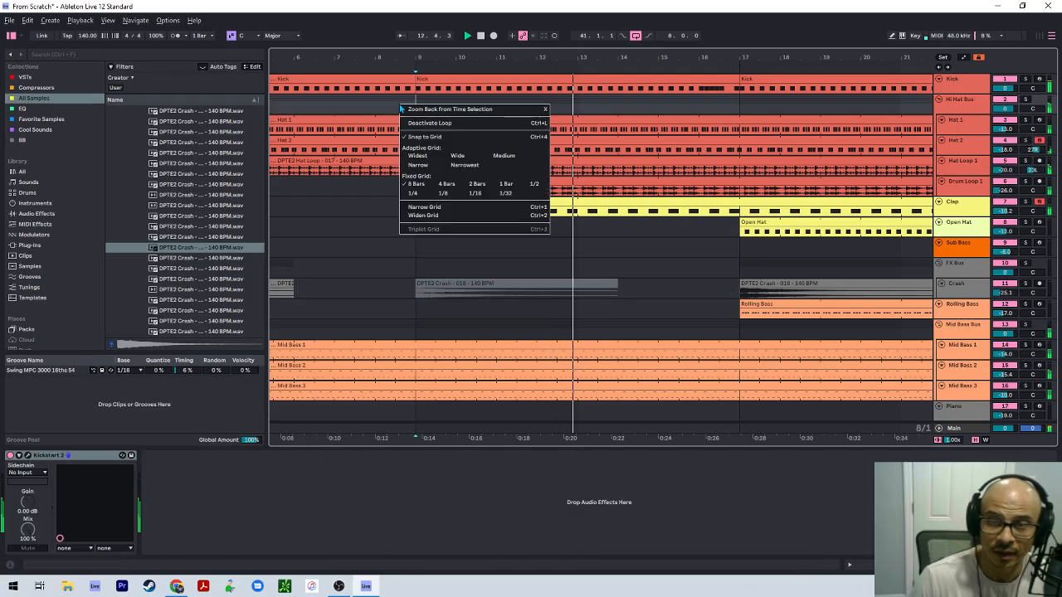
click(413, 192)
drag(414, 80, 405, 81)
Play the intro from bar 7 to hear the kick gap, and delete the crash clip at bar 9.
click(338, 102)
key(space)
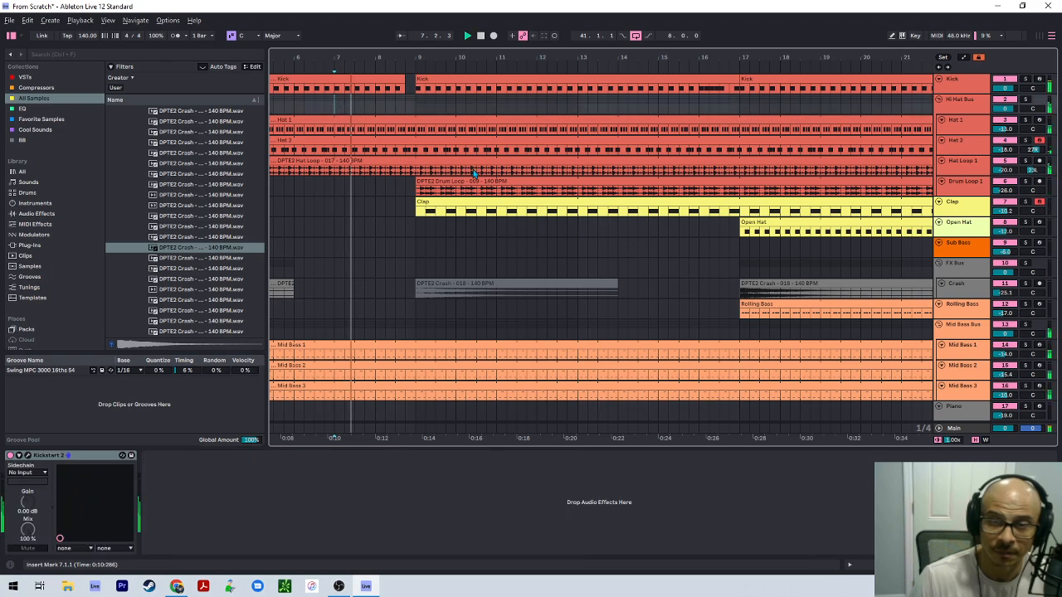
key(w)
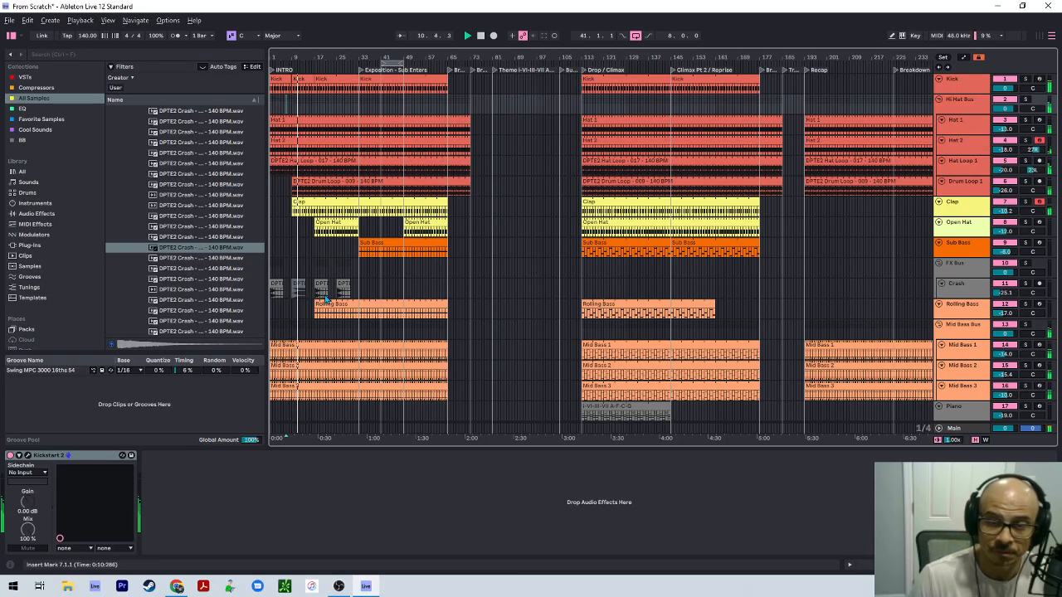
click(297, 284)
key(Delete)
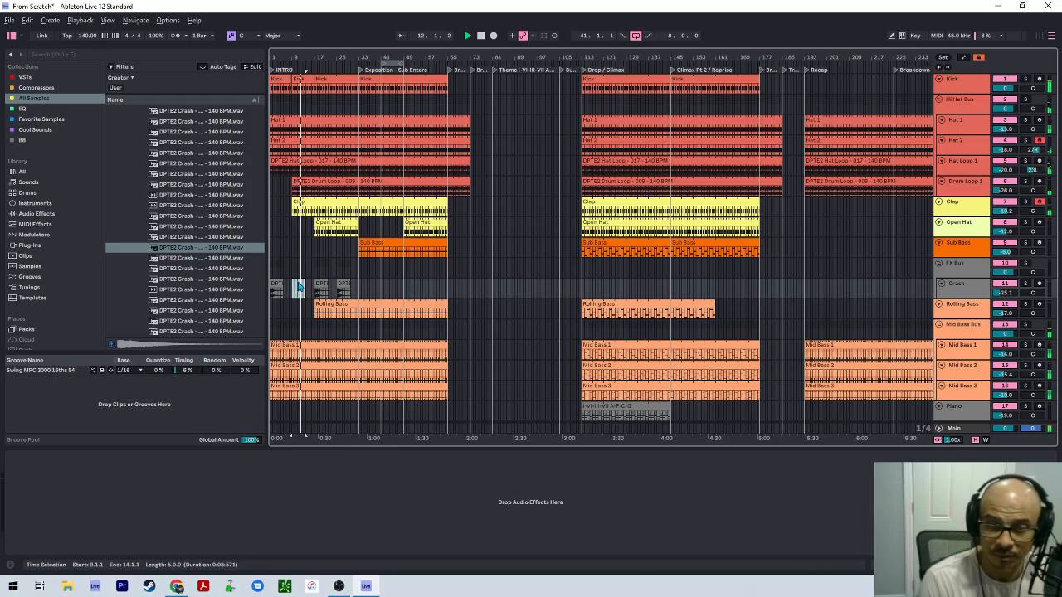
Stop playback and recolour the FX Bus and Crash tracks, together with the three existing crash clips, purple.
key(space)
click(968, 266)
right_click(968, 285)
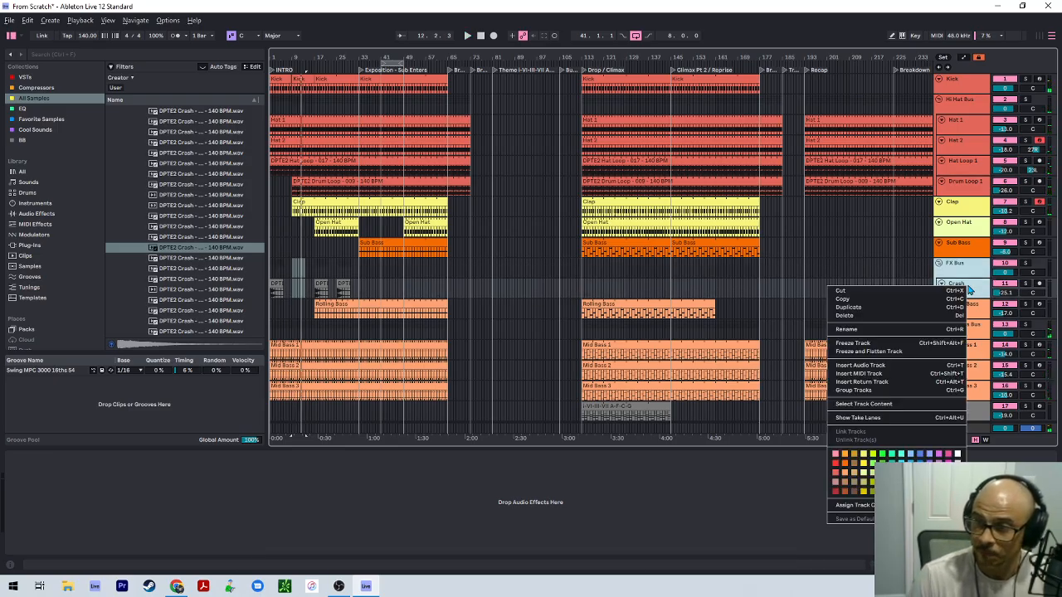
click(948, 481)
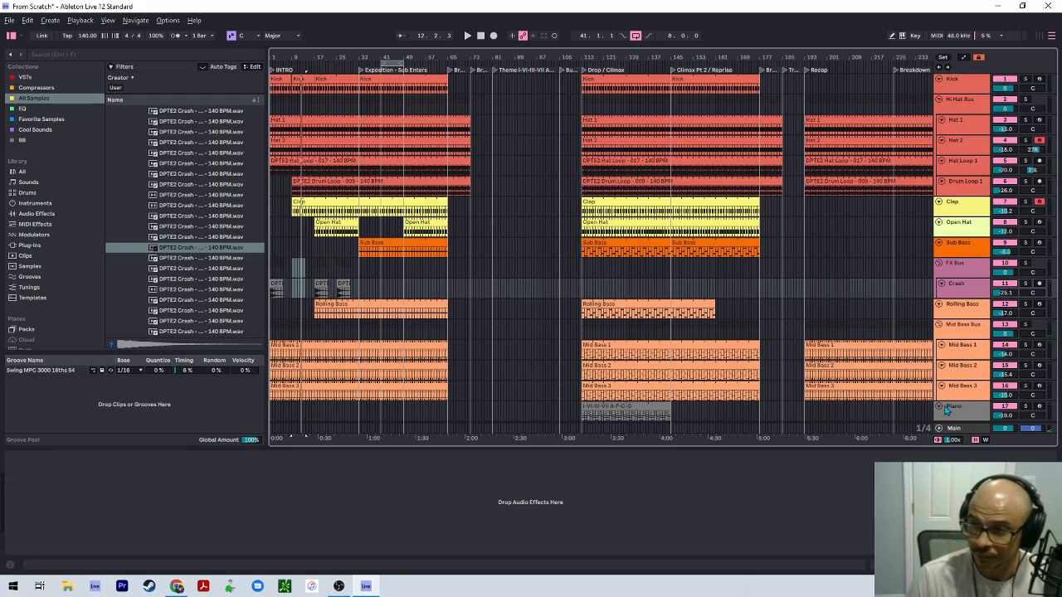
click(349, 284)
shift+click(274, 285)
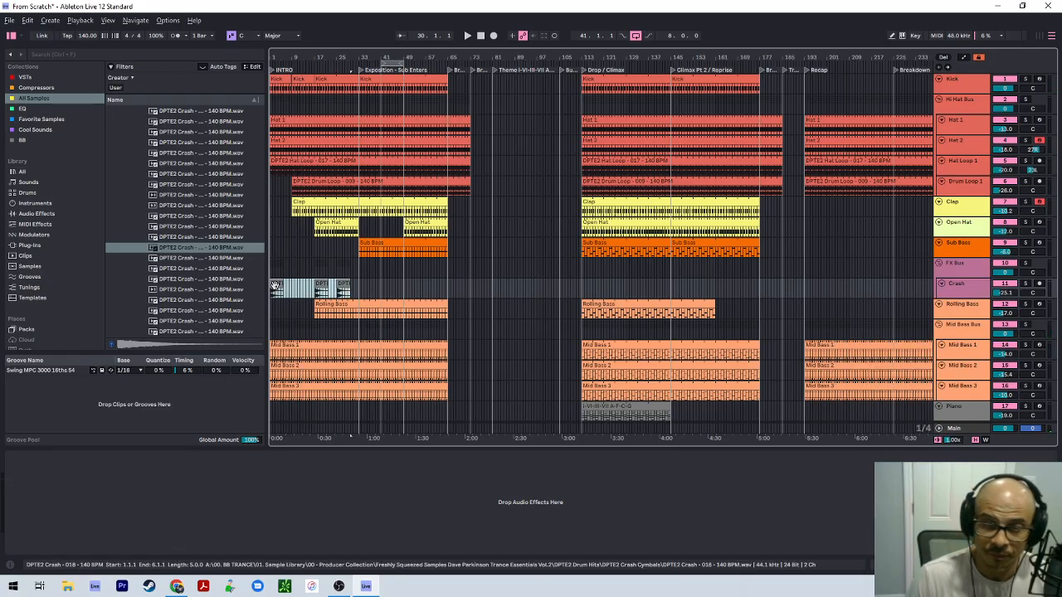
right_click(274, 286)
click(344, 294)
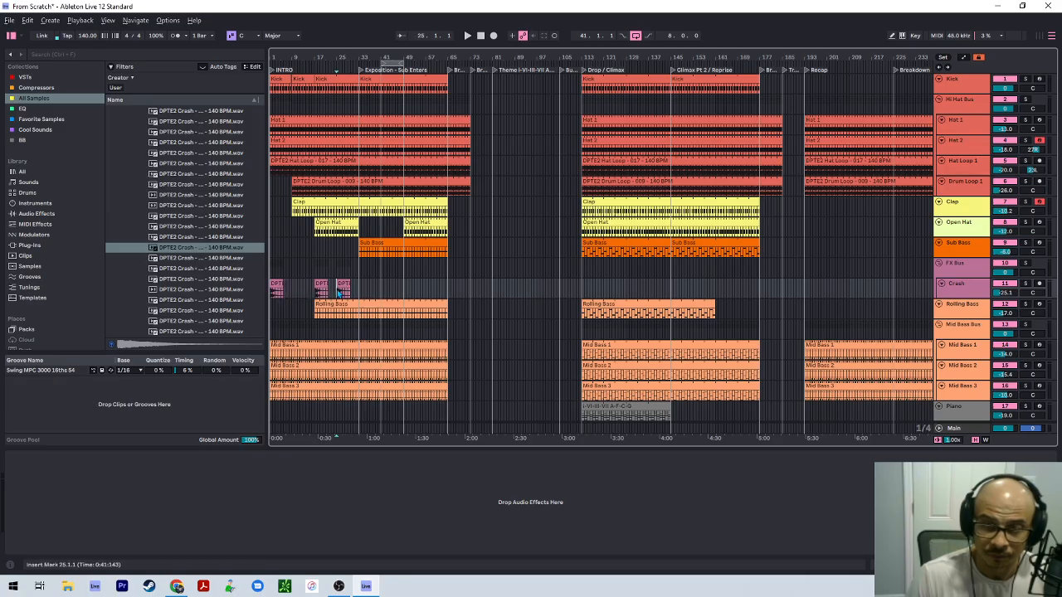
Set an 8-bar grid and copy the crash clip to bars 33, 41, 49, 57, 65, 81, 105, 113 and 129.
drag(344, 284, 378, 287)
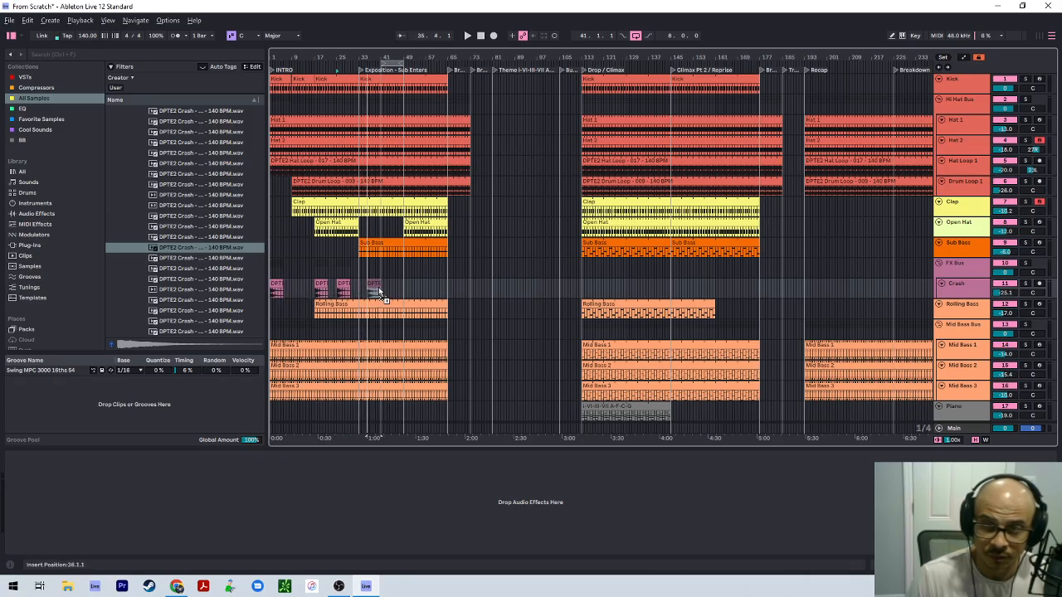
right_click(378, 287)
click(401, 406)
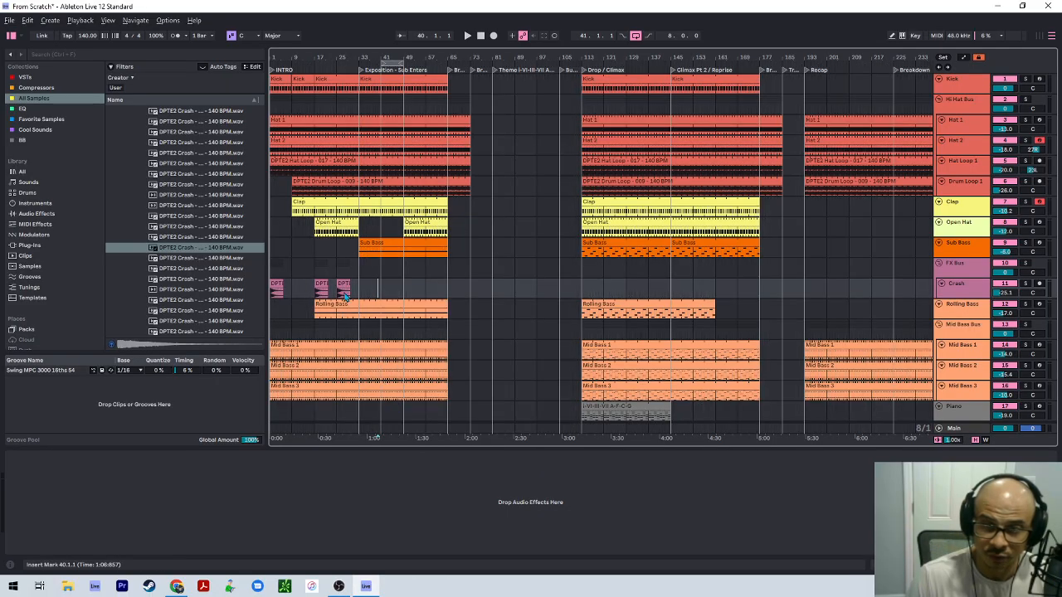
click(350, 289)
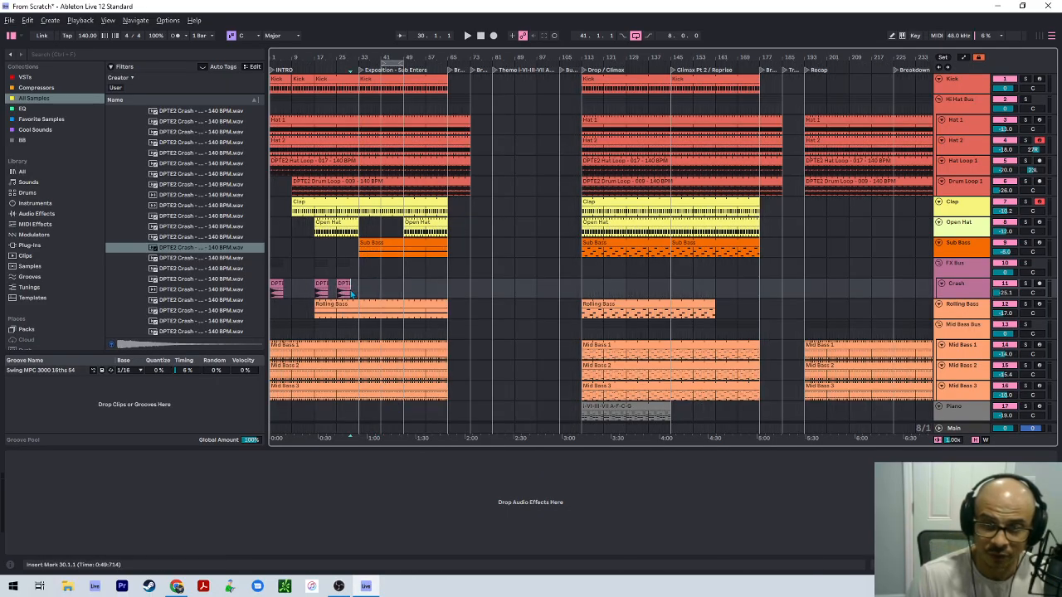
drag(345, 292, 568, 285)
click(592, 277)
click(597, 290)
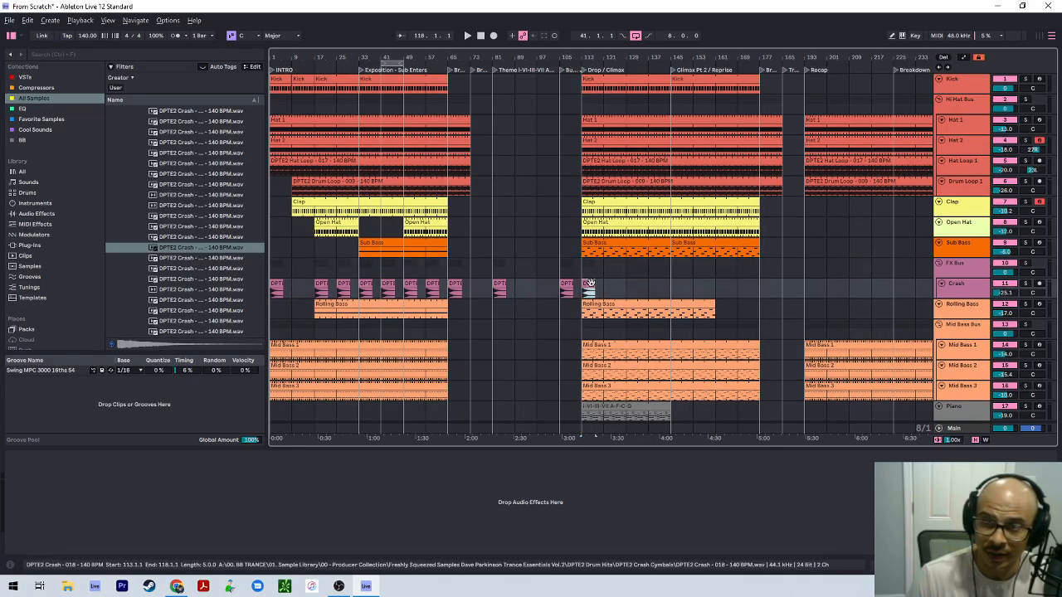
drag(591, 284, 643, 288)
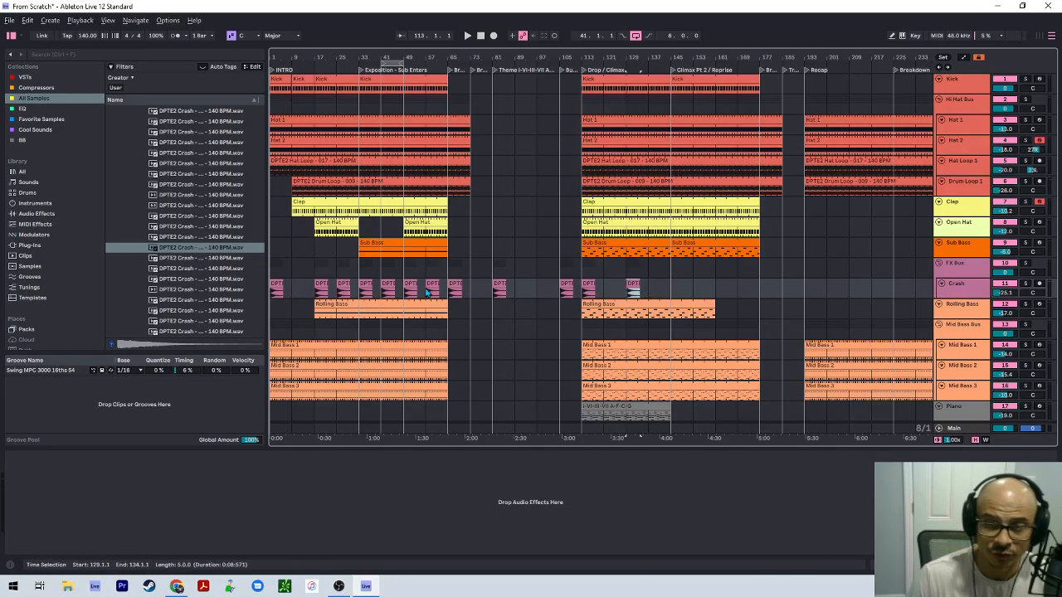
Delete the crash clip at bar 41.
click(389, 284)
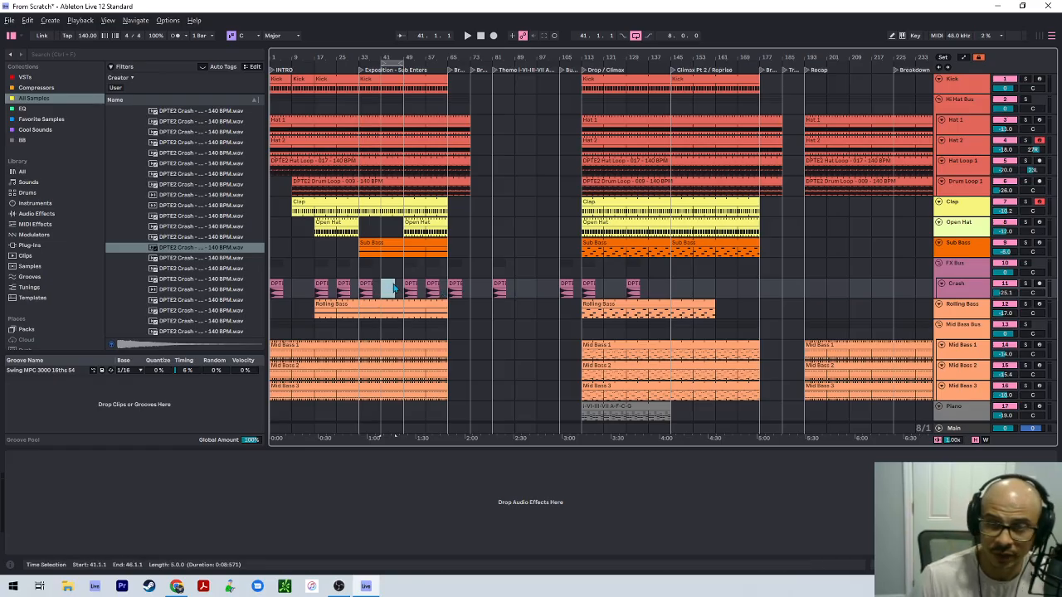
key(Delete)
click(348, 274)
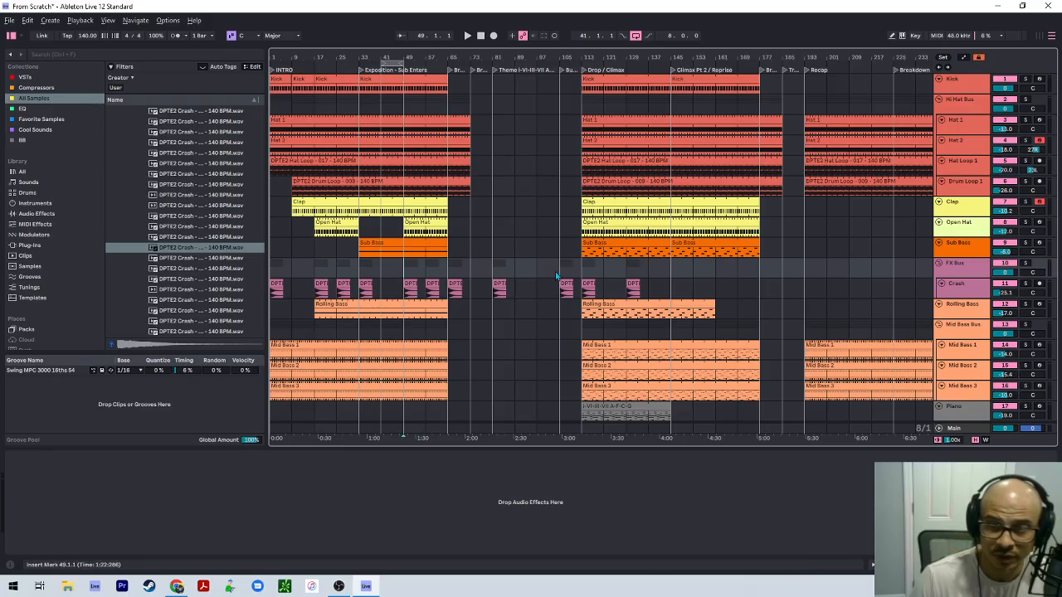
Copy the crash clip to bars 145, 161, 177, 193, 225 and 241, and play the ending from bar 241.
click(627, 288)
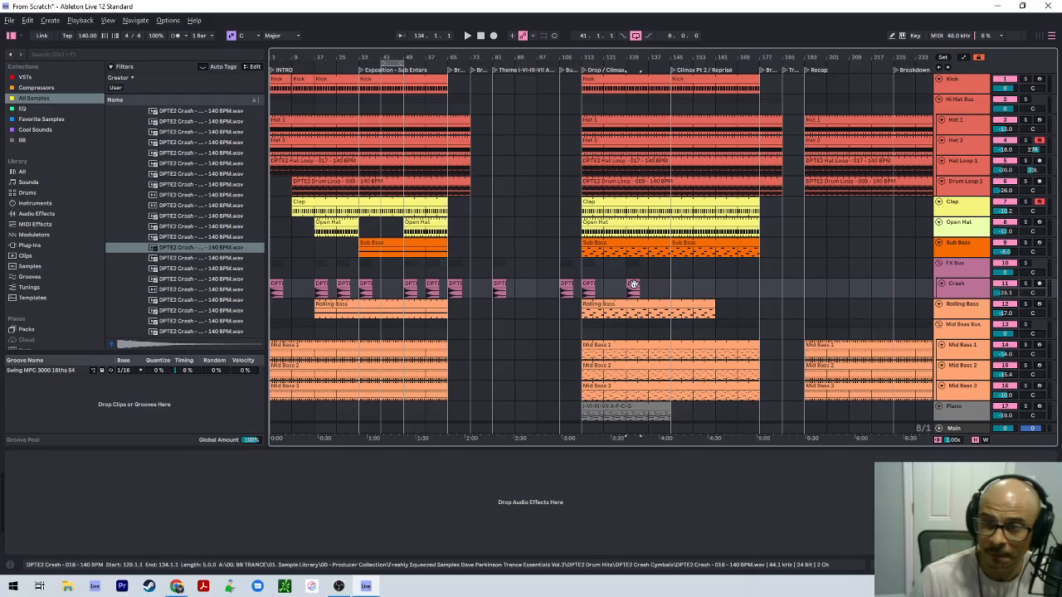
drag(665, 290, 912, 286)
scroll(803, 295, right, 2)
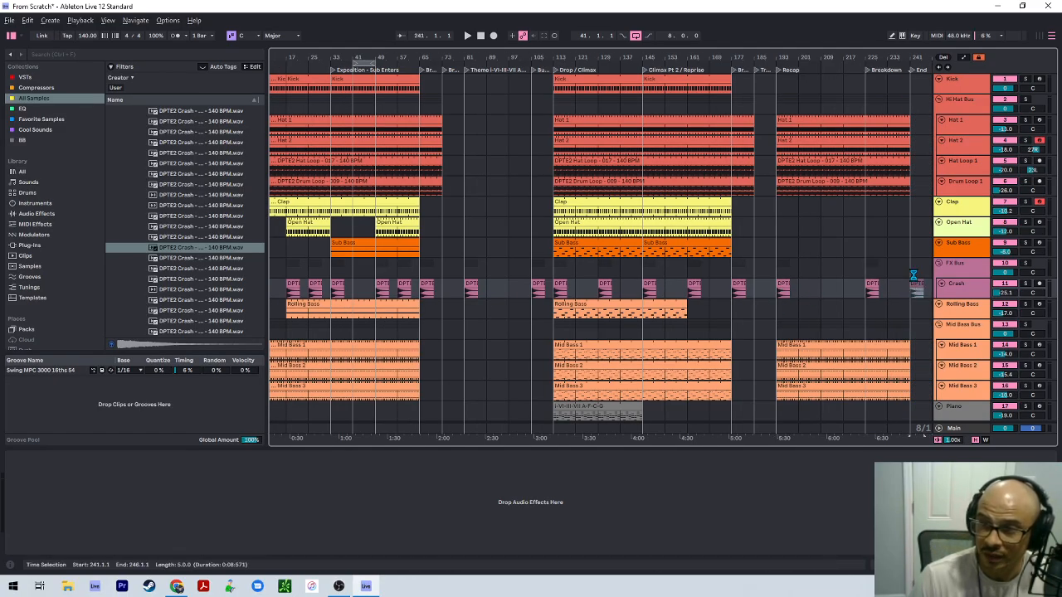
click(910, 214)
scroll(886, 218, right, 1)
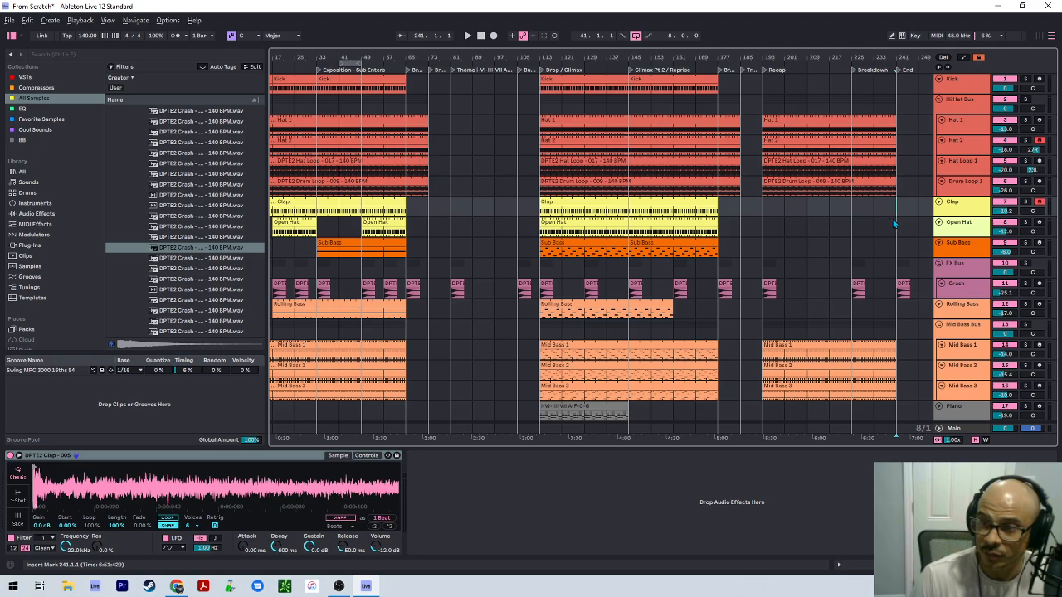
key(space)
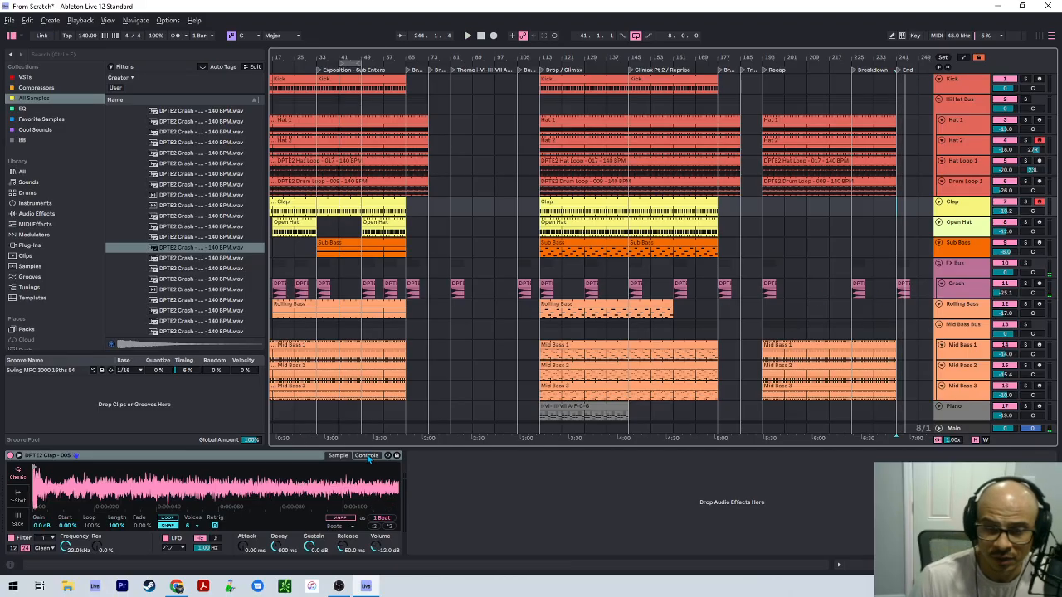
Examine the waveform and tail of the crash clip at bar 17.
click(282, 284)
key(z)
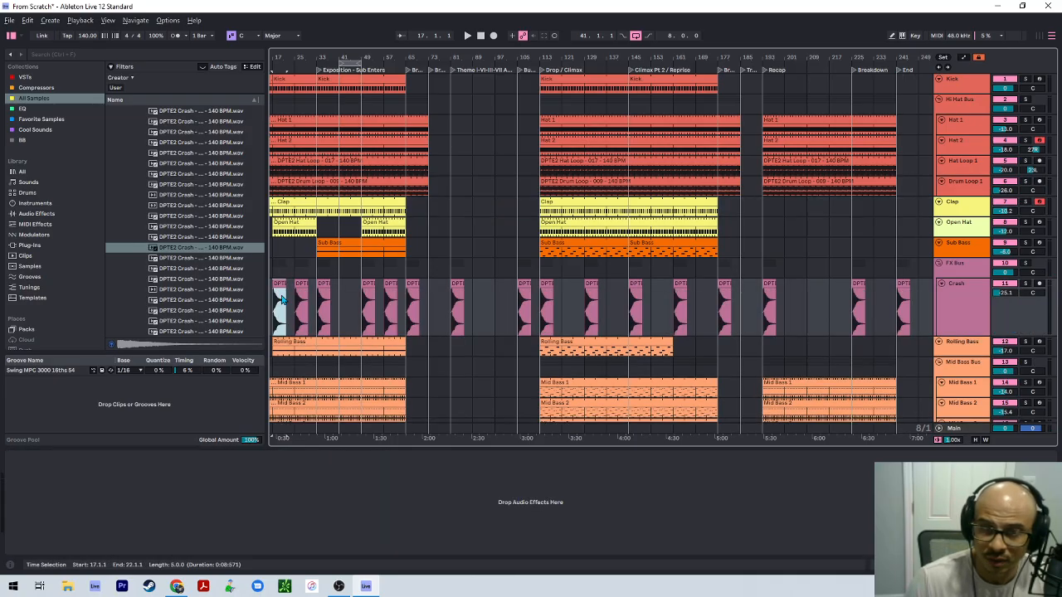
scroll(309, 299, left, 4)
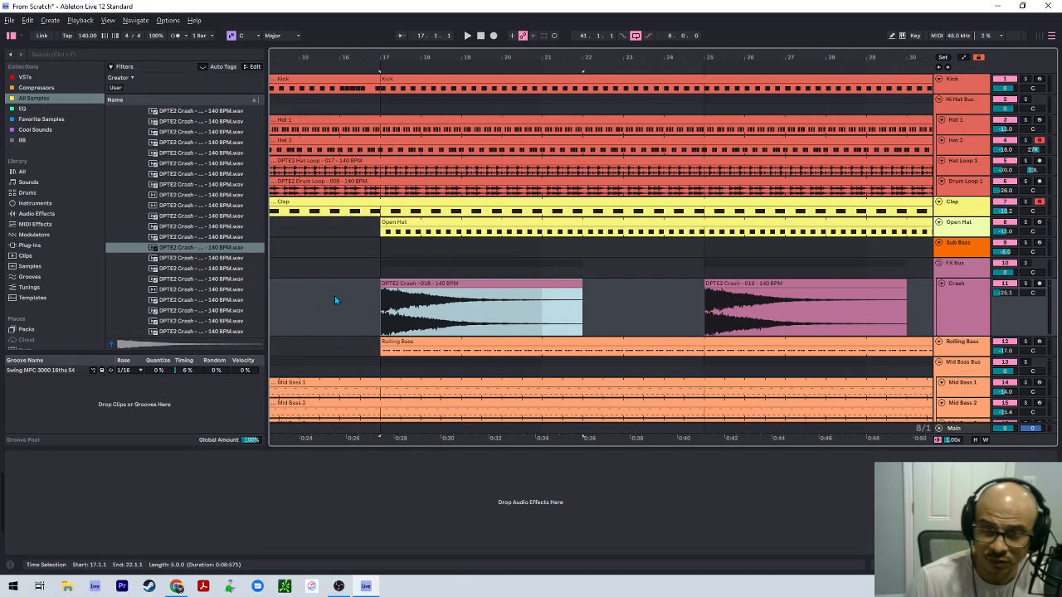
click(383, 300)
scroll(382, 299, left, 1)
key(w)
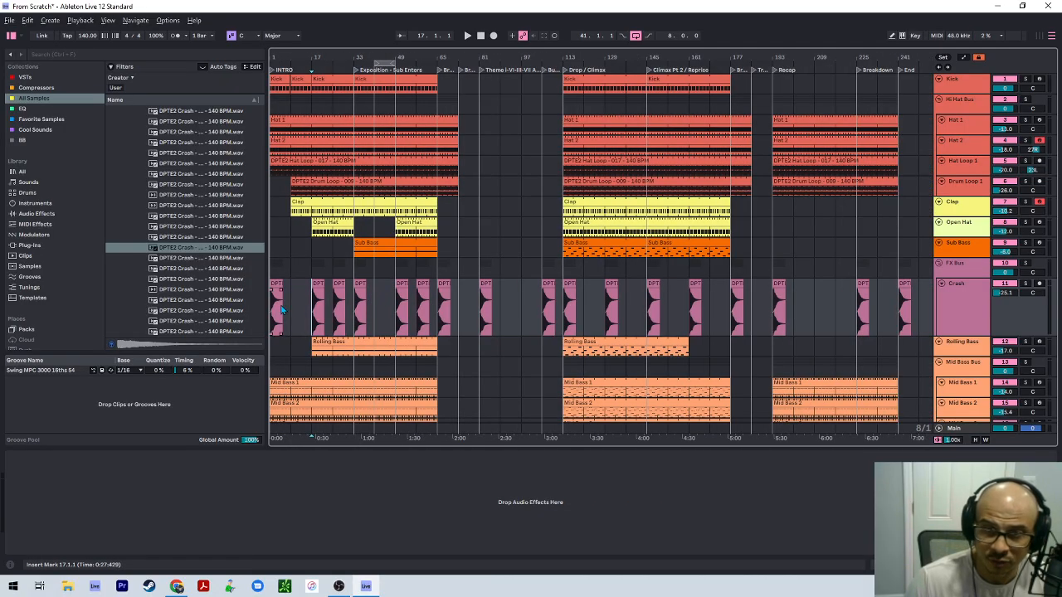
scroll(277, 300, up, 8)
scroll(360, 294, down, 8)
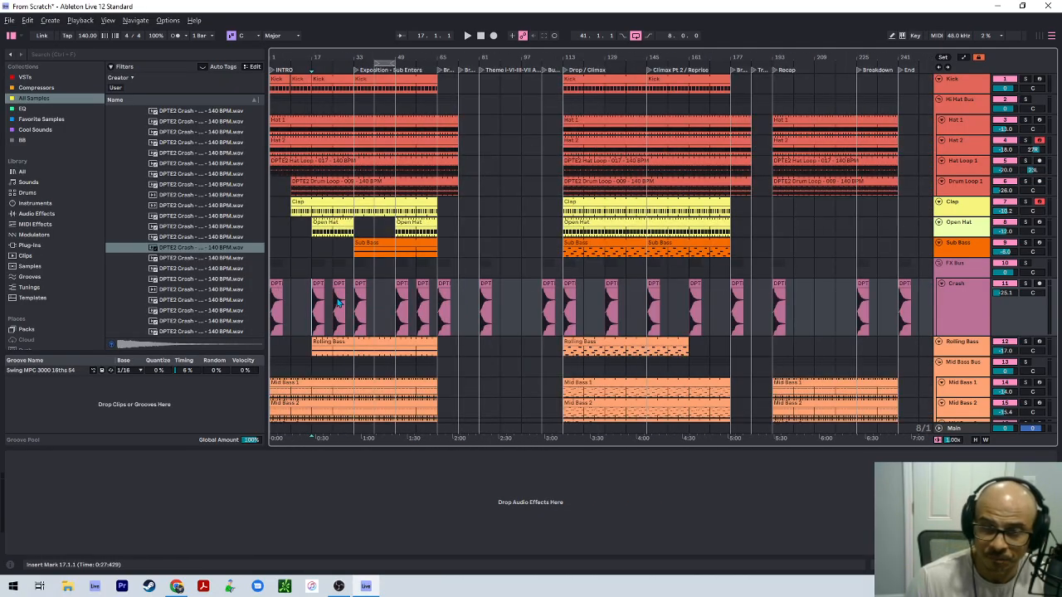
With a 1-bar grid, give the crash clip at bar 1 a long fade-out, shorten it to three bars and play it back.
scroll(277, 301, up, 5)
right_click(564, 306)
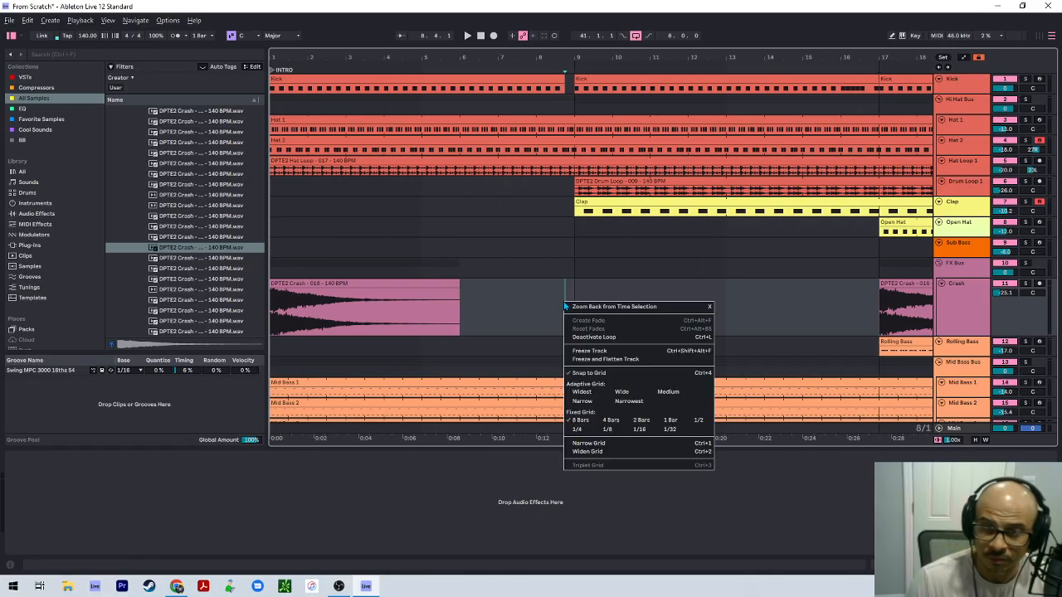
click(670, 419)
click(423, 304)
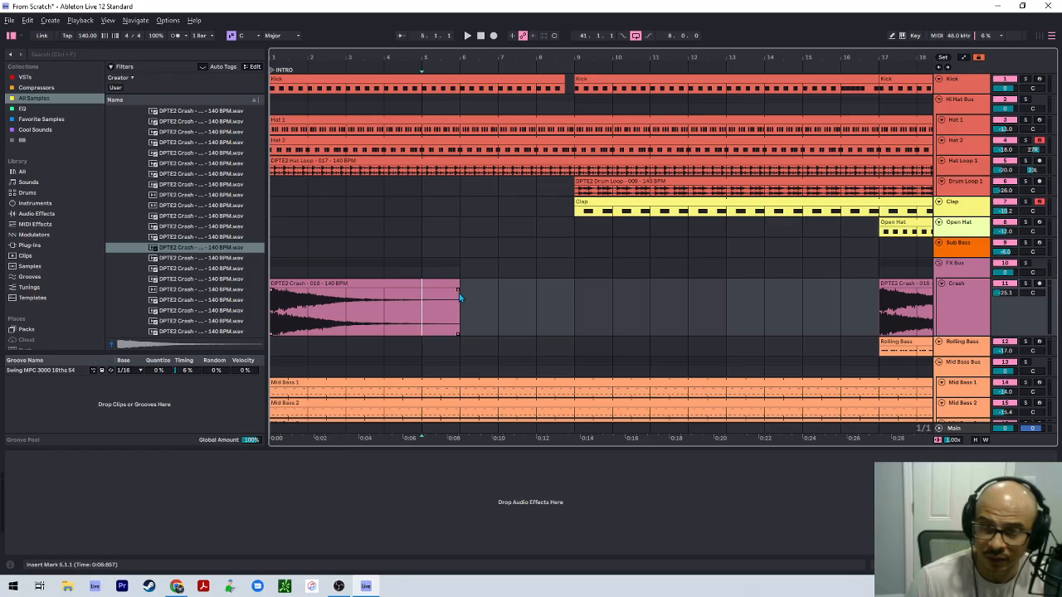
drag(459, 292, 318, 290)
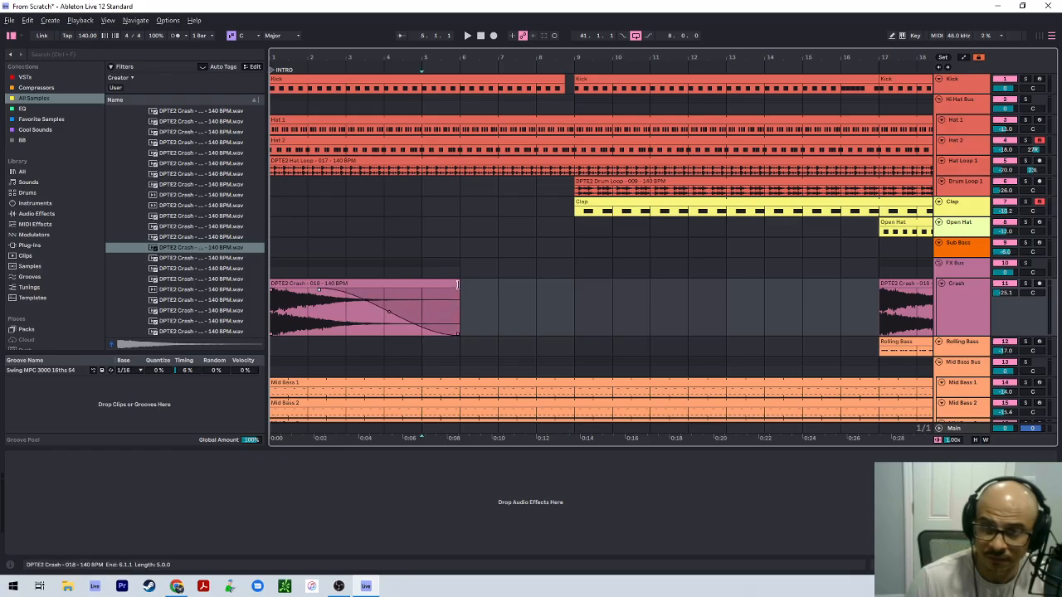
drag(456, 284, 383, 292)
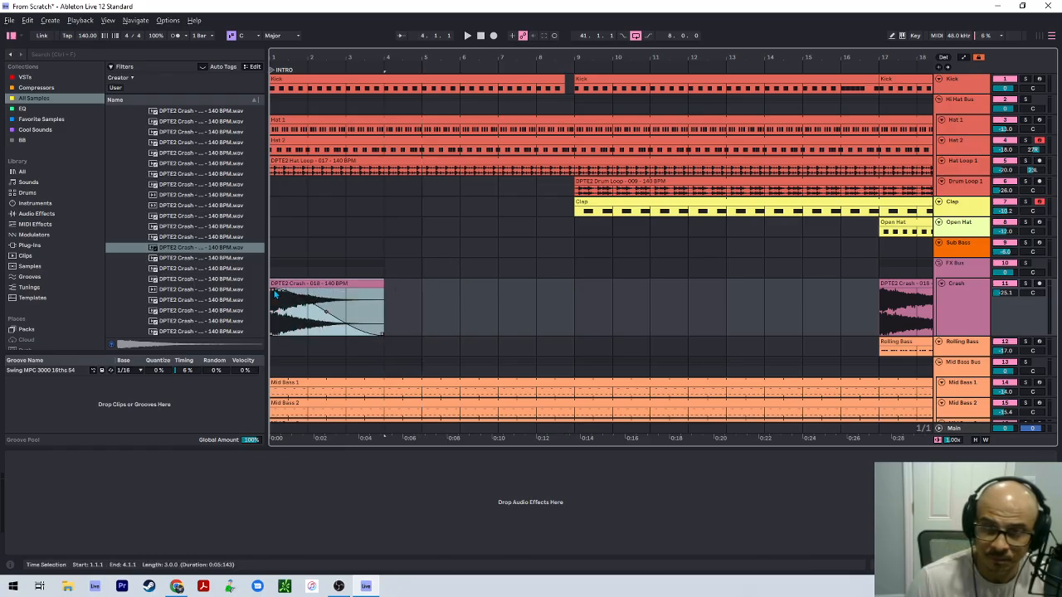
key(space)
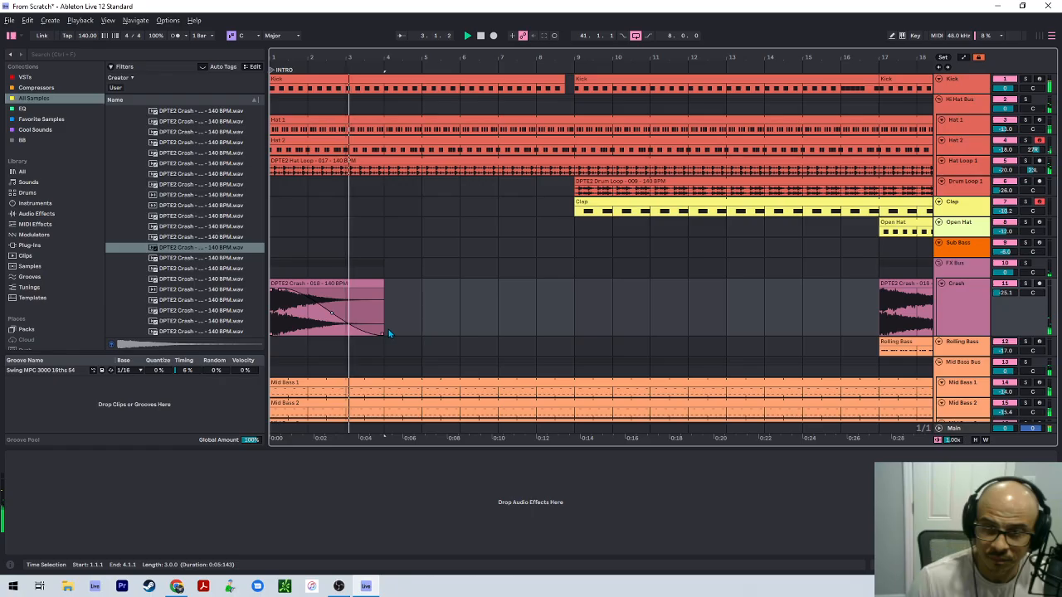
key(h)
key(w)
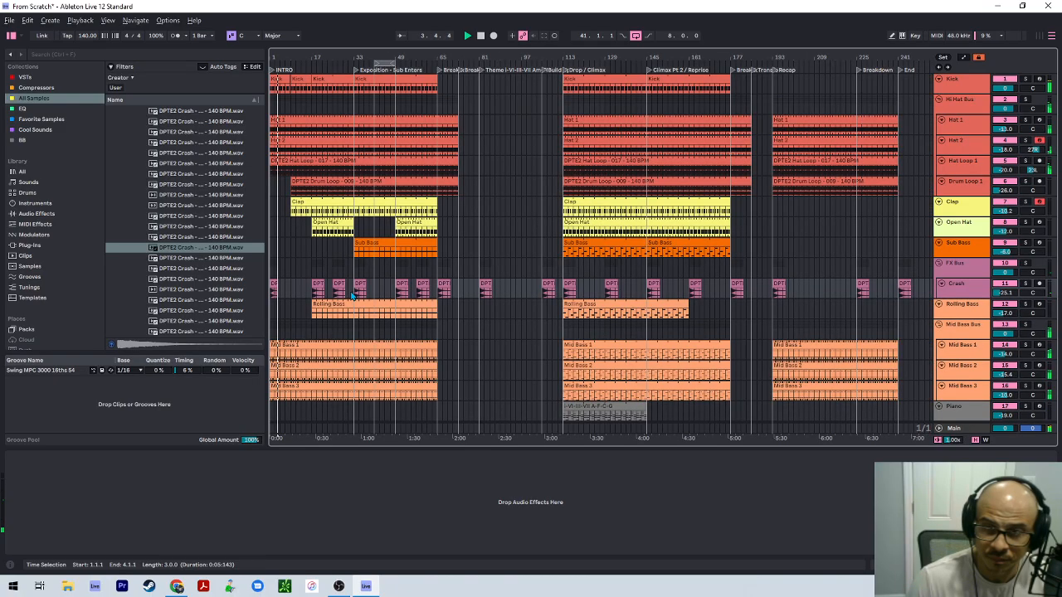
With an 8-bar grid, copy the shortened crash clip from bar 1 over the one at bar 17 and delete the leftover piece behind it.
click(283, 286)
click(315, 286)
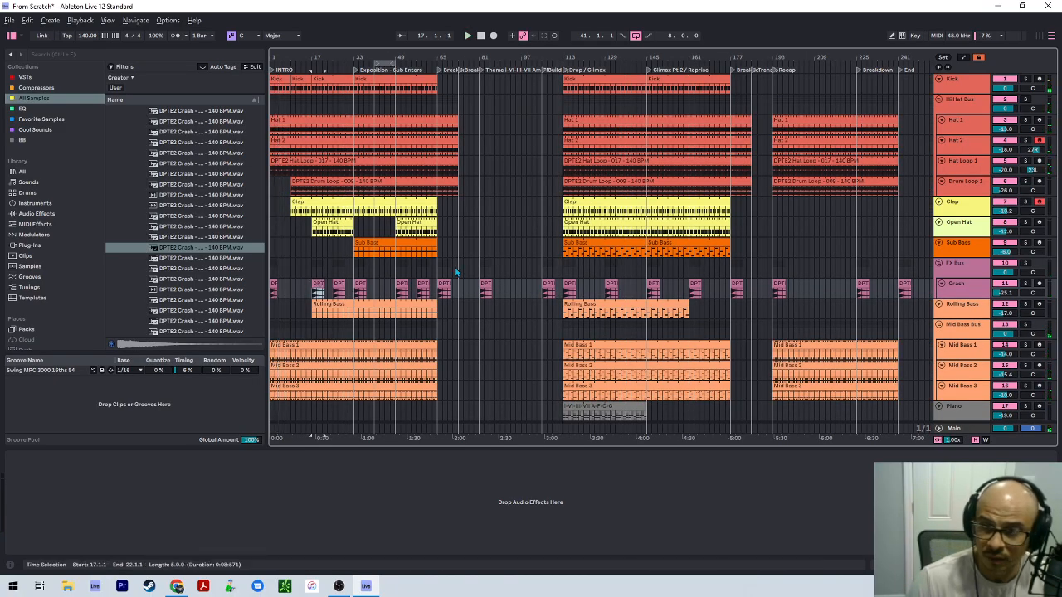
double_click(272, 283)
key(shift+Tab)
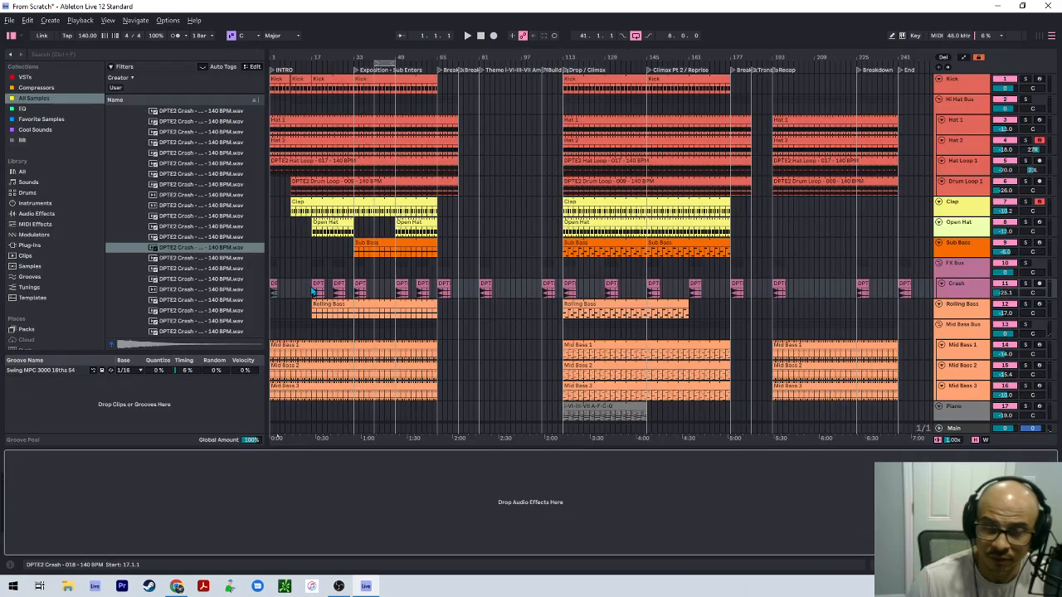
right_click(304, 284)
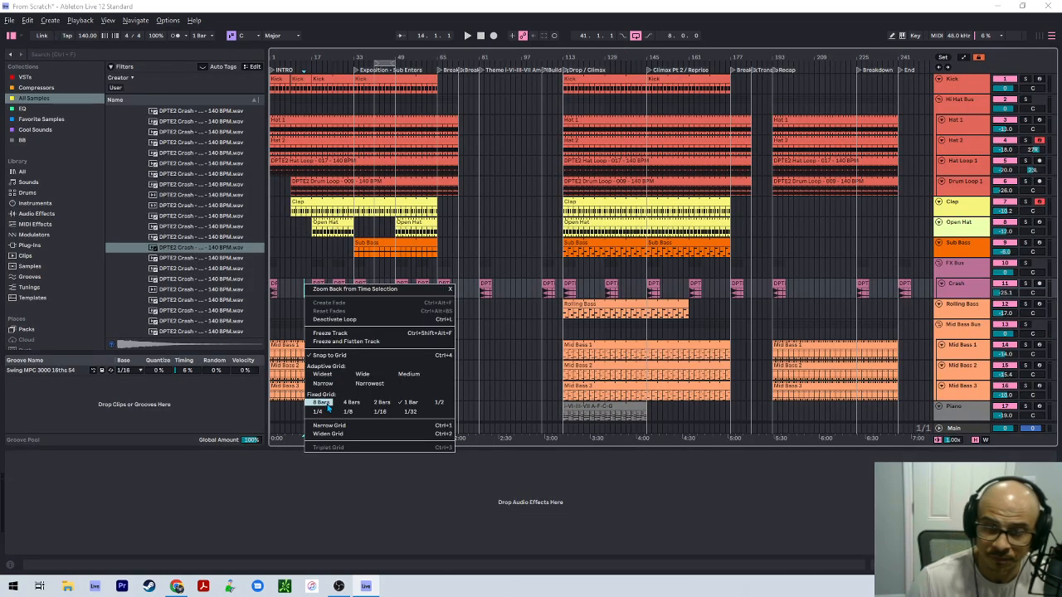
click(324, 402)
drag(274, 285, 314, 290)
click(330, 290)
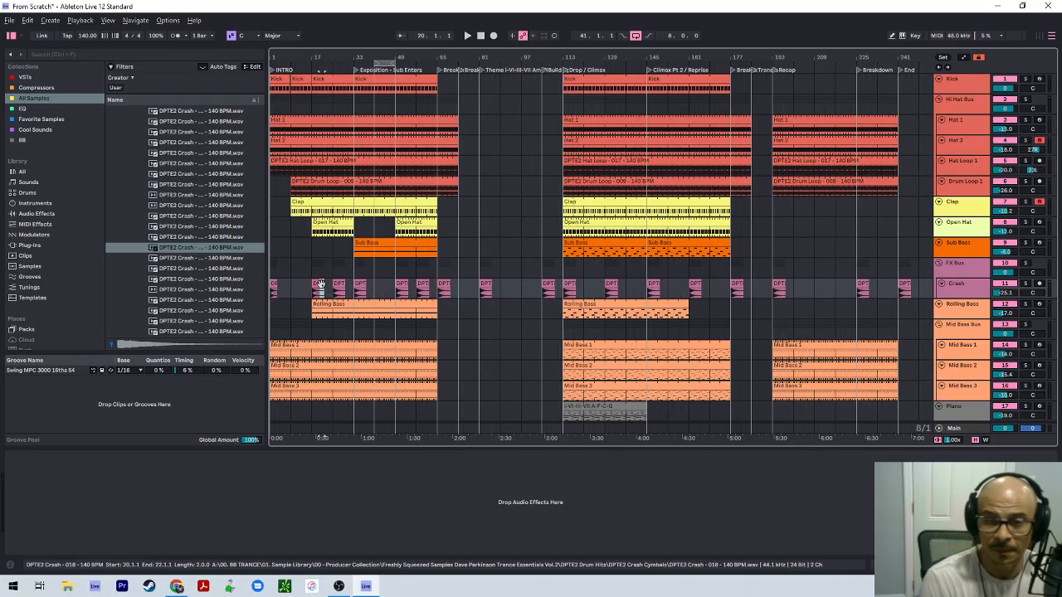
click(322, 287)
key(Delete)
Delete all the longer crash clips between bars 25 and 249.
drag(919, 283, 333, 286)
key(Delete)
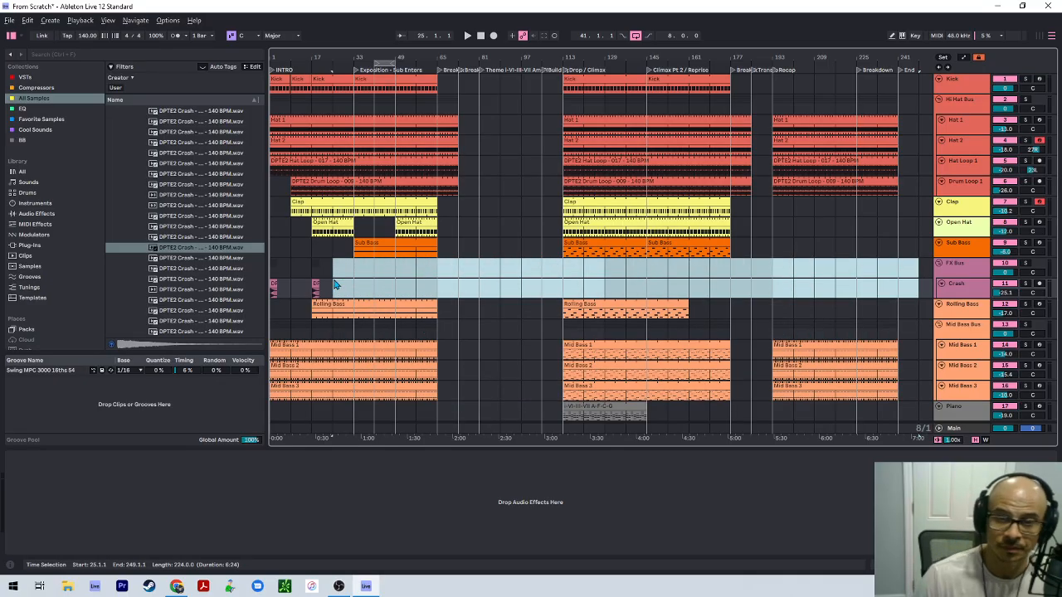
click(329, 283)
Copy the shortened crash clip to bars 33, 49, 65, 81, 105, 113, 129, 145, 161, 177, 193, 209, 225 and 241, and play the ending.
click(316, 286)
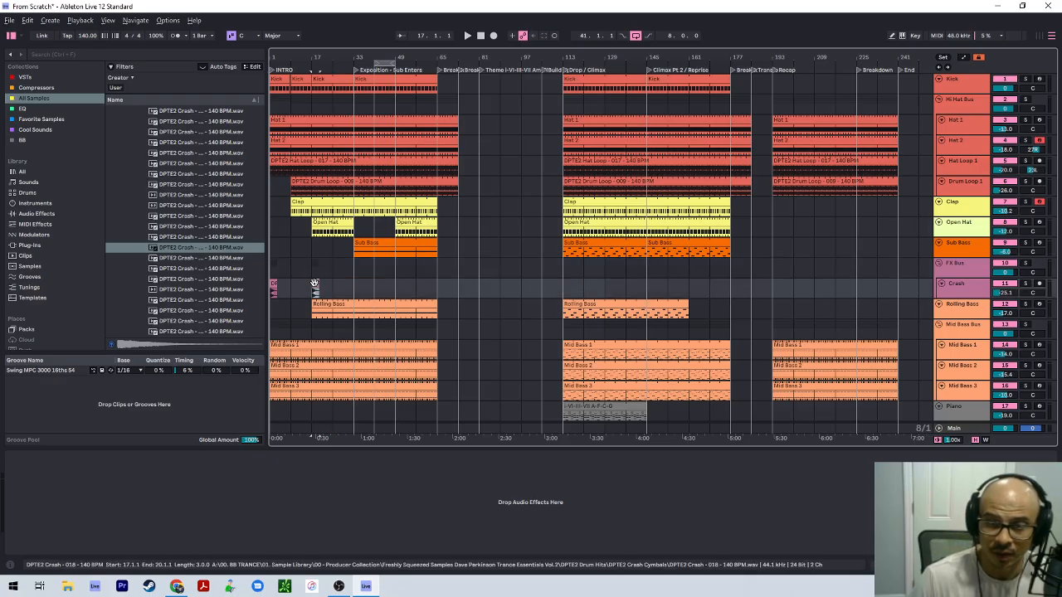
click(336, 287)
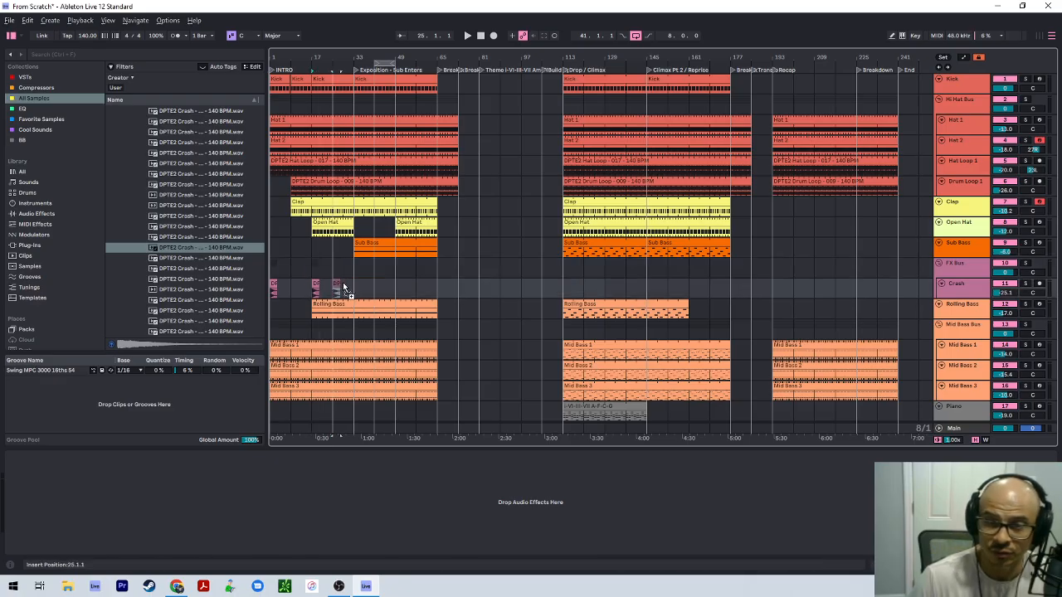
drag(344, 288, 817, 289)
shift+click(567, 285)
click(554, 288)
click(733, 291)
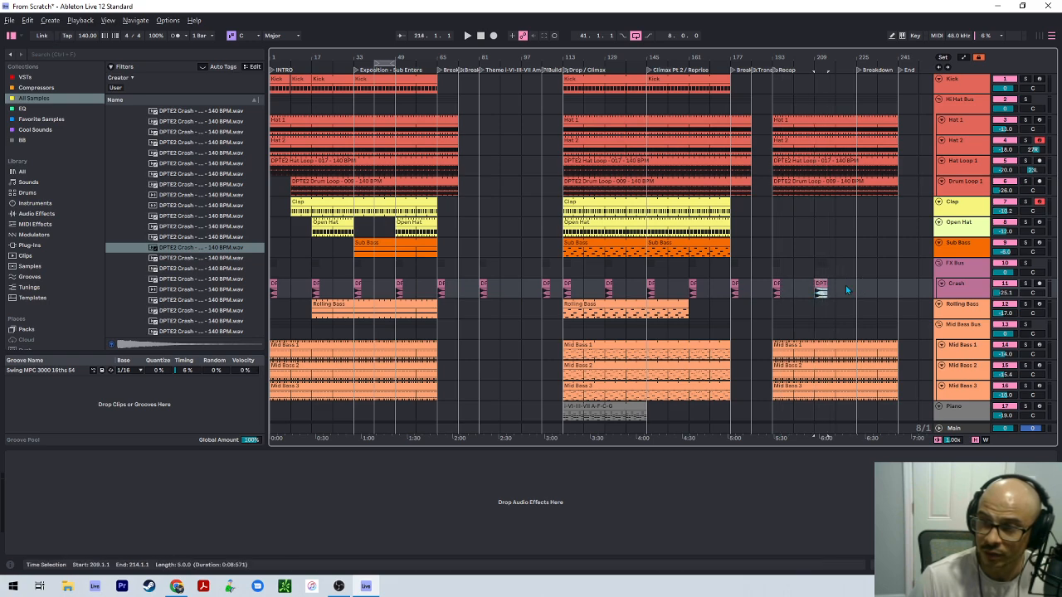
drag(817, 289, 900, 289)
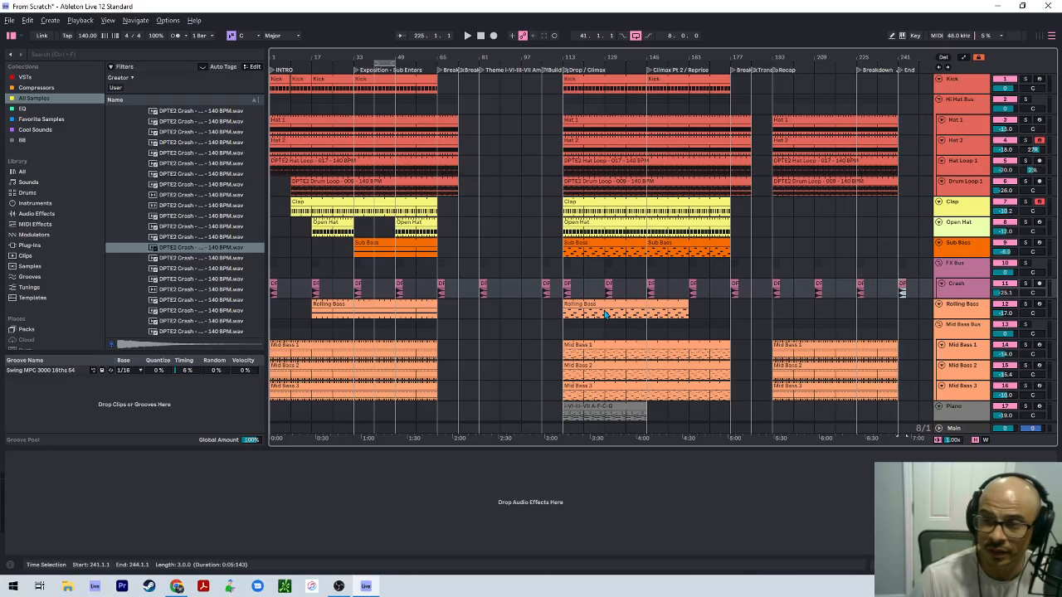
key(space)
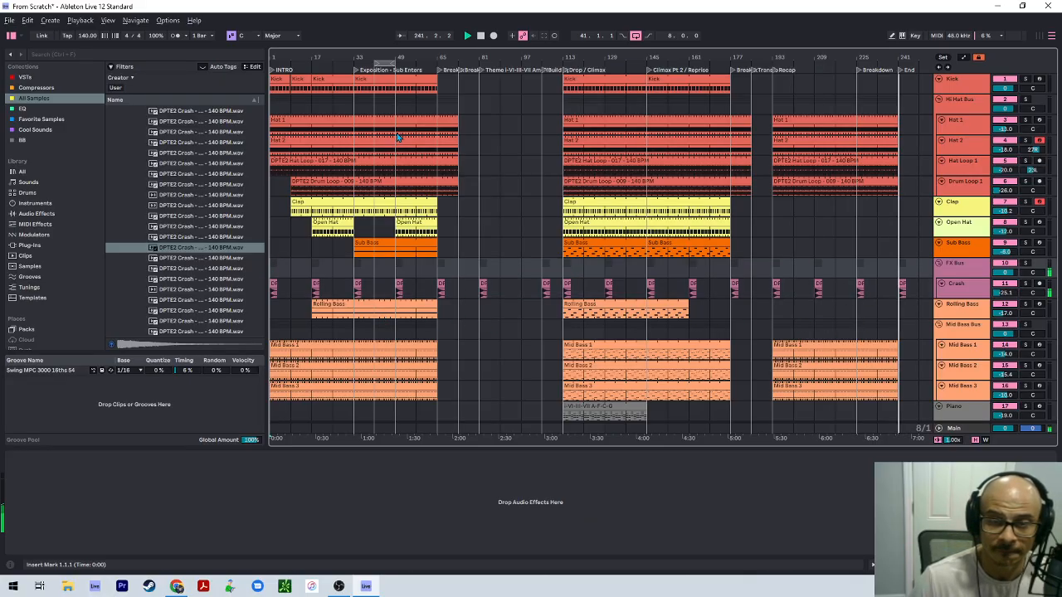
Play the arrangement's opening from bar 1 and collapse the DPTE2 Crash Cymbals sample folder.
double_click(480, 35)
key(space)
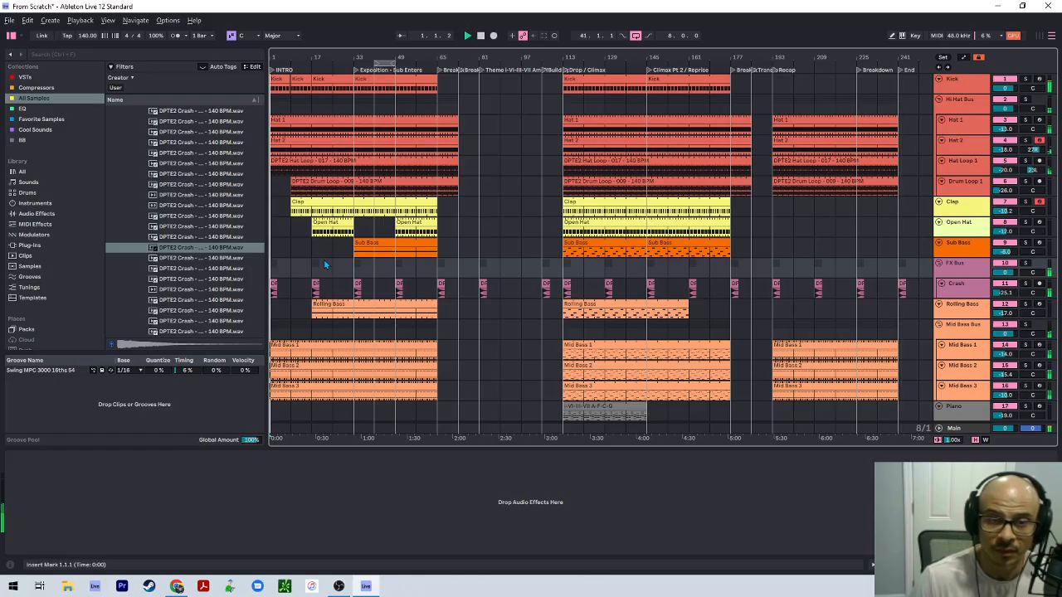
scroll(165, 255, down, 2)
scroll(166, 249, up, 5)
click(137, 168)
key(space)
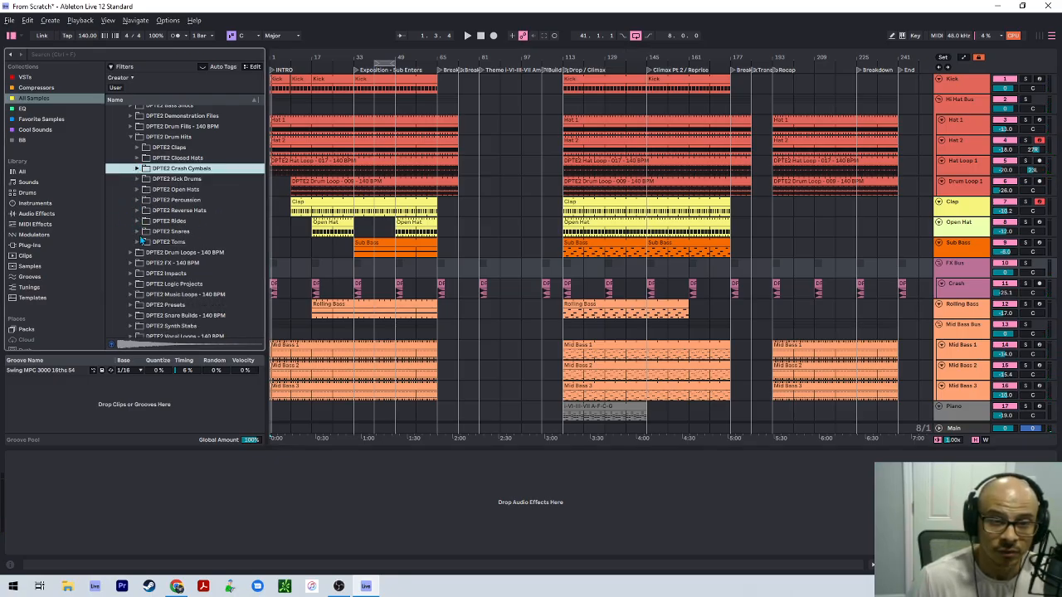
Open the DPTE2 Down Sweeps folder inside DPTE2 FX - 140 BPM and audition several of its samples.
click(132, 136)
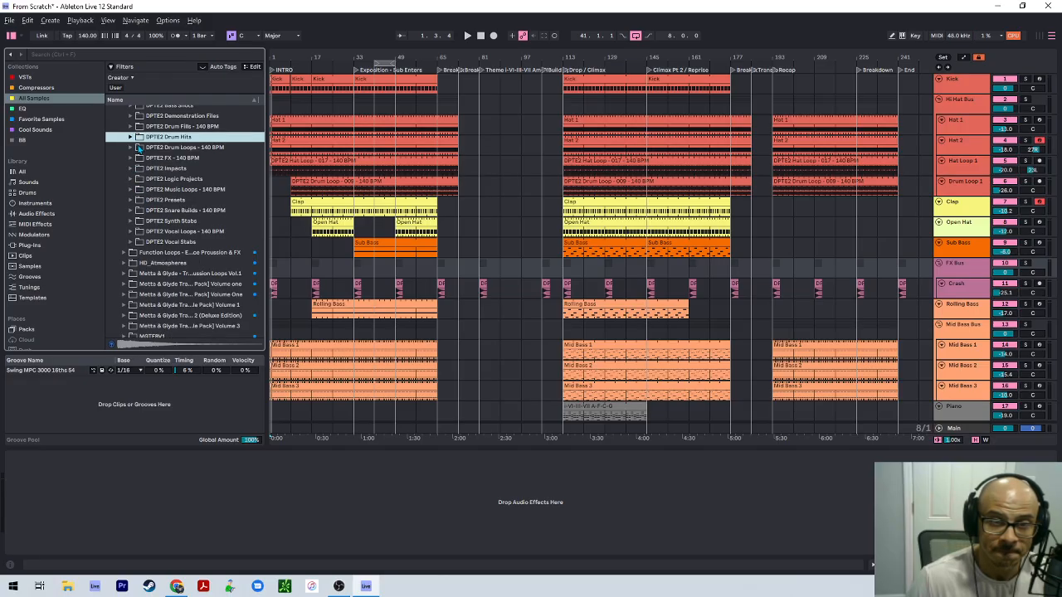
click(131, 158)
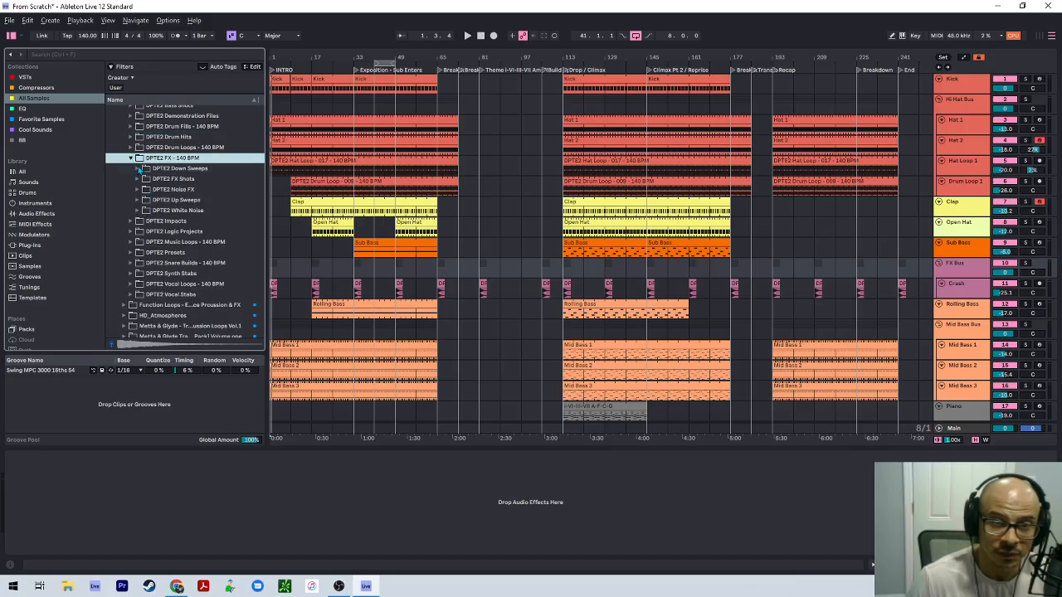
click(137, 168)
scroll(197, 203, down, 2)
click(195, 253)
scroll(195, 253, down, 1)
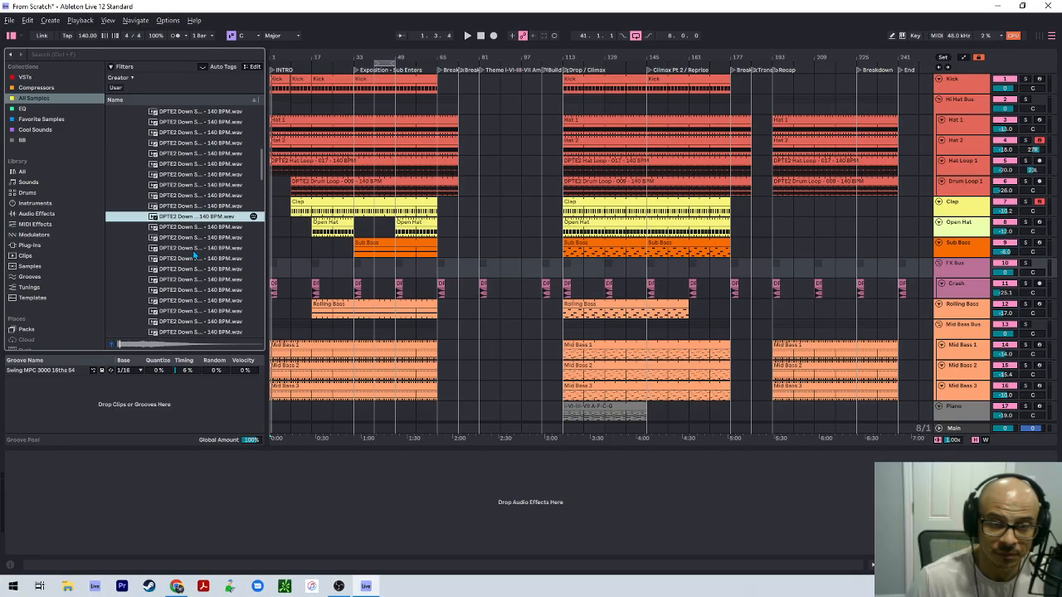
click(194, 249)
scroll(193, 250, down, 3)
click(193, 252)
scroll(191, 250, down, 2)
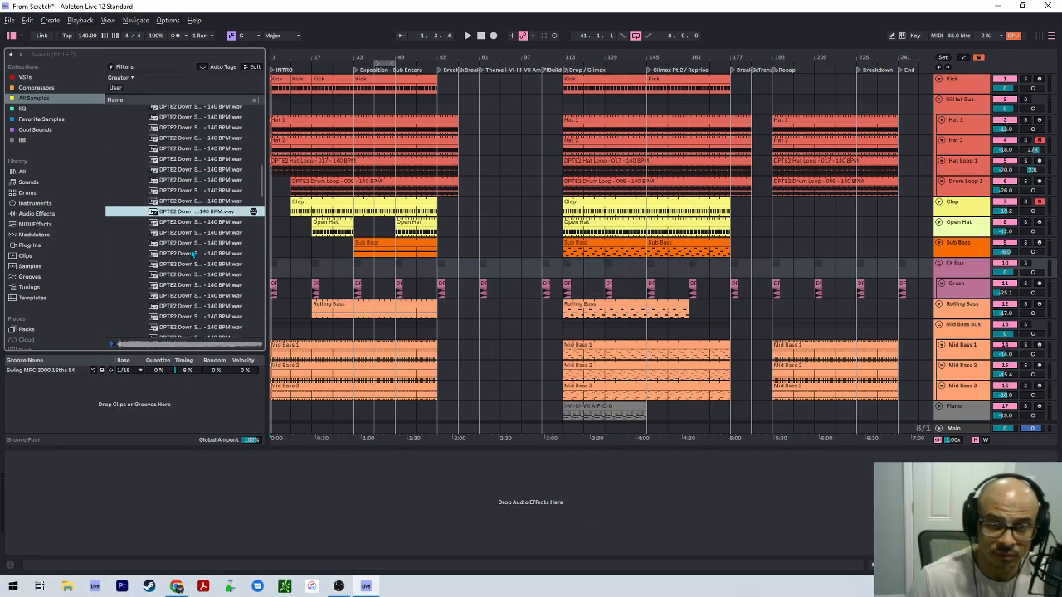
click(191, 244)
scroll(184, 256, up, 5)
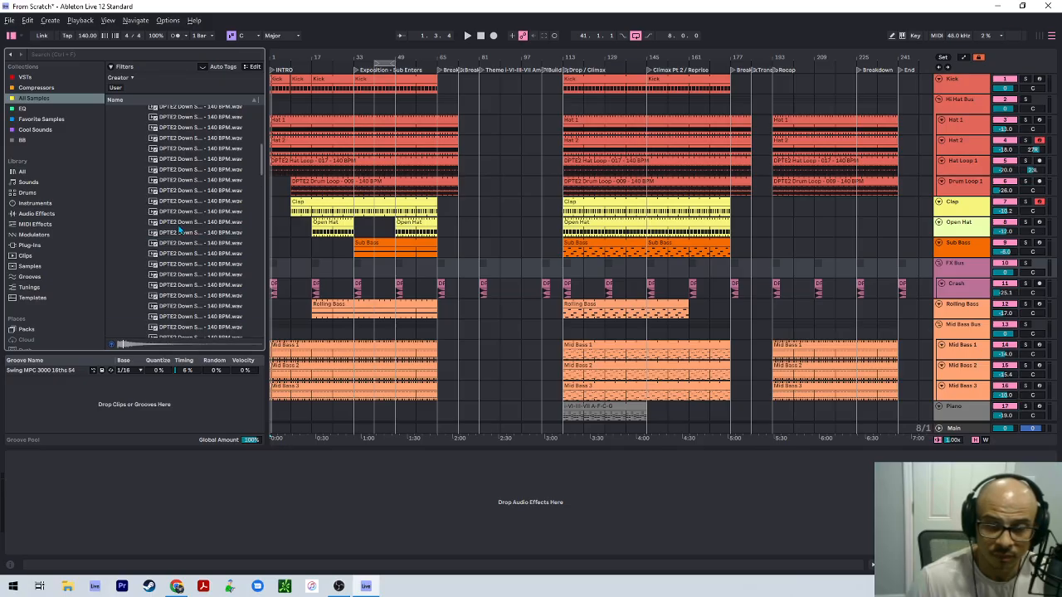
Switch from the down sweeps to the DPTE2 White Noise folder and audition a sample.
click(136, 206)
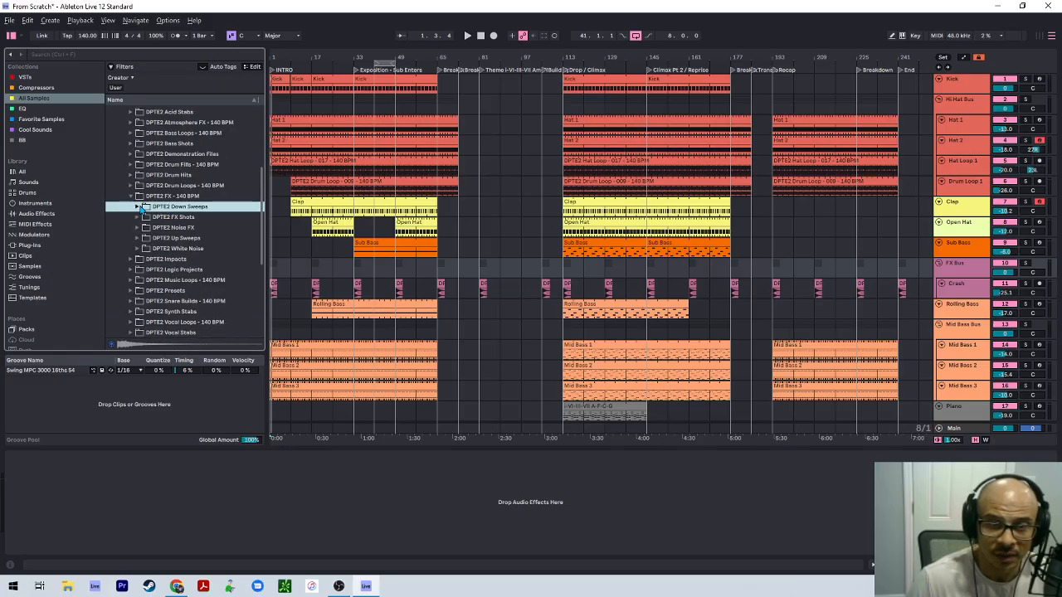
click(137, 249)
scroll(158, 267, down, 1)
click(157, 267)
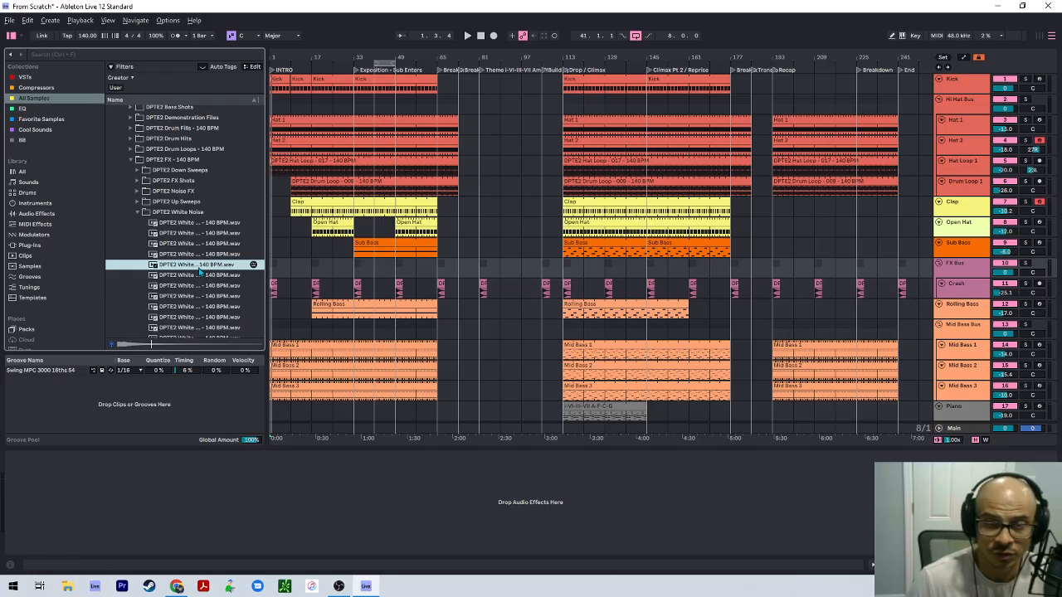
Add an audio track below Crash in the FX Bus group and place the DPTE2 White Noise - 005 sample at bar 1.
click(942, 283)
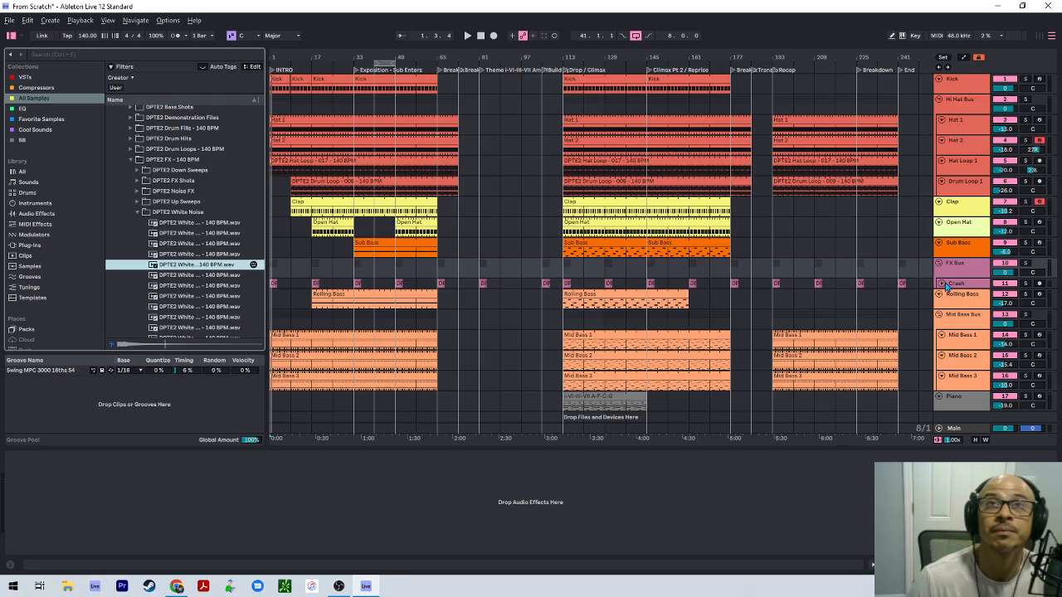
click(942, 283)
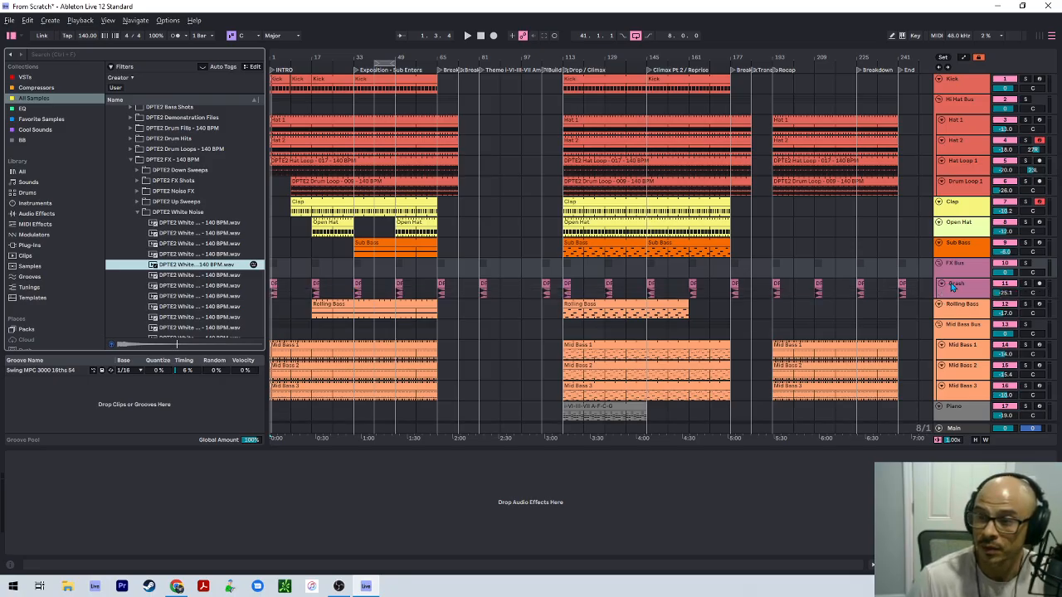
click(962, 307)
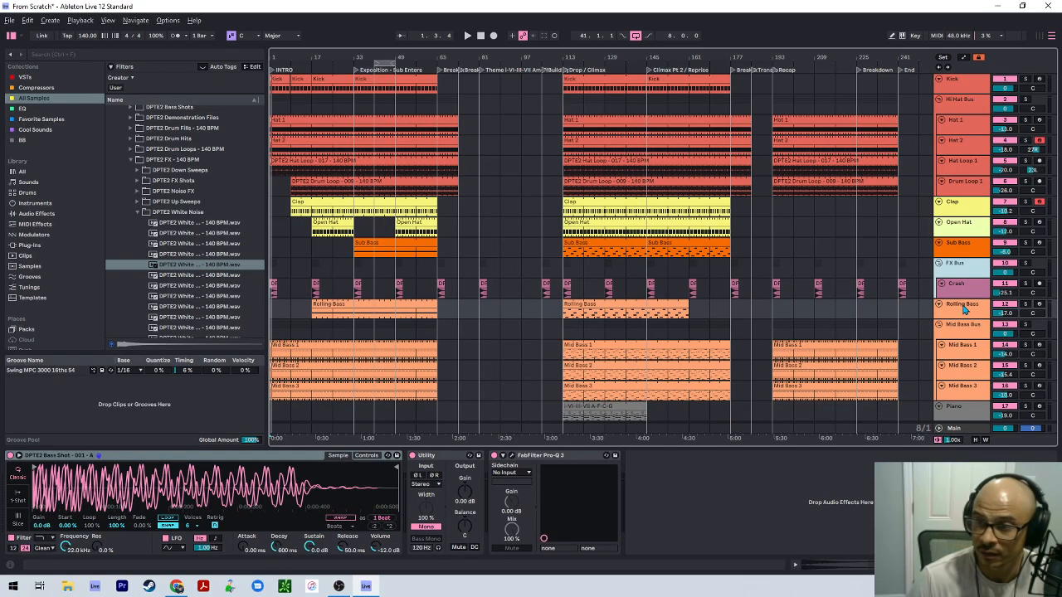
key(ctrl+t)
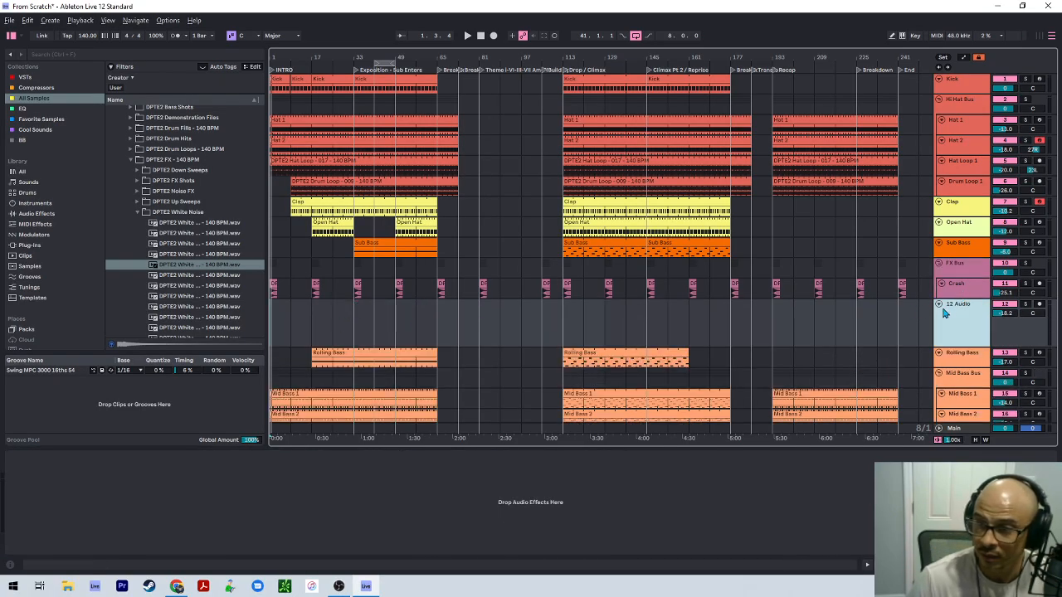
click(213, 264)
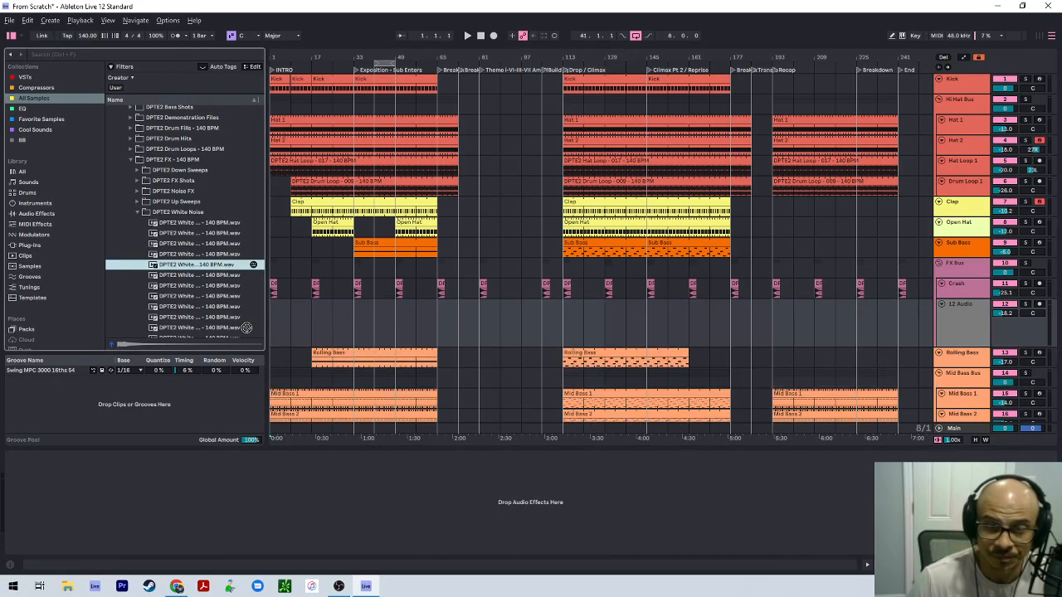
drag(247, 328, 280, 321)
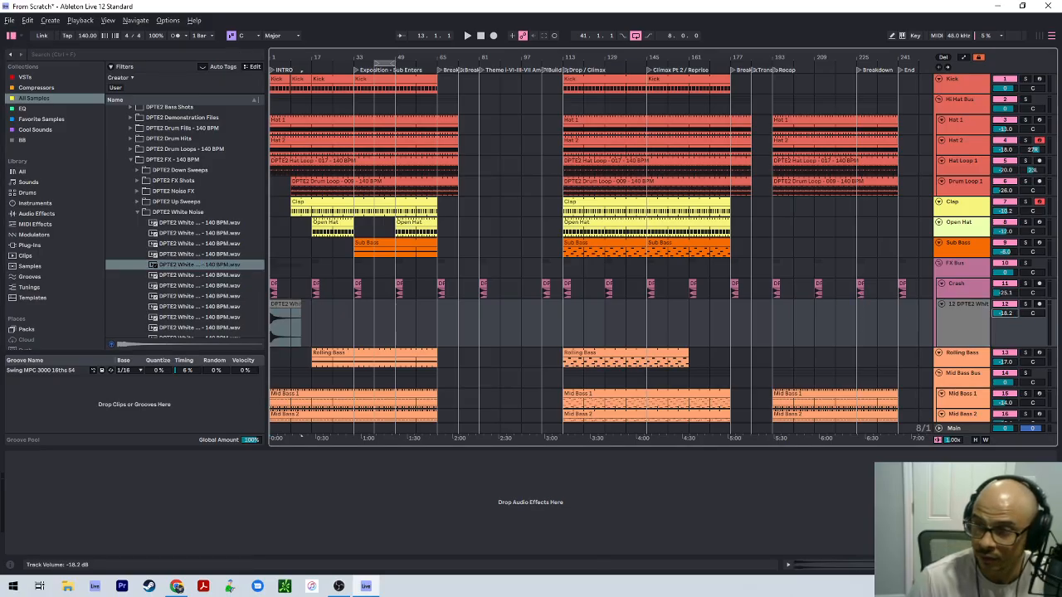
Lower the white noise track to -20.6 dB during playback and recolour the track in the FX Bus purple.
key(space)
drag(1004, 313, 1004, 302)
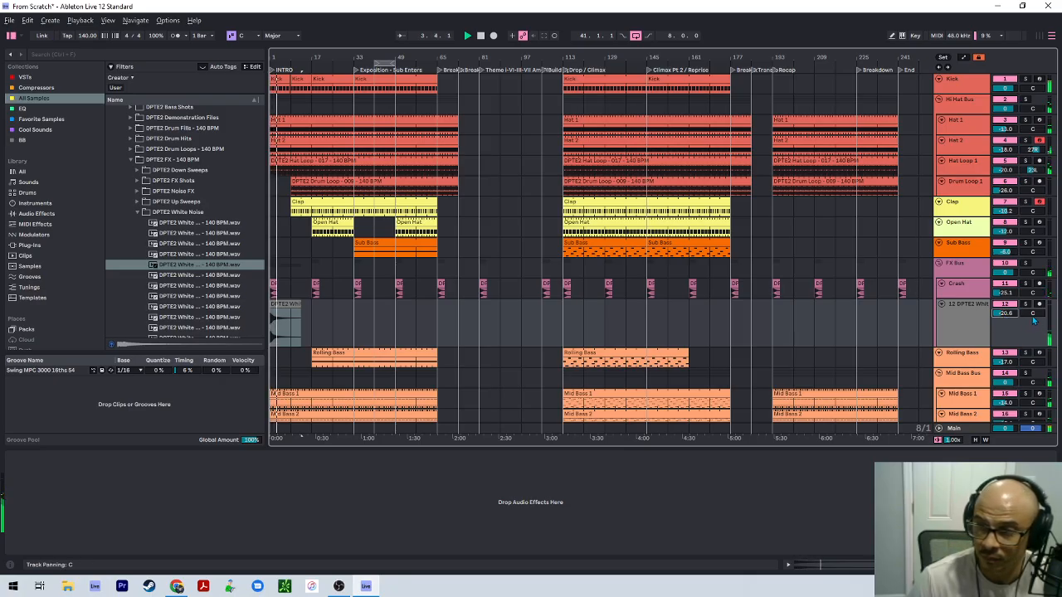
right_click(962, 307)
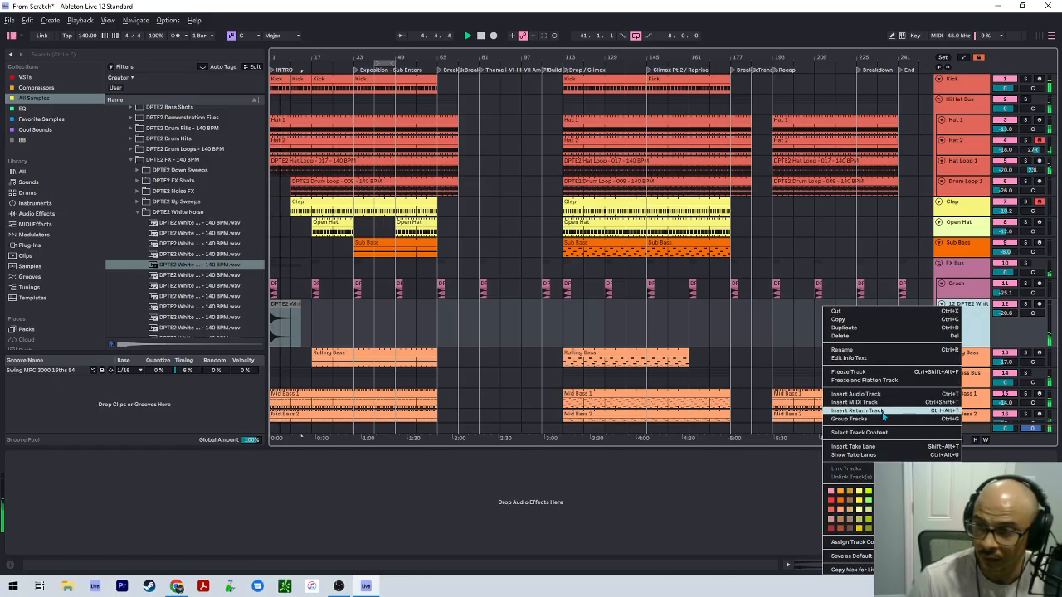
click(839, 493)
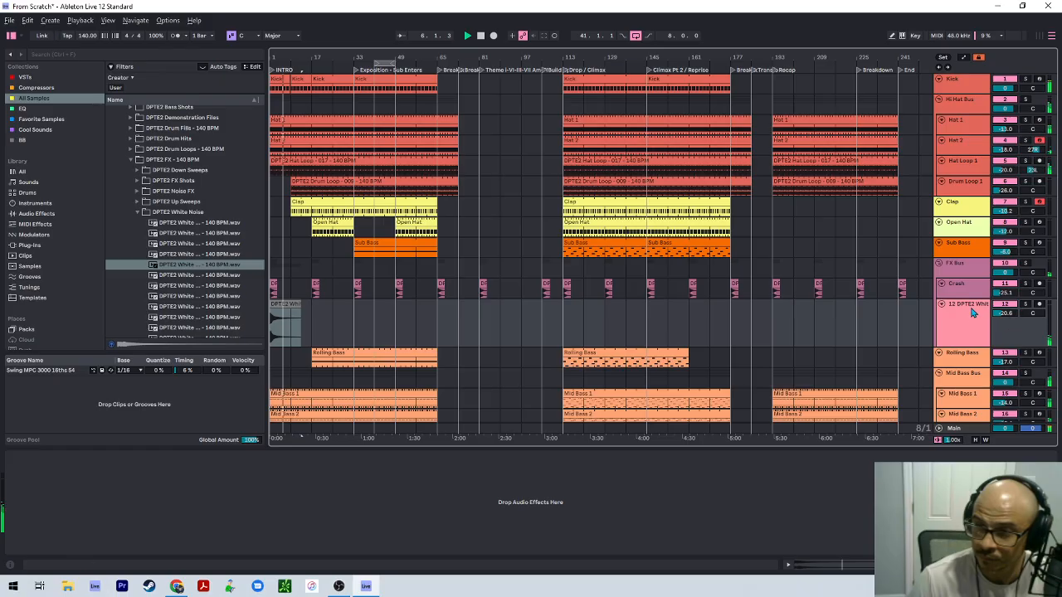
right_click(972, 312)
click(951, 253)
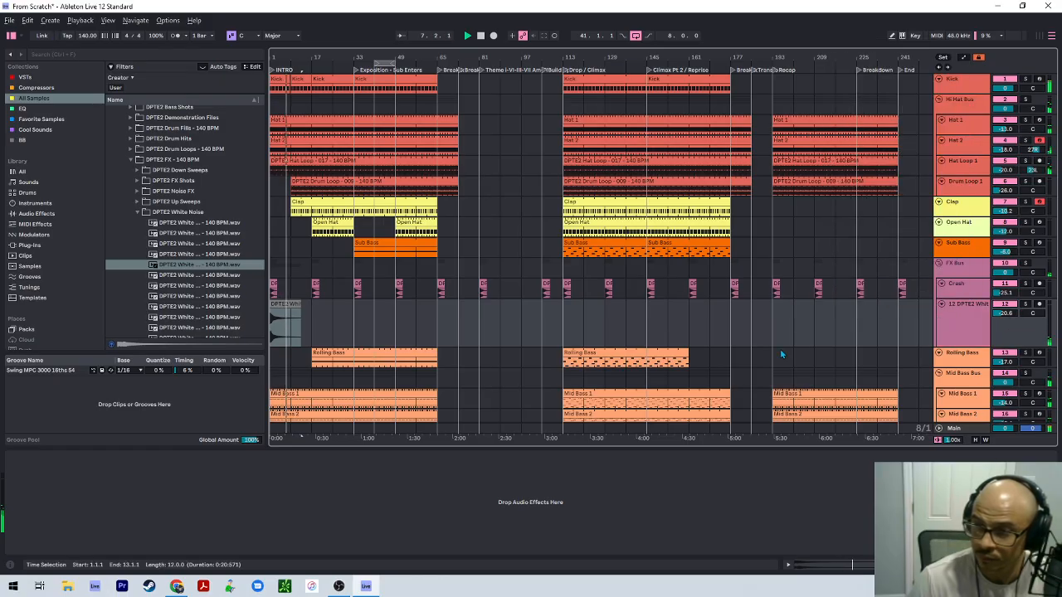
Restart playback from bar 1 and recolour the white noise clip to match its purple track.
key(space)
key(space)
right_click(280, 307)
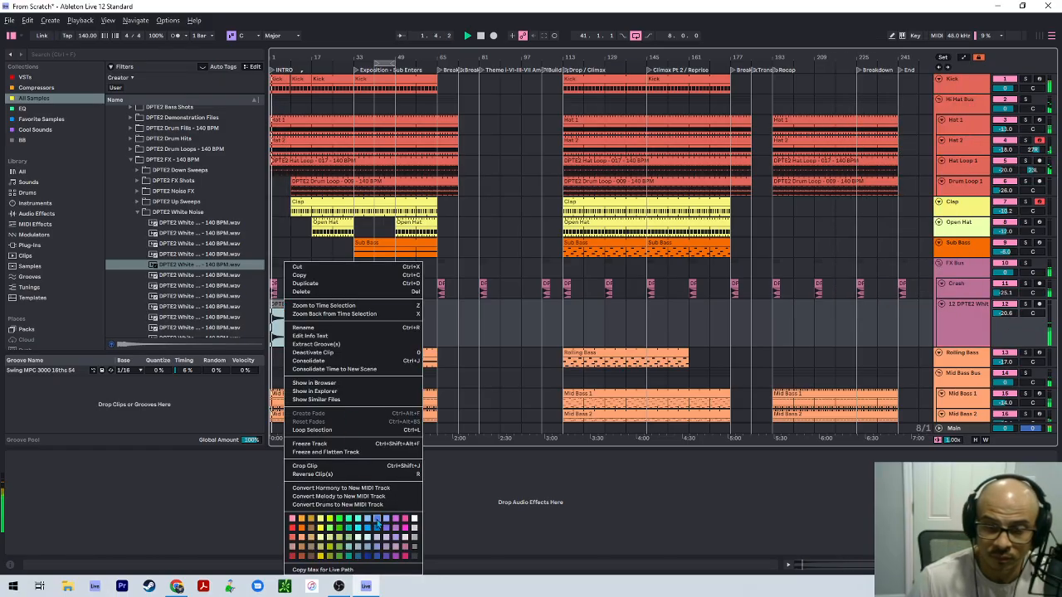
click(407, 551)
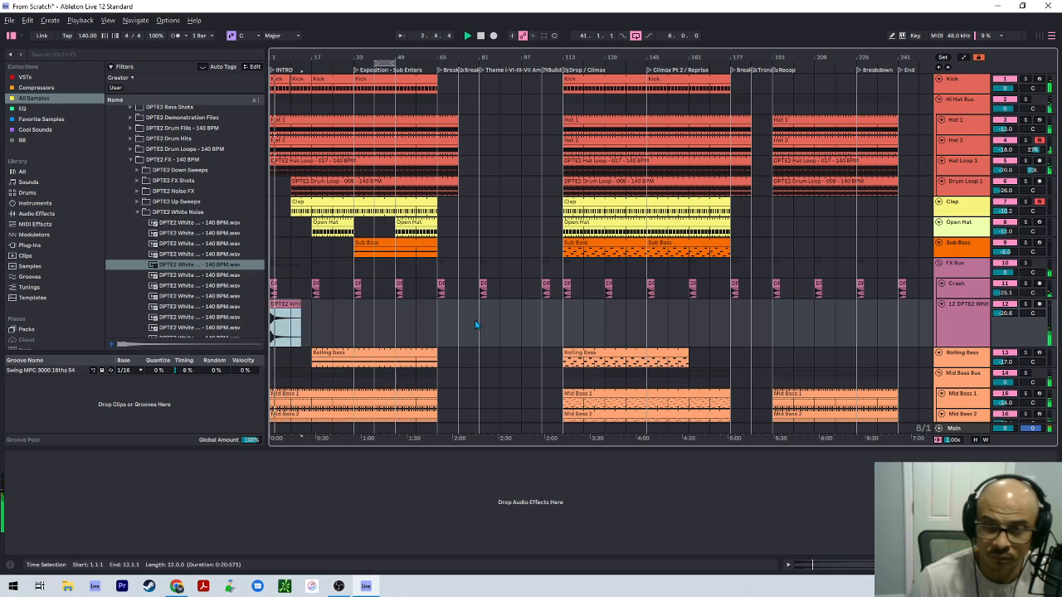
Set the white noise track's volume to -19.0 dB and fit the track heights to the arrangement view.
click(1008, 318)
drag(1007, 315, 1007, 311)
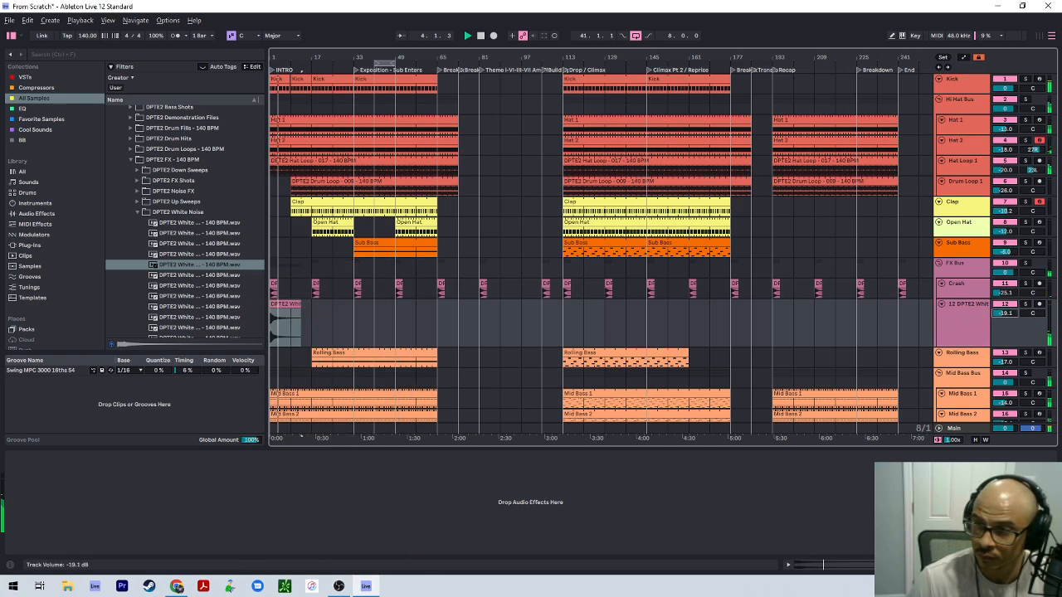
click(301, 316)
key(h)
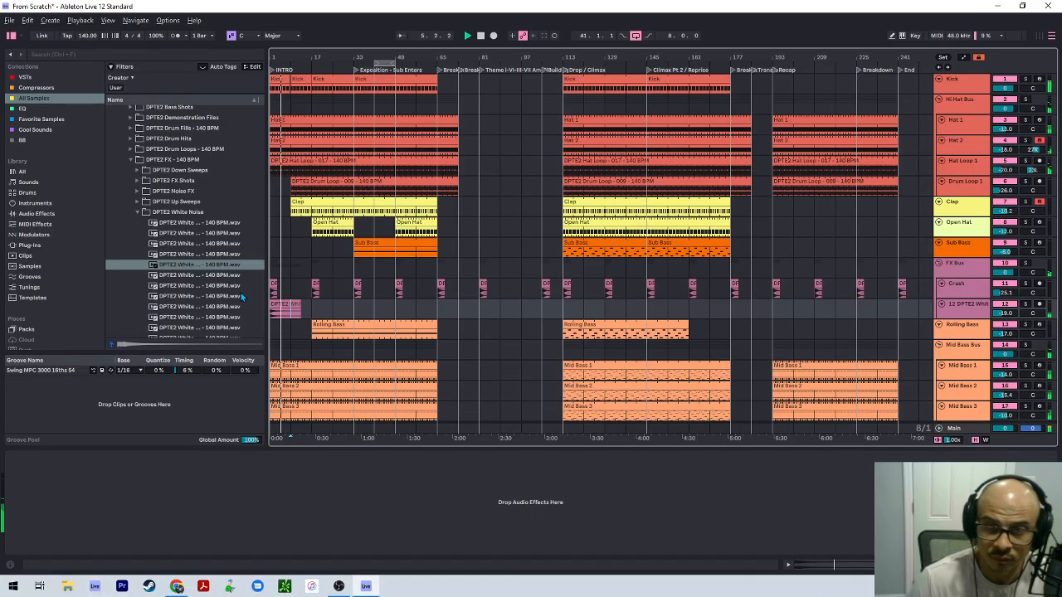
key(space)
scroll(210, 293, down, 1)
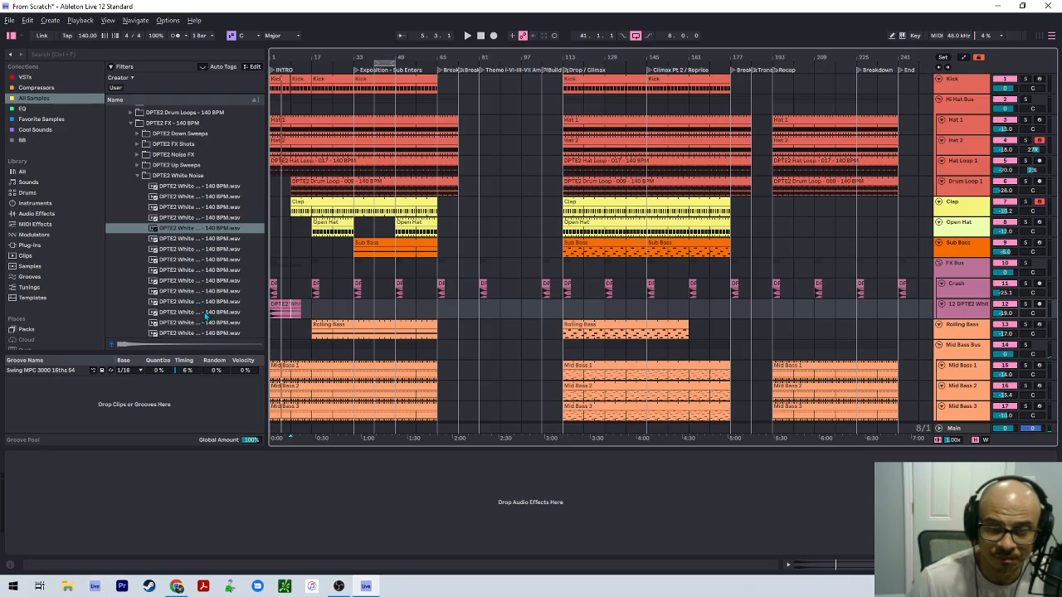
Copy the white noise clip from bar 1 to bars 81 and 241, playing back the copy at bar 81.
click(283, 304)
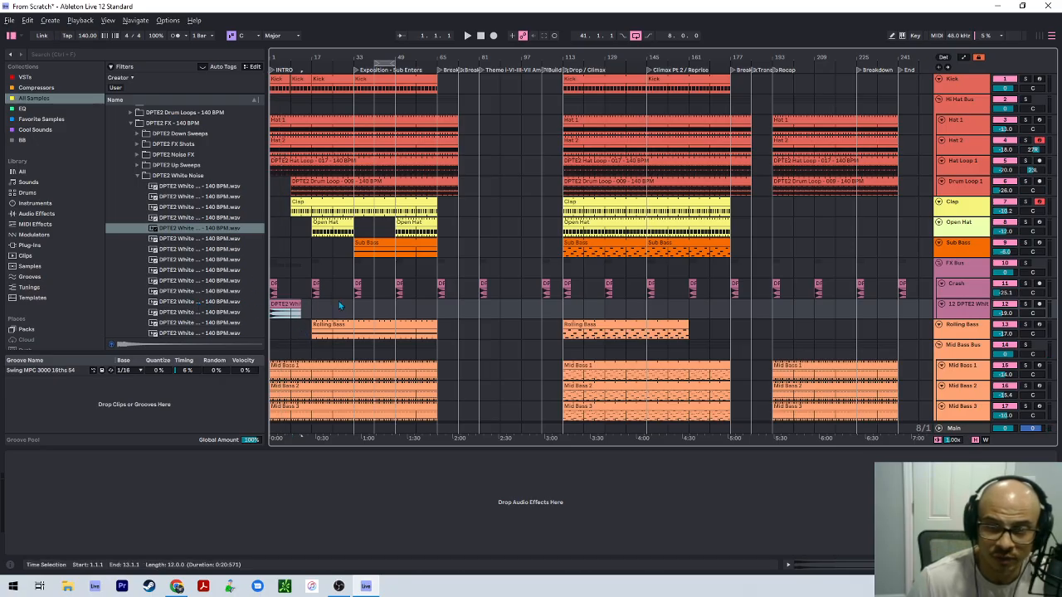
drag(357, 304, 525, 307)
click(442, 329)
click(281, 306)
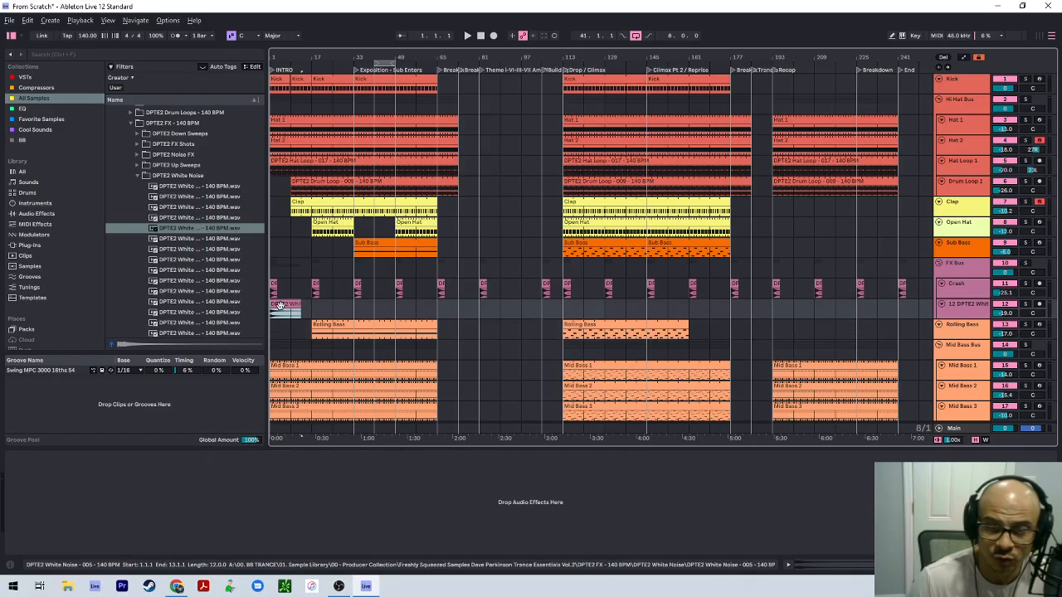
drag(280, 306, 489, 307)
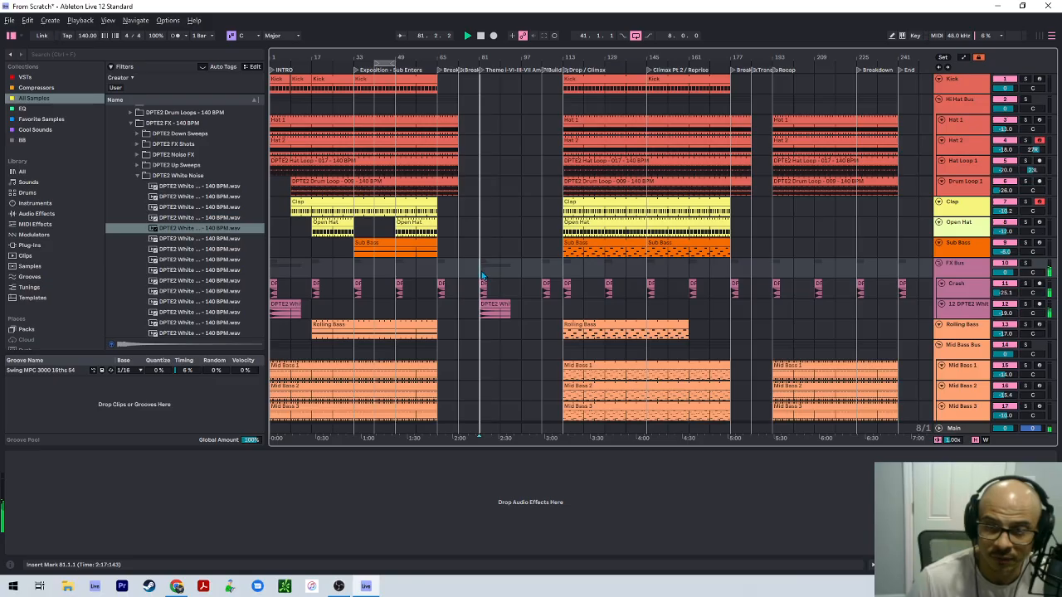
click(499, 306)
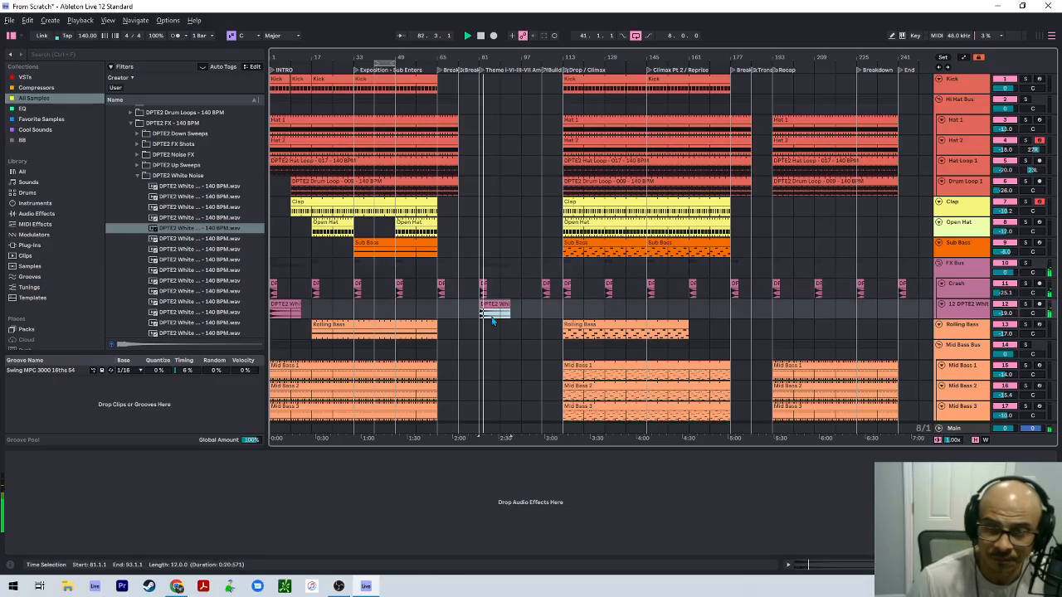
key(space)
click(493, 306)
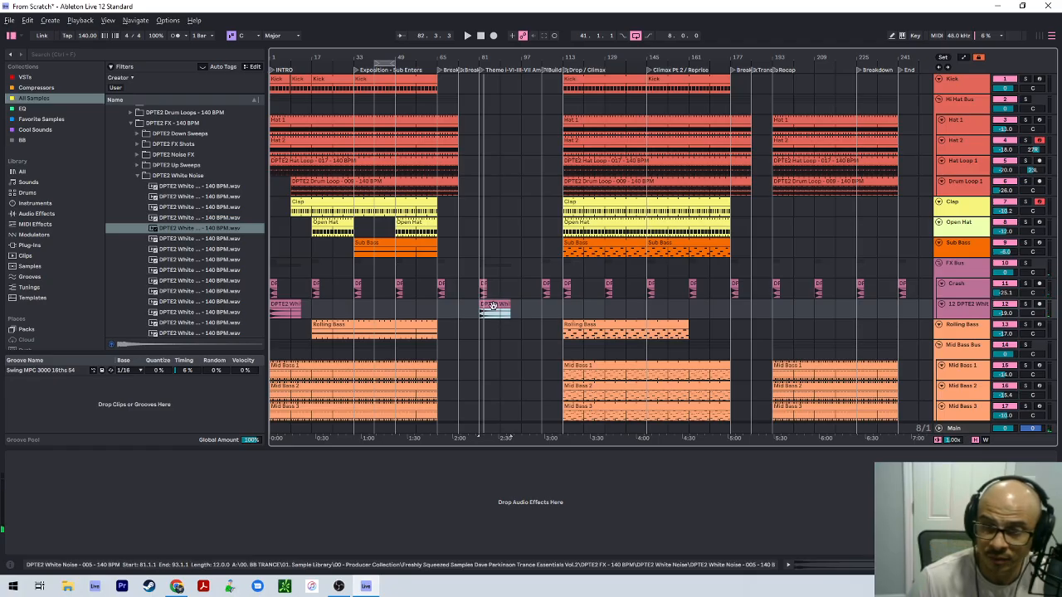
drag(487, 306, 906, 313)
Audition further samples in the DPTE2 White Noise folder against the arrangement's opening.
click(280, 253)
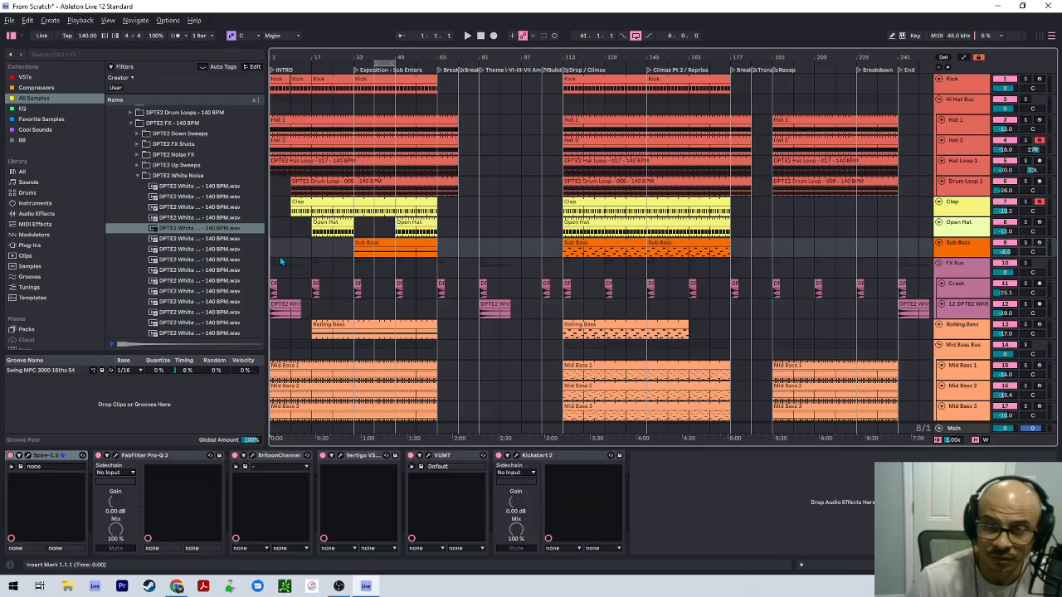
click(199, 239)
click(199, 282)
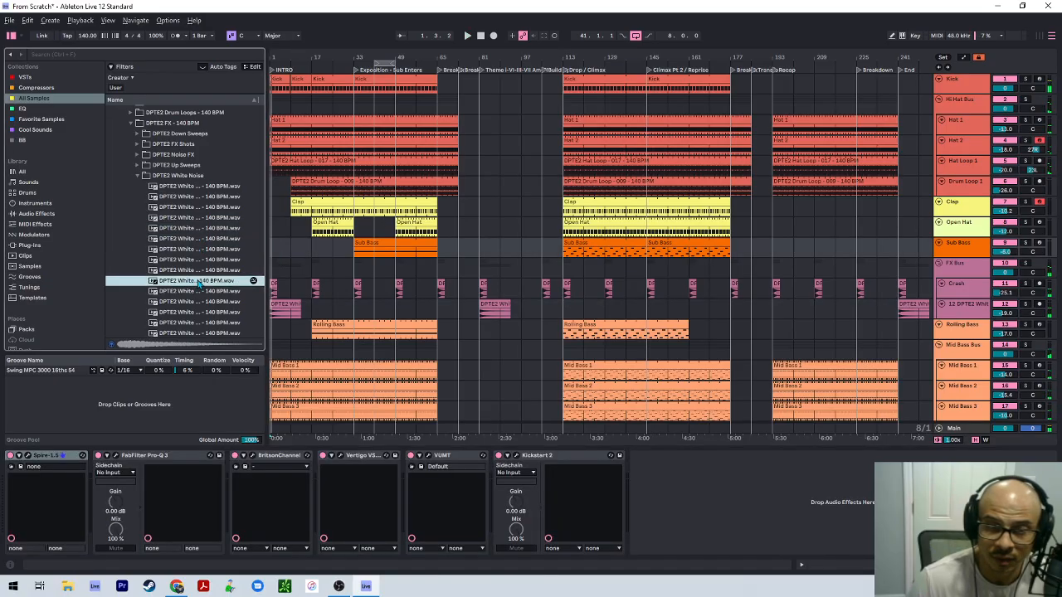
scroll(199, 286, down, 2)
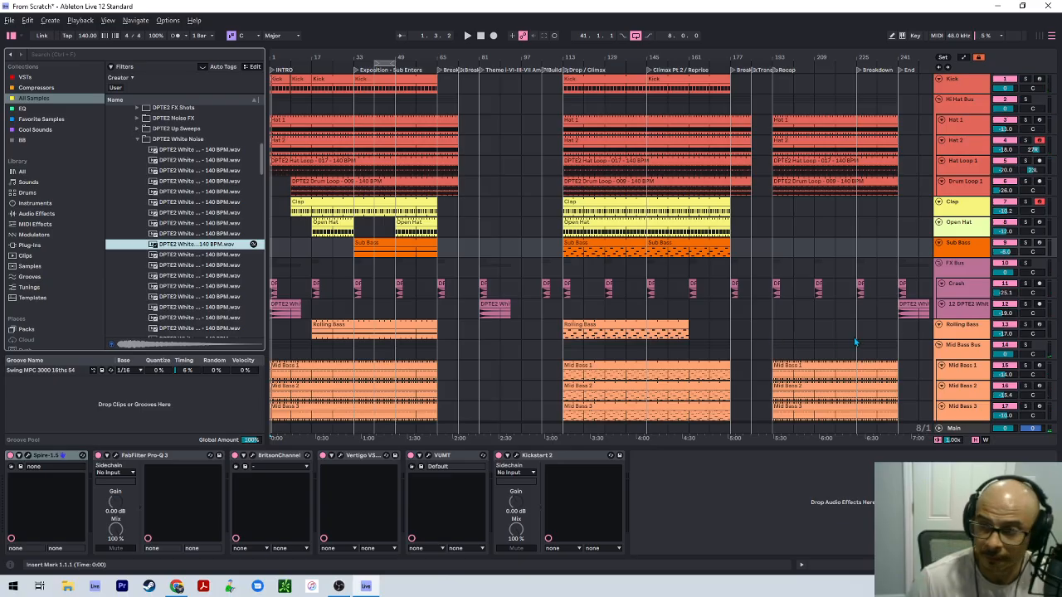
Place the auditioned white noise sample at bar 9 on a new FX Bus audio track and recolour that track purple.
click(951, 315)
key(ctrl+t)
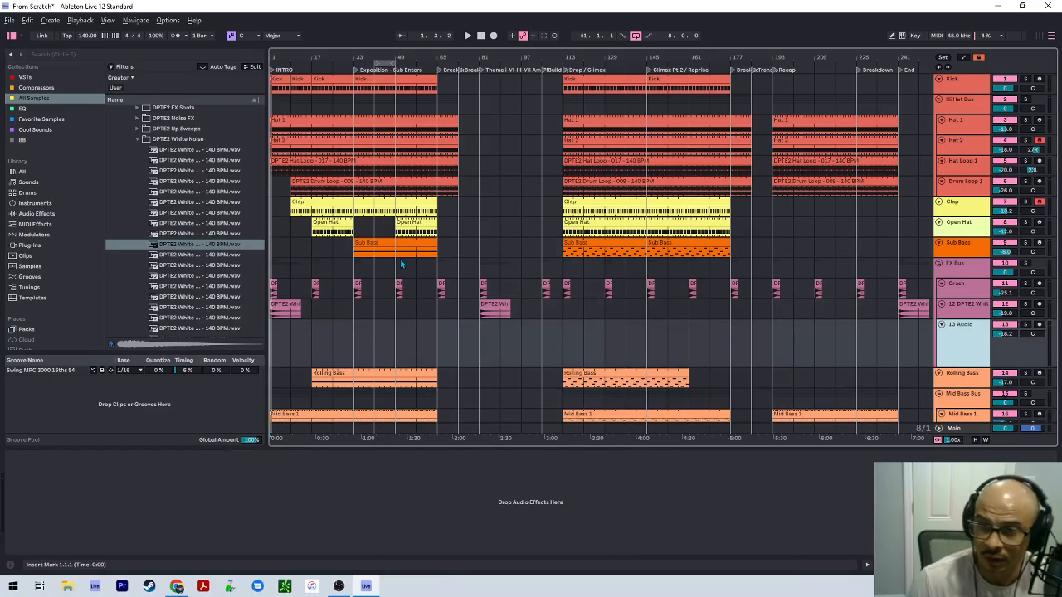
drag(205, 241, 296, 345)
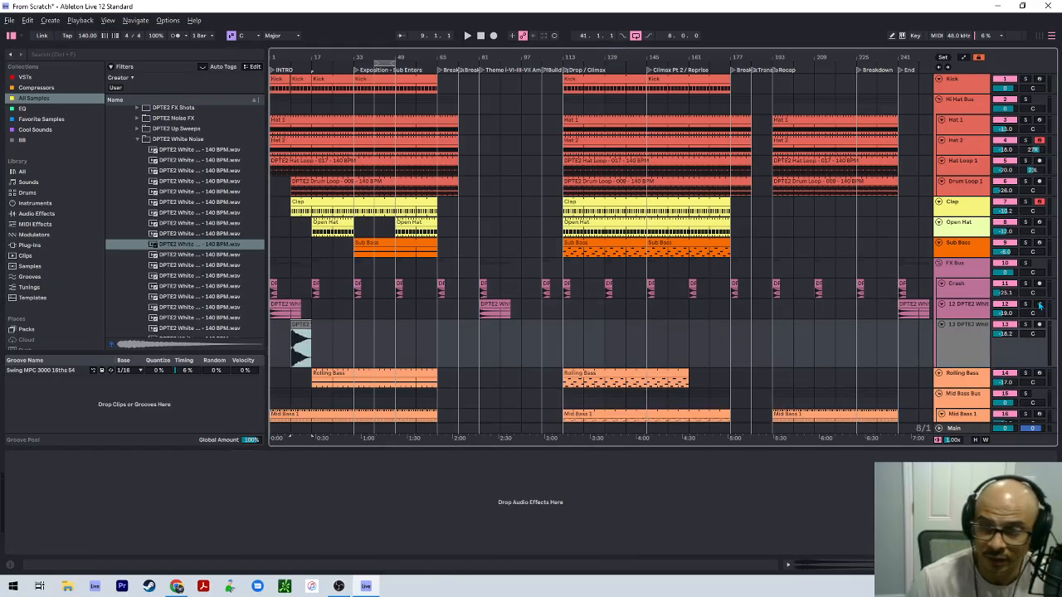
right_click(958, 350)
click(940, 290)
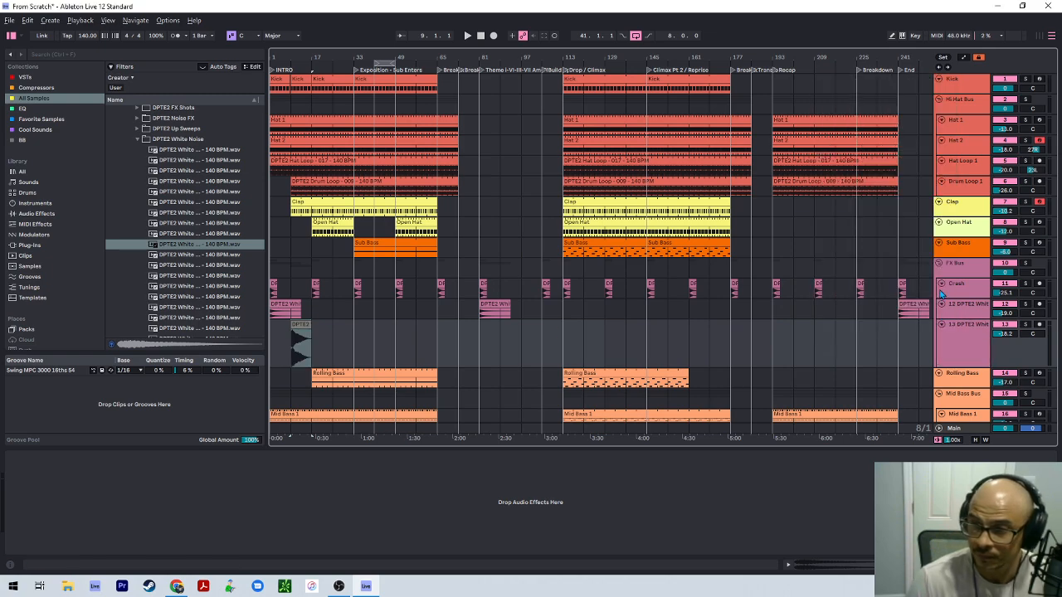
Recolour the white noise clip at bar 9 purple and set its track's volume to -21.8 dB during playback.
right_click(307, 325)
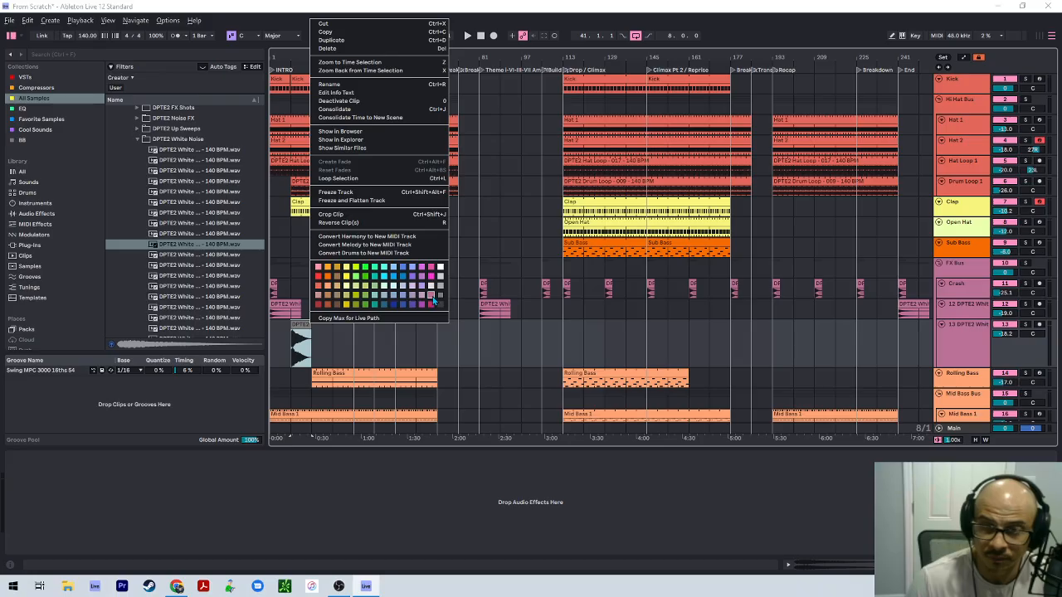
click(433, 302)
click(289, 278)
key(space)
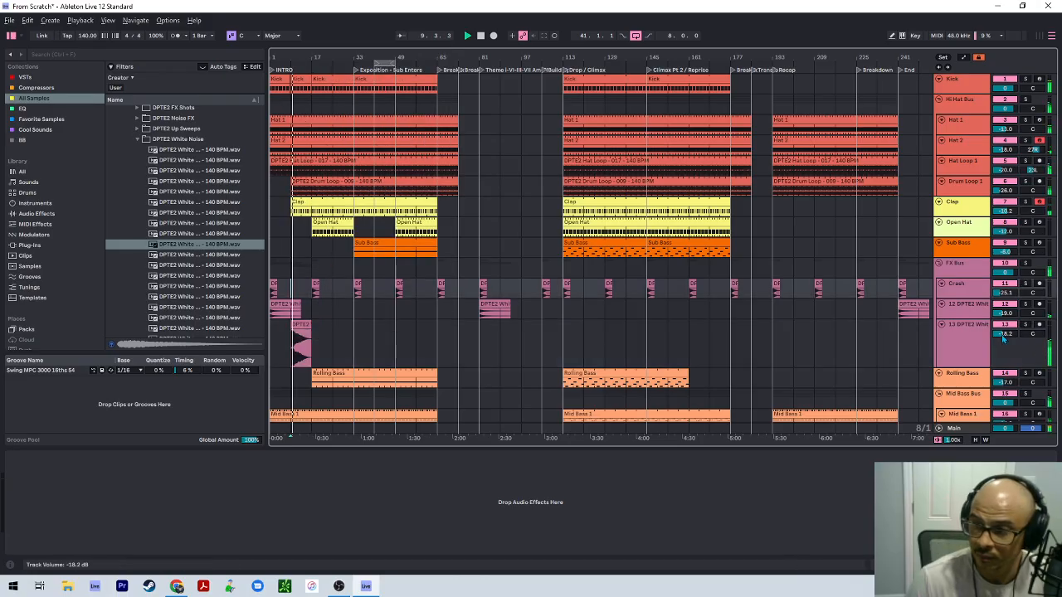
drag(1005, 334, 1005, 334)
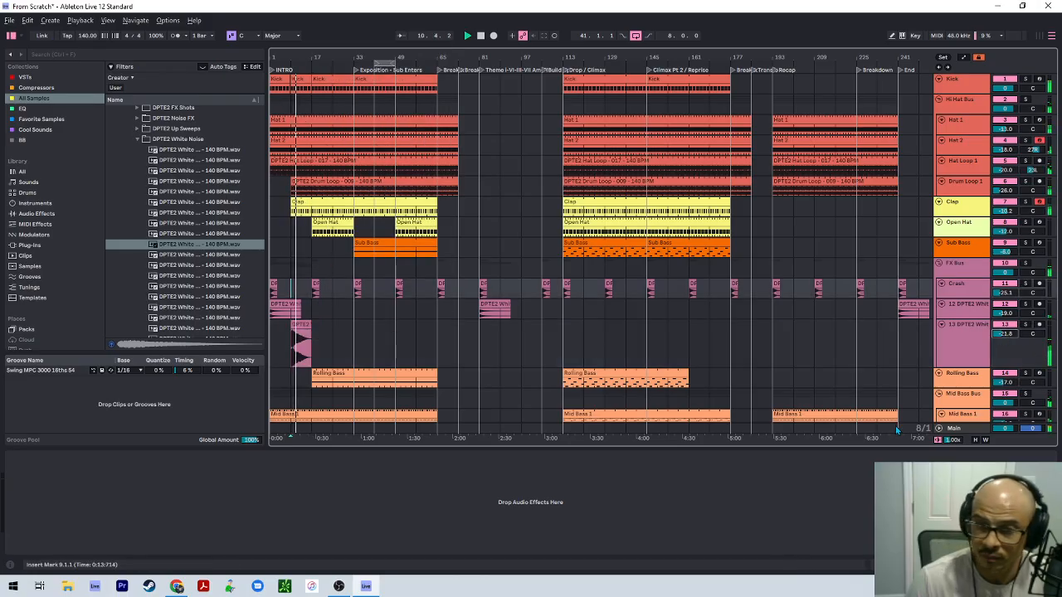
scroll(499, 360, down, 2)
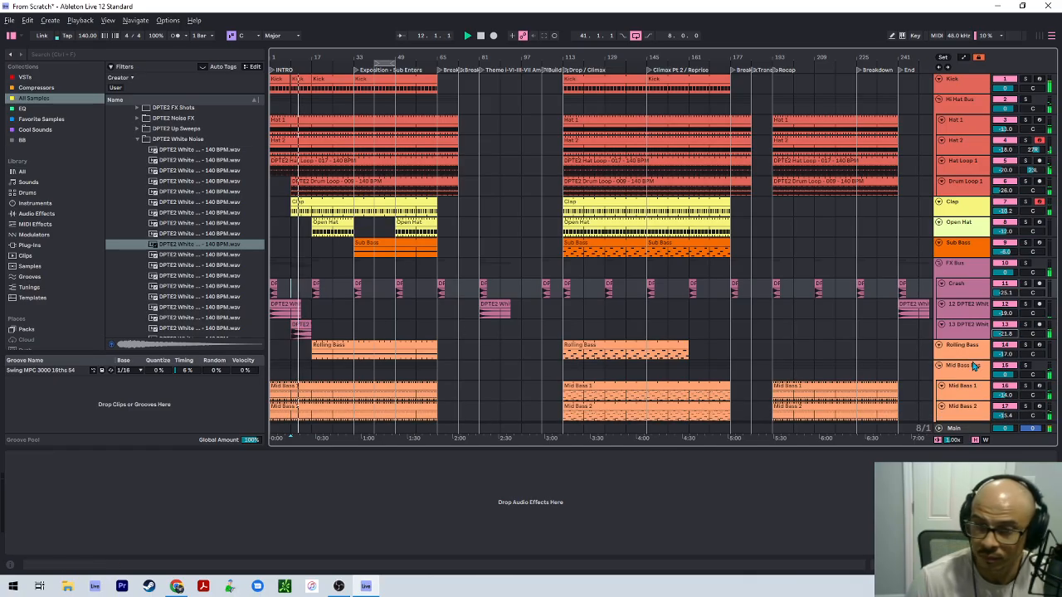
scroll(283, 316, down, 2)
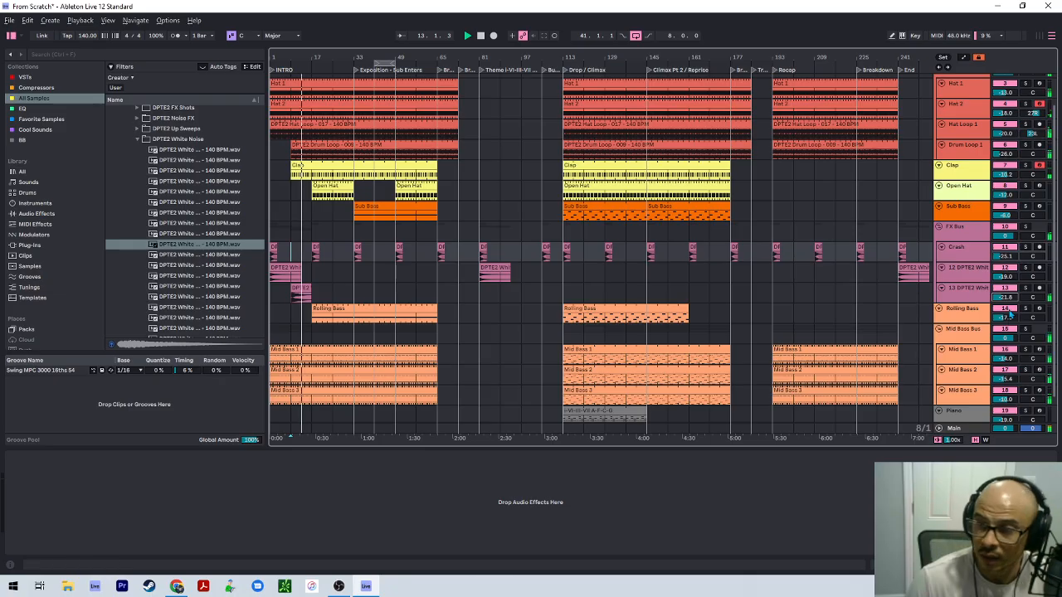
Add an audio track below the second white noise track in the FX Bus and expand the DPTE2 Up Sweeps folder.
click(967, 297)
key(ctrl+t)
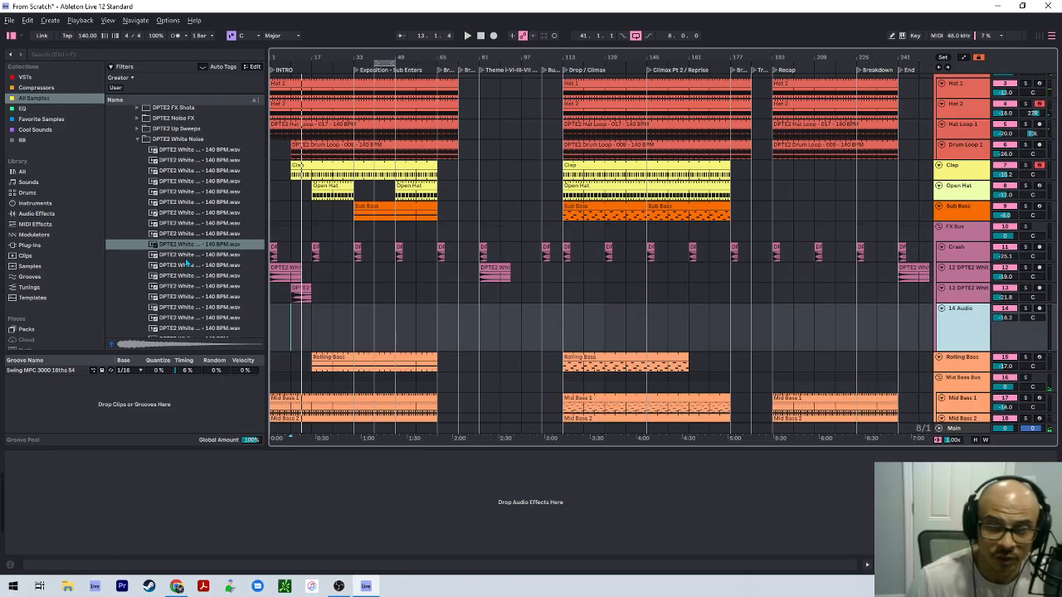
click(139, 141)
scroll(137, 153, up, 2)
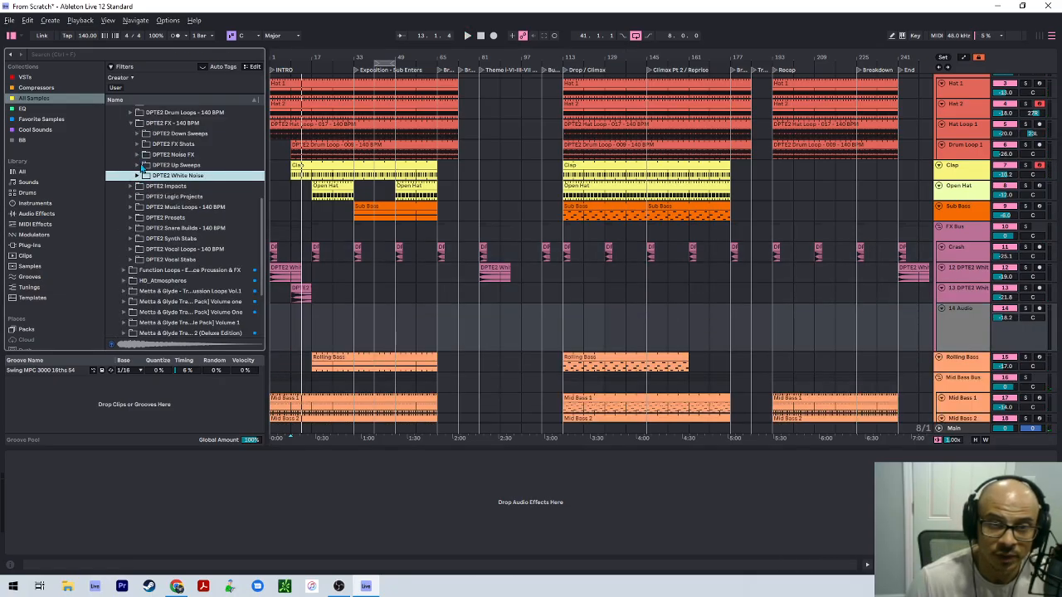
click(136, 165)
click(136, 166)
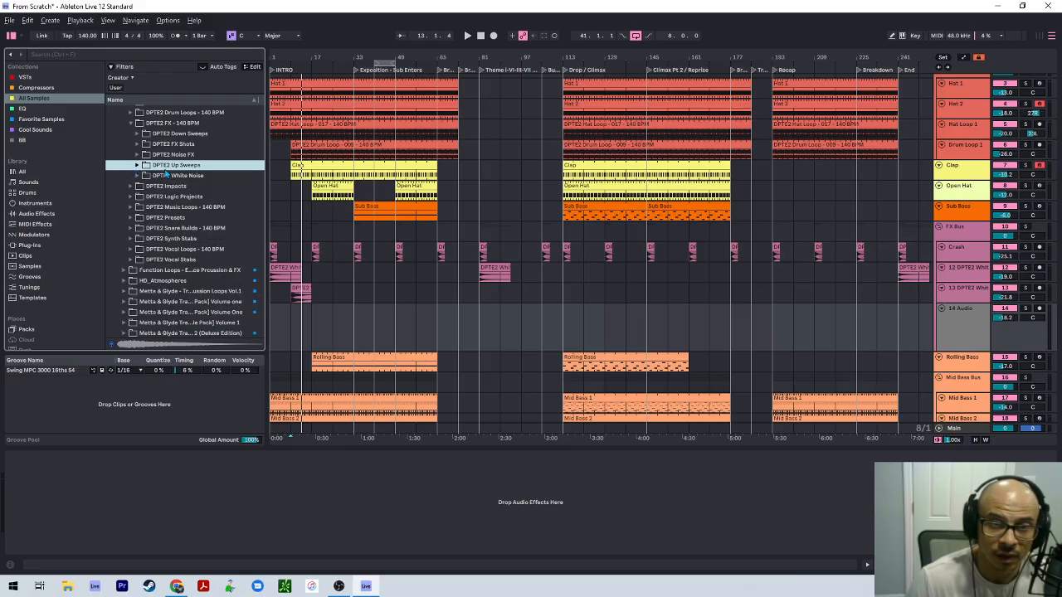
click(137, 165)
scroll(177, 213, down, 1)
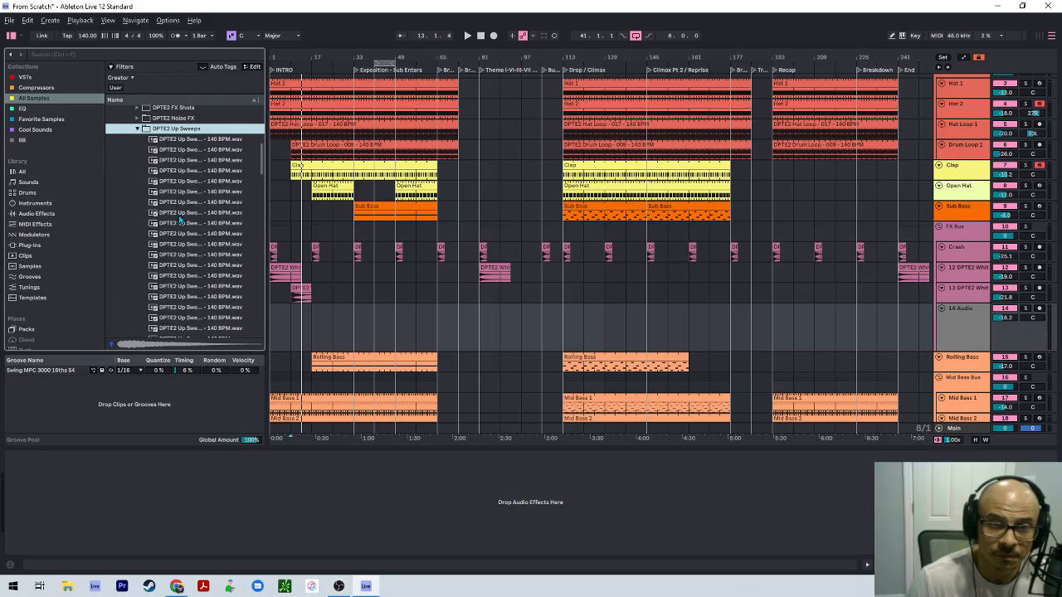
Audition an up sweep and place the DPTE2 Up Sweep - 008 sample at bar 17 on the new audio track.
click(179, 214)
scroll(179, 217, down, 1)
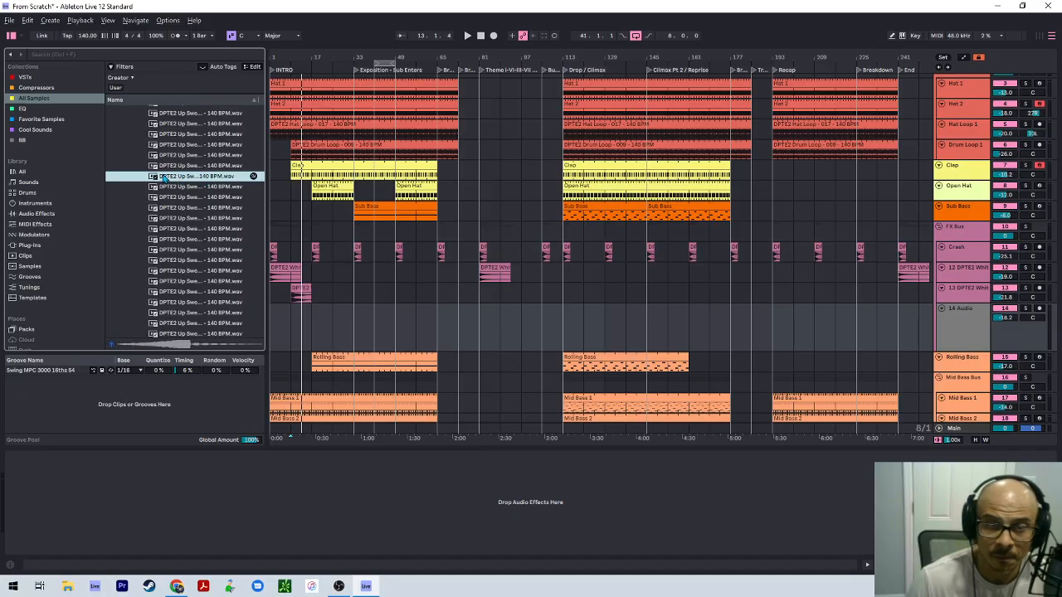
drag(163, 178, 309, 320)
key(z)
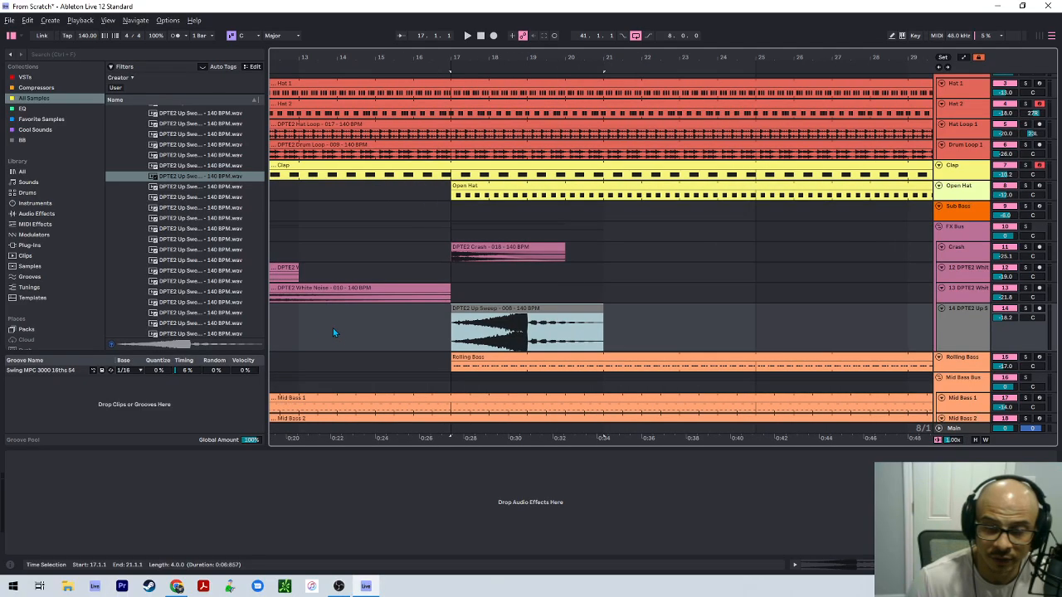
Set the arrangement grid to 1 bar and move the up sweep clip to start at bar 15.
right_click(338, 334)
click(415, 521)
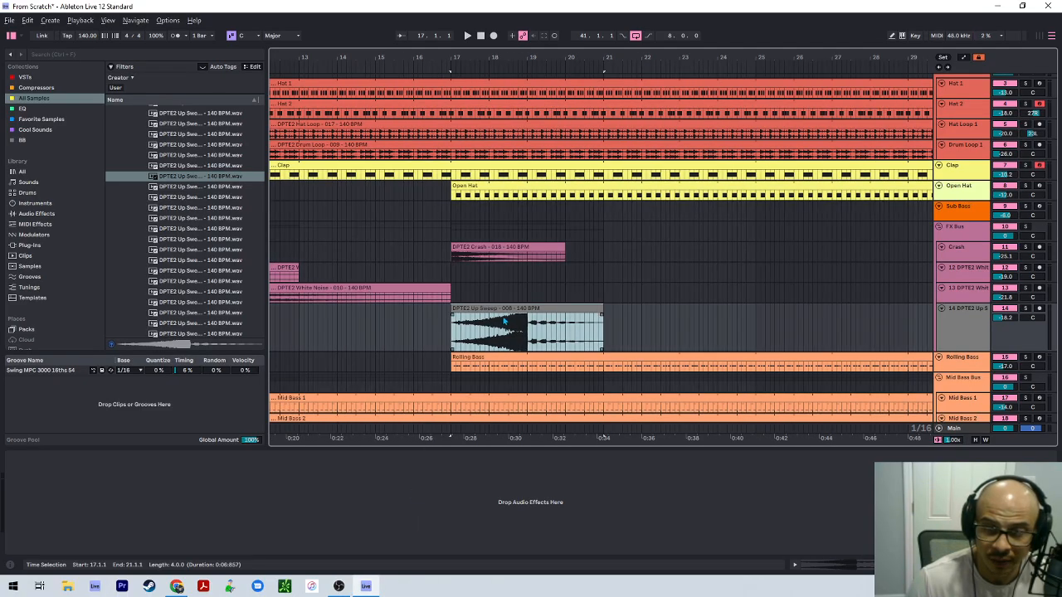
right_click(391, 327)
click(497, 448)
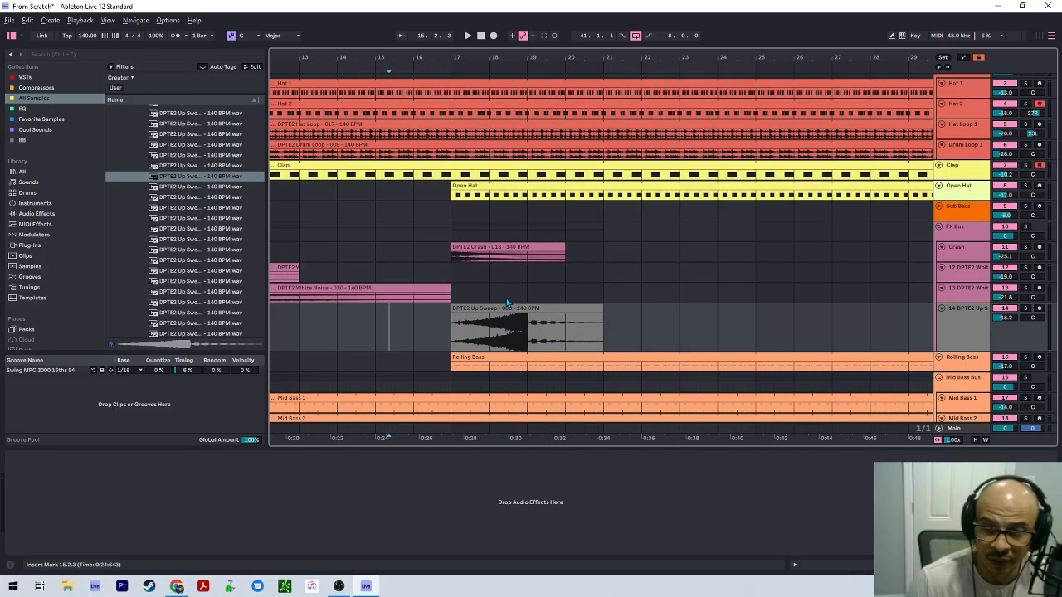
drag(497, 306, 422, 308)
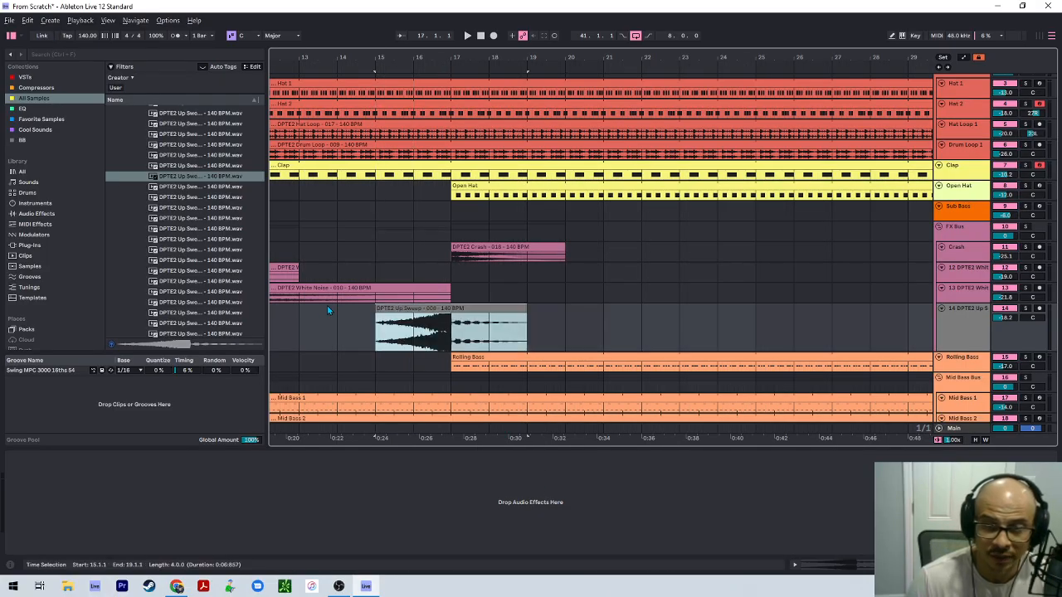
key(w)
key(h)
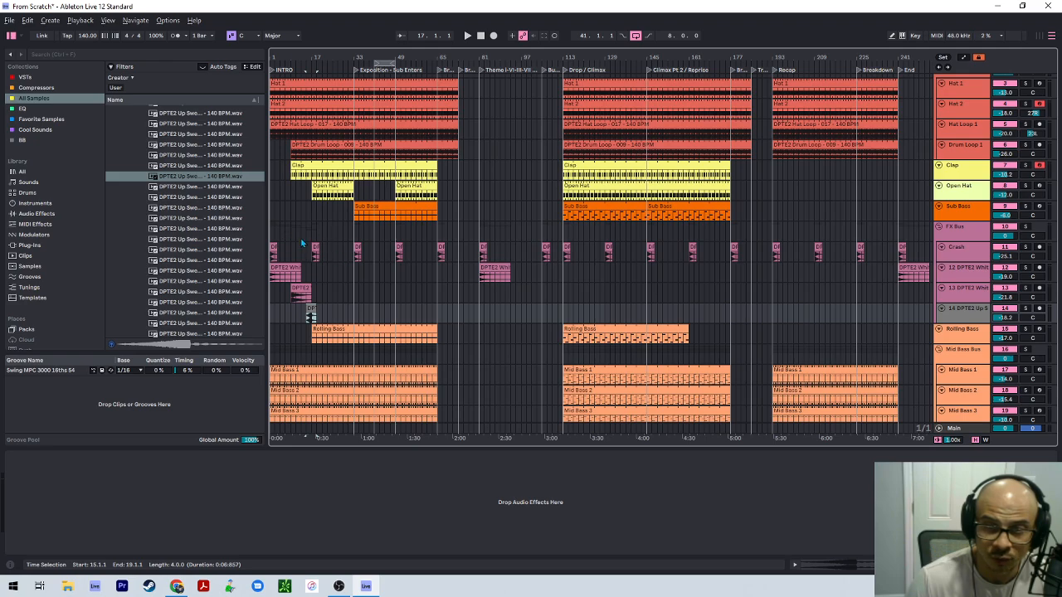
Recolour the up sweep clip and its track purple to match the other FX Bus tracks.
drag(300, 233, 267, 316)
drag(331, 309, 314, 310)
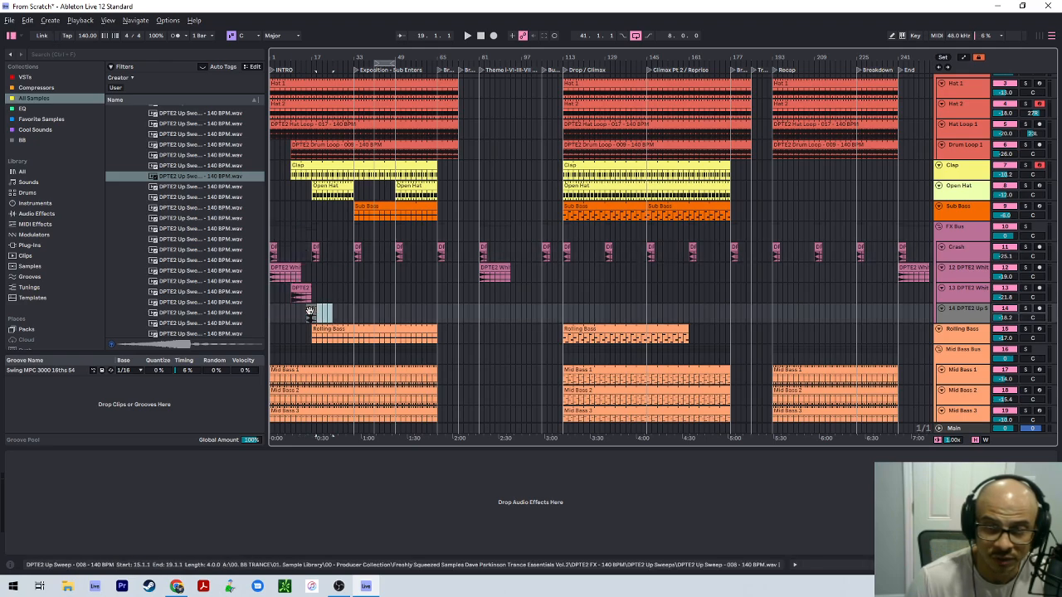
right_click(311, 310)
click(432, 282)
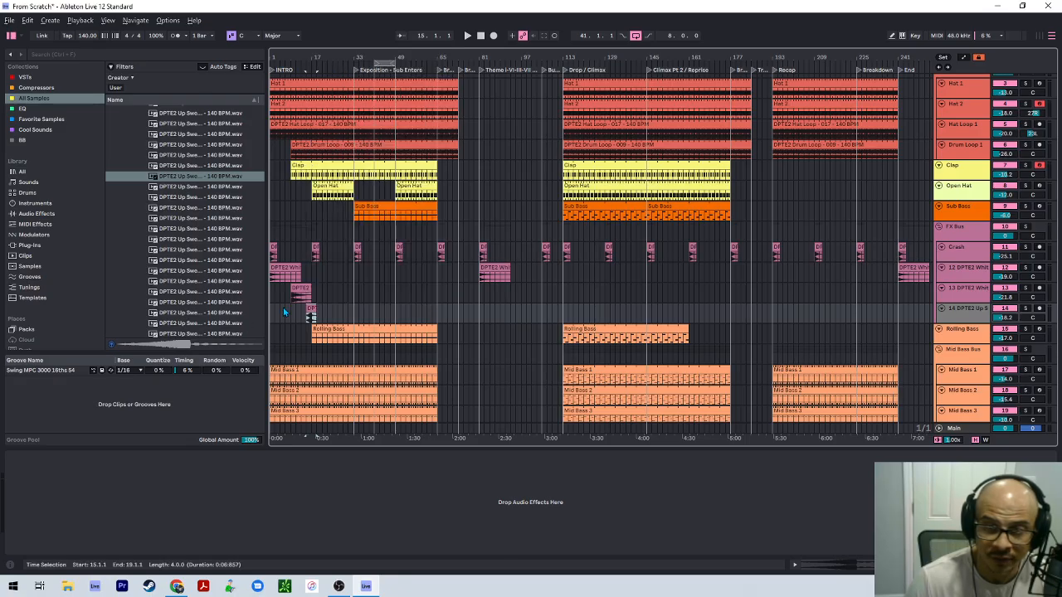
right_click(954, 309)
click(884, 262)
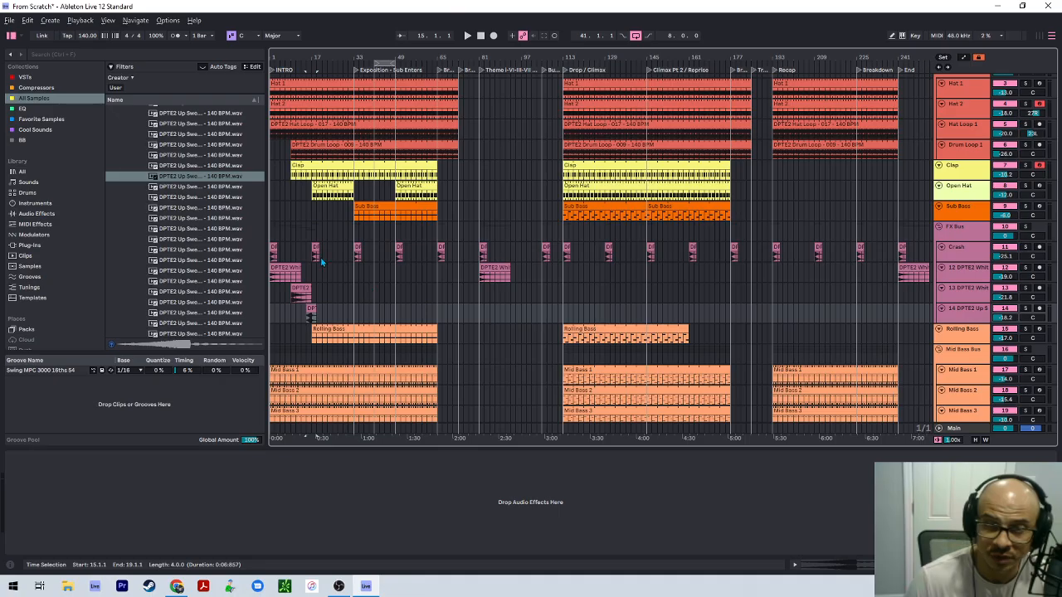
Play the intro from bars 1 and 9 and set the second white noise track's volume to -25.8 dB.
click(280, 212)
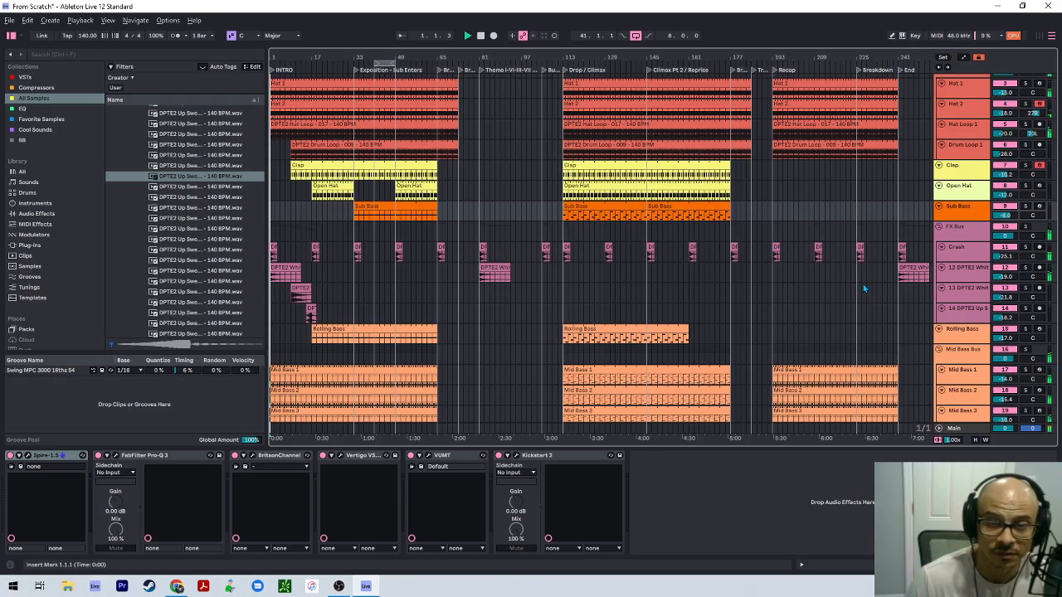
click(975, 272)
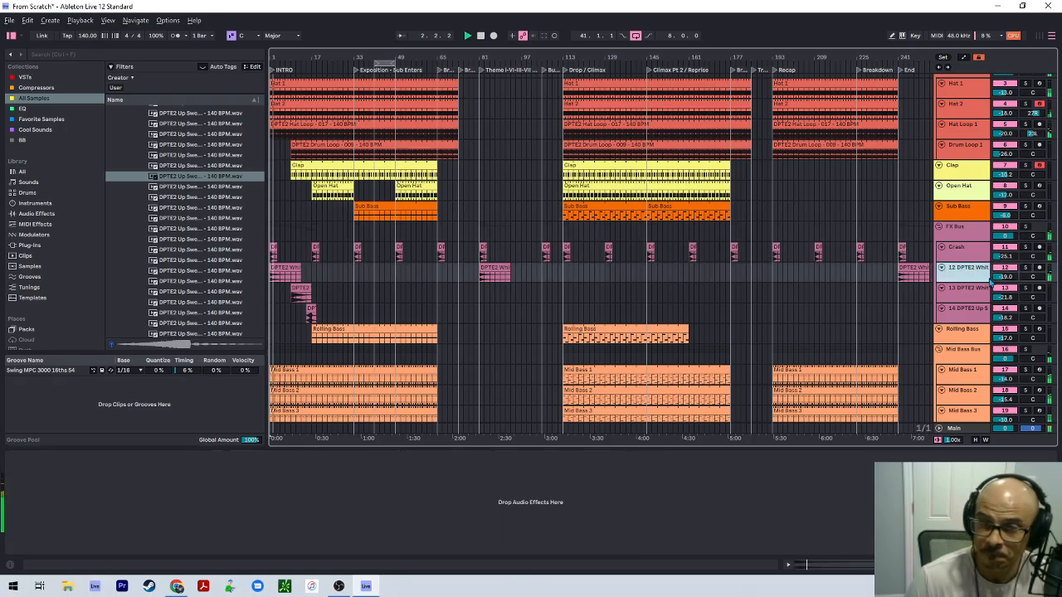
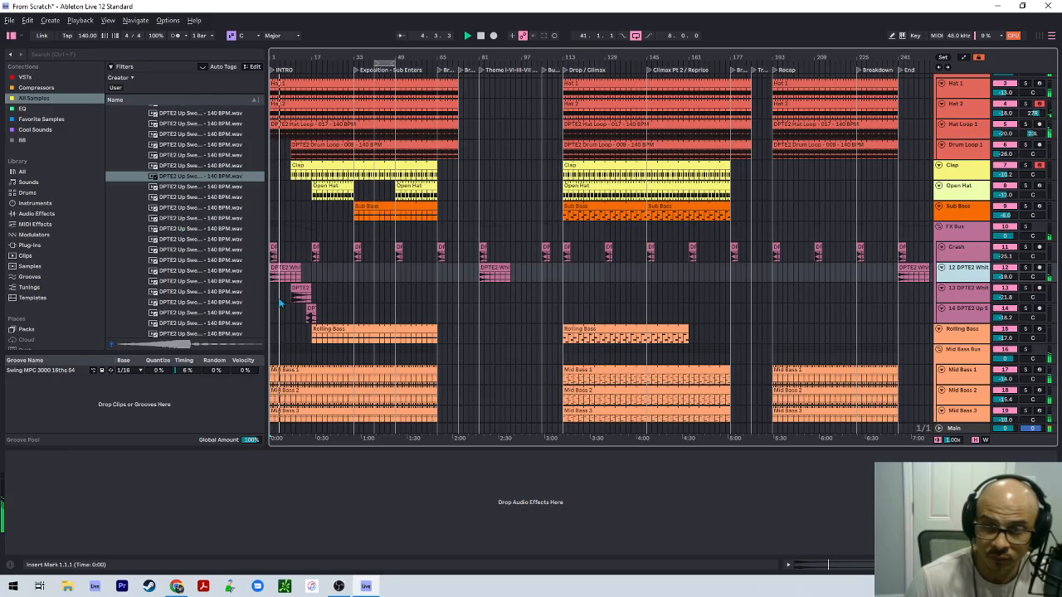
click(294, 301)
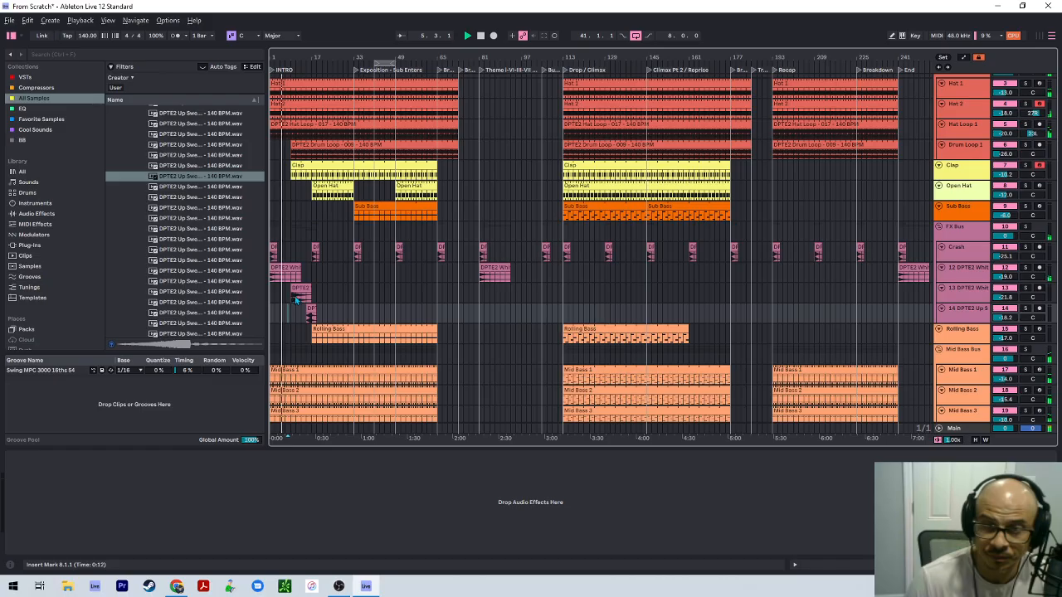
click(295, 250)
click(955, 227)
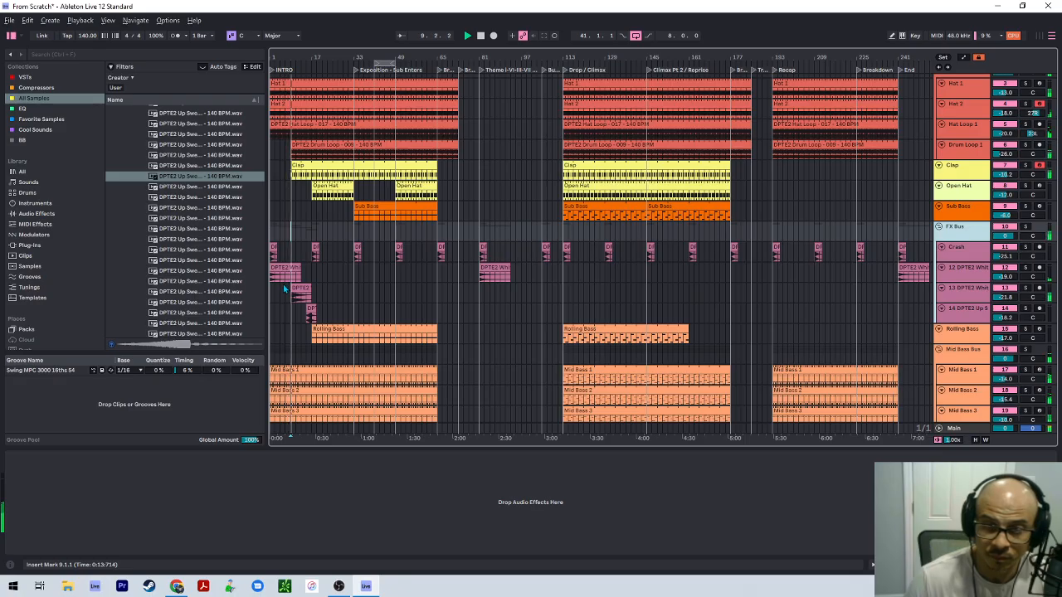
click(302, 288)
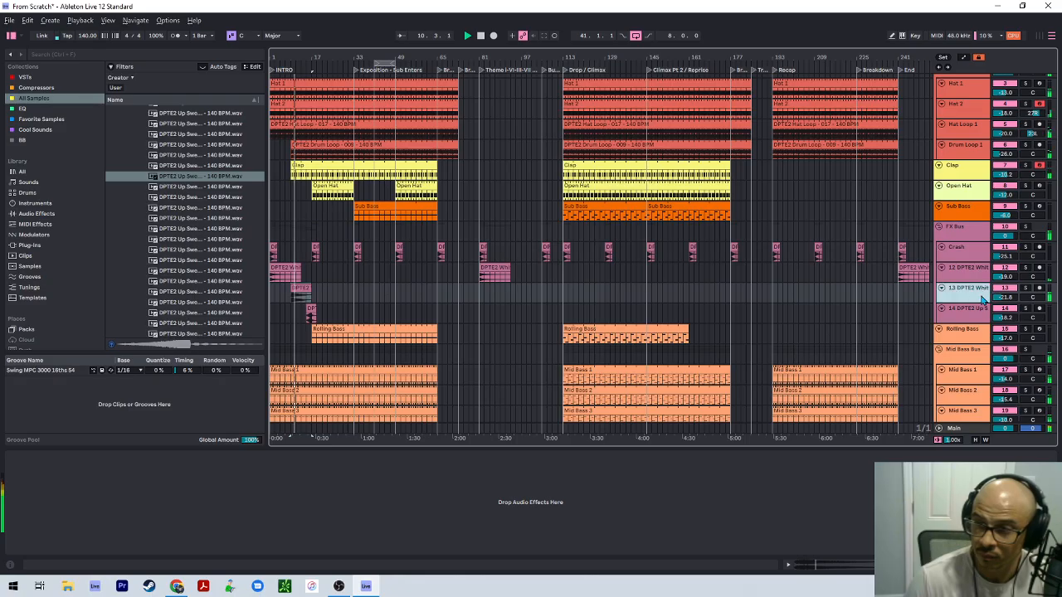
drag(1006, 297, 1006, 314)
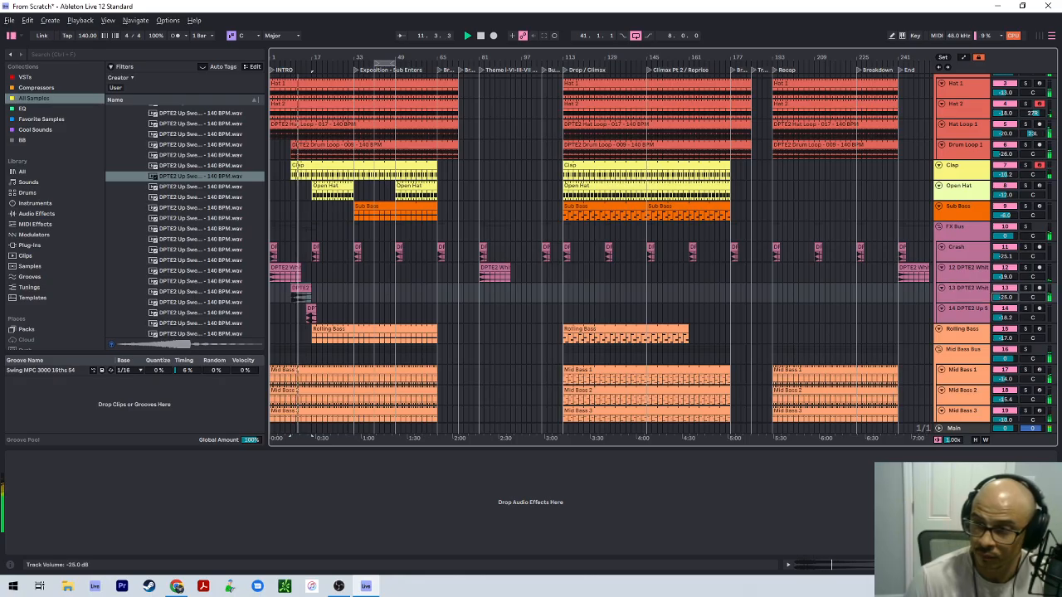
Set the up sweep track's volume to -32.6 dB while playing through the sweep, and fit the whole arrangement in view.
scroll(294, 316, up, 2)
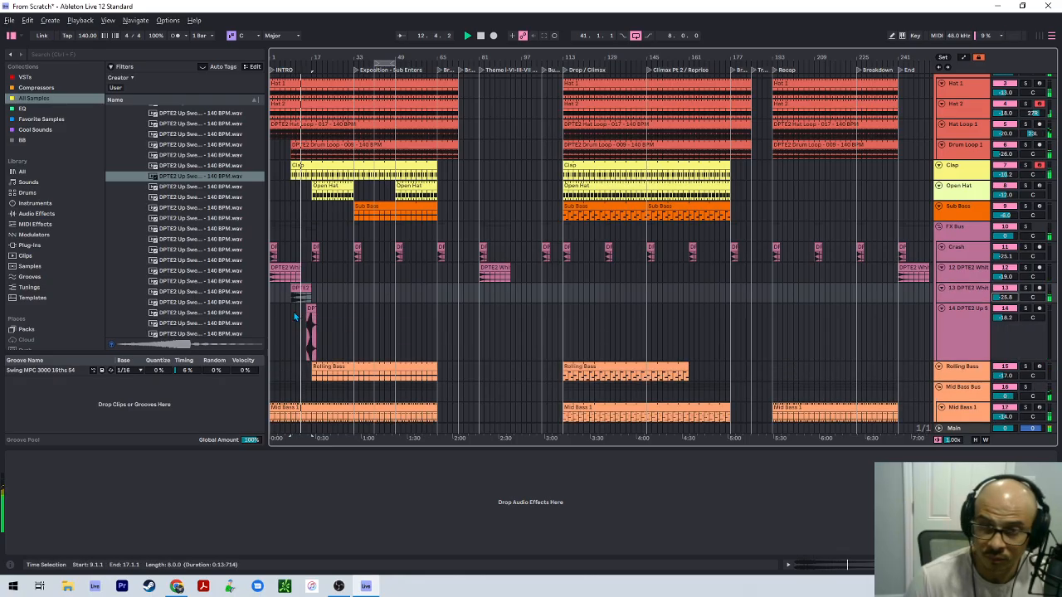
scroll(296, 318, up, 5)
scroll(393, 320, left, 3)
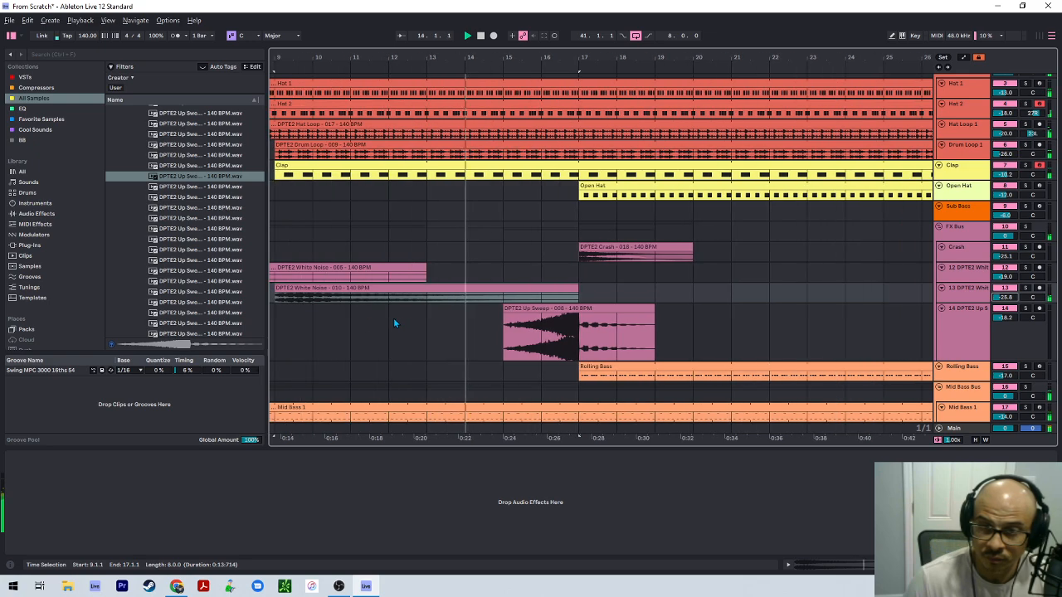
click(965, 316)
drag(1004, 318, 1004, 368)
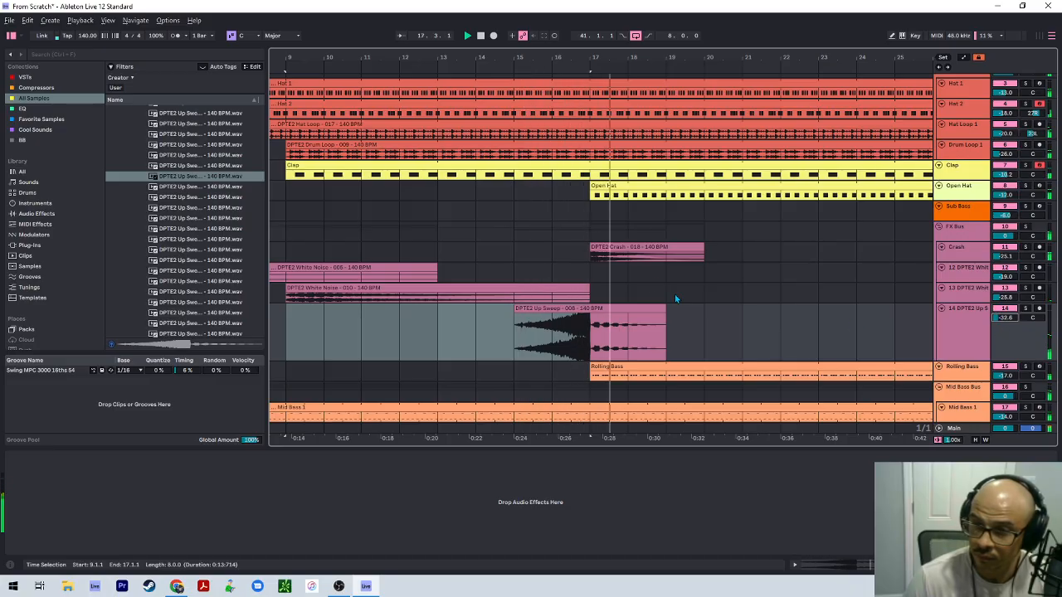
key(w)
key(h)
Copy the white noise clip from bar 1 to bar 17 and play back the copy.
click(278, 269)
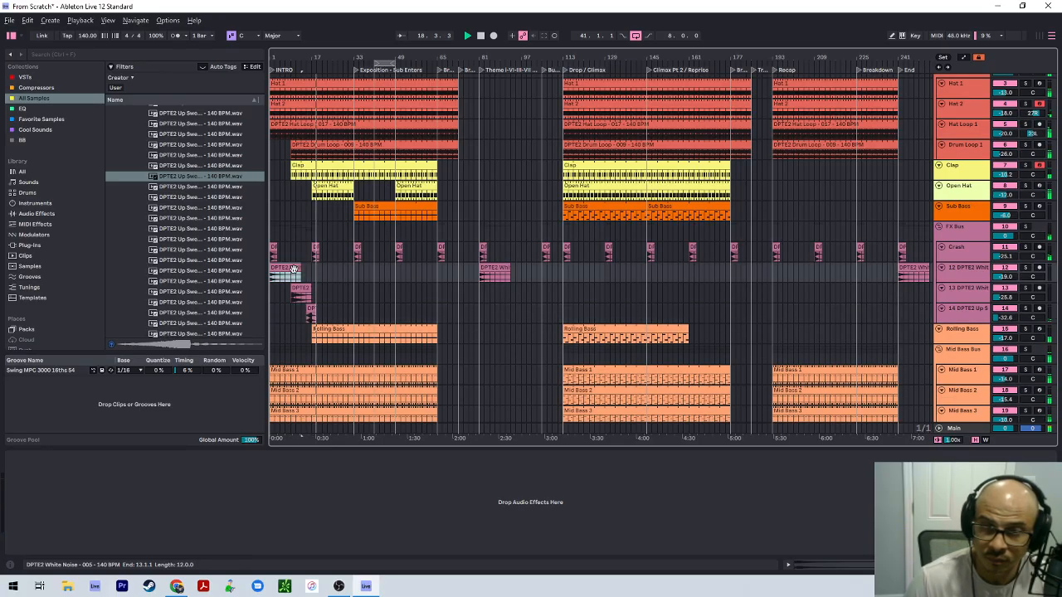
drag(277, 270, 323, 277)
scroll(319, 278, up, 10)
click(543, 277)
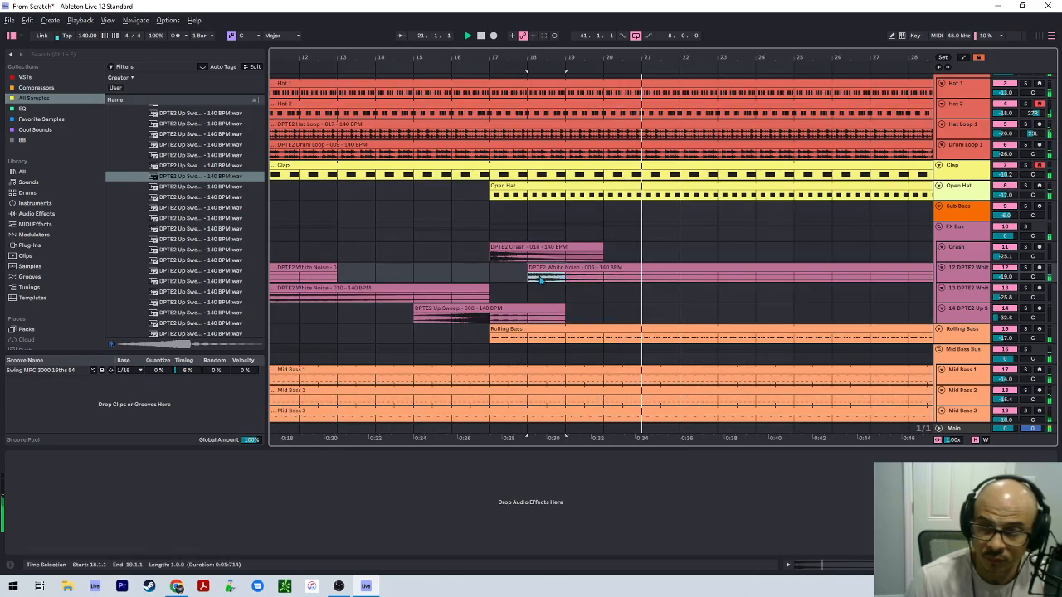
drag(544, 279, 501, 269)
key(w)
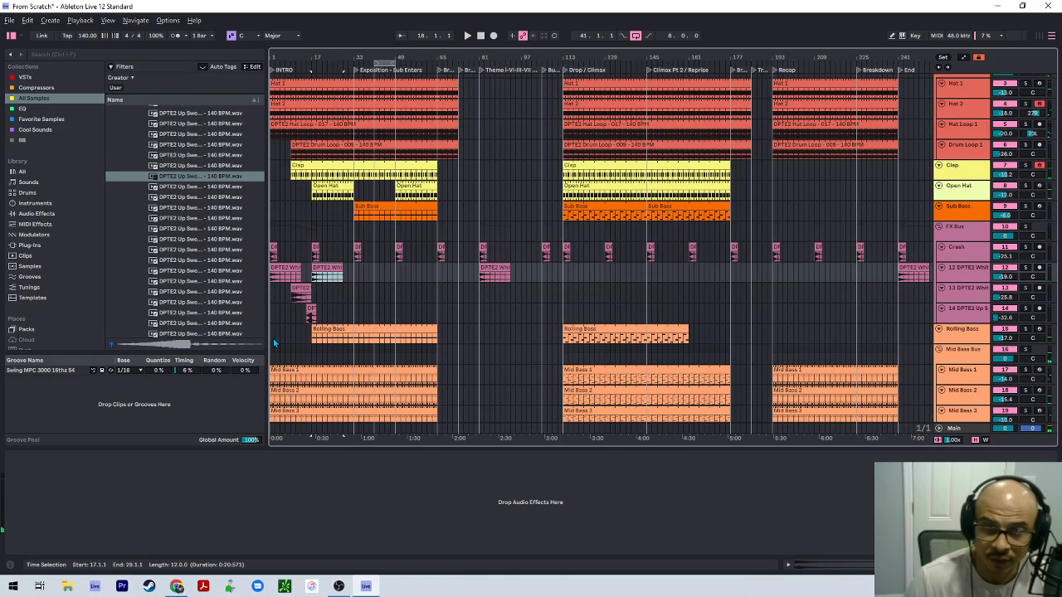
key(space)
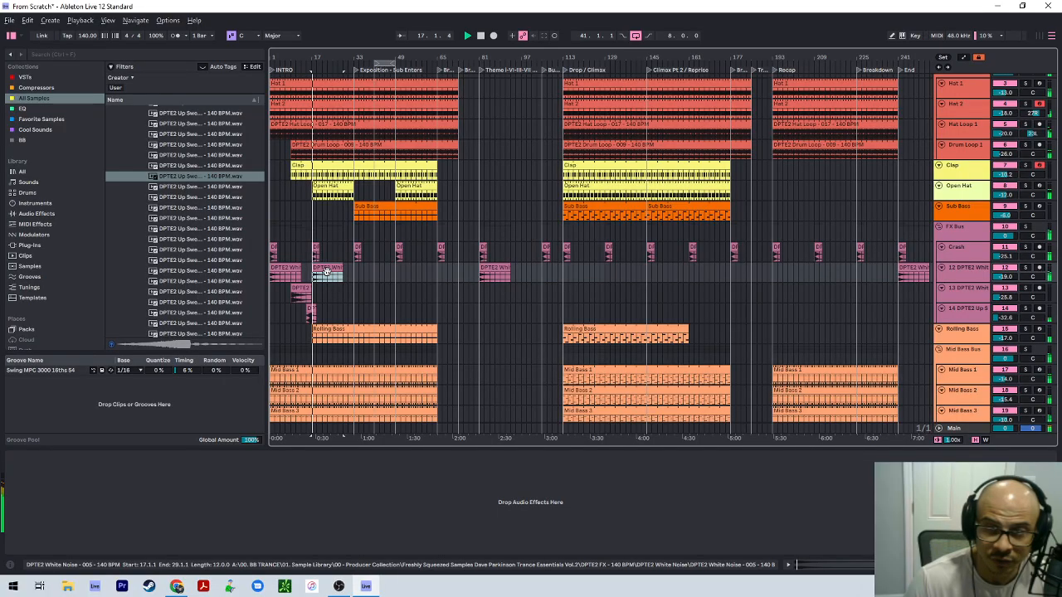
Copy the white noise clip from bar 17 to bar 33 and set the arrangement grid to 8 bars.
drag(327, 272, 374, 275)
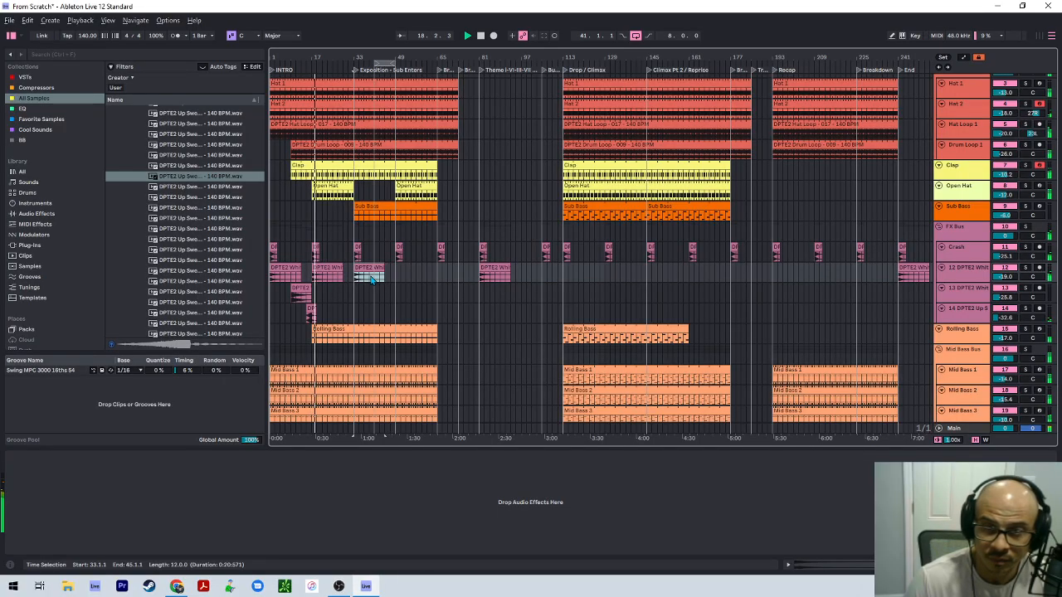
right_click(417, 279)
click(429, 396)
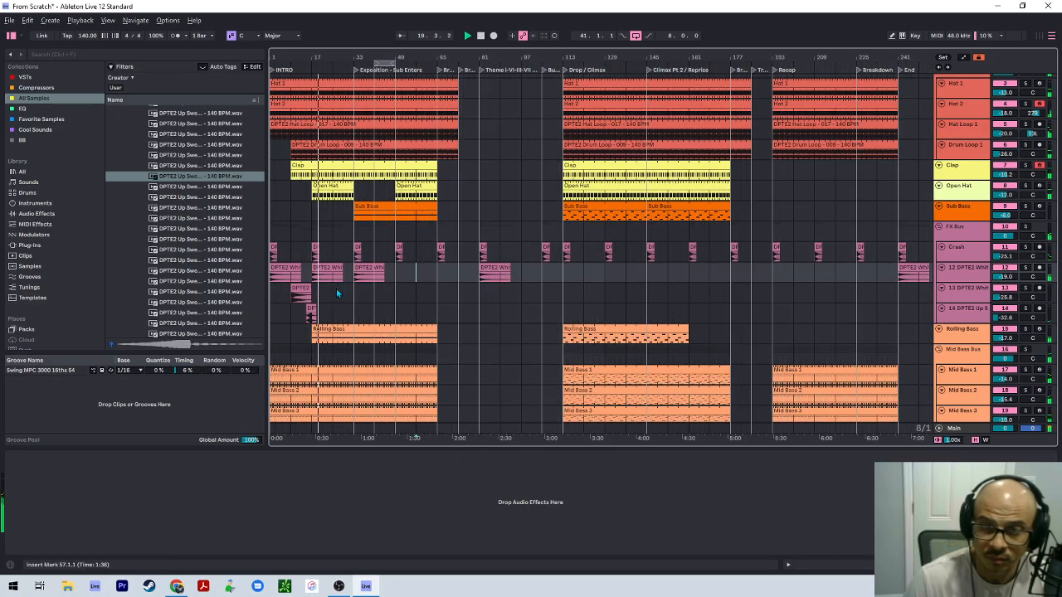
click(337, 293)
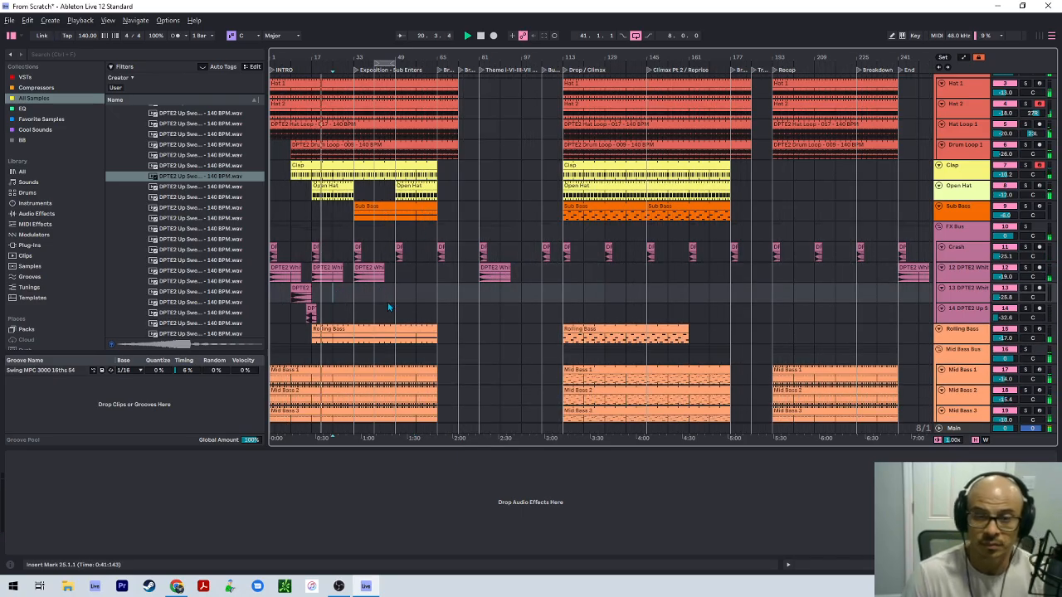
click(307, 305)
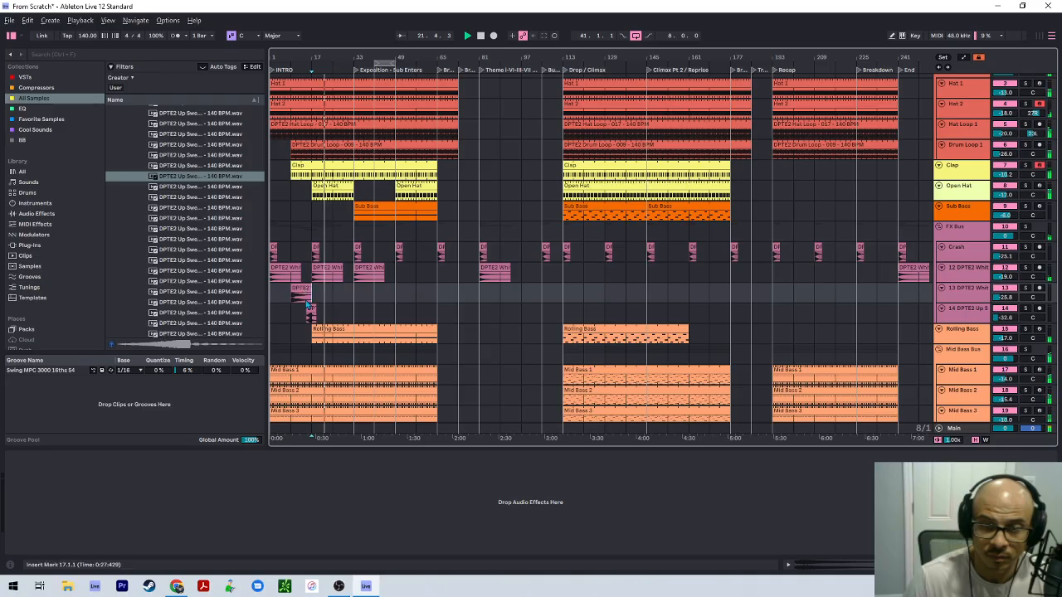
scroll(207, 286, down, 2)
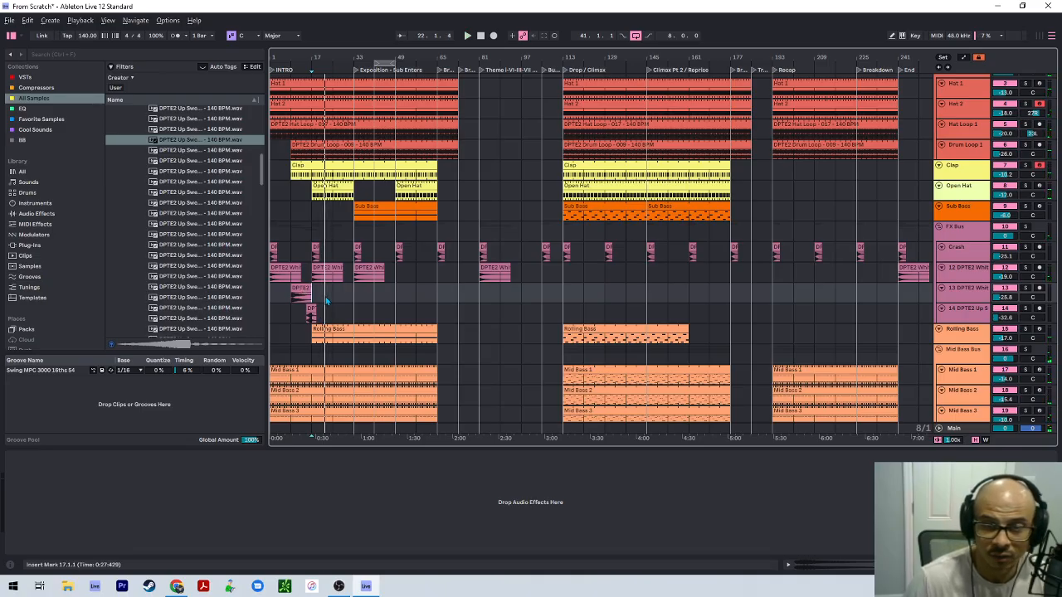
scroll(330, 91, up, 1)
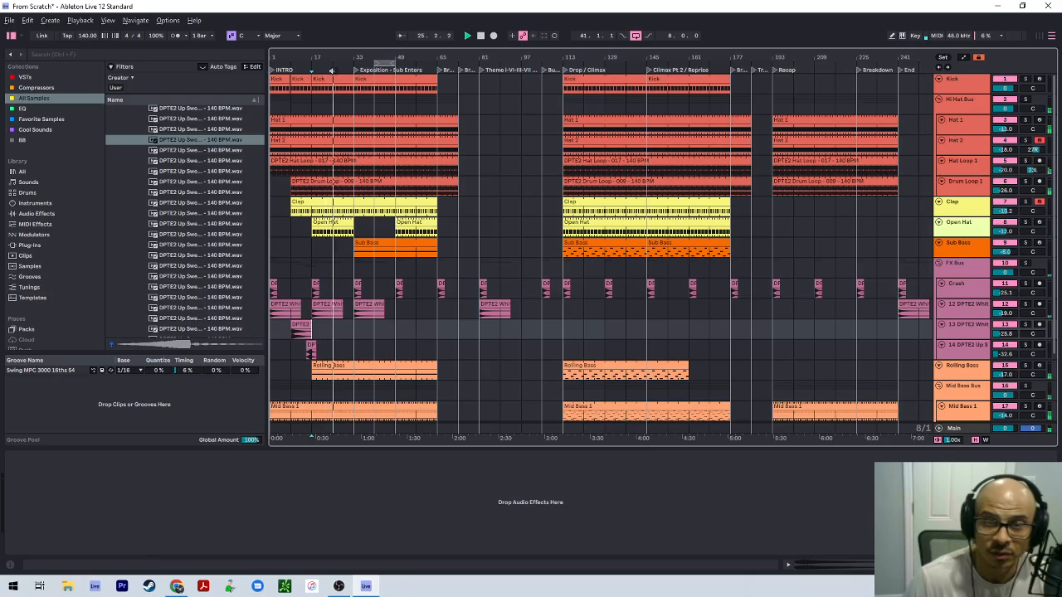
drag(336, 97, 349, 105)
click(347, 108)
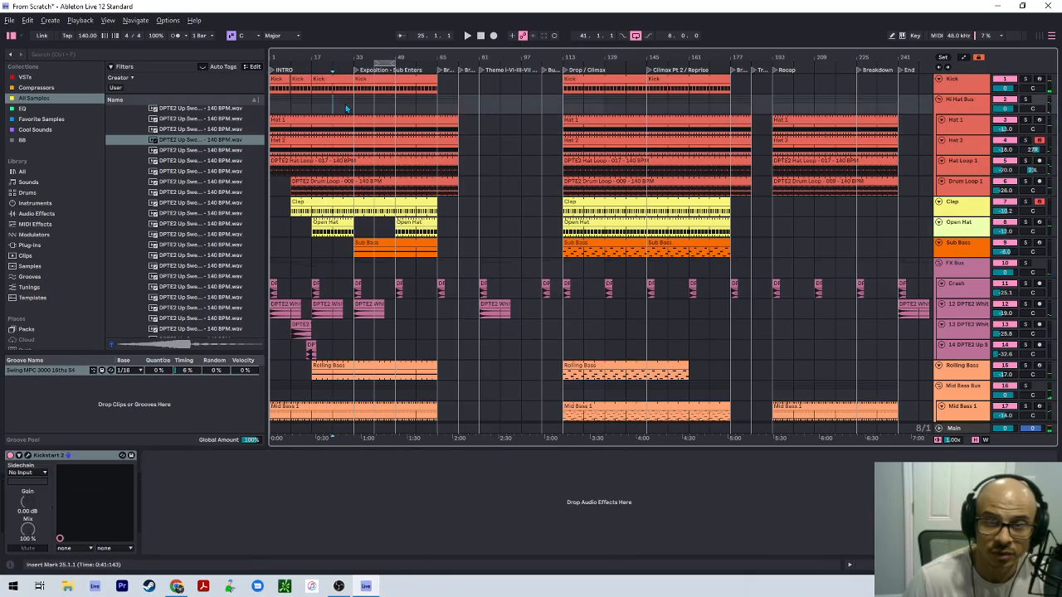
click(356, 100)
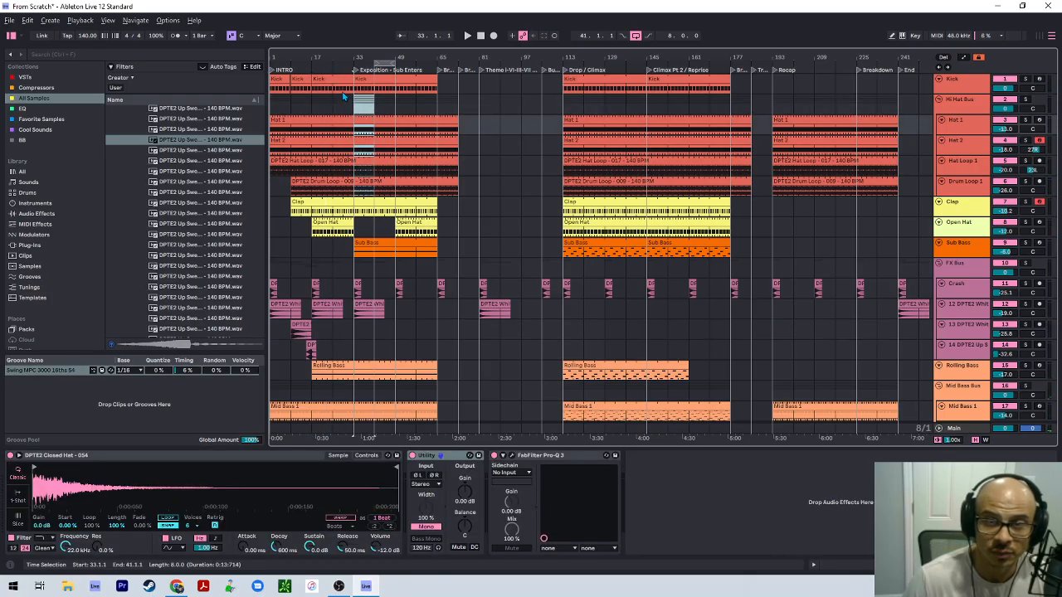
click(339, 106)
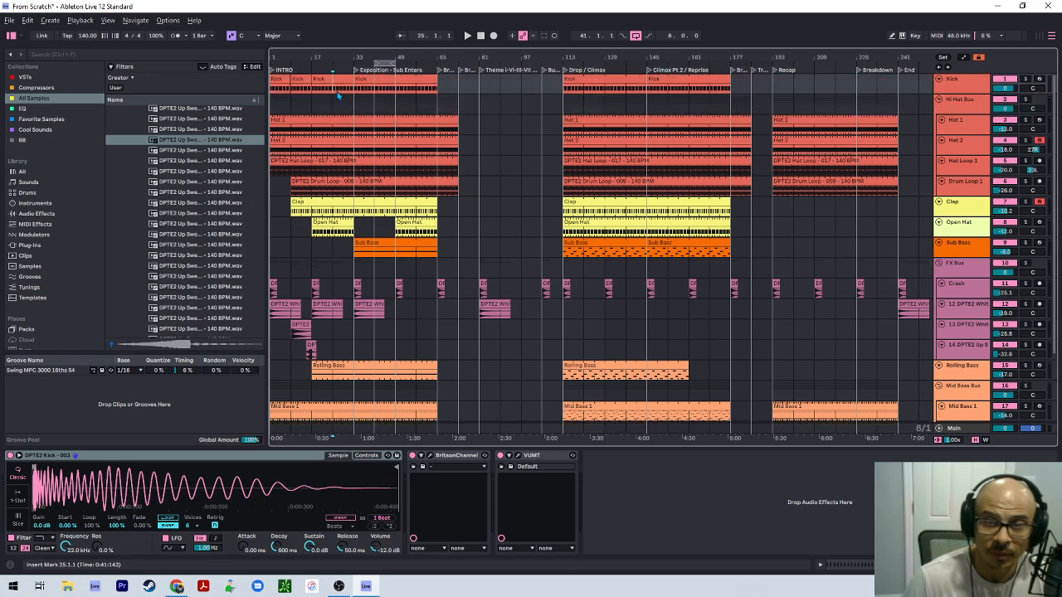
Insert an audio track below the up sweep track and place the DPTE2 Up Sweep - 015 sample on it at bar 17.
click(340, 326)
scroll(324, 336, down, 3)
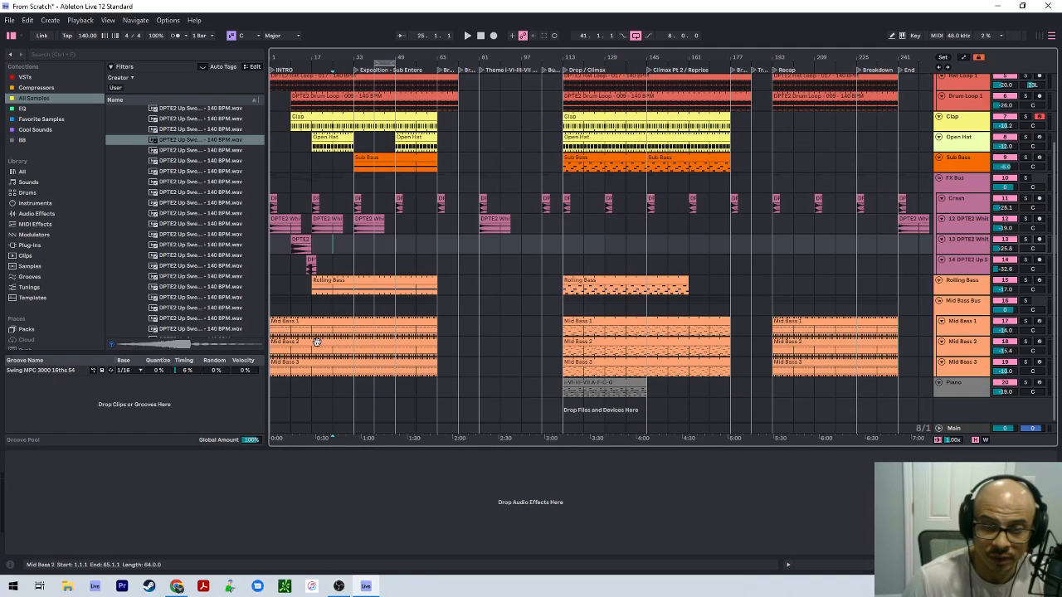
click(959, 263)
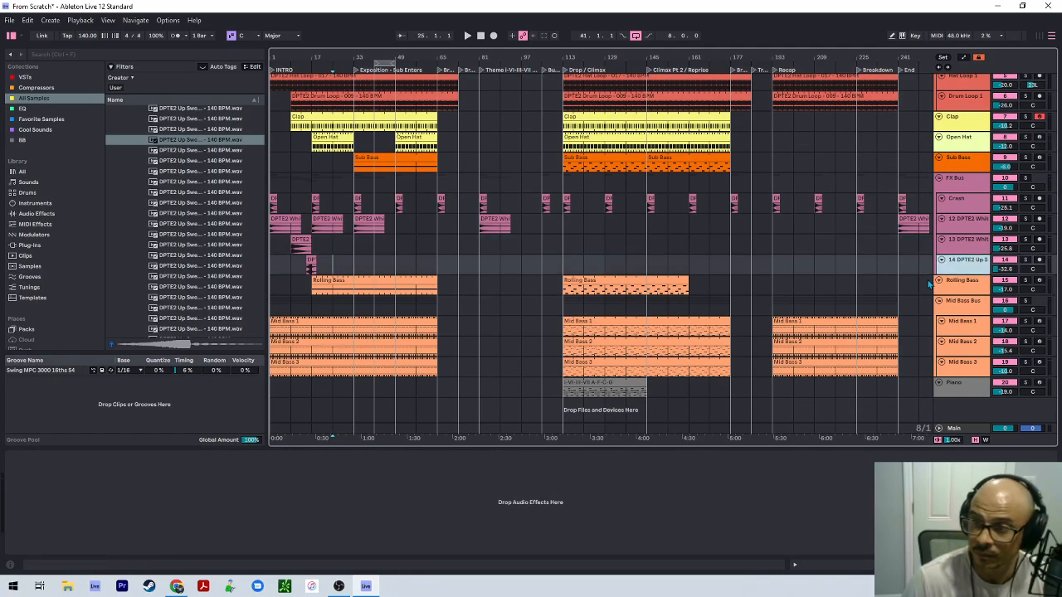
key(ctrl+t)
click(187, 215)
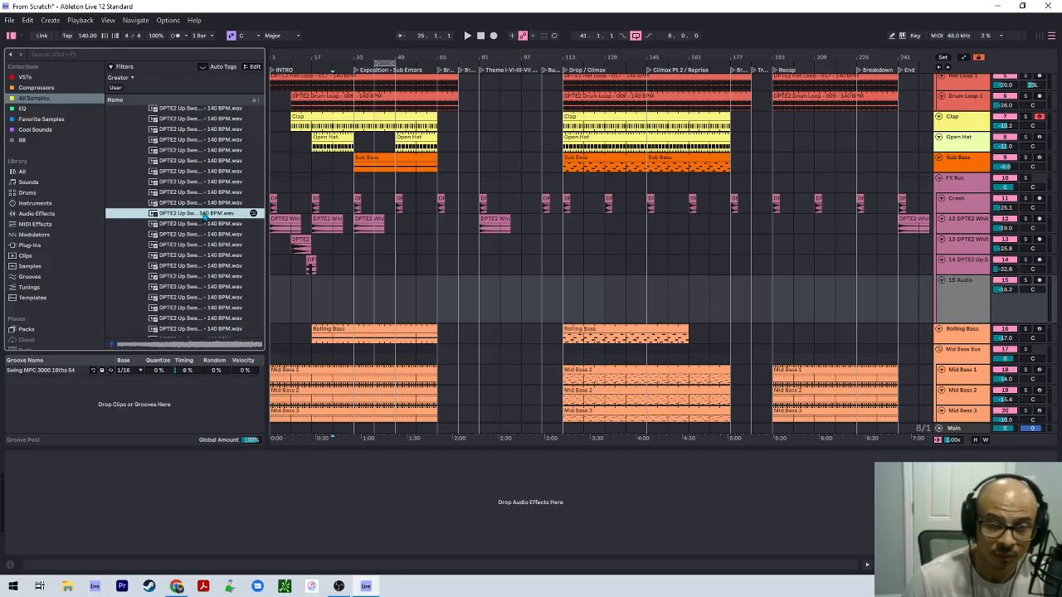
drag(205, 214, 314, 304)
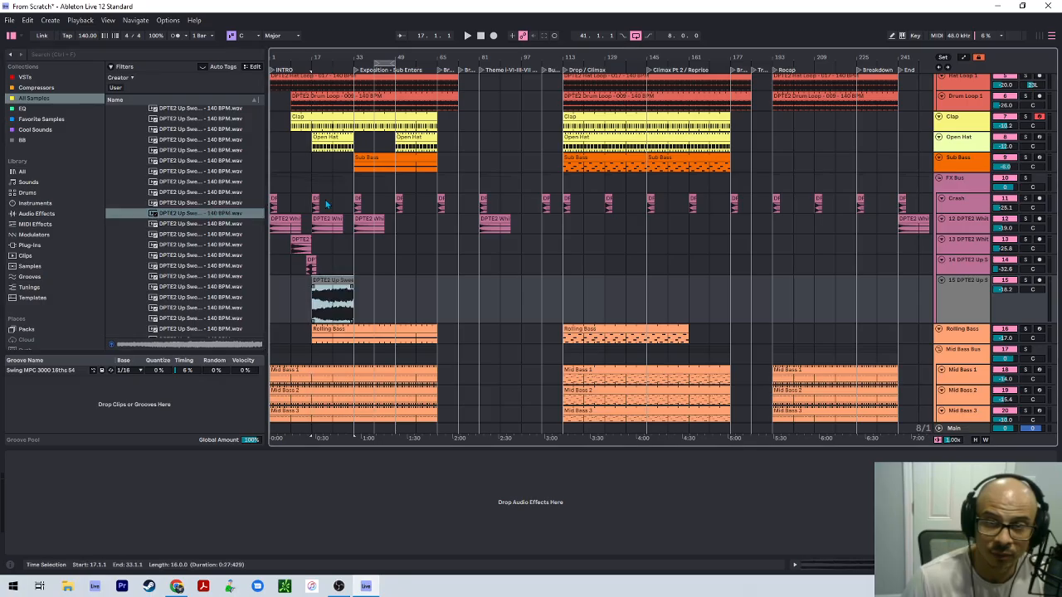
Recolour the up sweep clip at bar 17 to the mauve pink of the other FX clips.
click(314, 259)
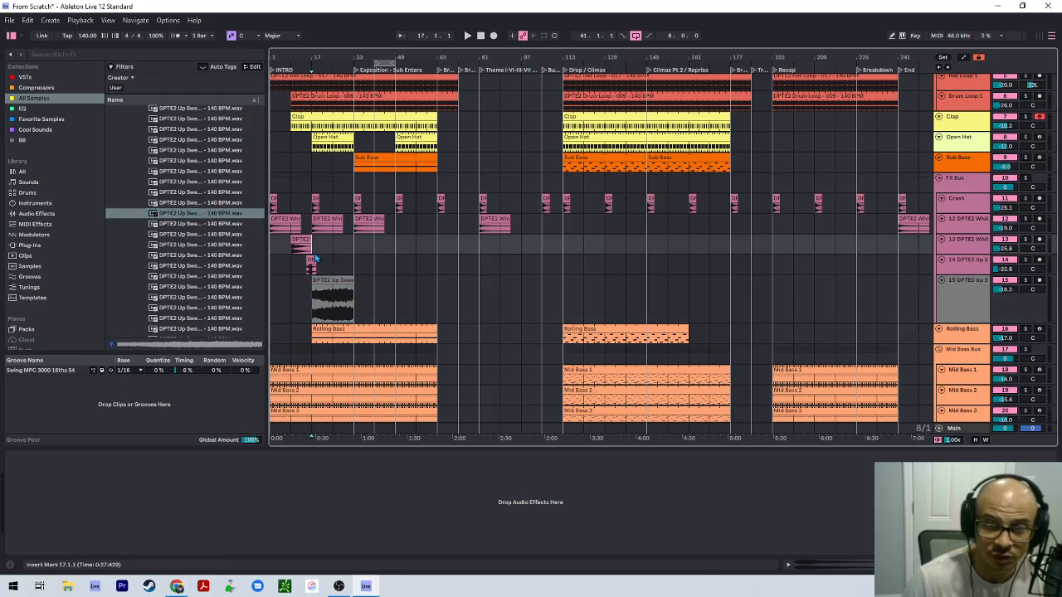
click(331, 299)
right_click(330, 300)
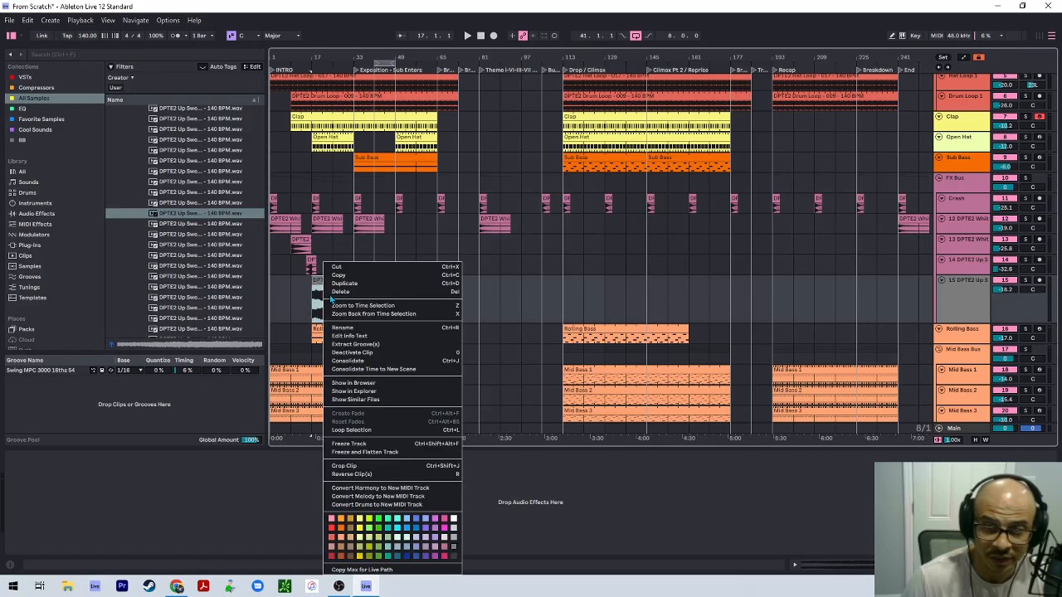
click(437, 548)
right_click(333, 283)
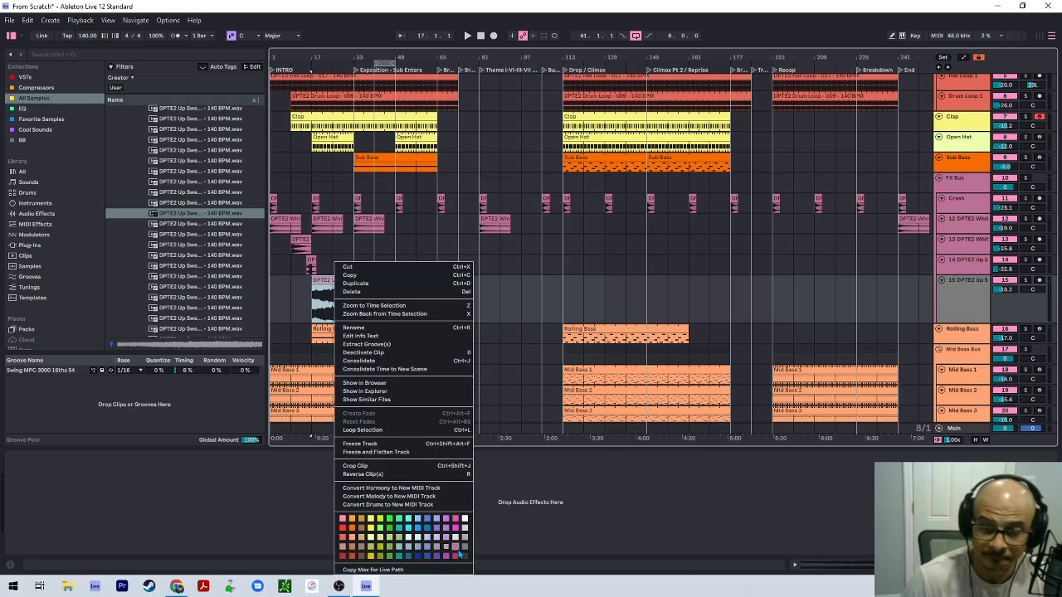
click(458, 554)
Set the new up sweep track's volume to -29.5 dB during playback from bar 17 and recolour the track to match the FX tracks.
key(space)
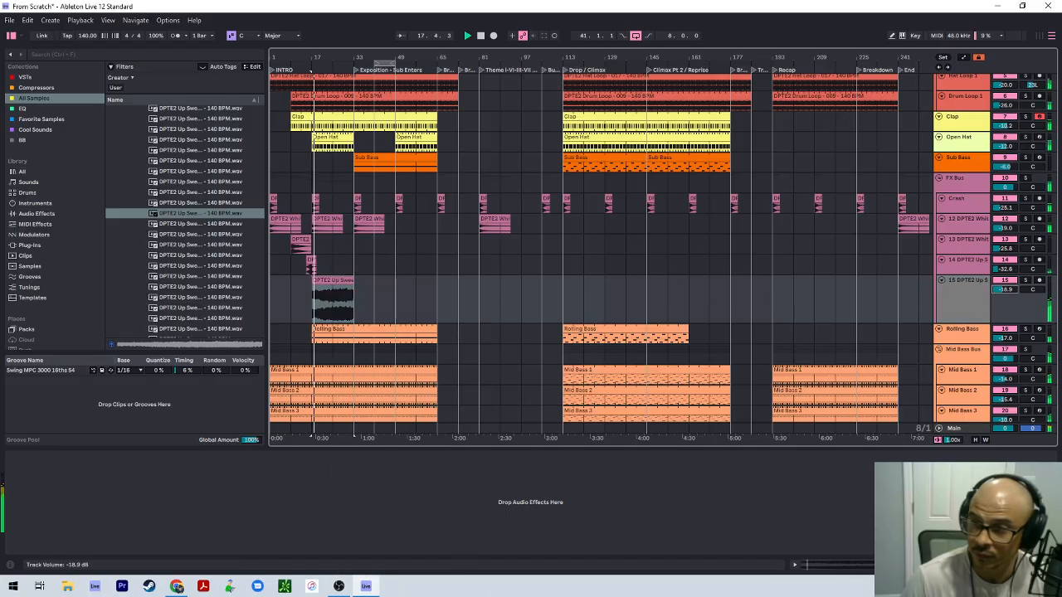
right_click(952, 293)
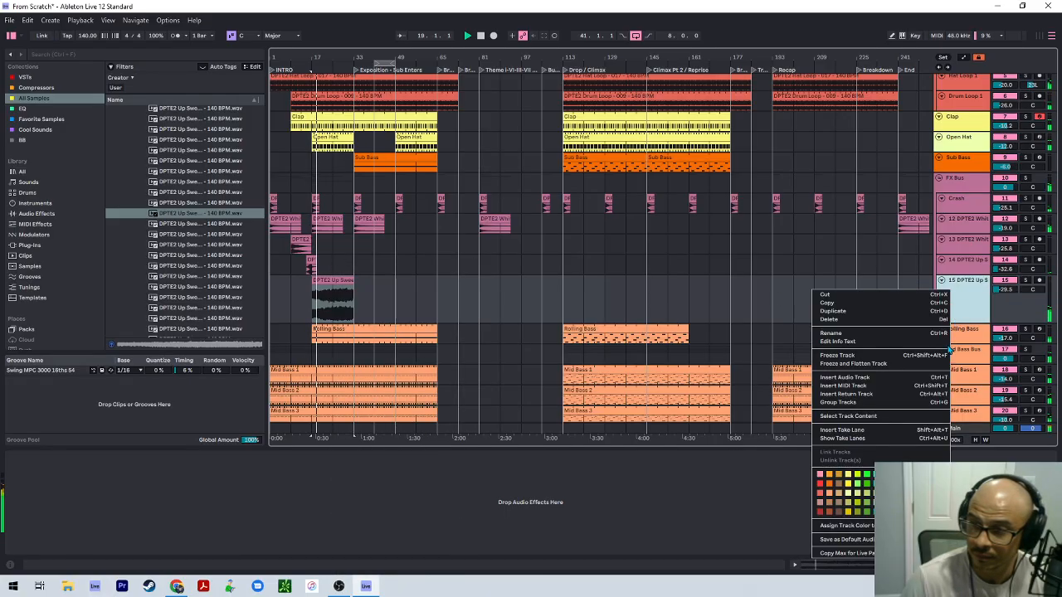
click(951, 456)
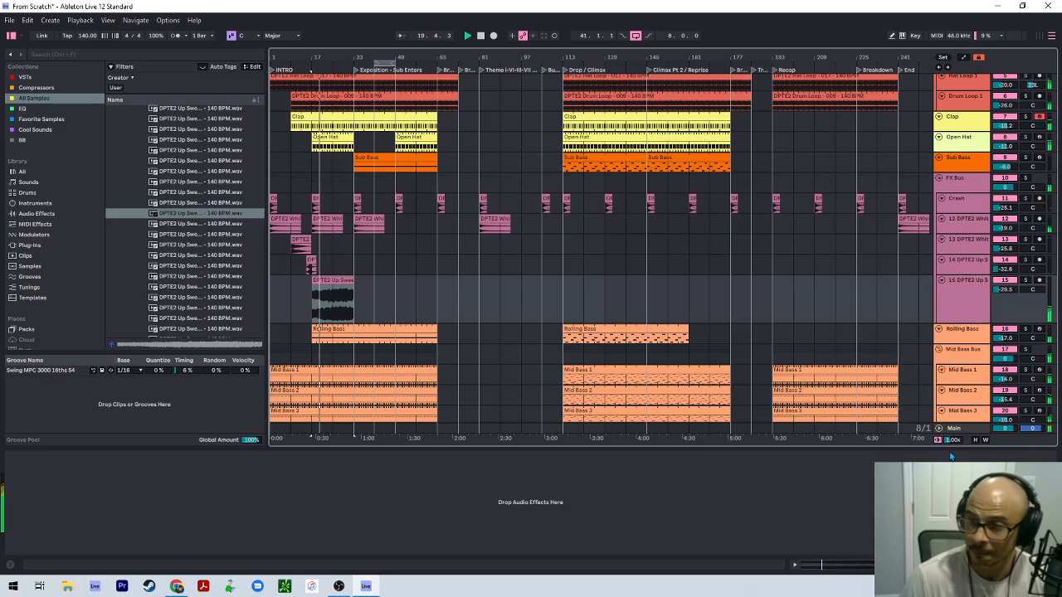
Load FabFilter Pro-Q 3 from the VSTs collection onto the new up sweep track and open the plug-in window.
click(970, 296)
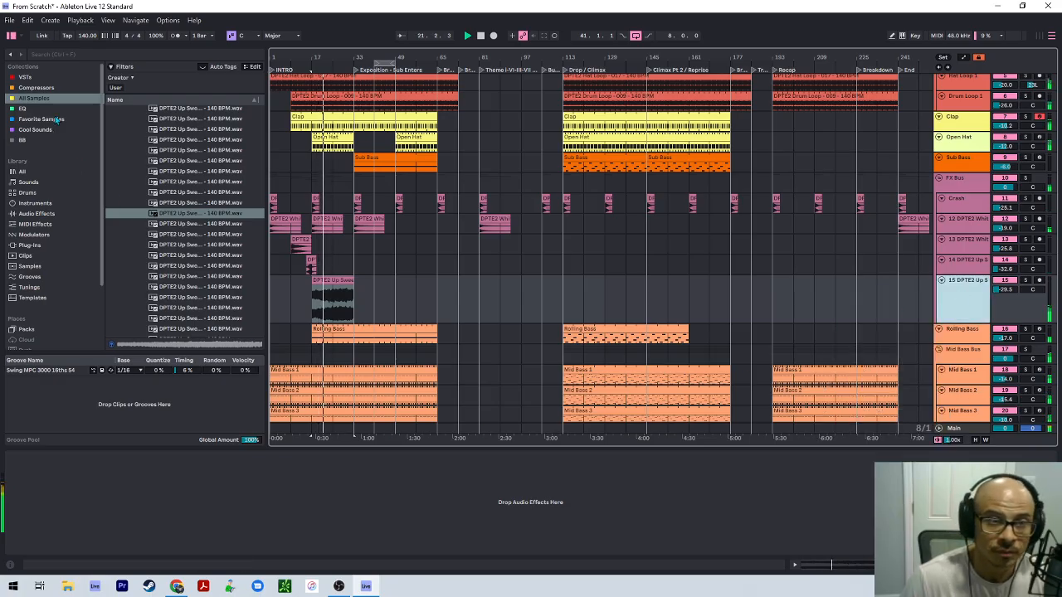
click(29, 78)
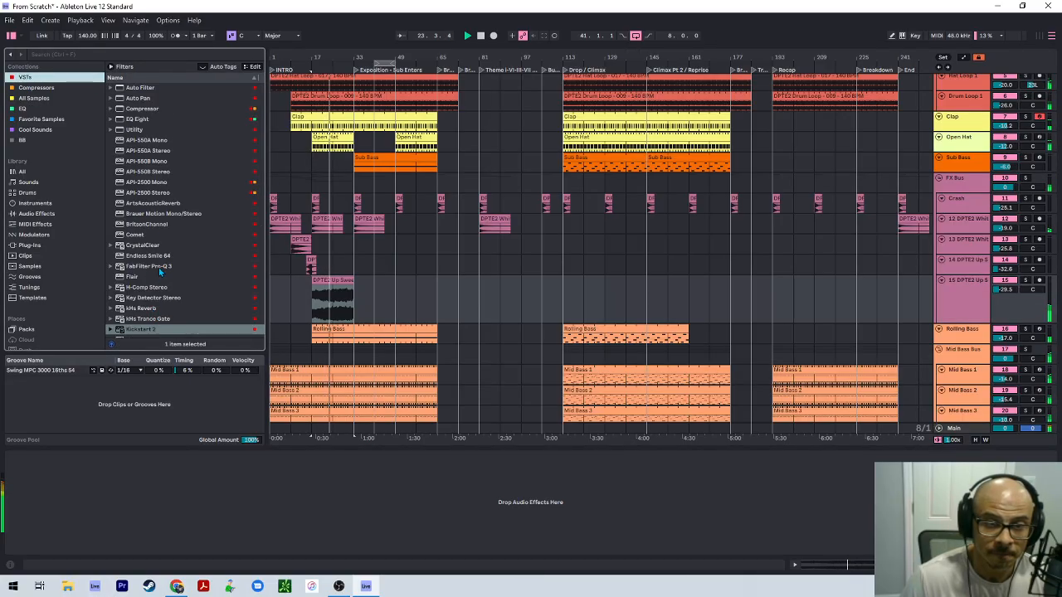
drag(160, 266, 100, 481)
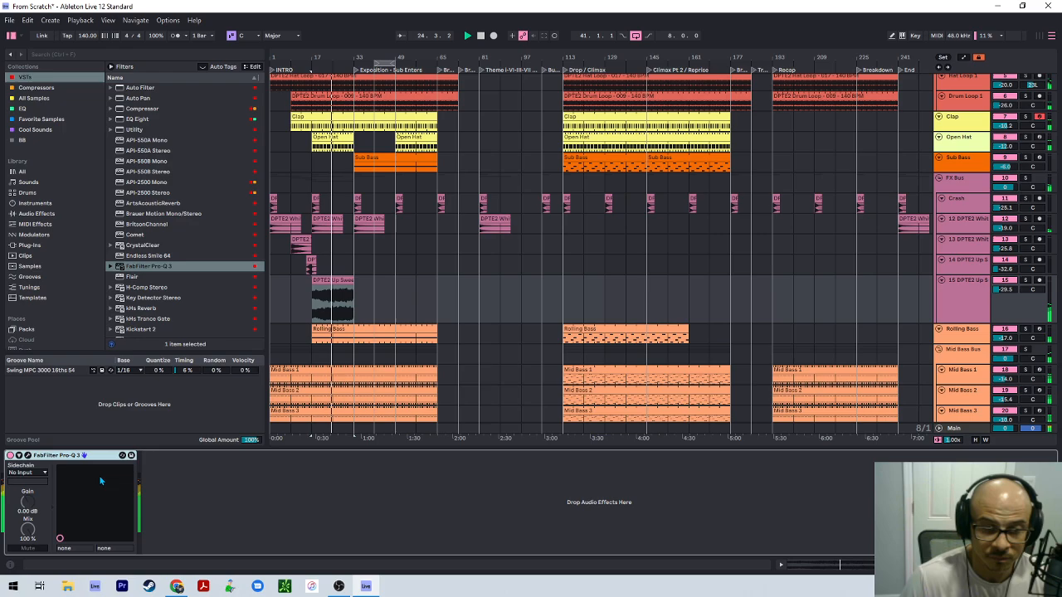
click(29, 455)
Add a 12 dB/oct low cut band at 220 Hz in the up sweep's equalizer and close the plug-in window.
click(12, 270)
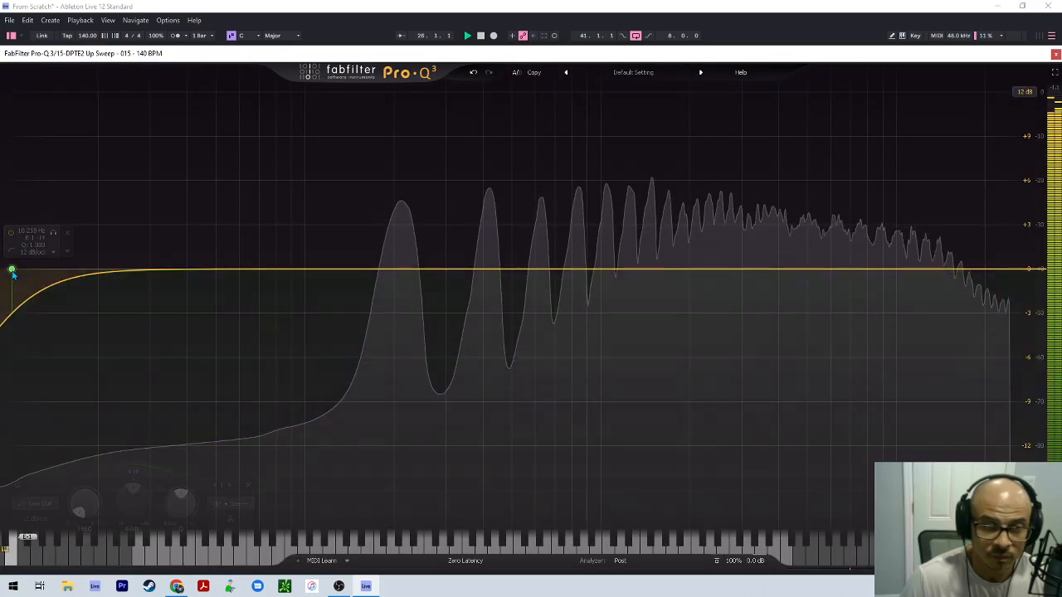
double_click(37, 232)
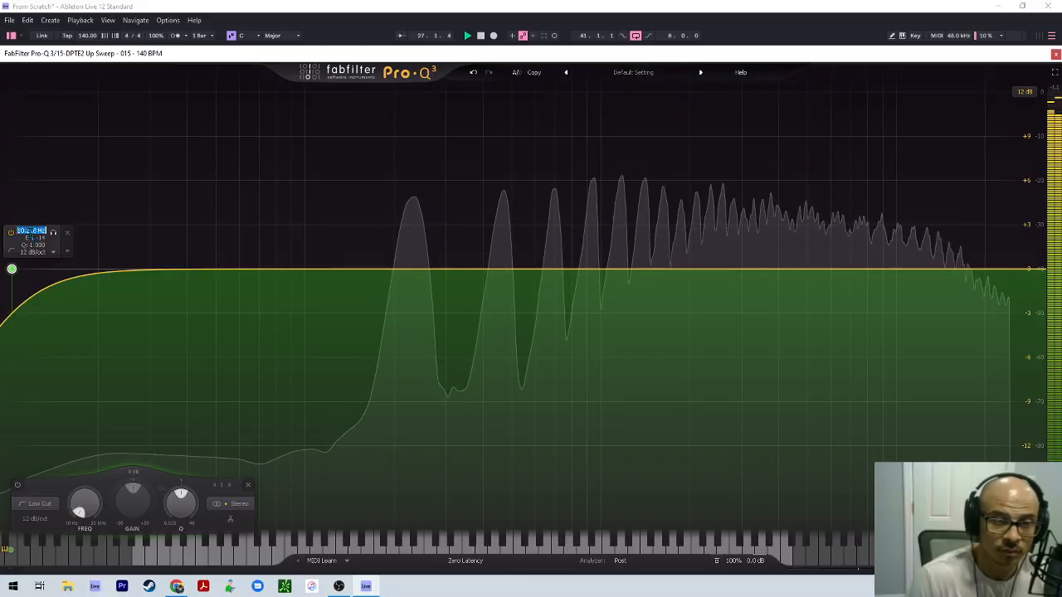
text(220)
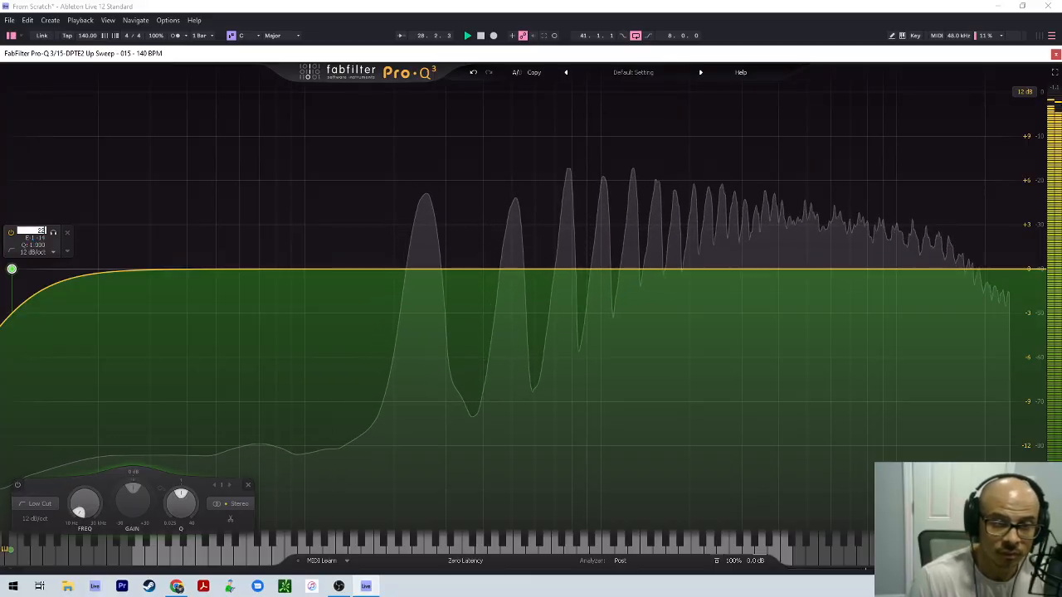
key(Return)
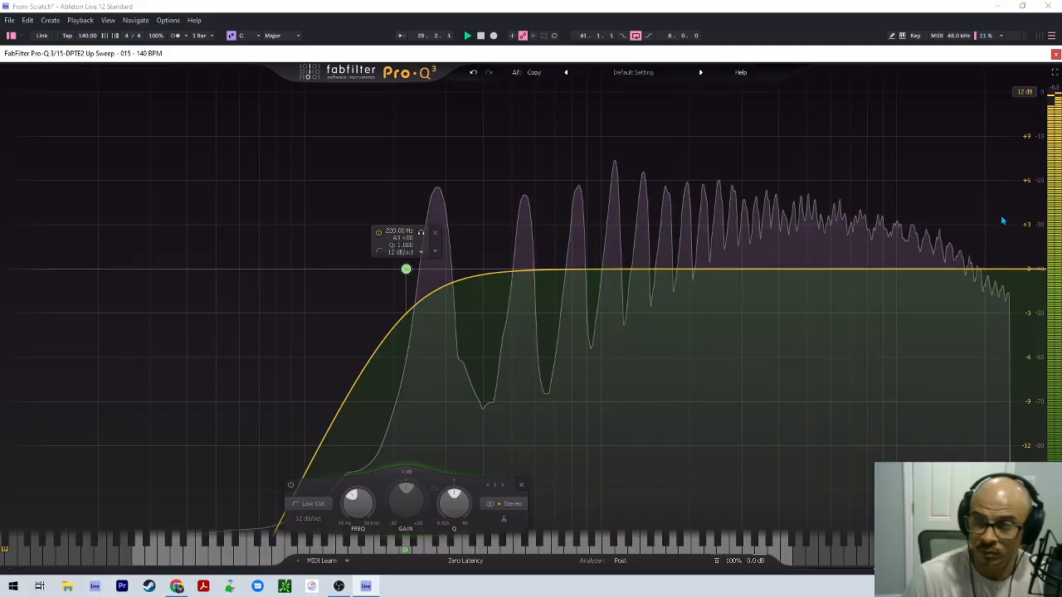
click(1055, 54)
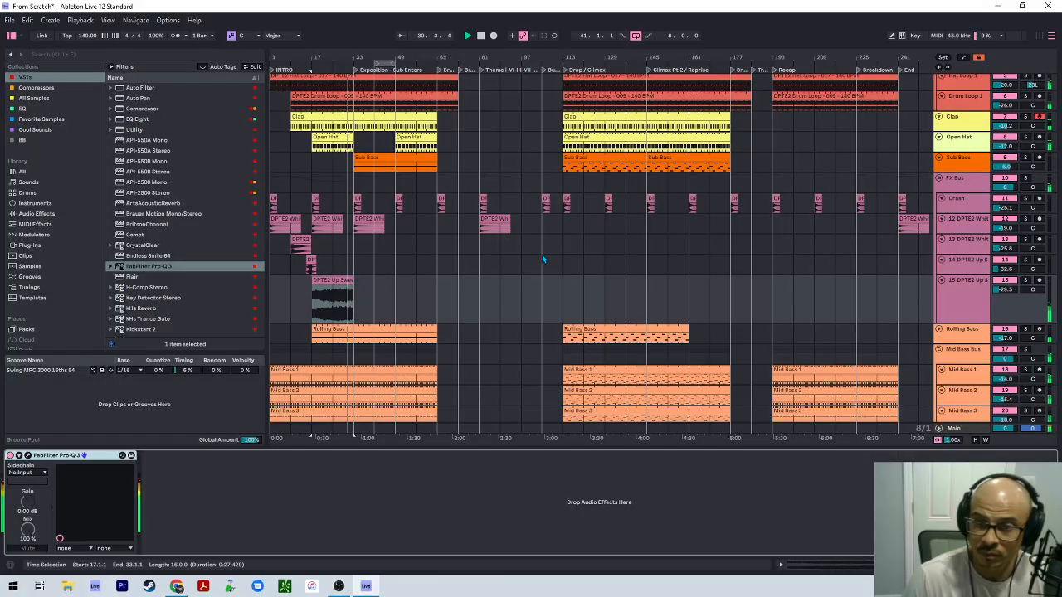
Zoom in on the Kick track around bar 33 and set the arrangement grid to 1 bar.
scroll(352, 301, up, 3)
click(350, 290)
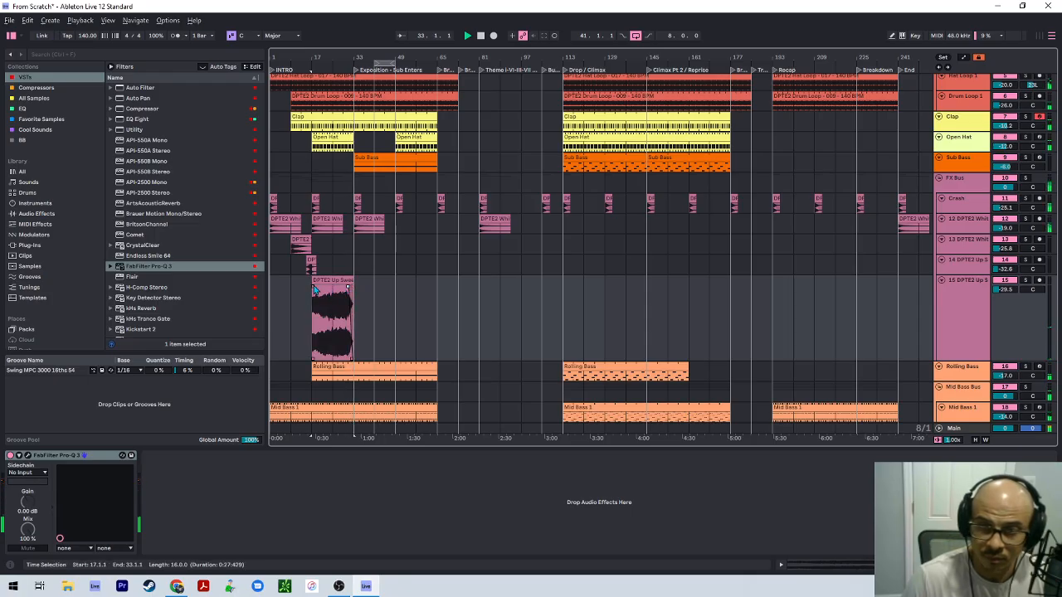
scroll(320, 289, down, 3)
scroll(336, 98, up, 4)
click(336, 98)
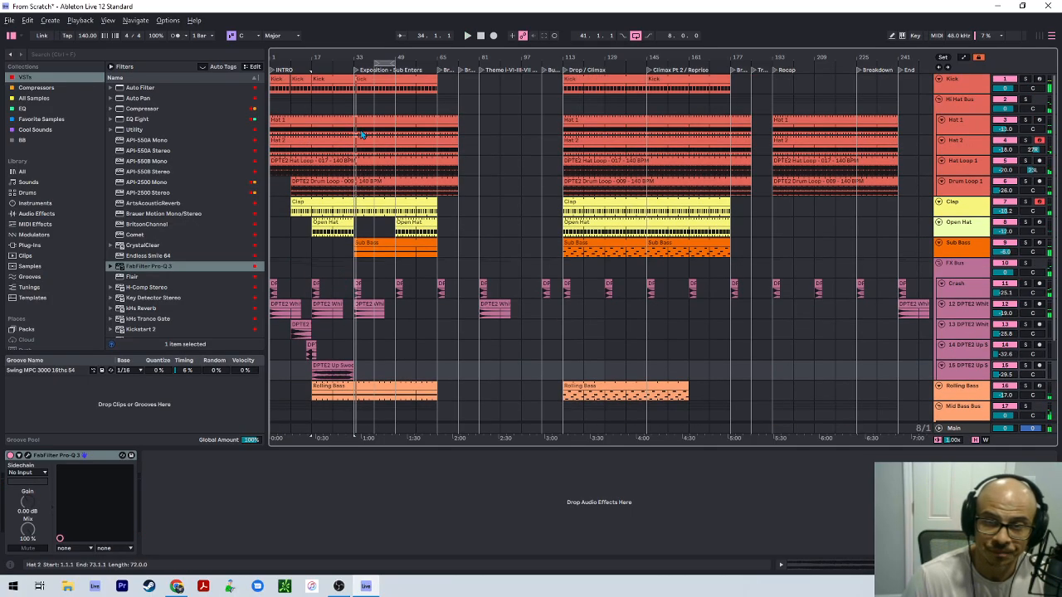
key(z)
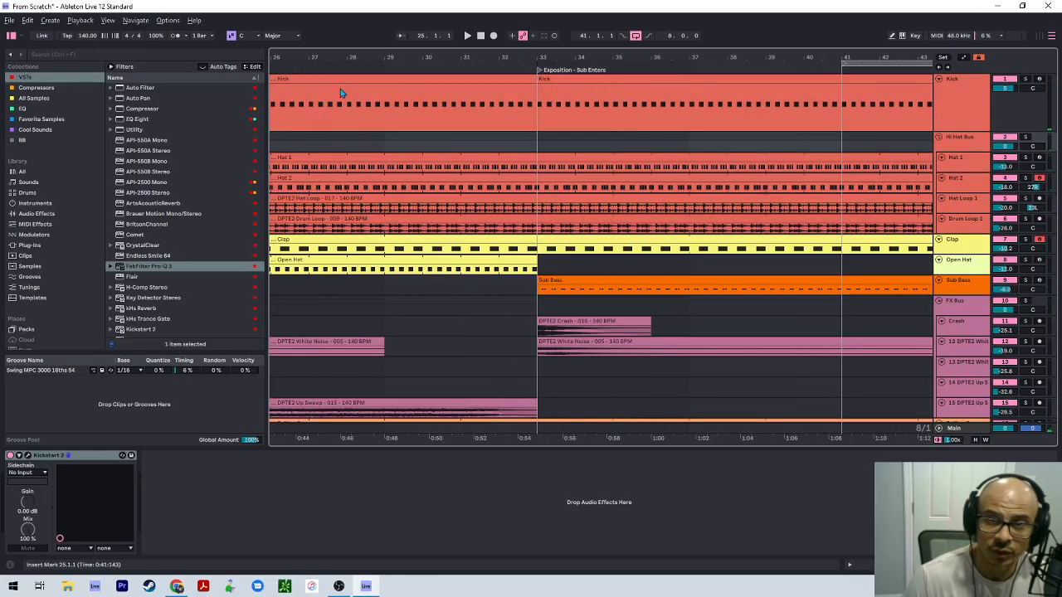
right_click(371, 106)
click(446, 276)
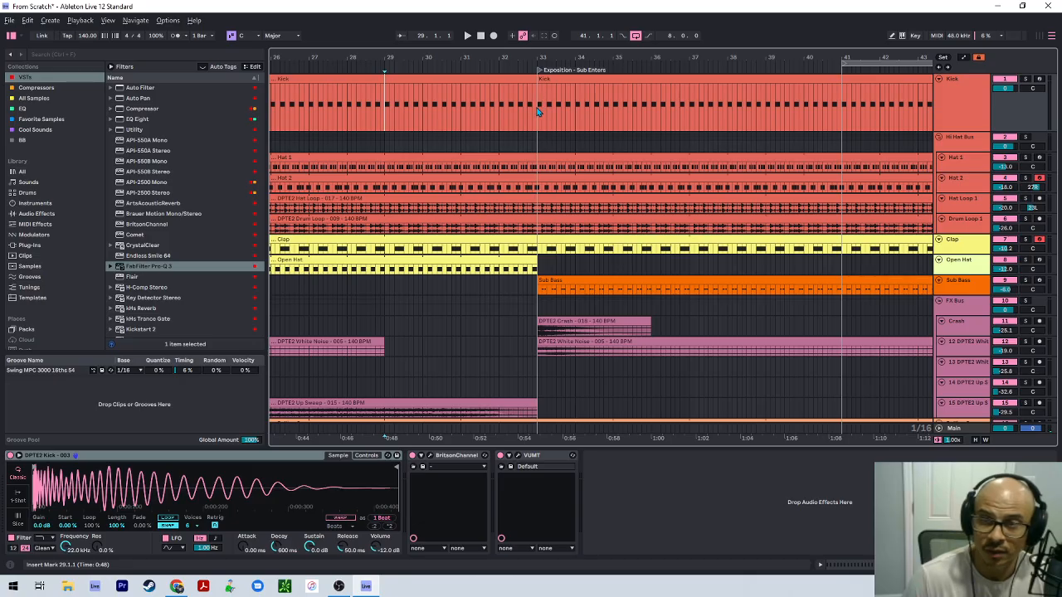
right_click(510, 134)
click(617, 213)
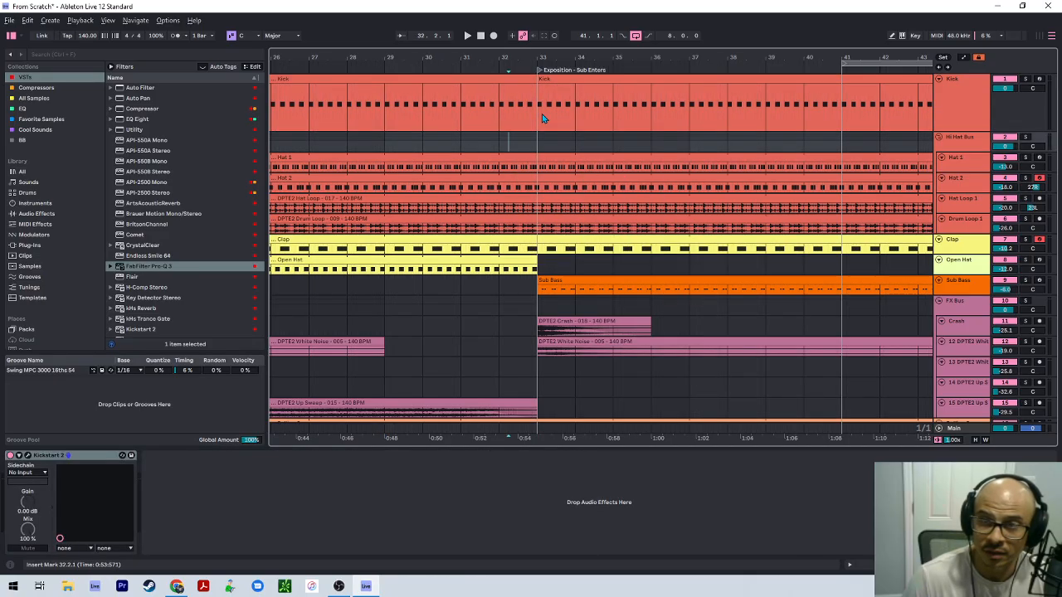
Set the grid to 1/16, delete the kick from 29.2 up to bar 33 and play back the drop-out.
drag(540, 114, 386, 114)
scroll(394, 115, left, 3)
scroll(395, 114, left, 1)
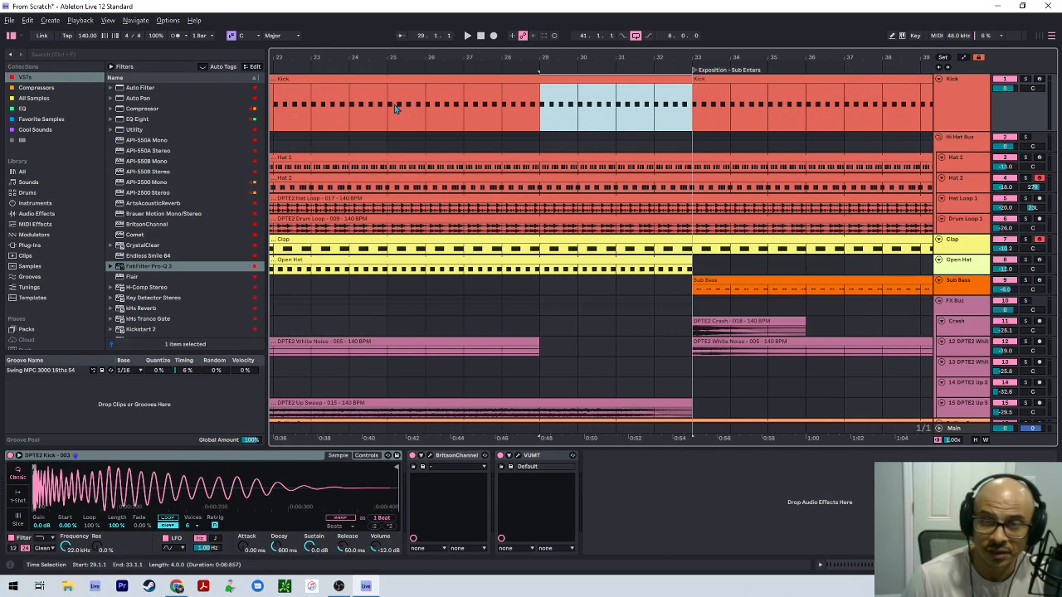
key(w)
key(z)
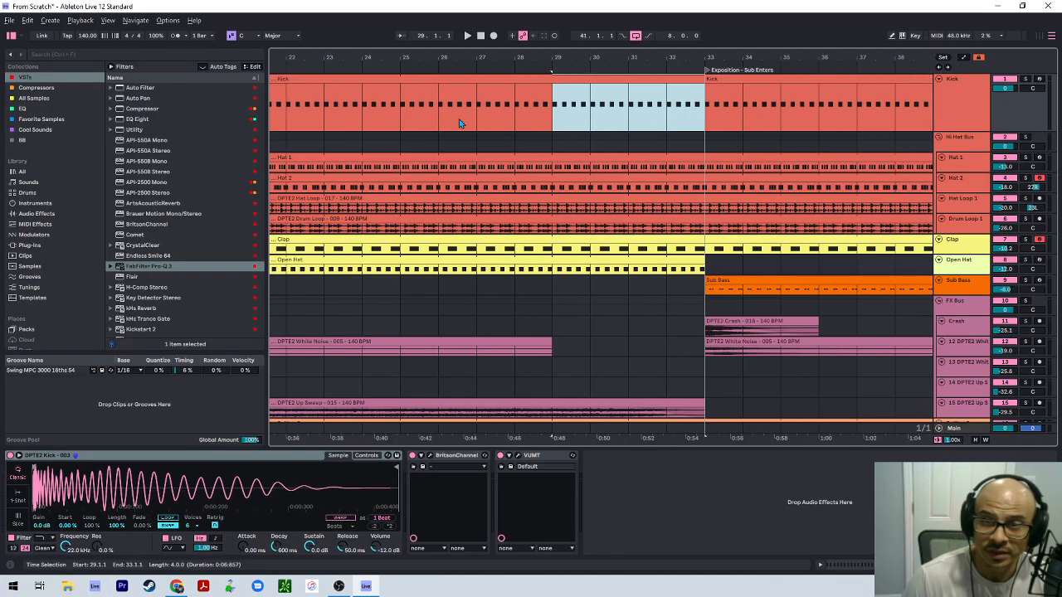
drag(539, 115, 551, 107)
right_click(555, 111)
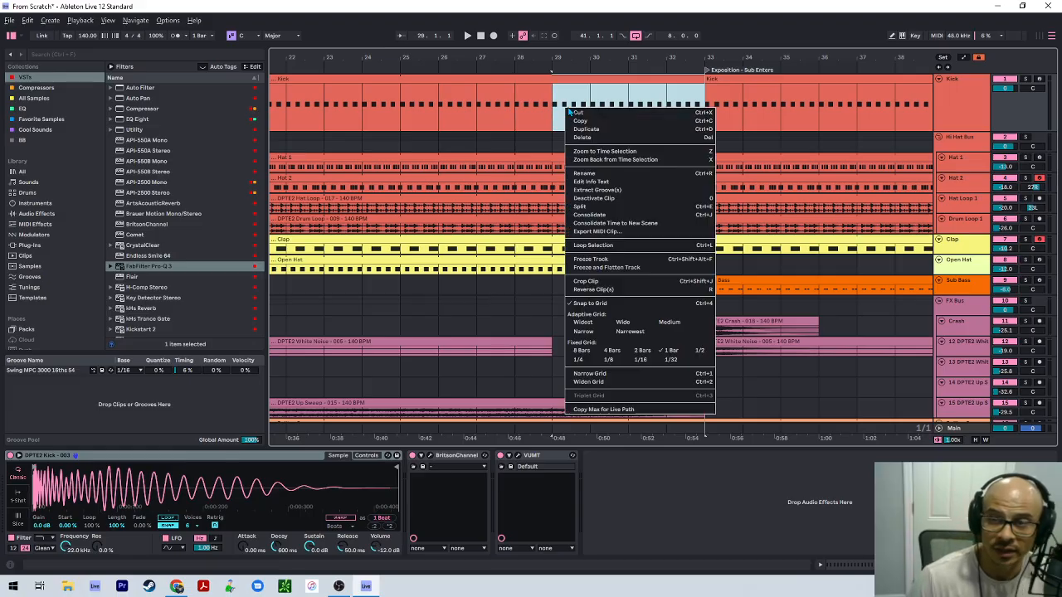
click(640, 360)
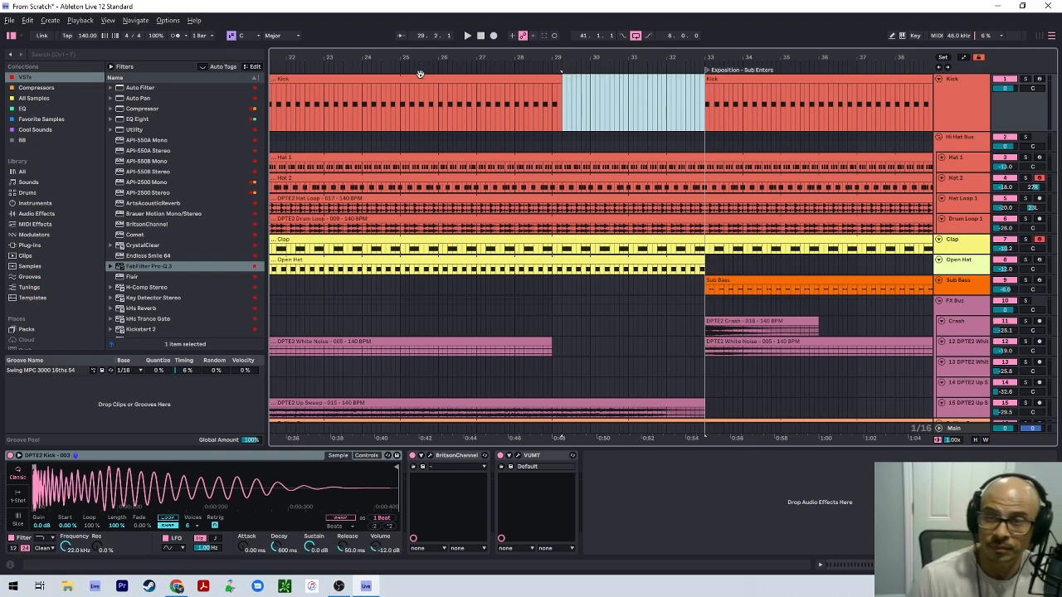
key(Delete)
key(space)
Set the arrangement grid to 1 bar and copy the bar 33 crash to bar 29 on the Crash track.
scroll(581, 166, down, 5)
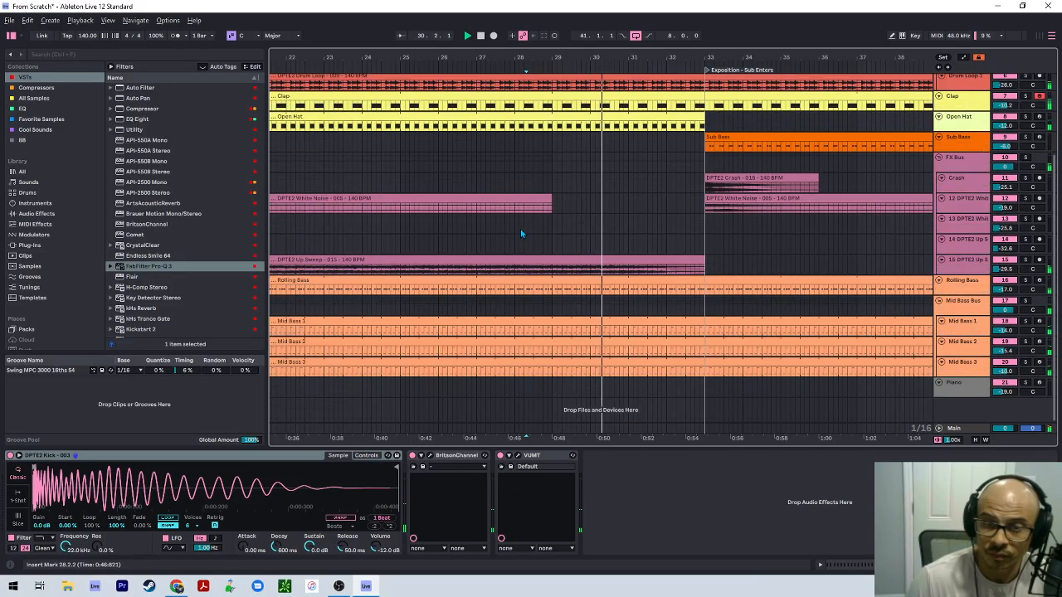
key(w)
right_click(373, 238)
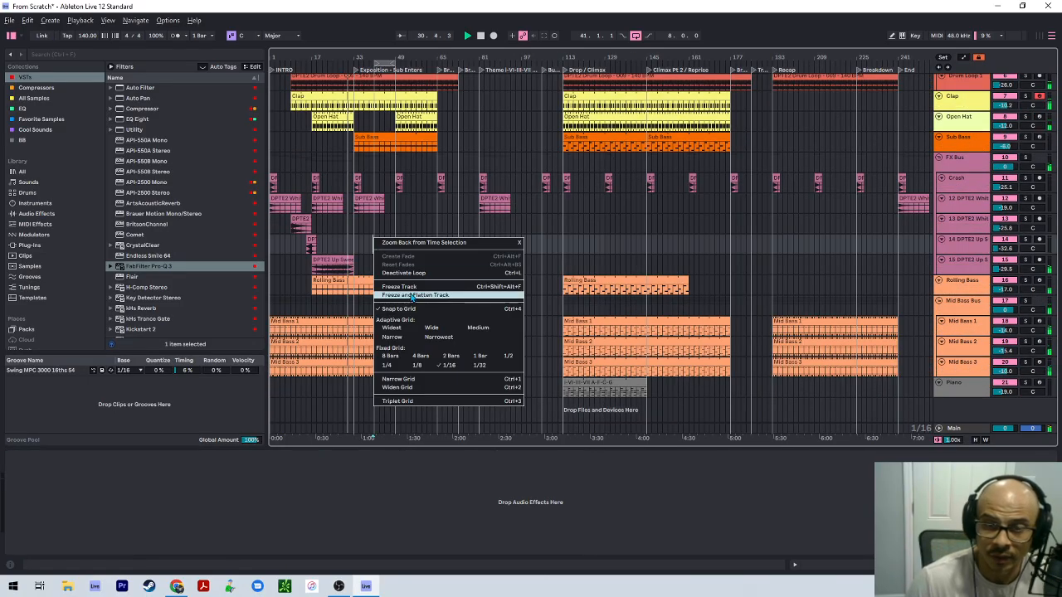
click(390, 356)
key(z)
right_click(376, 188)
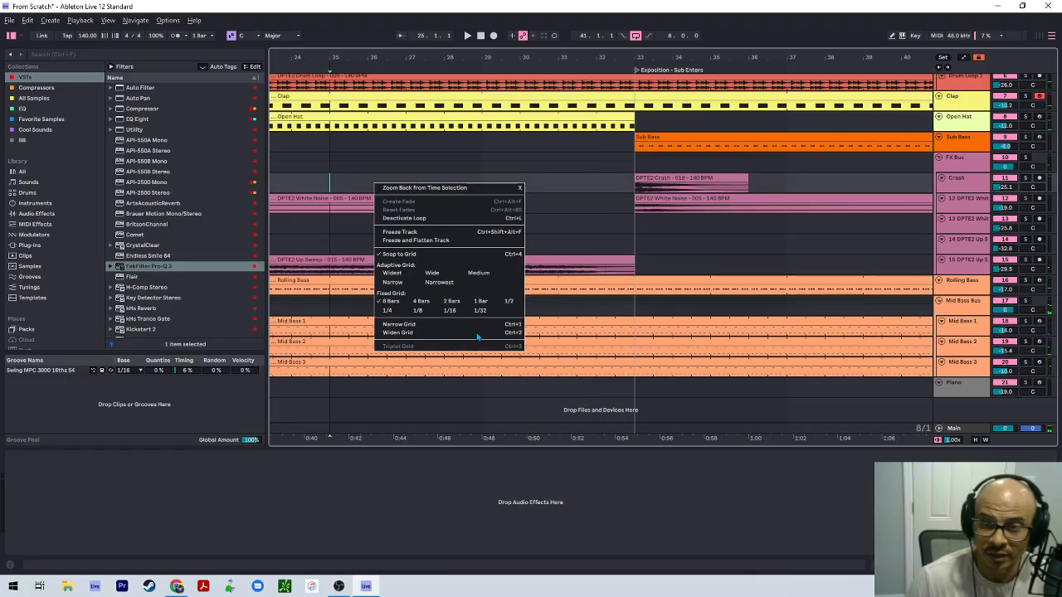
click(484, 302)
drag(715, 179, 561, 185)
Play back the arrangement from bar 28 into the Exposition section to review the crash and up sweep.
click(445, 180)
key(space)
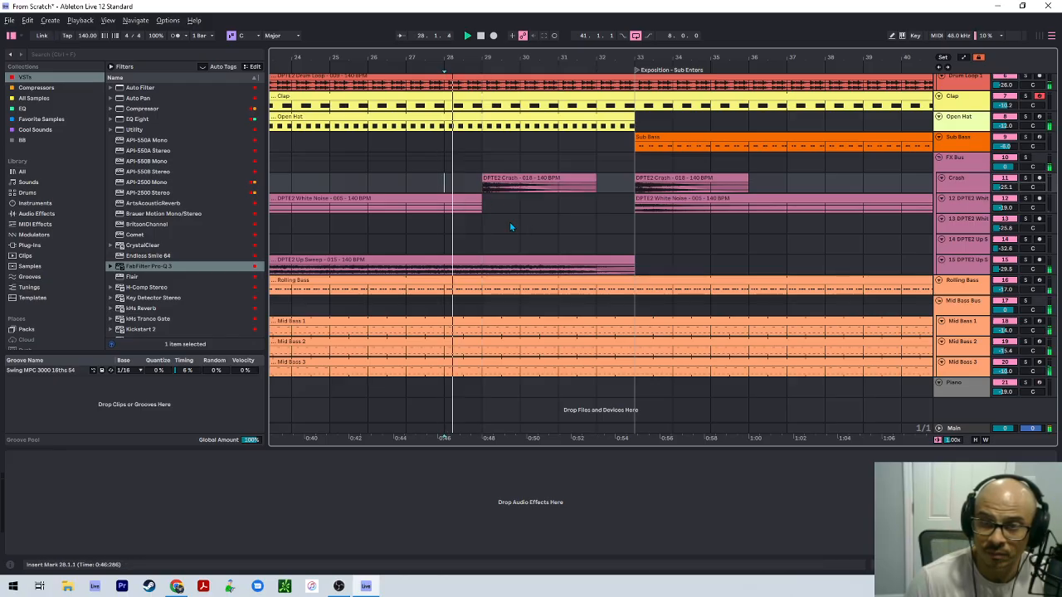
key(ctrl+alt+i)
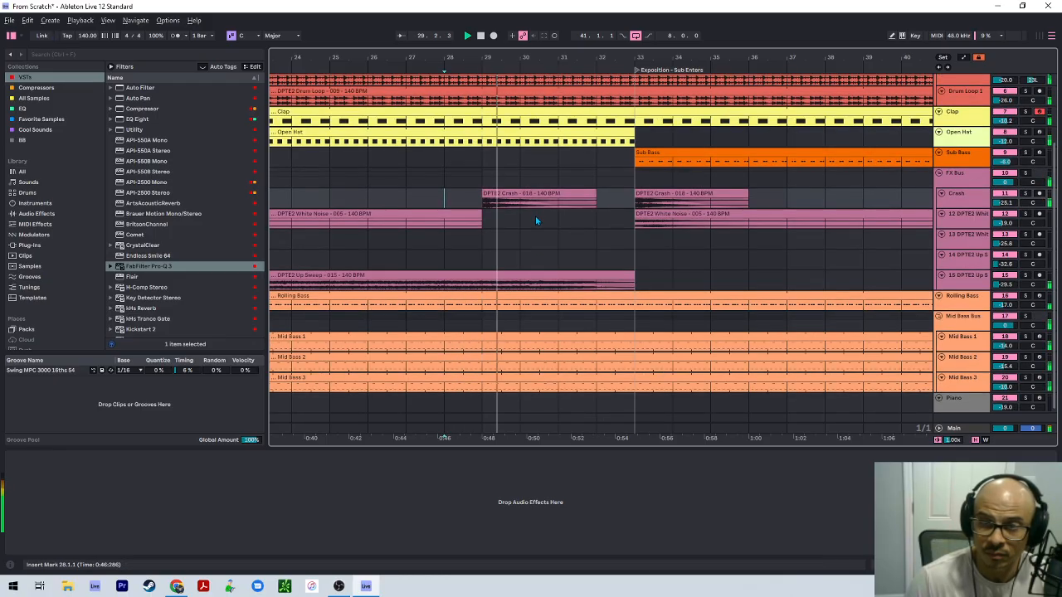
click(399, 190)
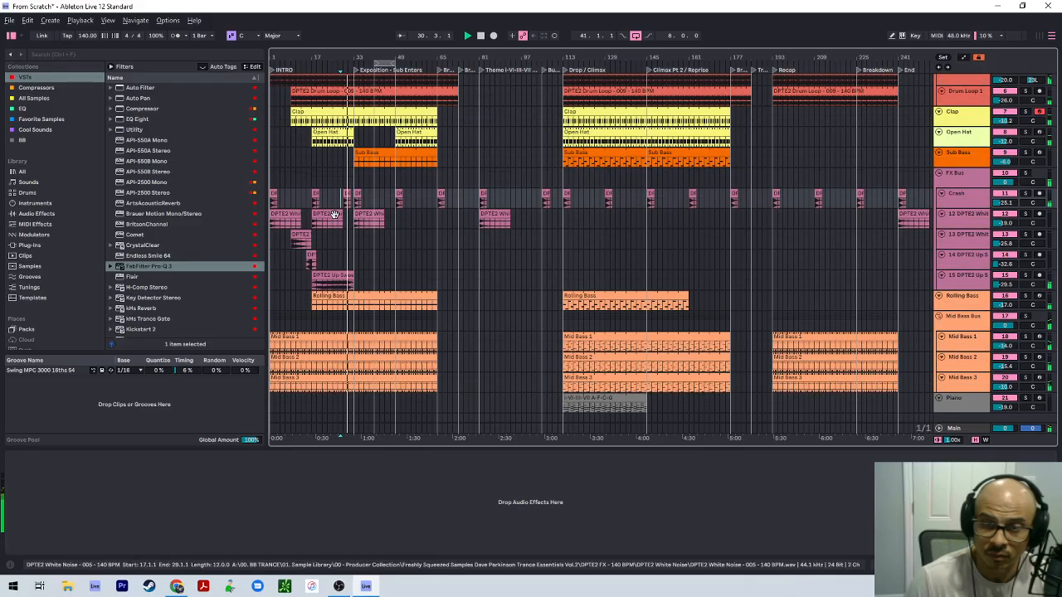
scroll(345, 277, up, 3)
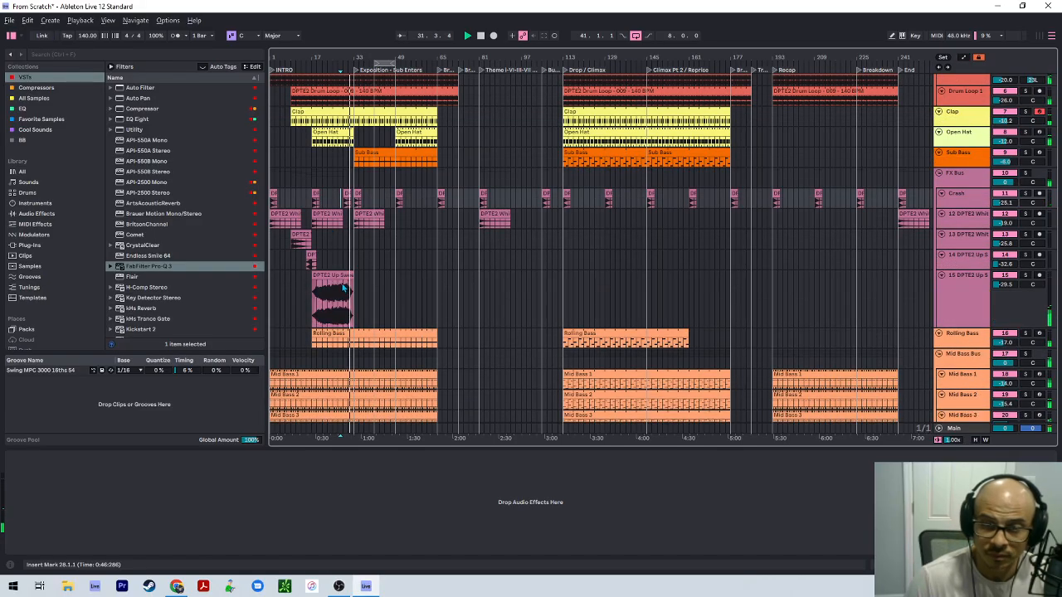
click(348, 283)
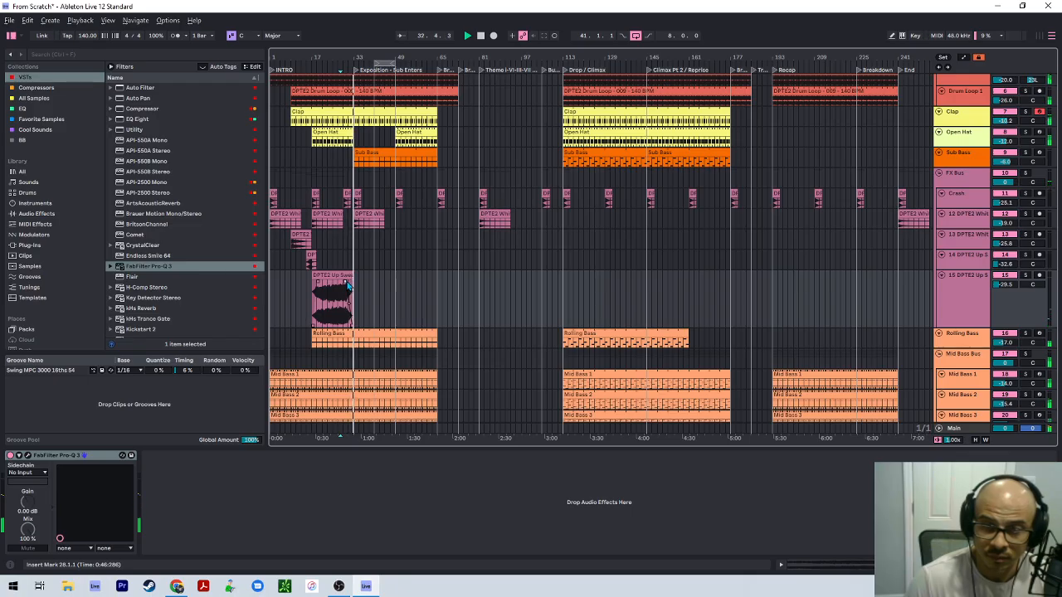
scroll(331, 164, up, 5)
scroll(377, 141, down, 5)
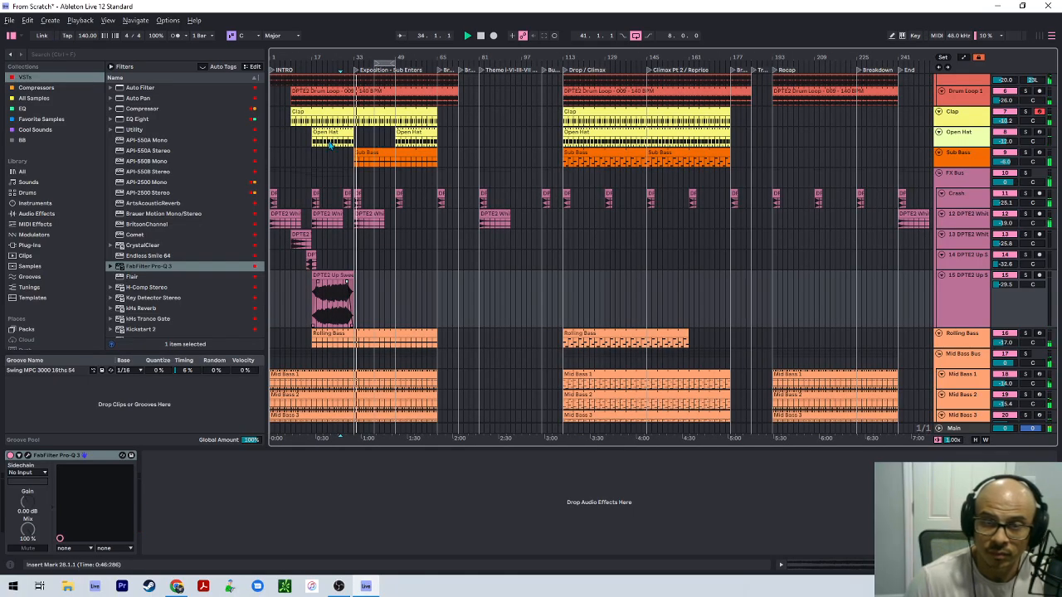
click(342, 173)
scroll(343, 173, up, 4)
click(342, 95)
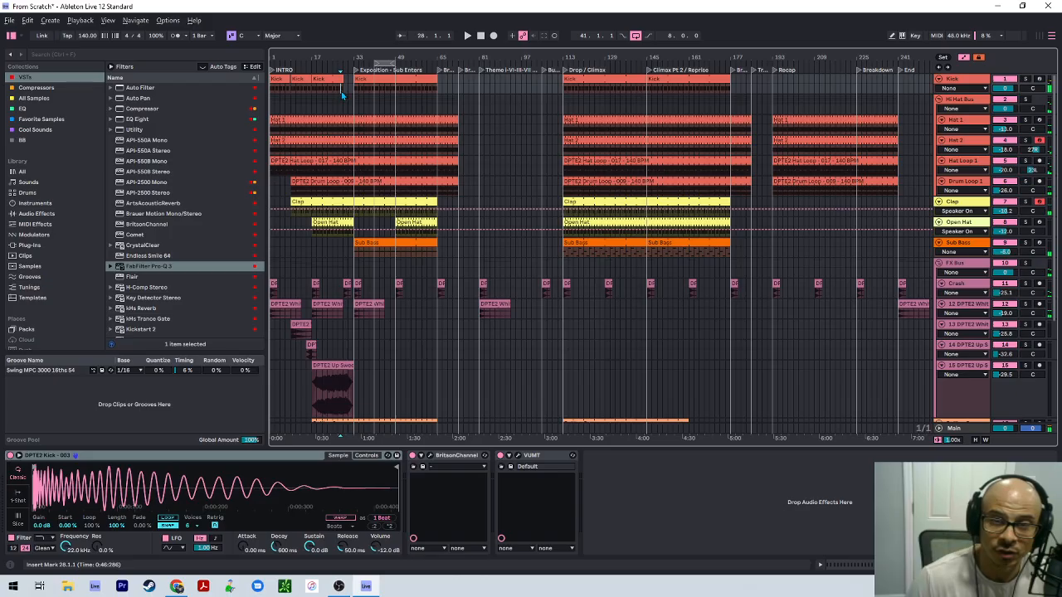
scroll(343, 94, up, 5)
drag(339, 100, 491, 104)
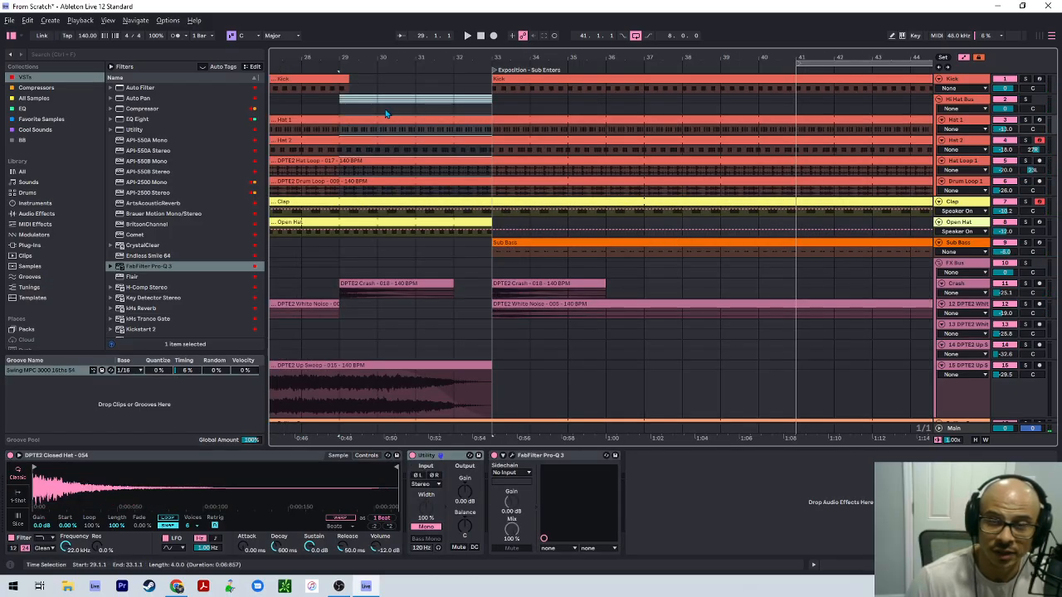
click(348, 107)
key(w)
key(h)
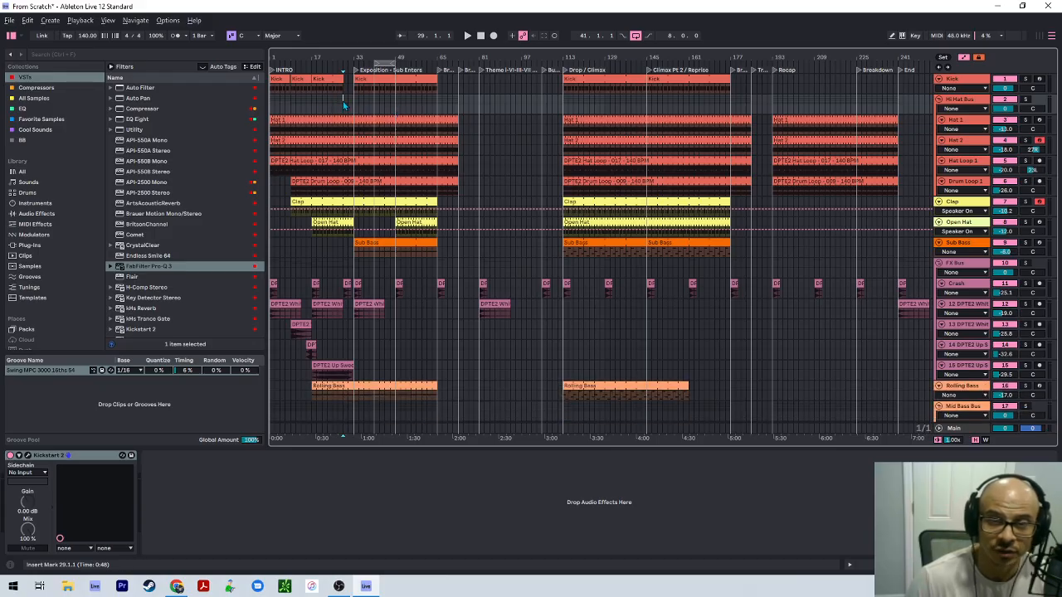
drag(343, 104, 352, 110)
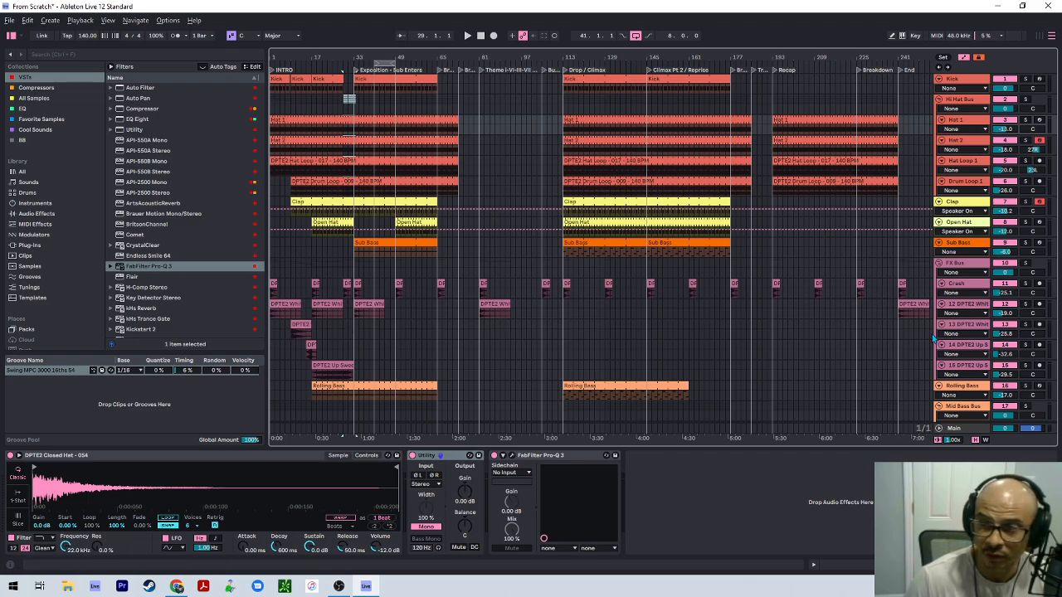
click(975, 258)
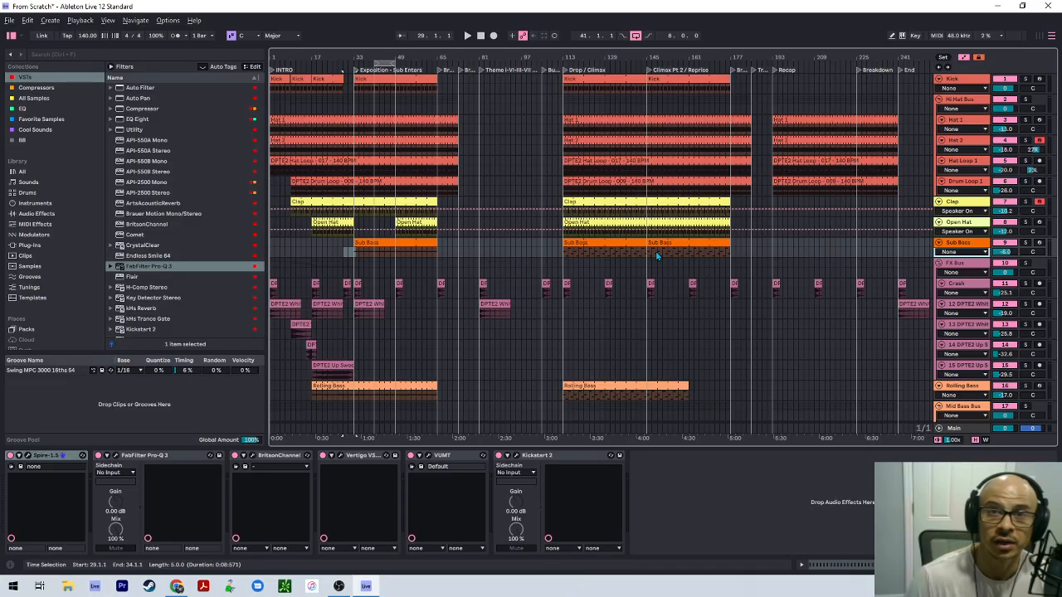
Set the grid to 8 bars, hide the automation and copy the bar 9 white noise clip to bar 25 on its track.
click(360, 317)
right_click(386, 343)
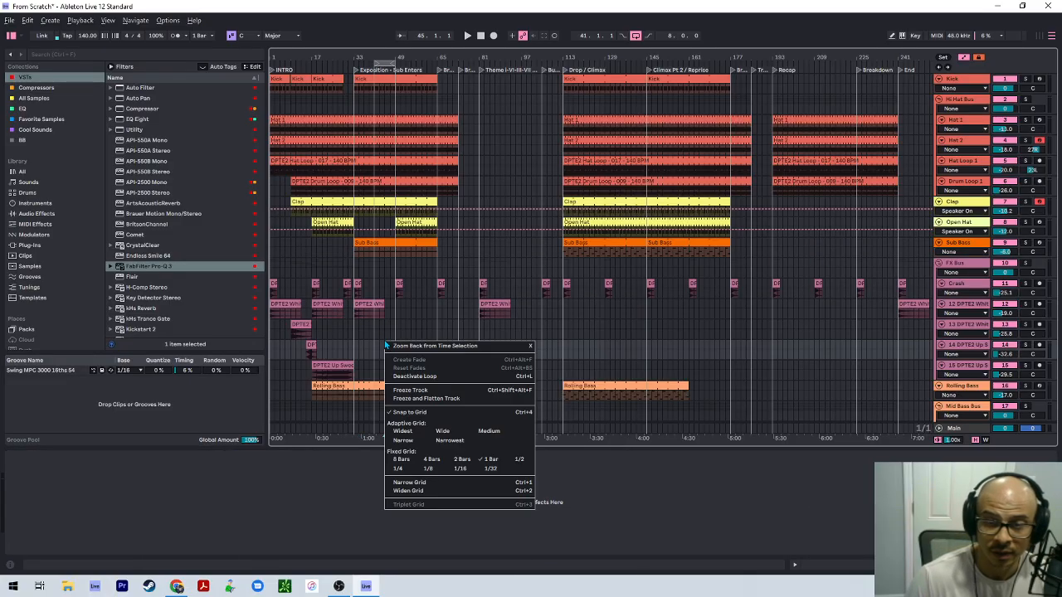
click(406, 456)
key(a)
click(378, 337)
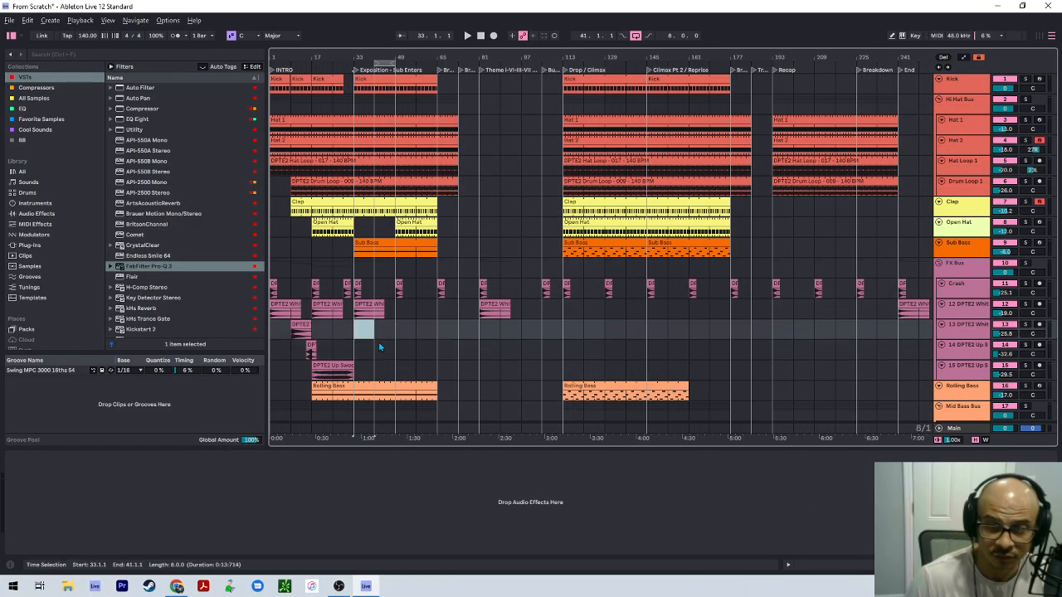
click(303, 325)
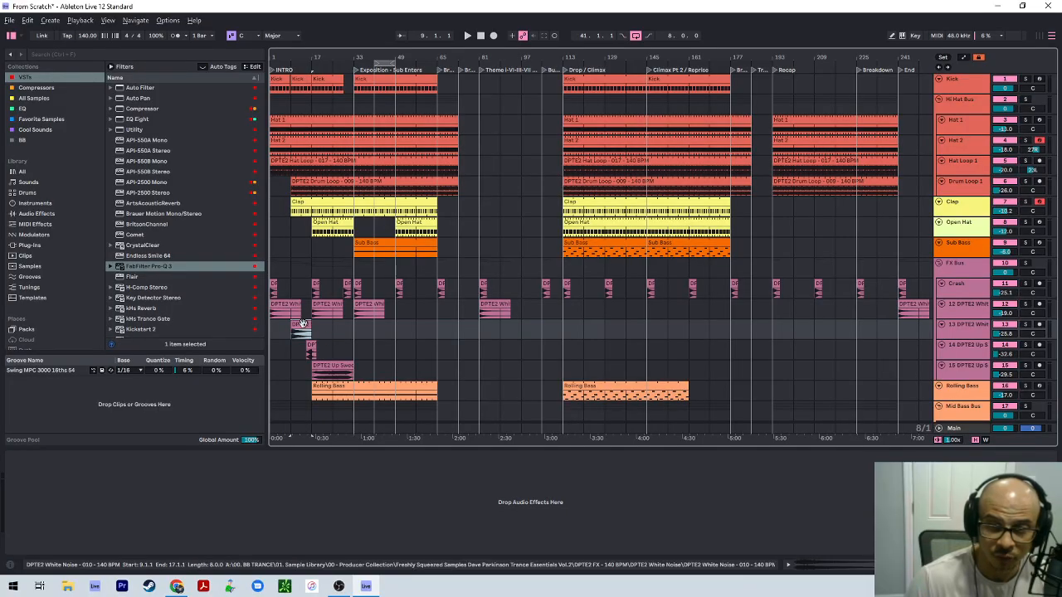
click(286, 262)
key(space)
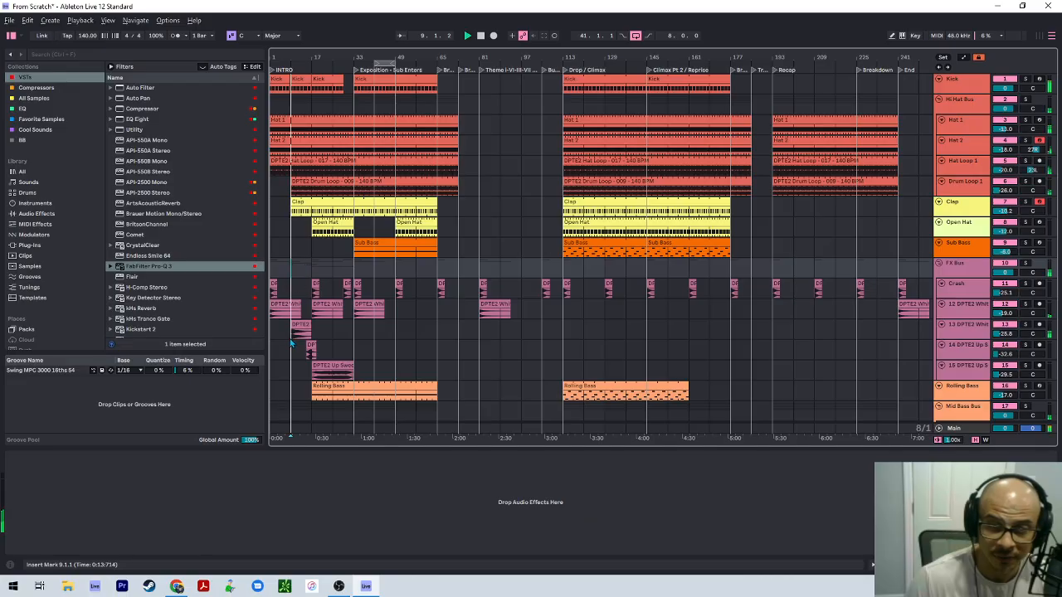
drag(300, 326, 340, 332)
key(space)
Move the bar 29 crash to bar 25, in line with the start of the copied white noise.
click(333, 286)
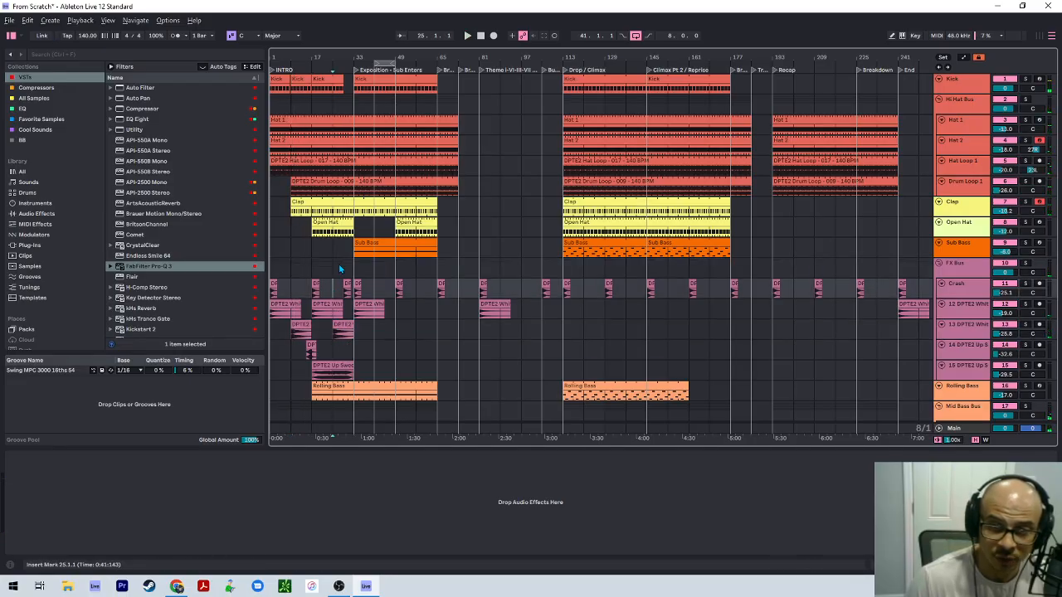
click(336, 101)
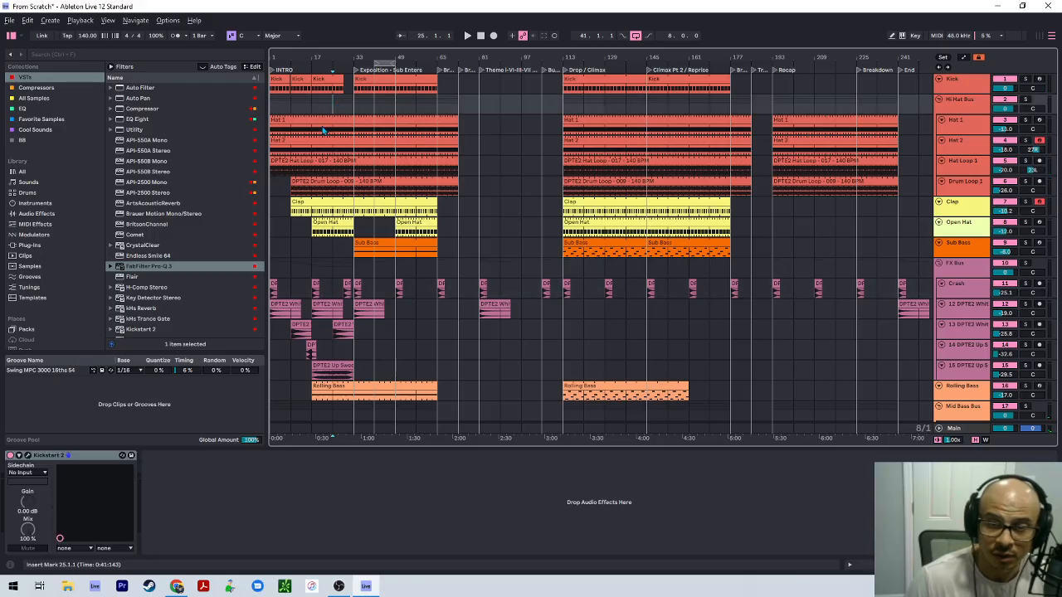
scroll(319, 142, up, 5)
drag(701, 292, 577, 280)
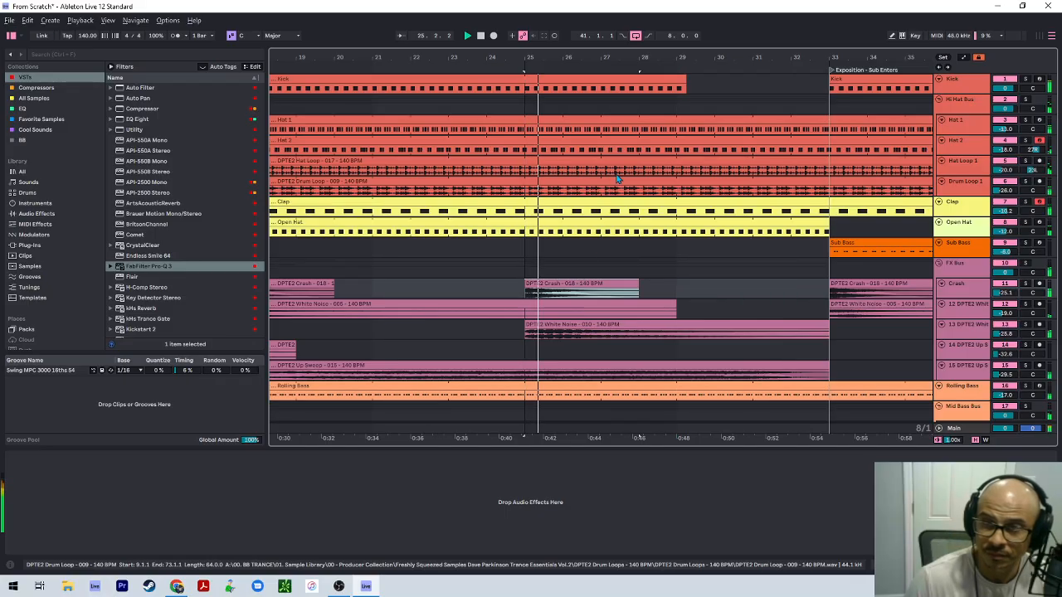
Set the grid to 1/8 and shorten the Kick clip before the Exposition section so it ends at 25.2.
right_click(614, 104)
click(657, 191)
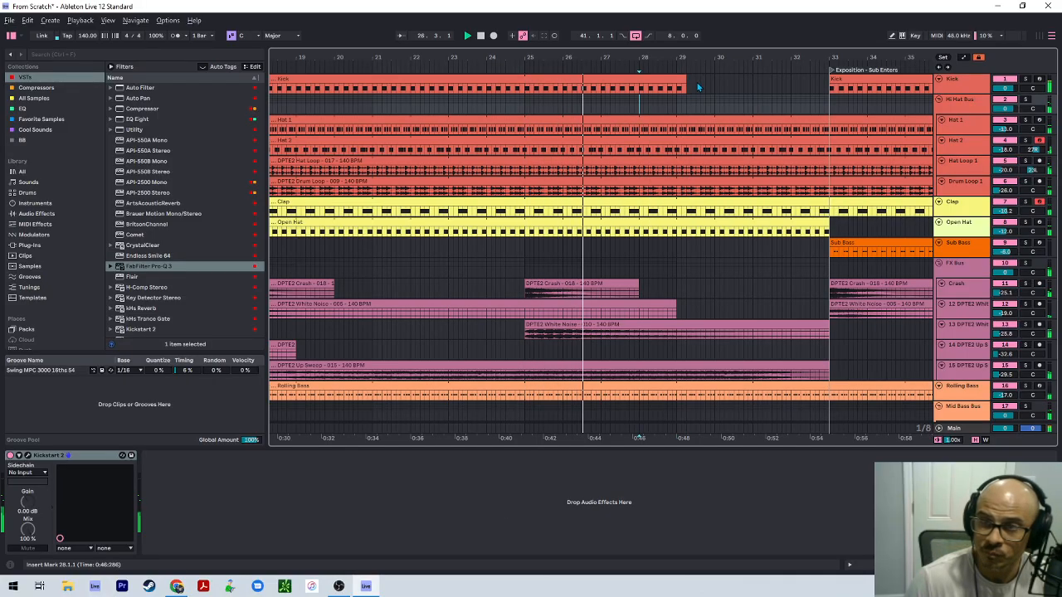
drag(685, 79, 532, 74)
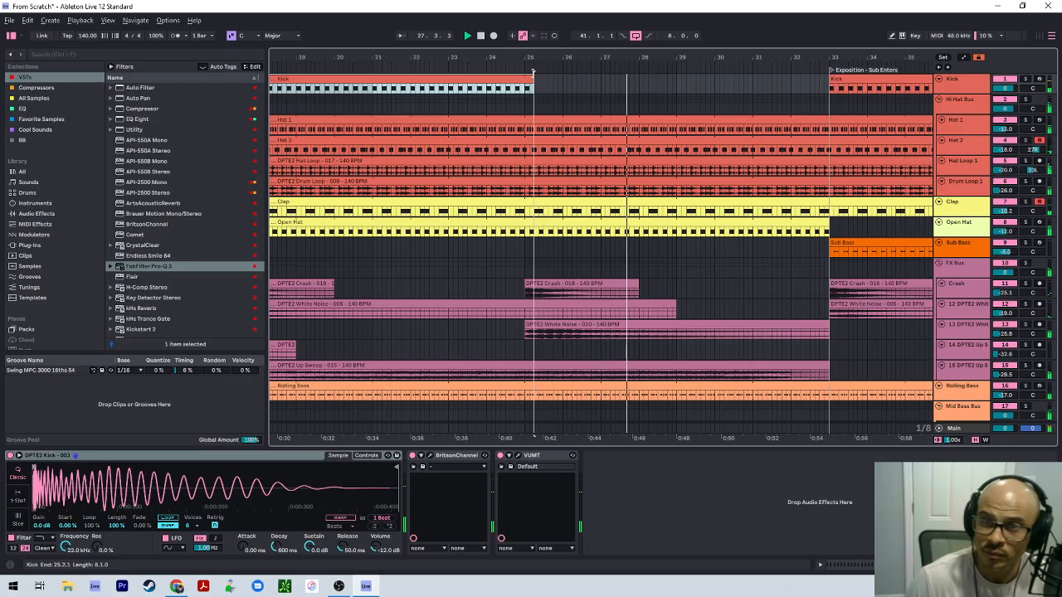
Play back the kick drop-out from bar 24 to check the longer transition.
click(502, 97)
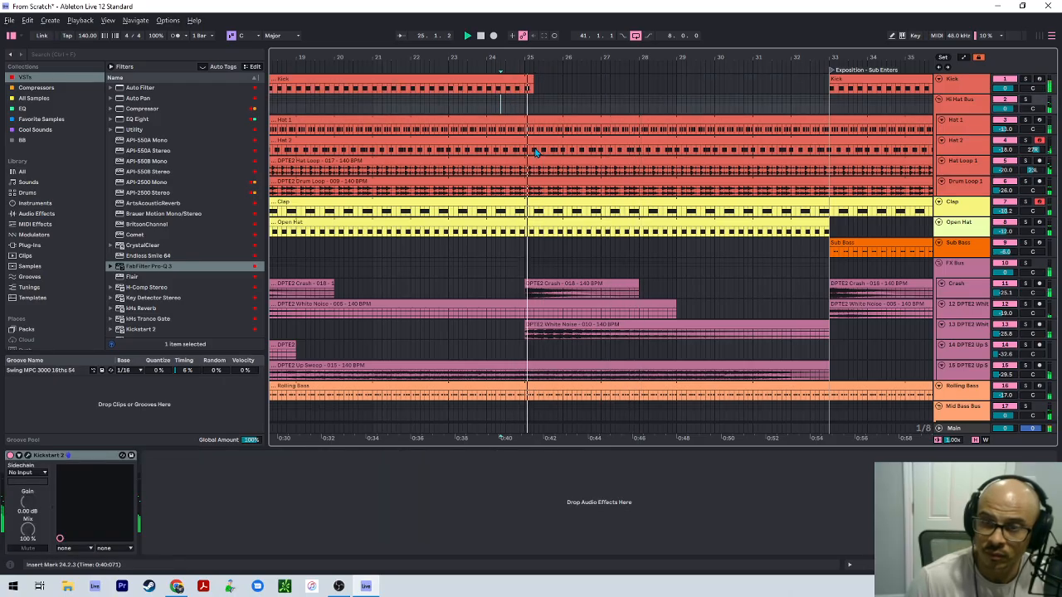
key(a)
key(a)
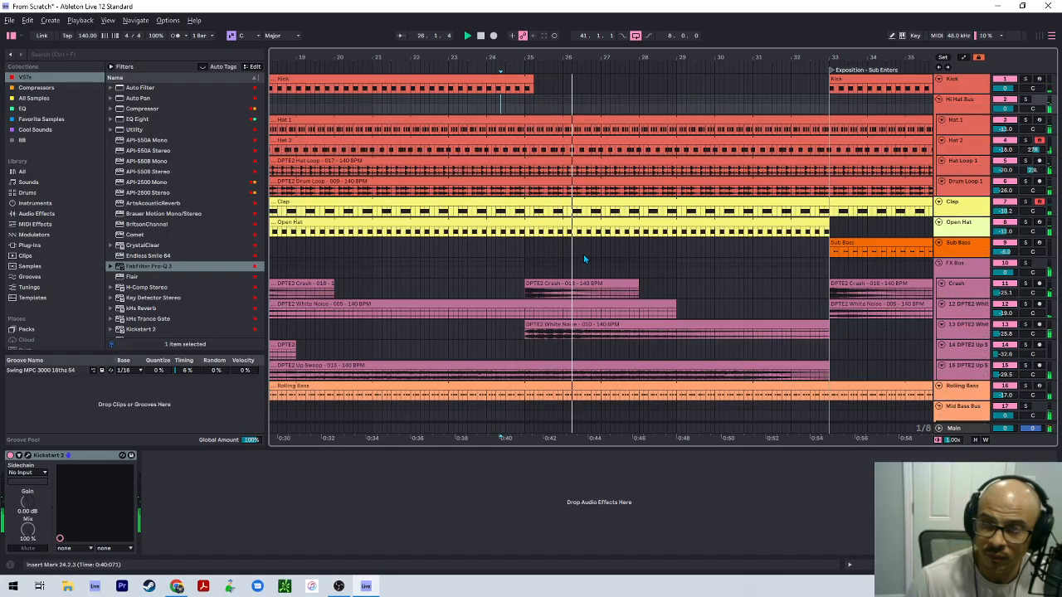
key(w)
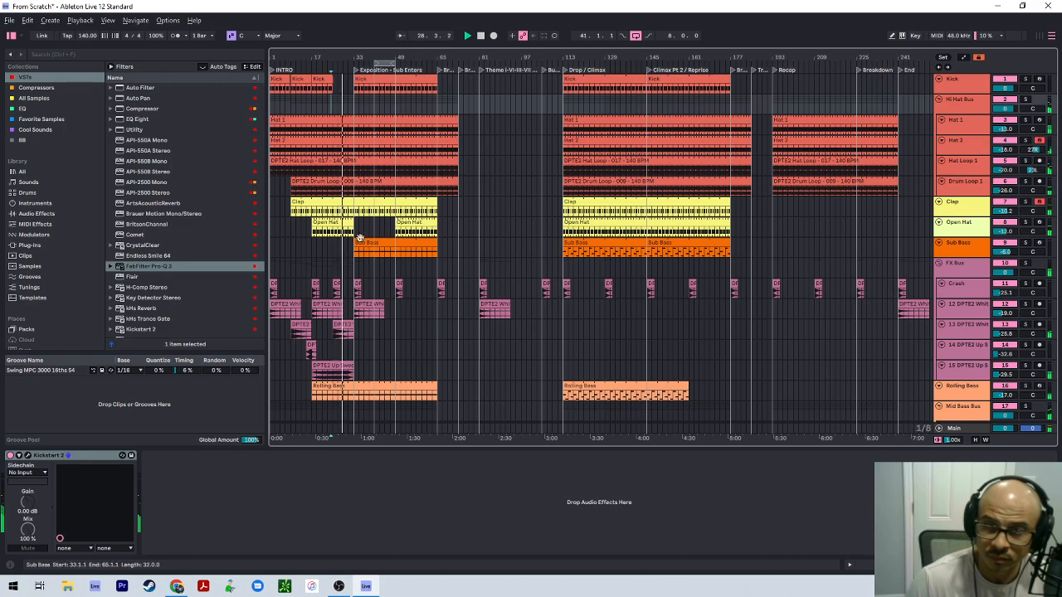
key(a)
key(a)
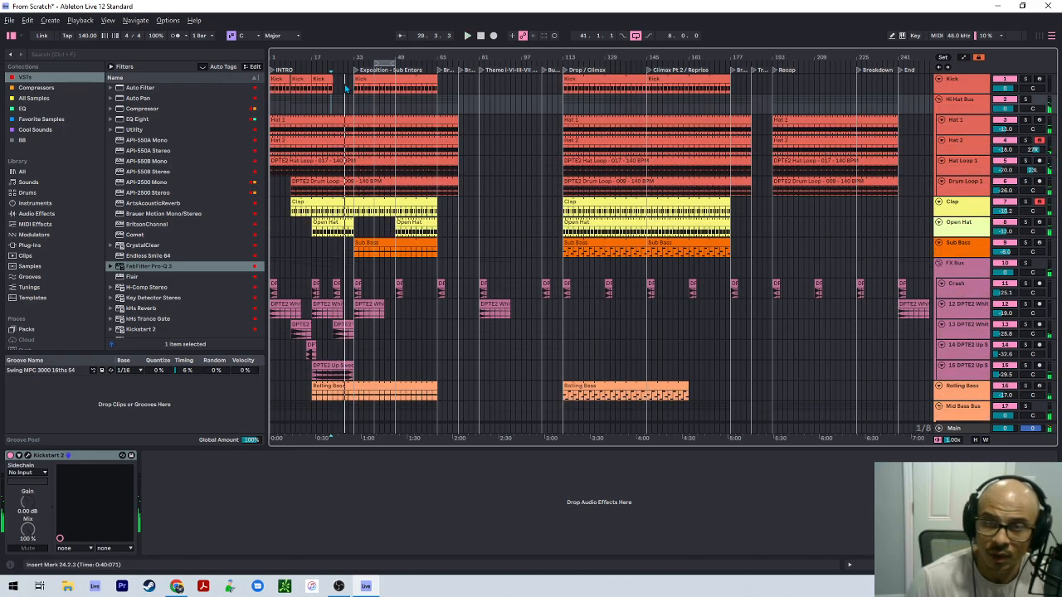
key(space)
Set the grid to 1 bar and create an empty four-bar clip on the Kick track from bar 29 to 33.
scroll(345, 88, up, 5)
scroll(348, 88, left, 1)
right_click(365, 88)
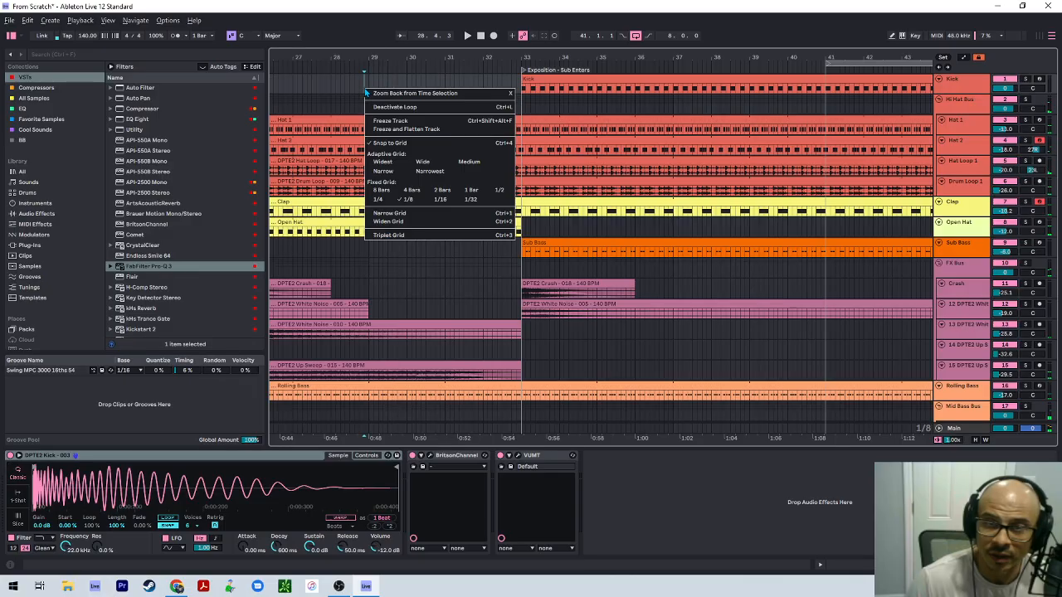
click(470, 190)
click(385, 82)
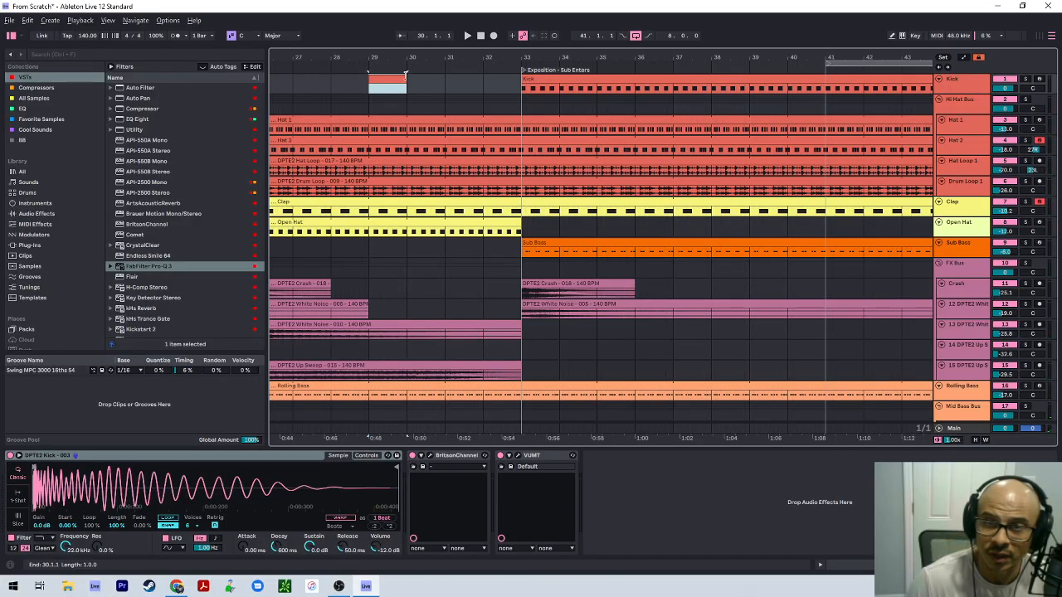
drag(406, 75, 522, 72)
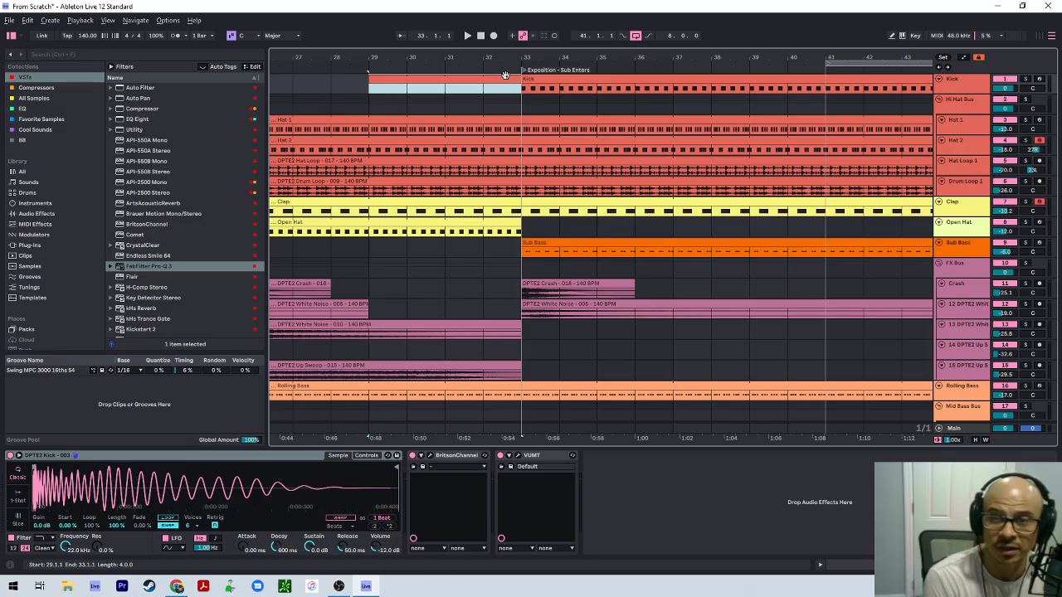
Open the empty four-bar Kick clip and enter four C3 notes an eighth apart, from 1.1.1 to 1.2.3.
double_click(505, 76)
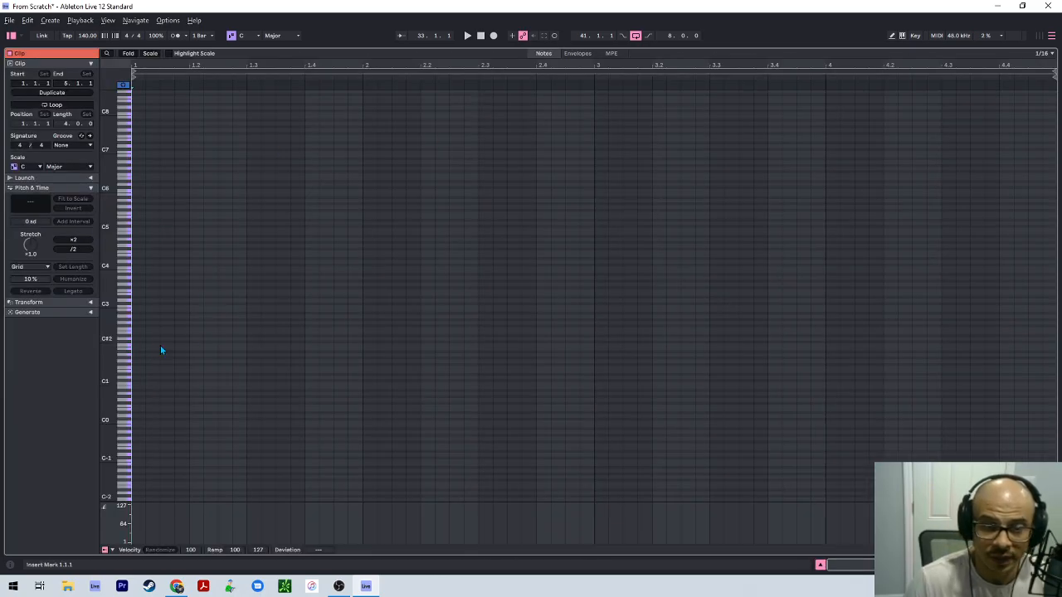
double_click(140, 308)
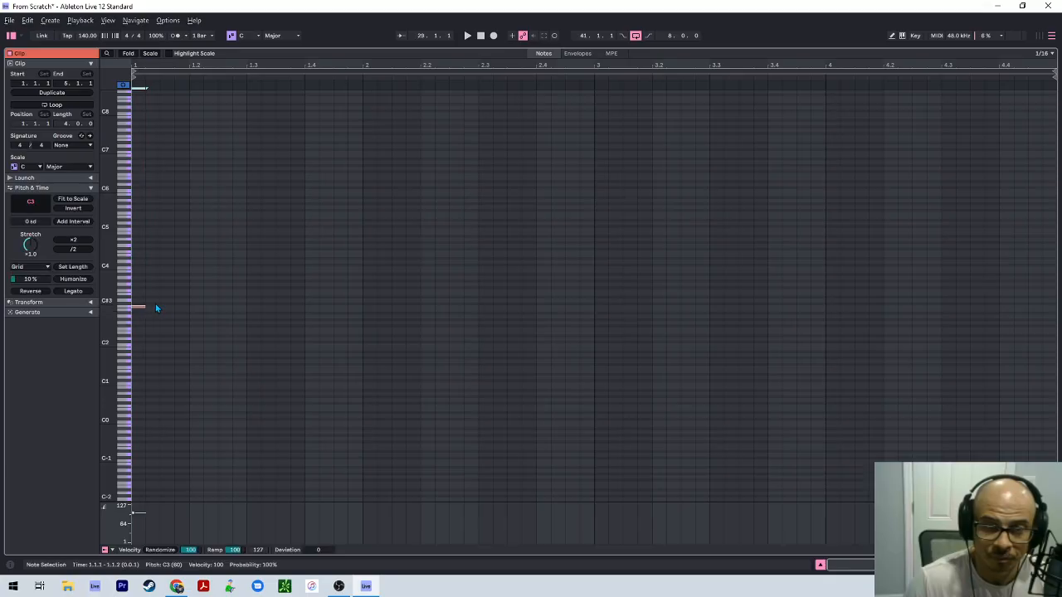
click(169, 313)
double_click(169, 309)
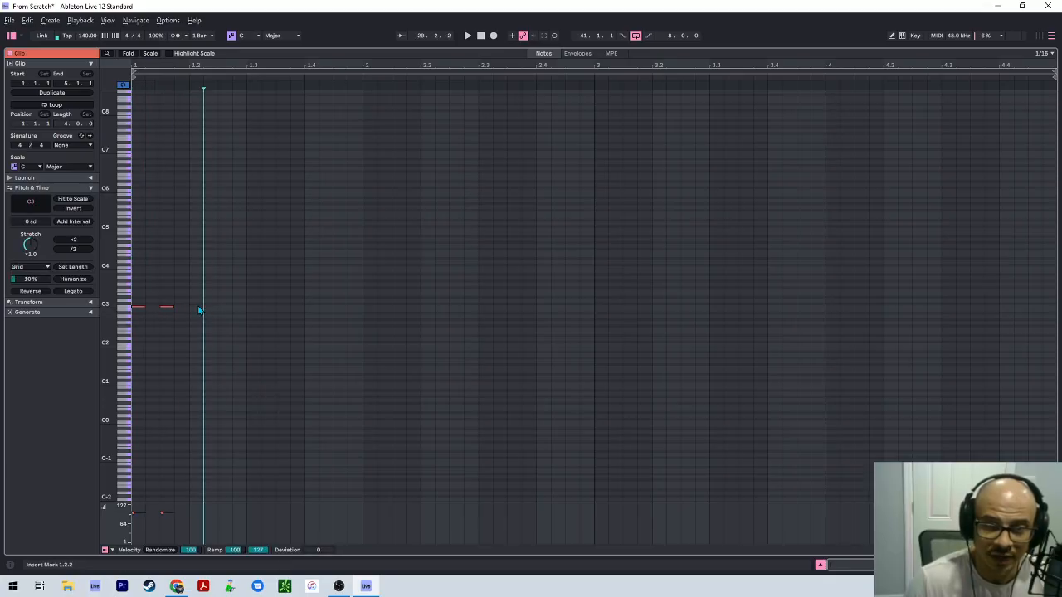
double_click(204, 309)
click(221, 308)
double_click(225, 307)
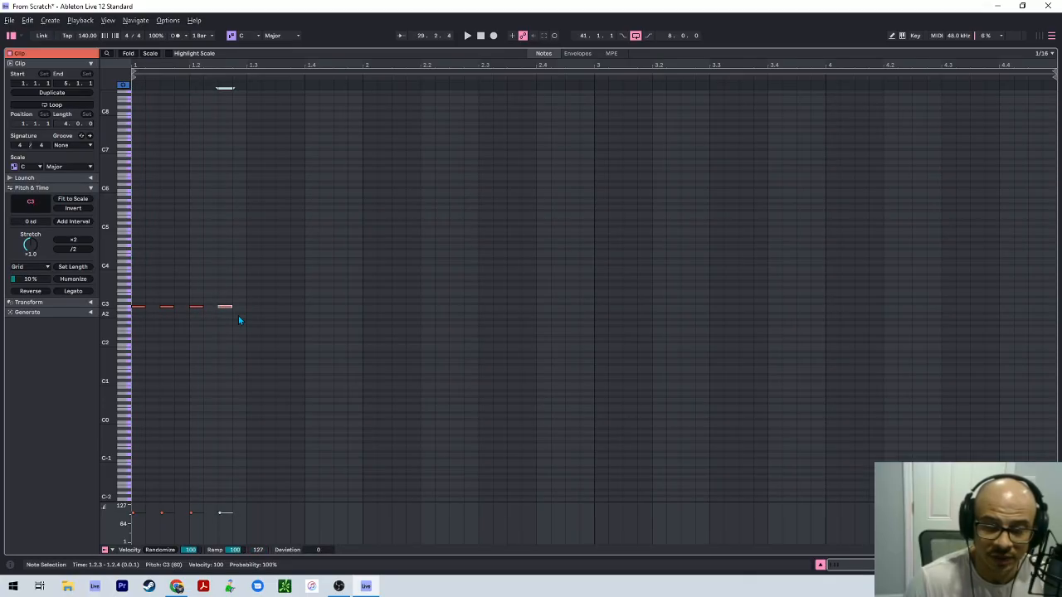
Set the note grid to 1/8 and lengthen all four C3 notes to a full eighth each.
right_click(289, 355)
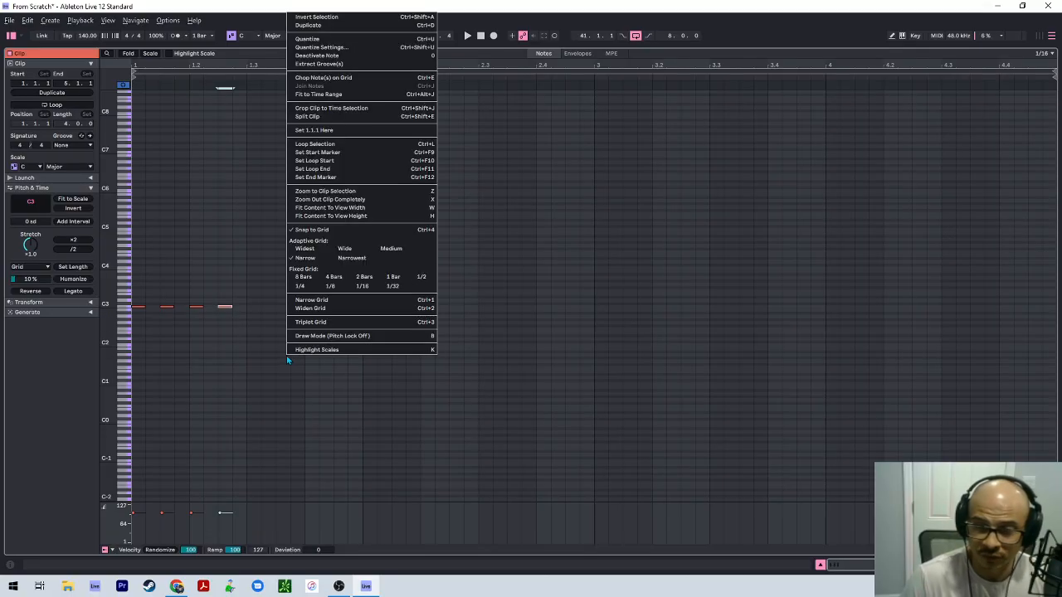
click(332, 286)
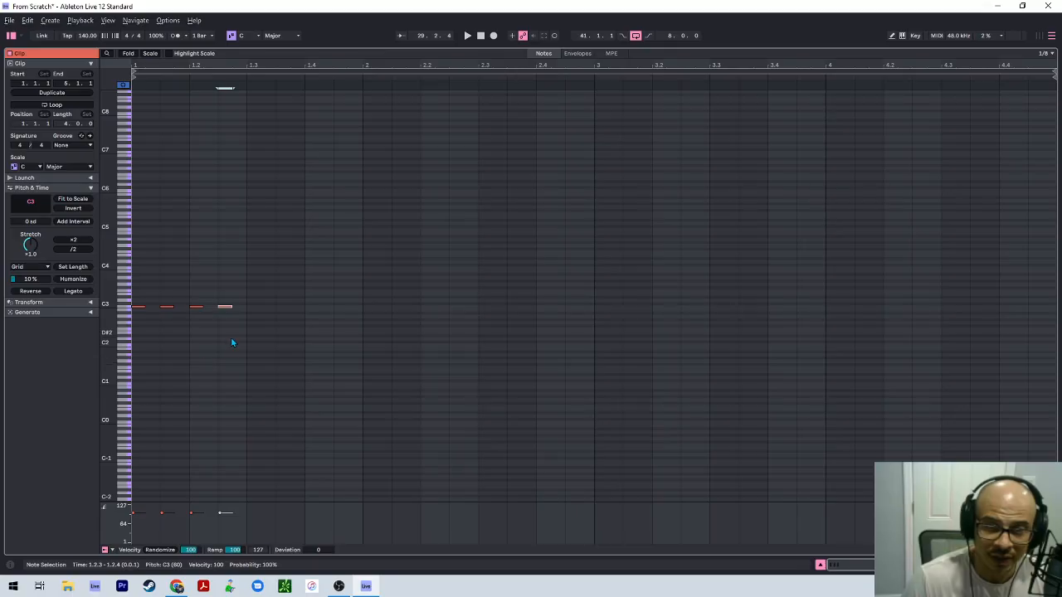
drag(231, 337, 131, 302)
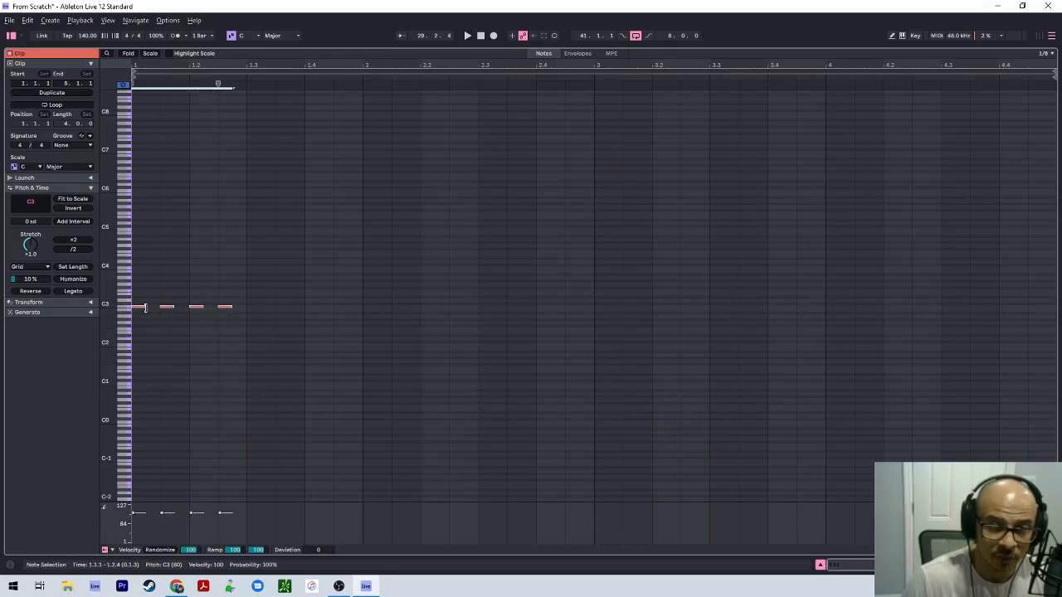
drag(144, 307, 168, 313)
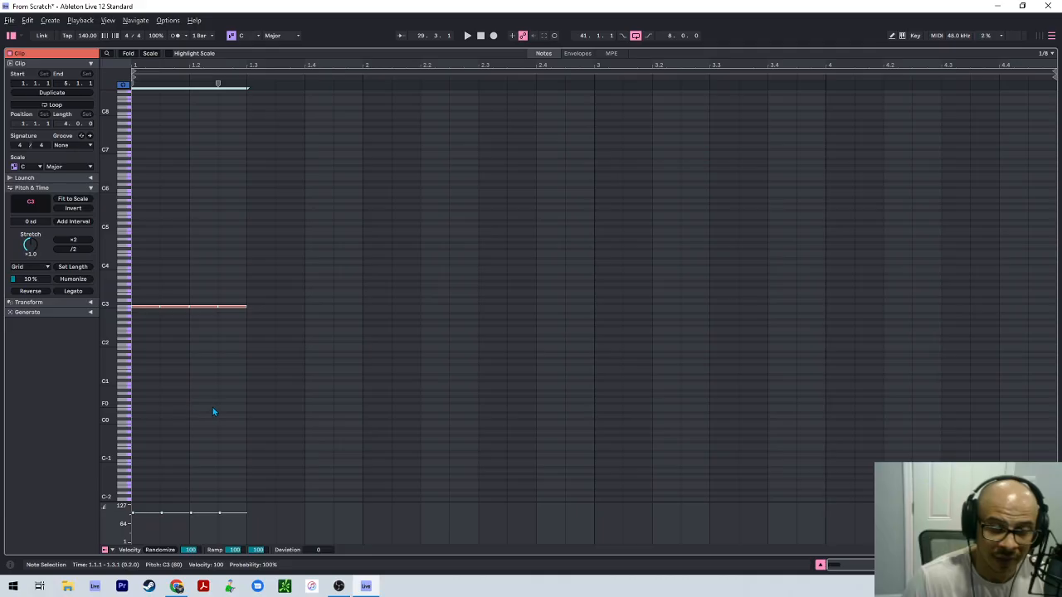
Duplicate the four eighth notes three times to fill the clip's first two bars.
key(ctrl+d)
key(ctrl+d)
key(ctrl+d)
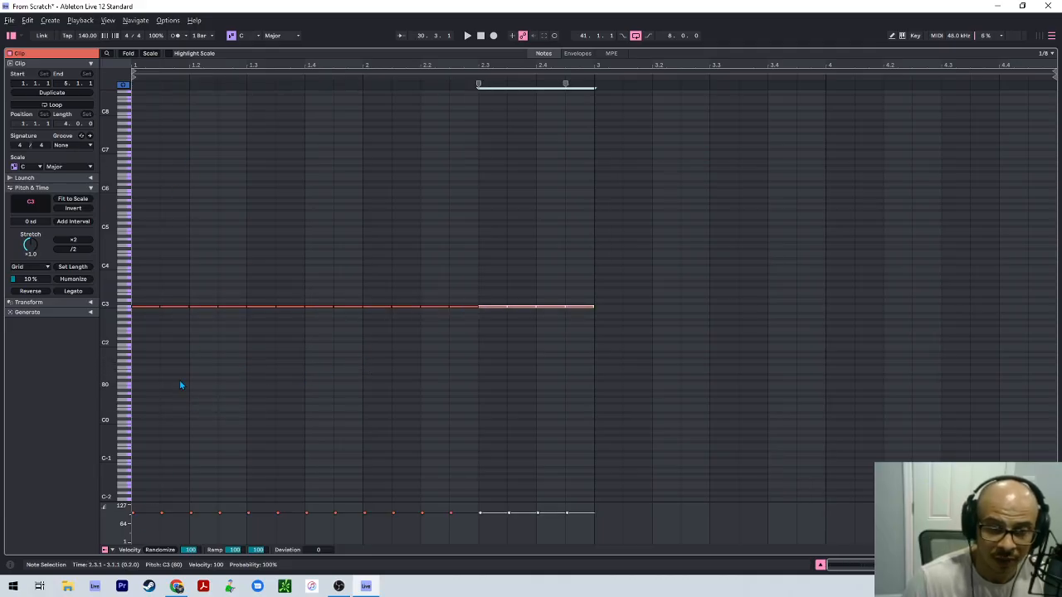
Draw a rising velocity ramp from about 11 to 80 across the eighth notes in bars 1 and 2, and play it back.
drag(597, 342, 133, 252)
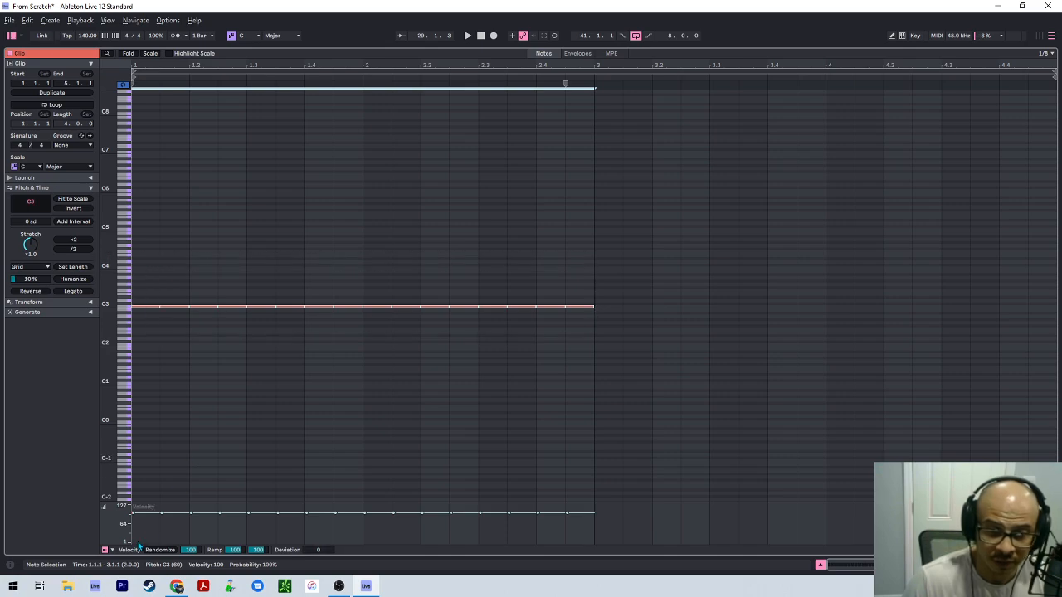
key(b)
drag(141, 537, 583, 511)
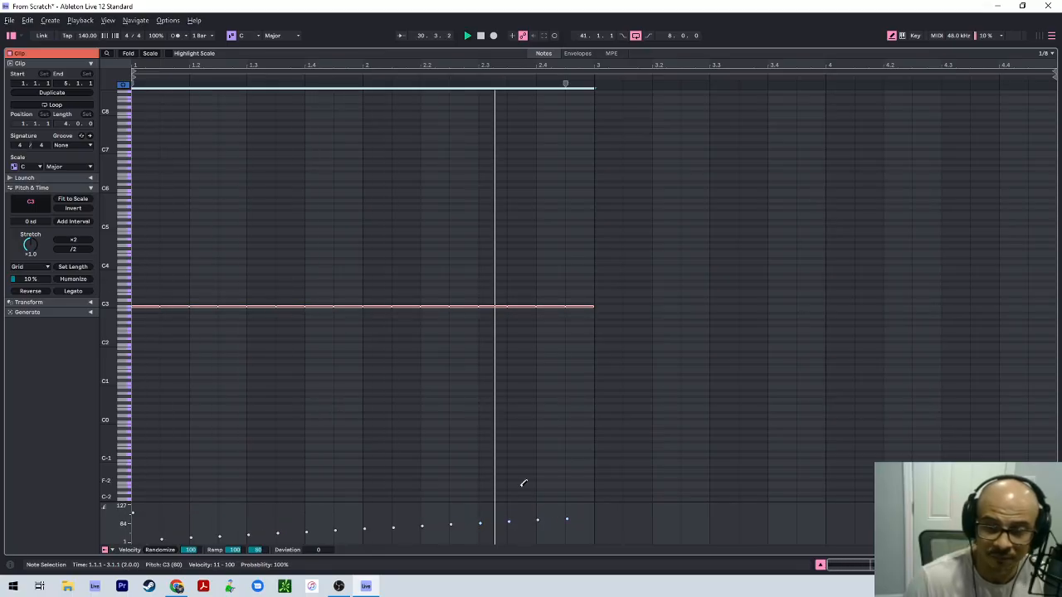
key(b)
key(b)
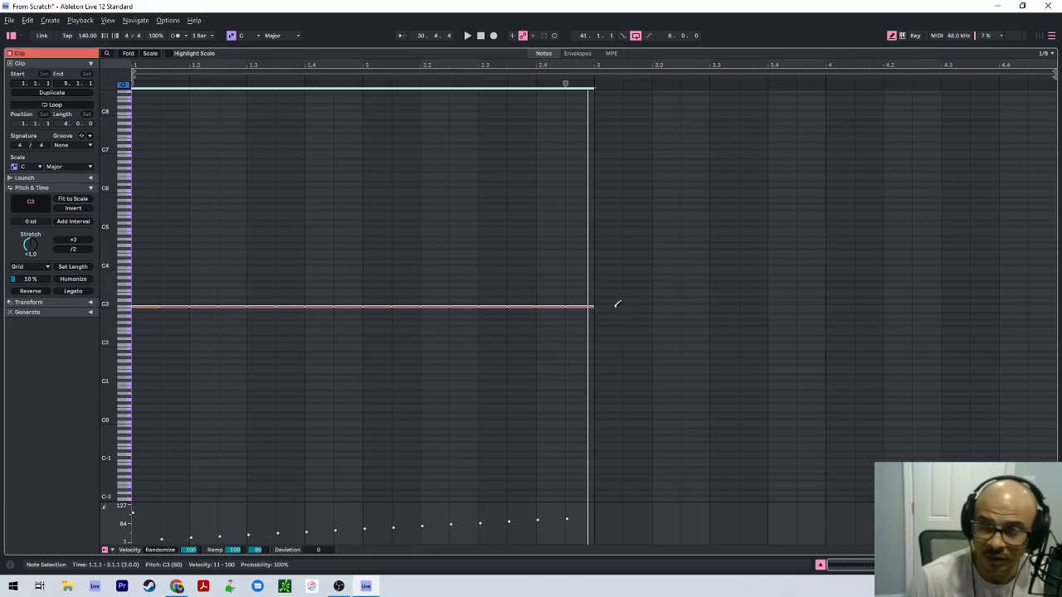
Add a C3 note at 3.1.1, set the grid to 1/16 and shorten the note to a sixteenth.
click(618, 306)
right_click(643, 317)
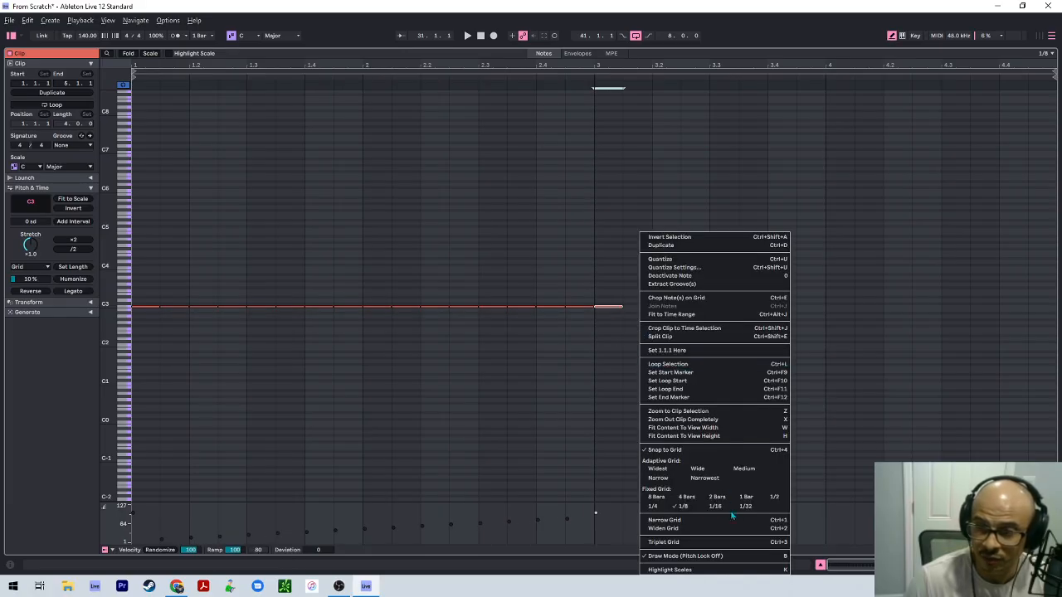
click(715, 506)
key(b)
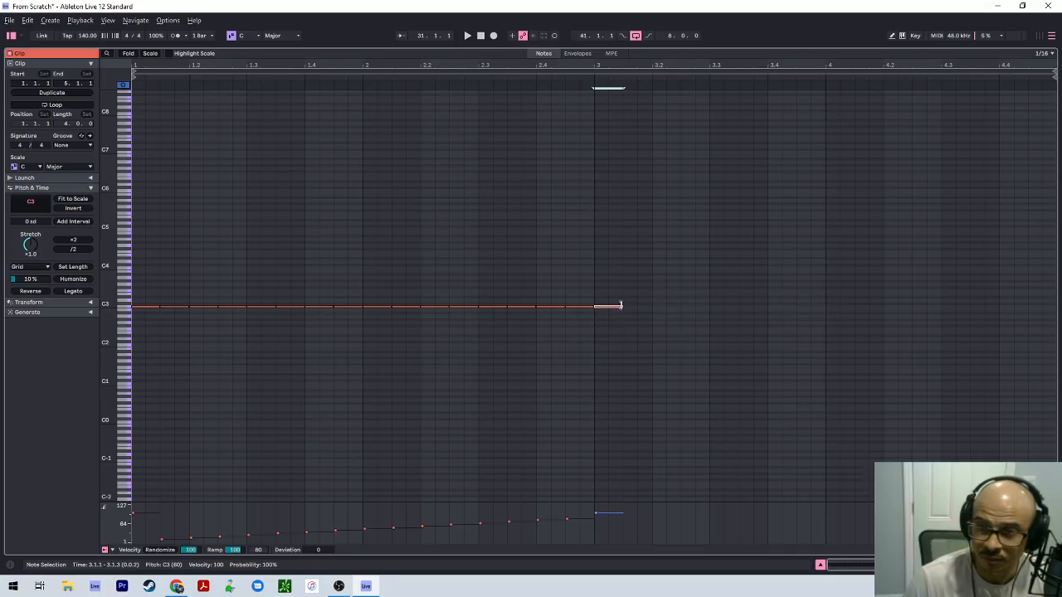
drag(621, 306, 599, 291)
Duplicate the sixteenth notes repeatedly from bar 3 up to 4.2.1 and play back the roll.
key(ctrl+d)
key(ctrl+d)
key(ctrl+d)
key(ctrl+d)
key(ctrl+d)
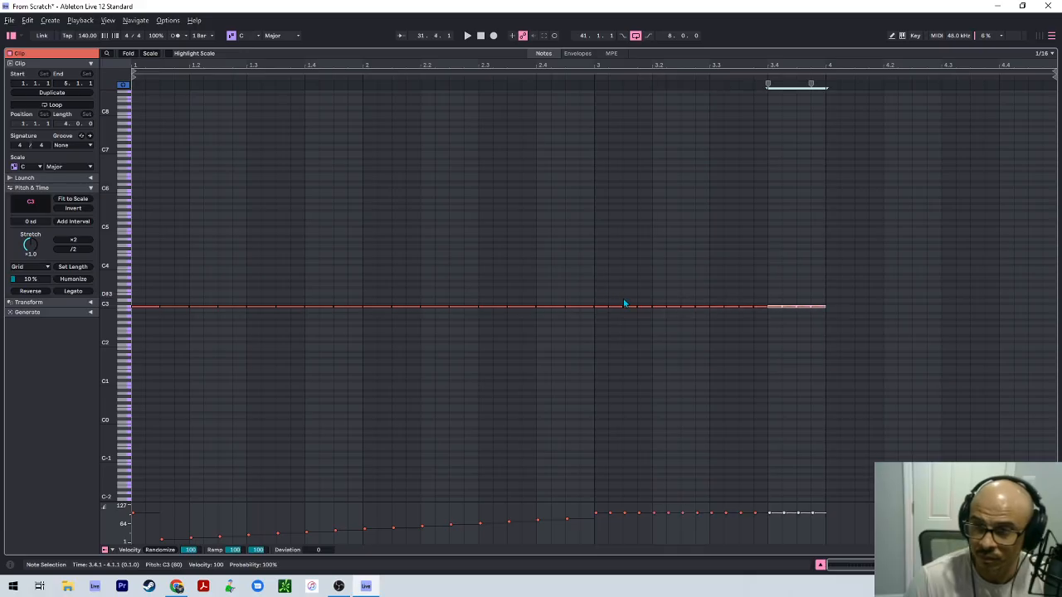
key(ctrl+d)
key(space)
Ramp the sixteenth notes' velocities up to about 73, lower the first one to 48, and play the roll.
key(b)
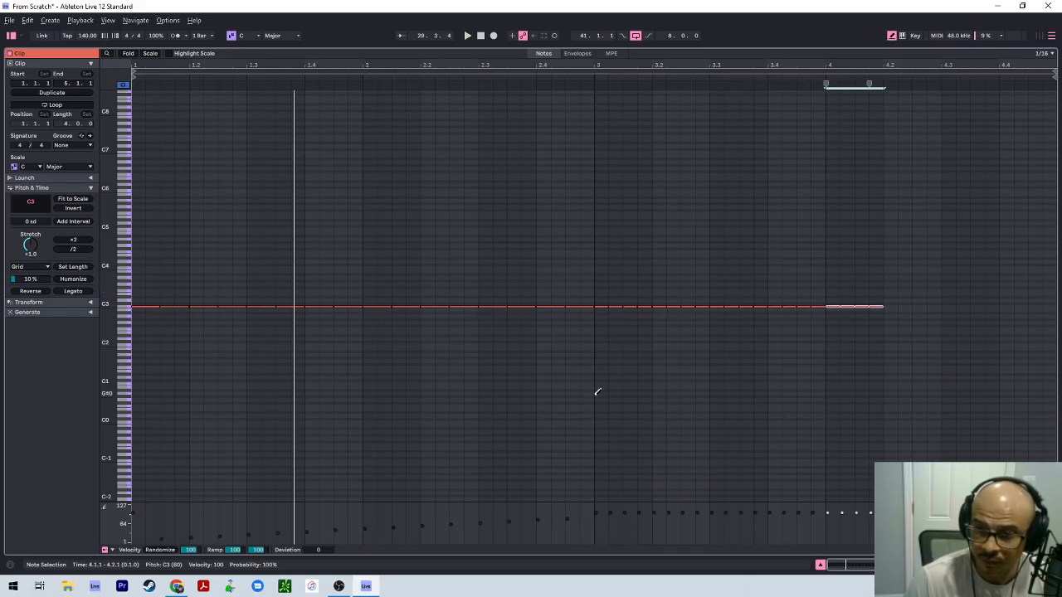
drag(605, 335, 889, 273)
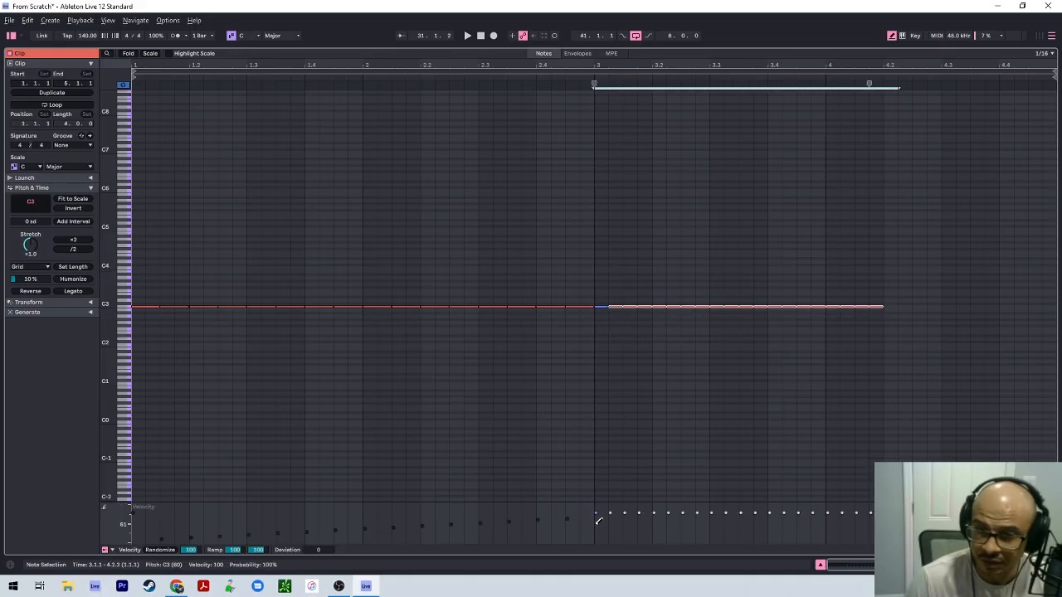
drag(597, 520, 870, 519)
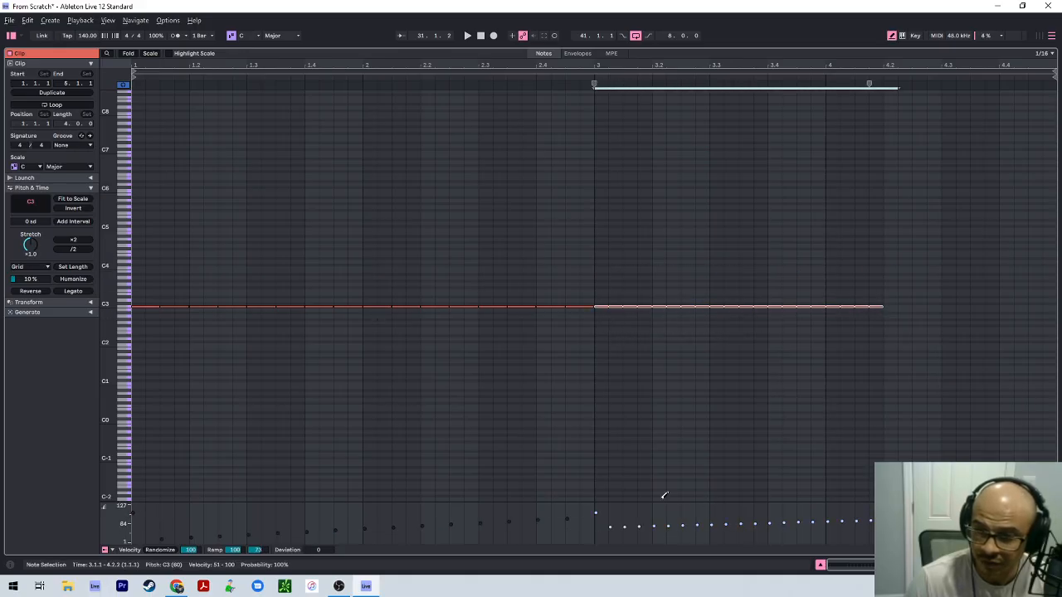
click(595, 513)
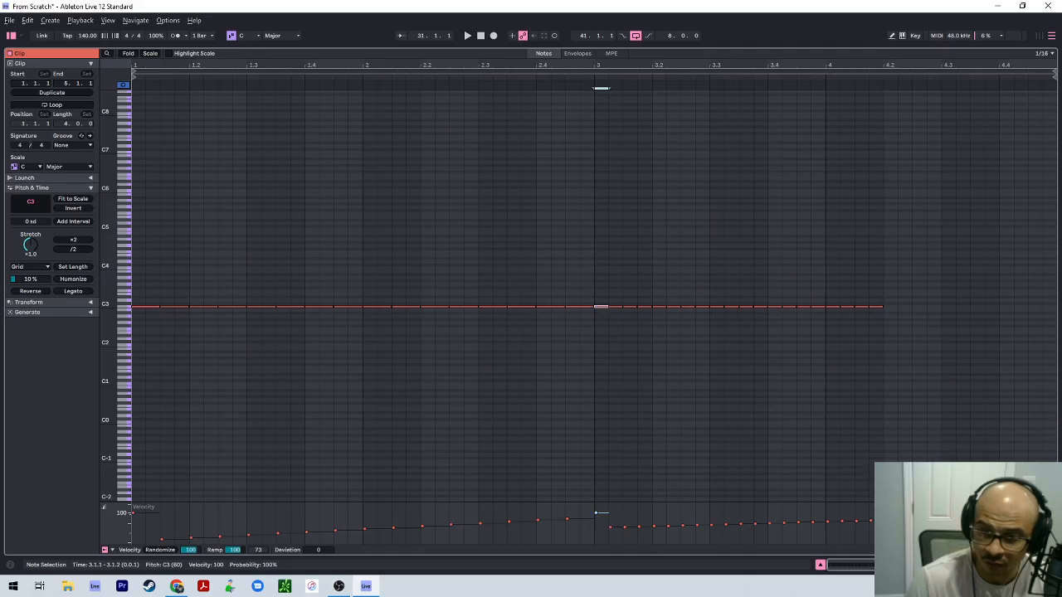
key(space)
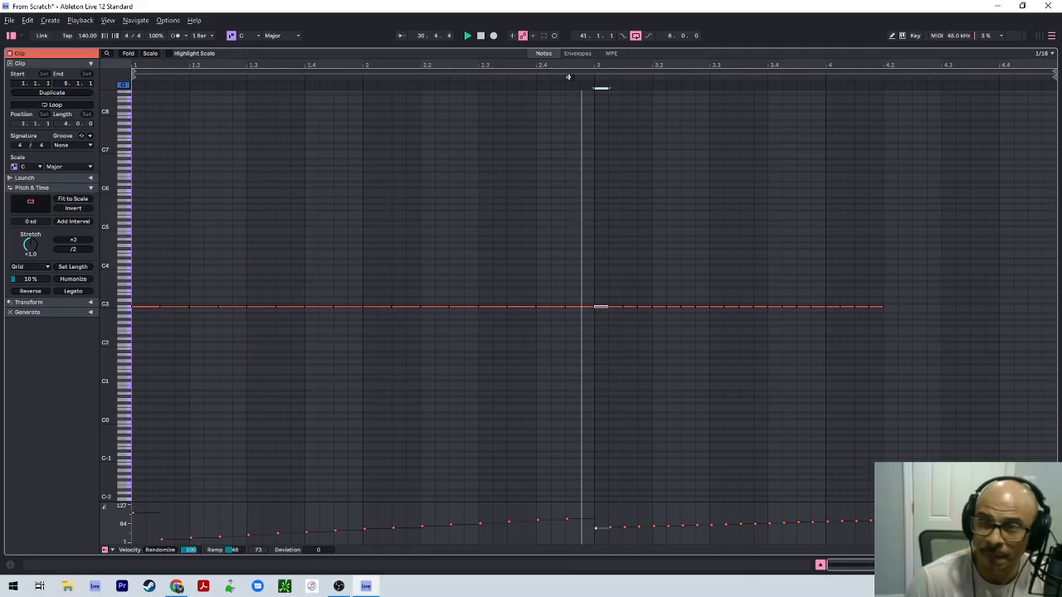
Set the grid to 1/32 and fill C3 with thirty-second notes from 4.2.1 to 4.3.1.
right_click(892, 317)
click(954, 373)
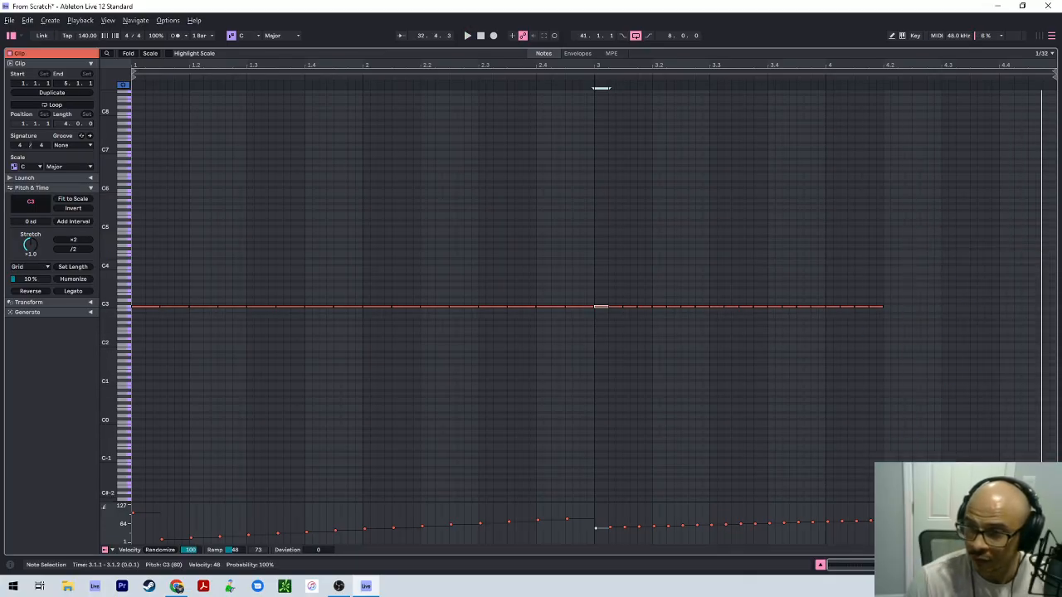
key(b)
click(887, 306)
key(b)
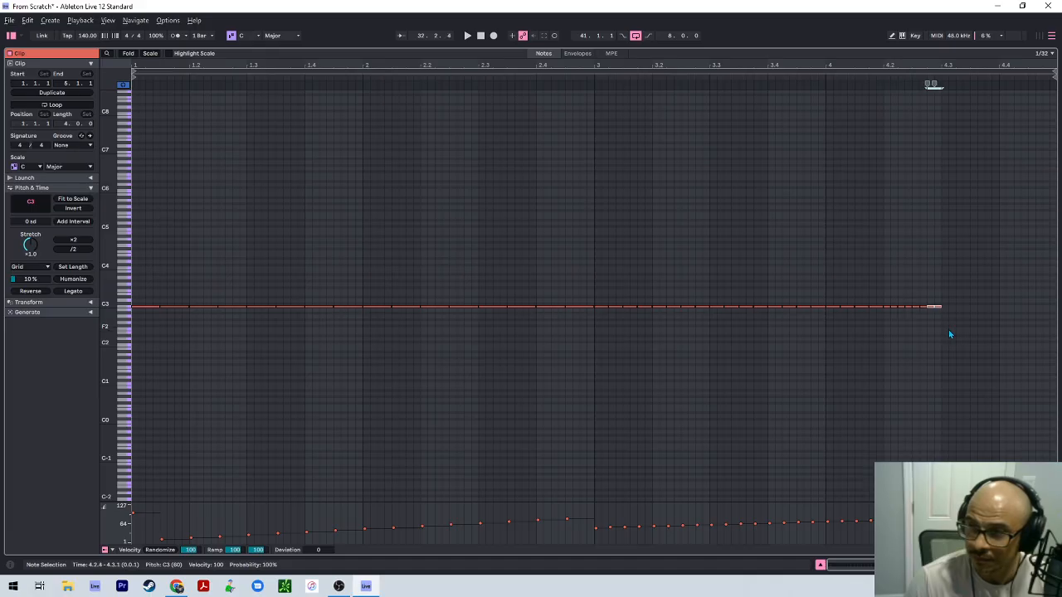
Draw a falling velocity ramp from about 49 to 11 across the thirty-second notes and play it back.
key(b)
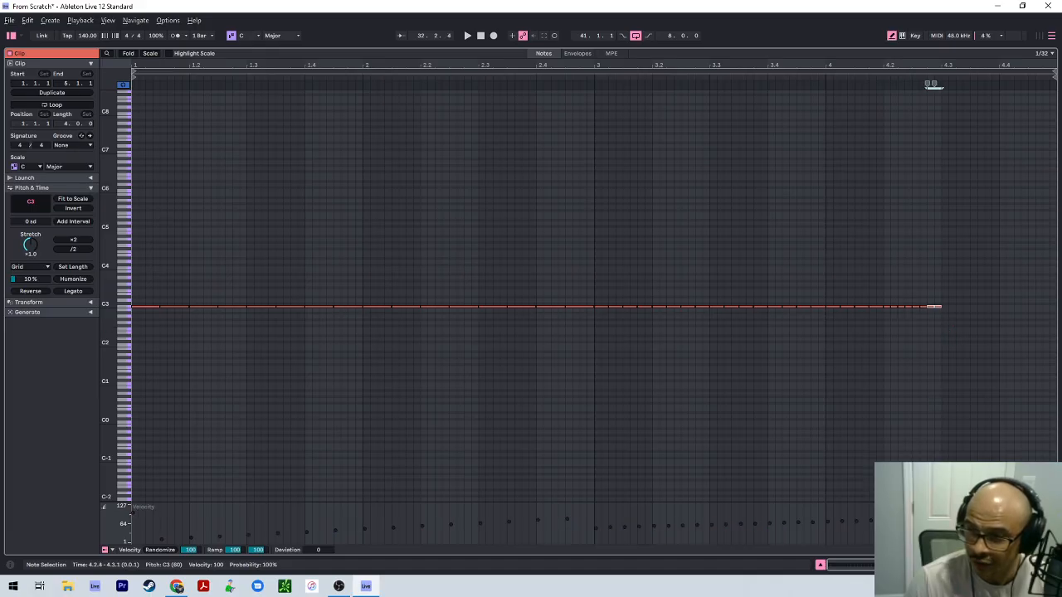
key(b)
click(942, 350)
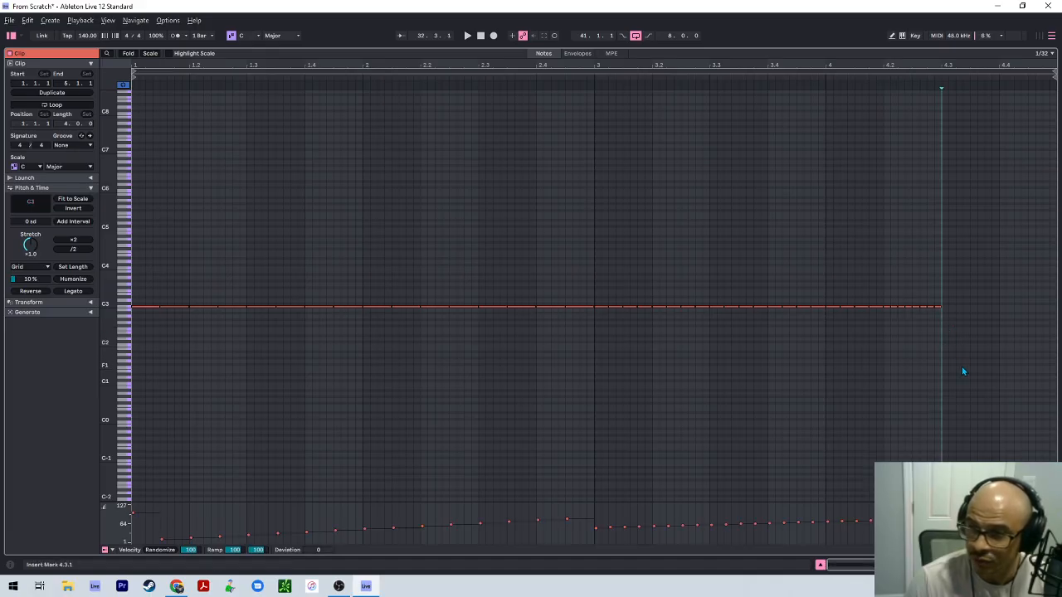
drag(941, 326, 884, 282)
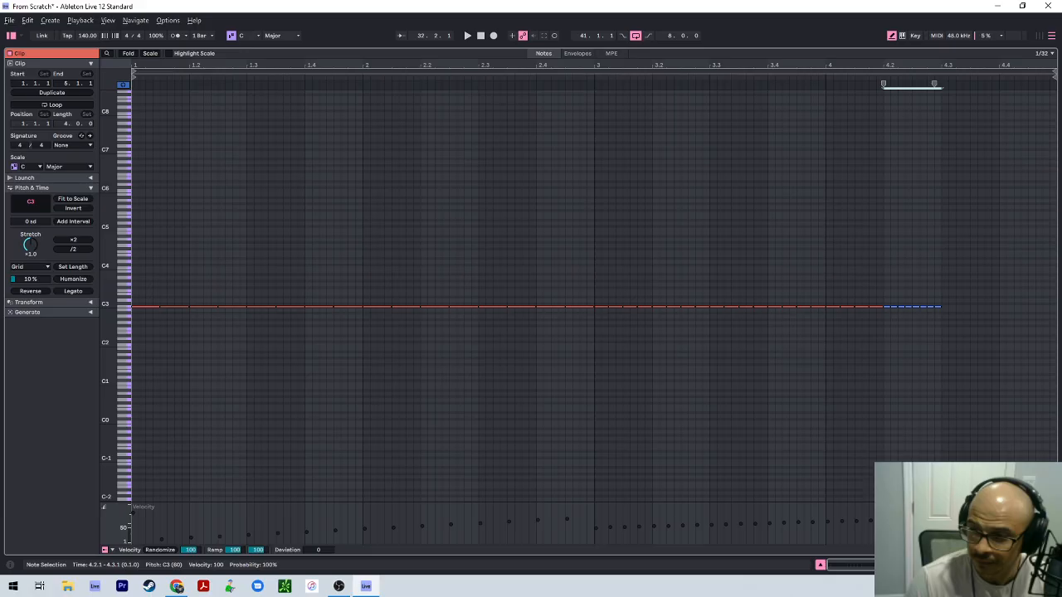
drag(884, 528, 937, 539)
key(space)
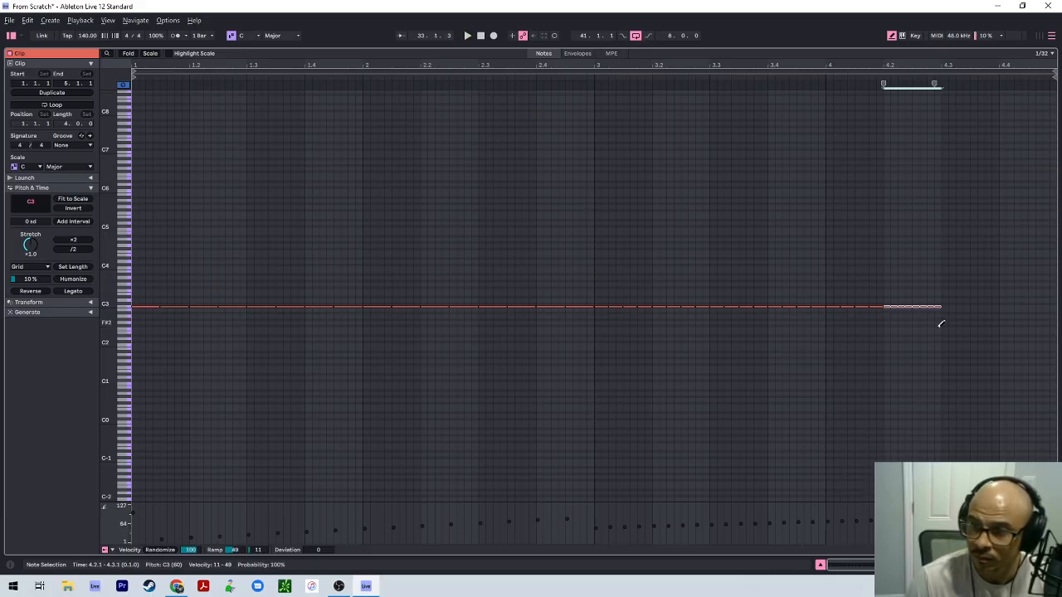
Duplicate the thirty-second notes from 4.2.1 so they run to 4.4.1, and play from bar 4.
drag(934, 325, 889, 280)
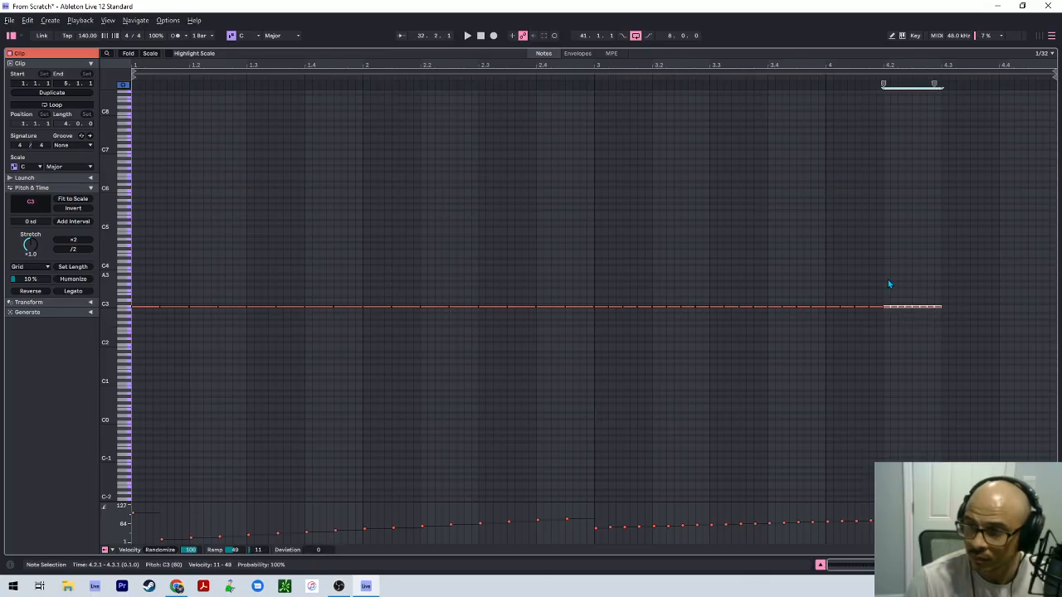
key(Right)
click(829, 72)
click(832, 83)
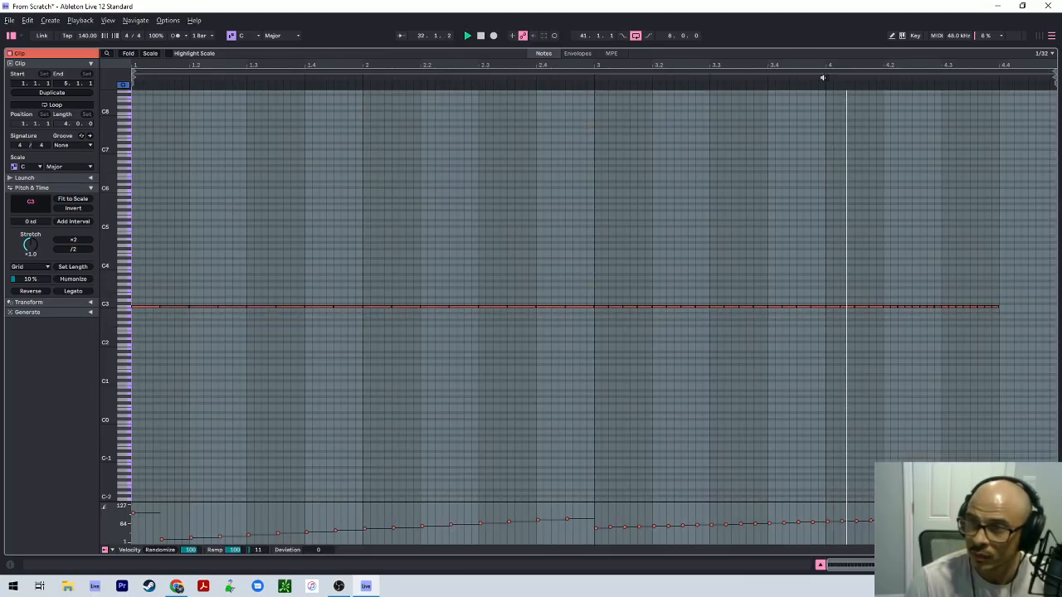
Delete the last three thirty-second notes before 4.4.1.
key(b)
key(b)
click(993, 306)
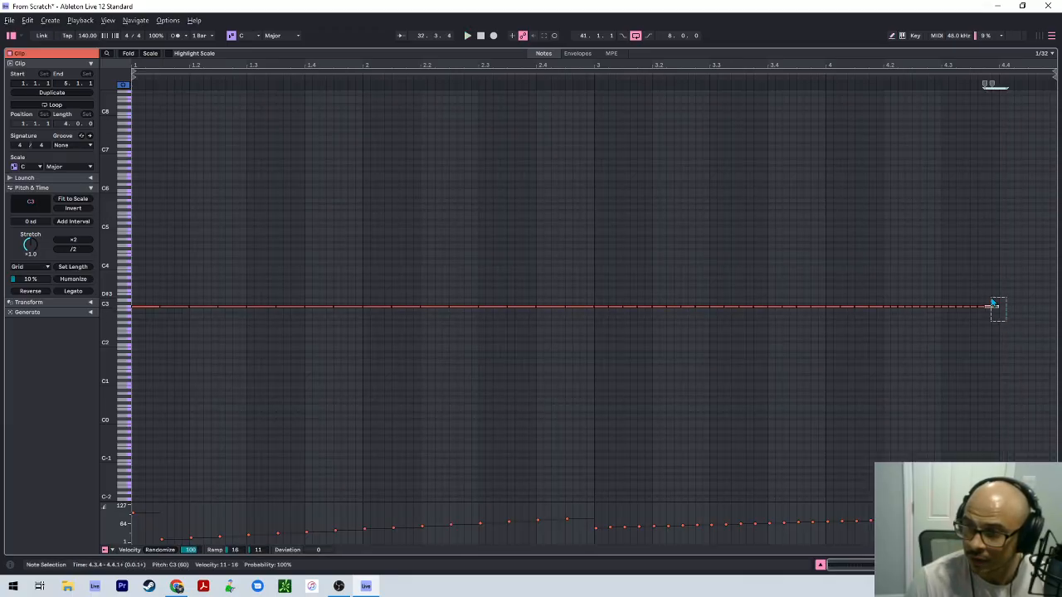
click(986, 290)
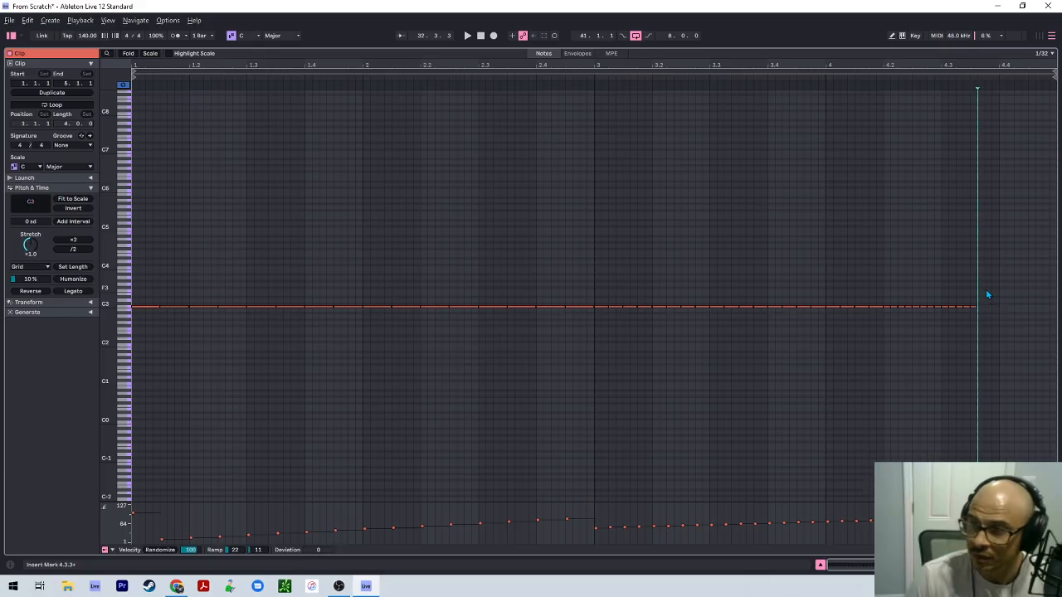
Set the grid to 1/8 and add eighth-length C3 notes at 4.3.3 and 4.4.1.
right_click(978, 290)
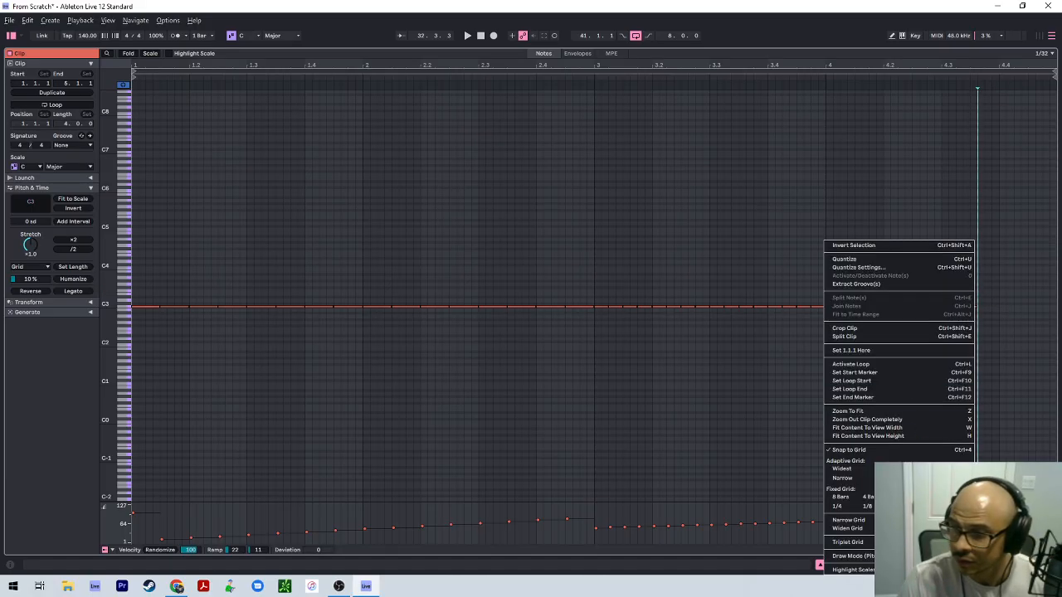
click(867, 506)
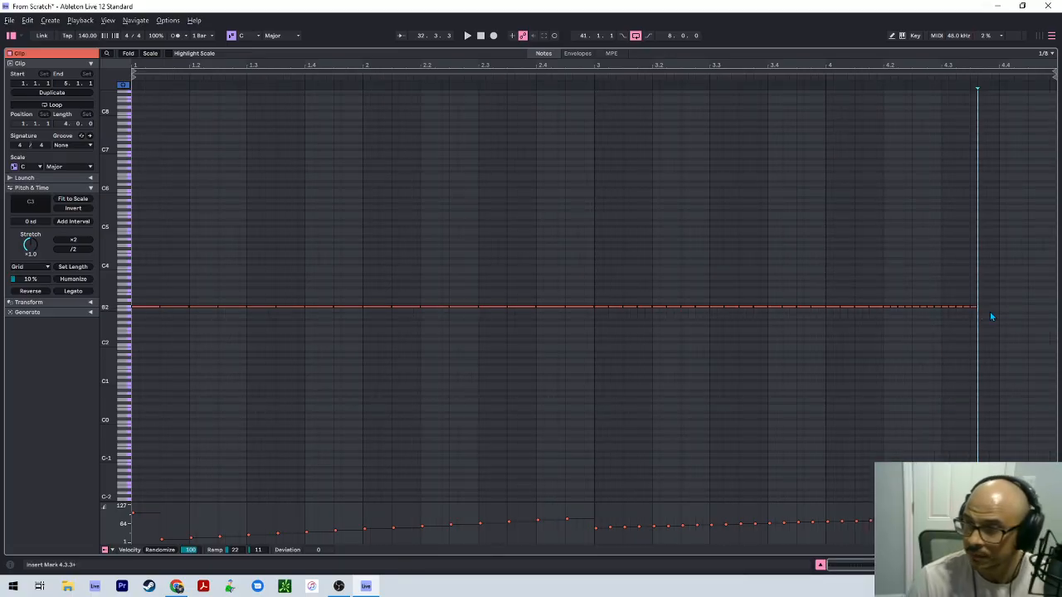
key(b)
click(982, 307)
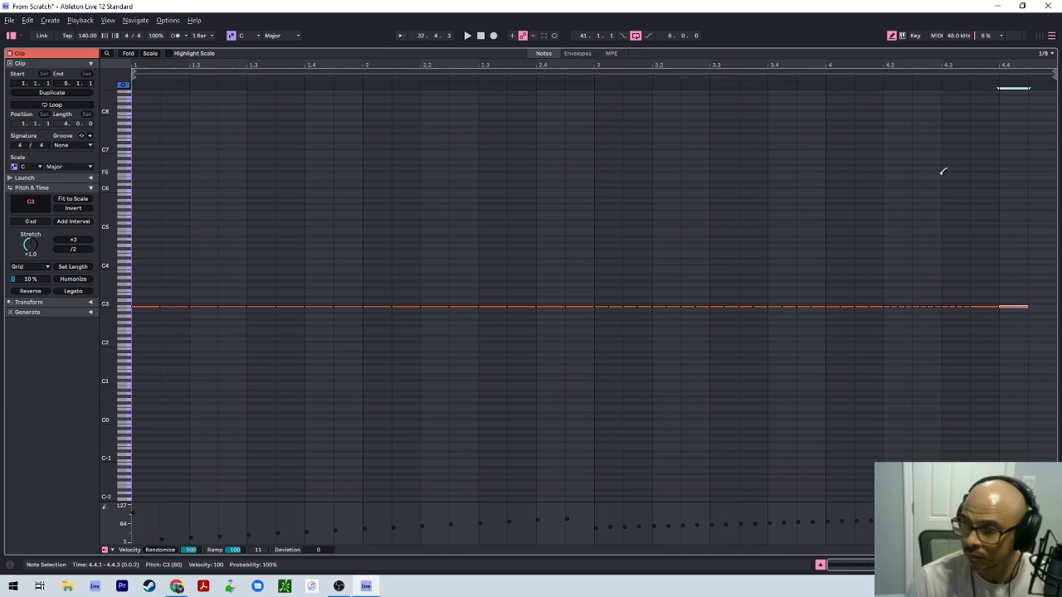
Set the grid to 1/16 and replace the eighth-length C3 note at 4.3.3 with a sixteenth at 4.3.4.
key(b)
drag(979, 302, 972, 313)
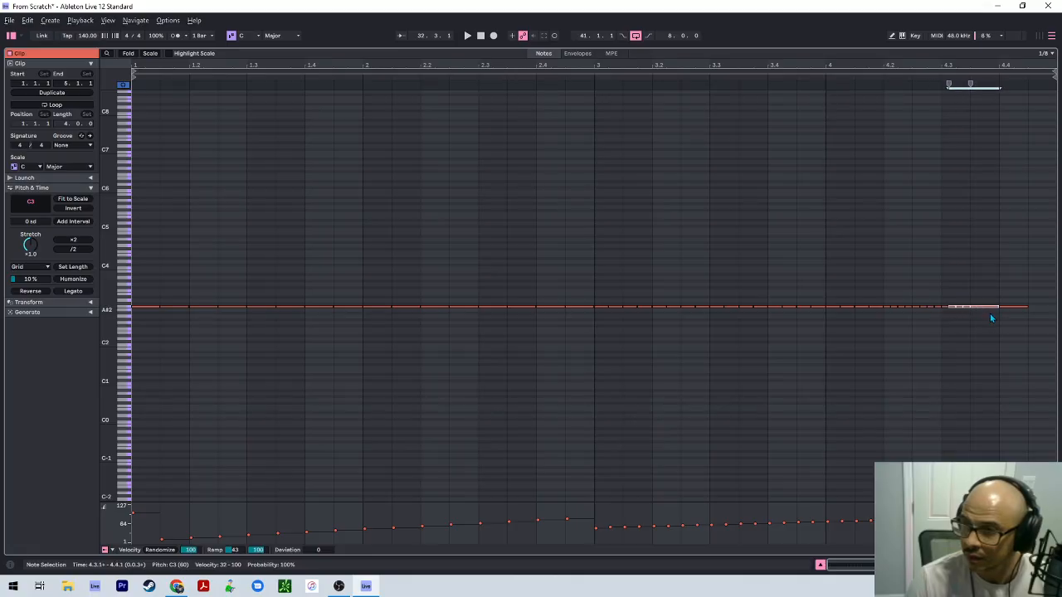
click(991, 317)
right_click(992, 319)
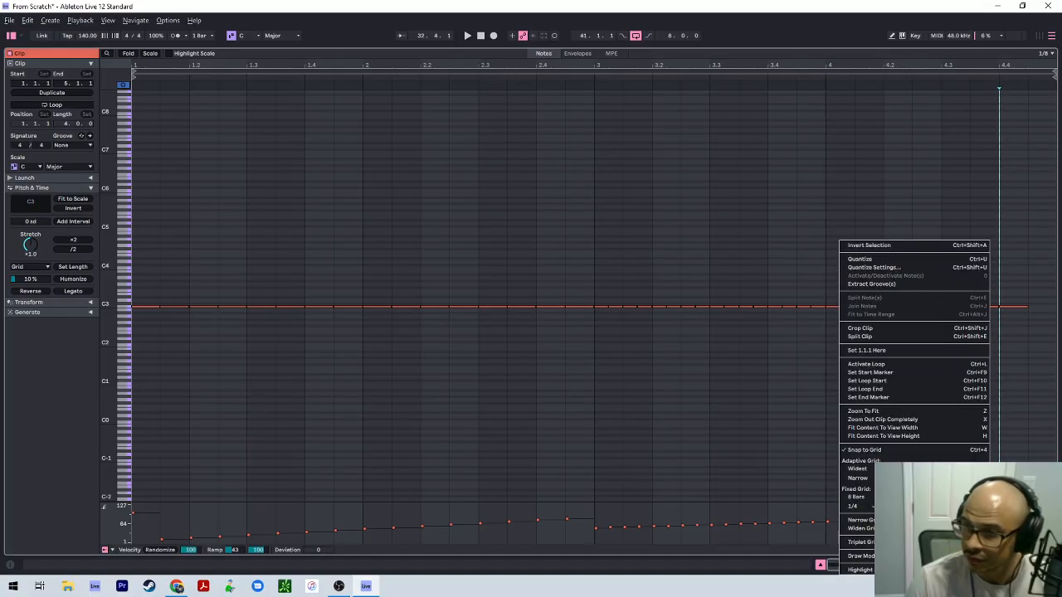
click(860, 519)
double_click(992, 306)
click(991, 307)
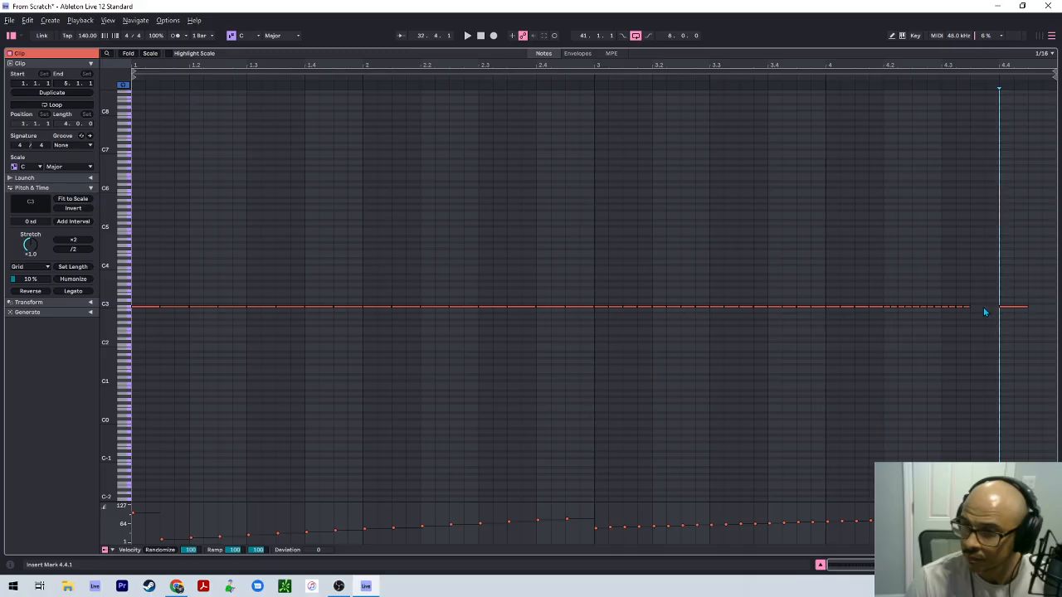
double_click(983, 307)
Delete the C3 note at 4.4.1 and add a sixteenth-length C3 note at 4.4.3.
click(1014, 308)
double_click(1013, 308)
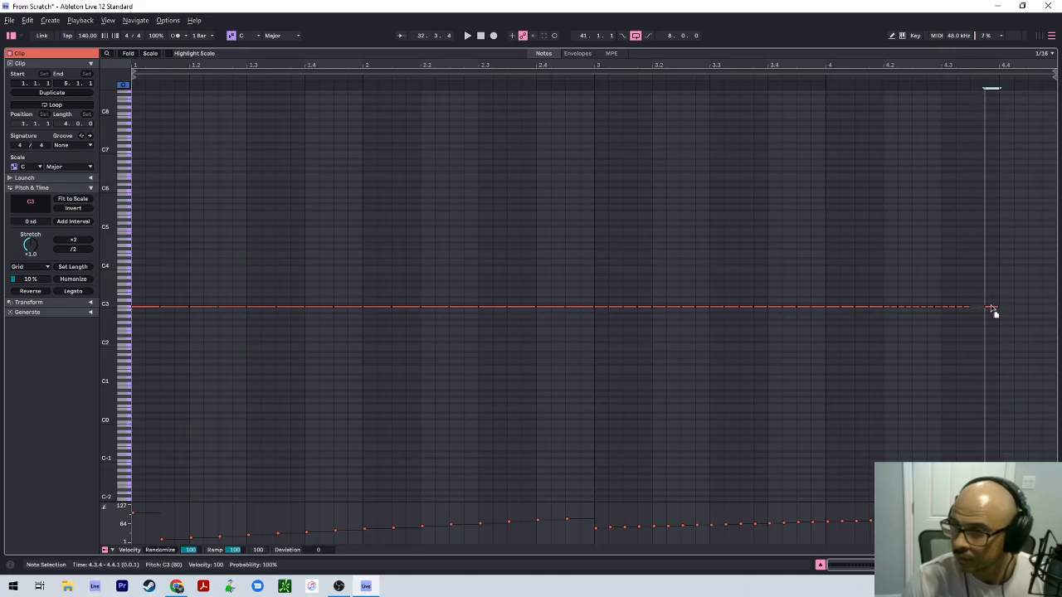
double_click(992, 309)
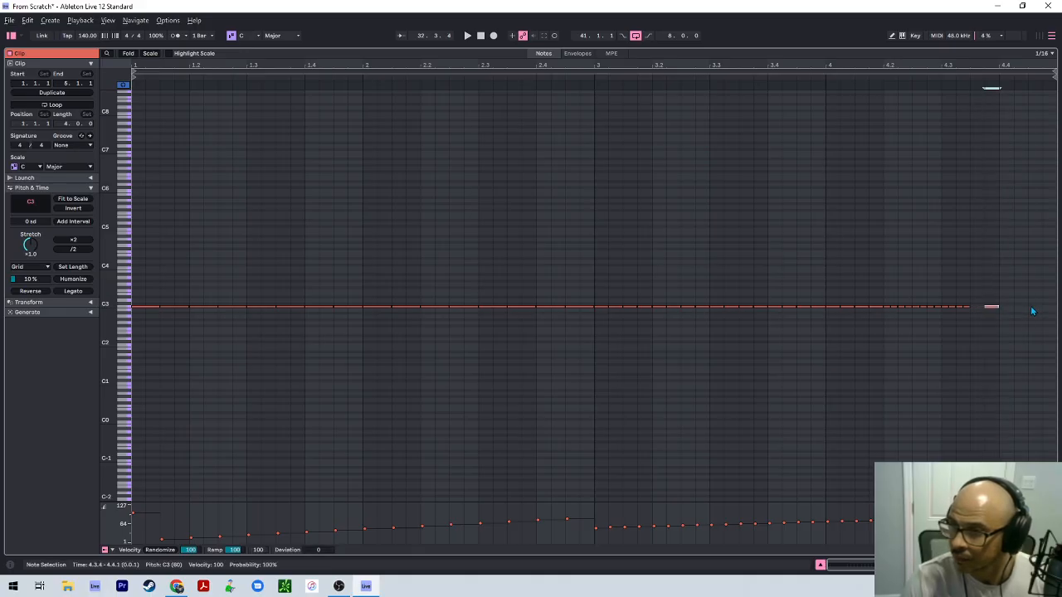
double_click(1032, 309)
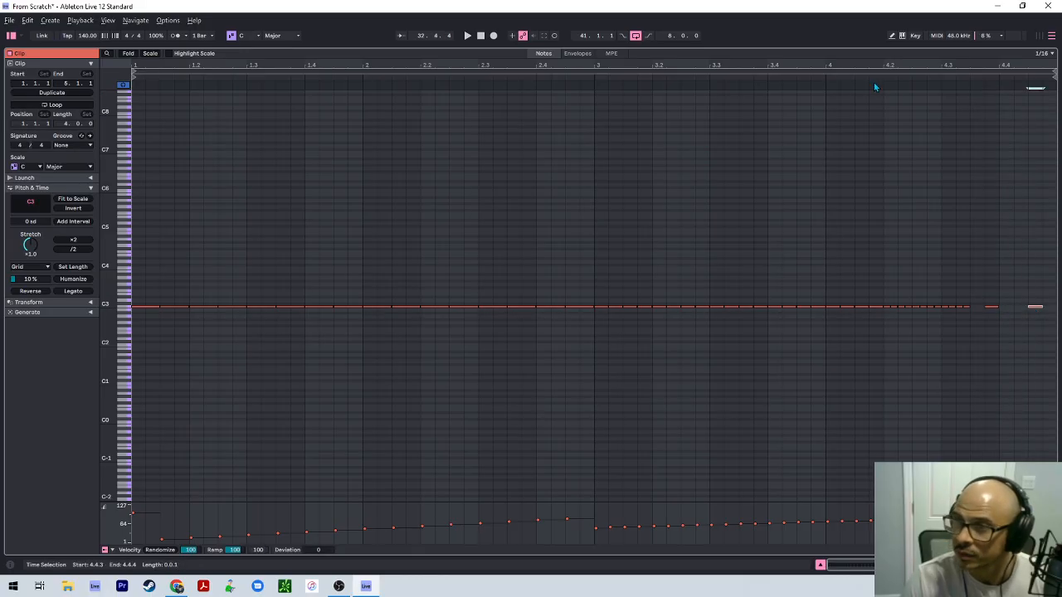
Replace the sixteenth note at 4.3.4 with one at 4.3.3 and play the pattern from 4.2.
key(space)
key(space)
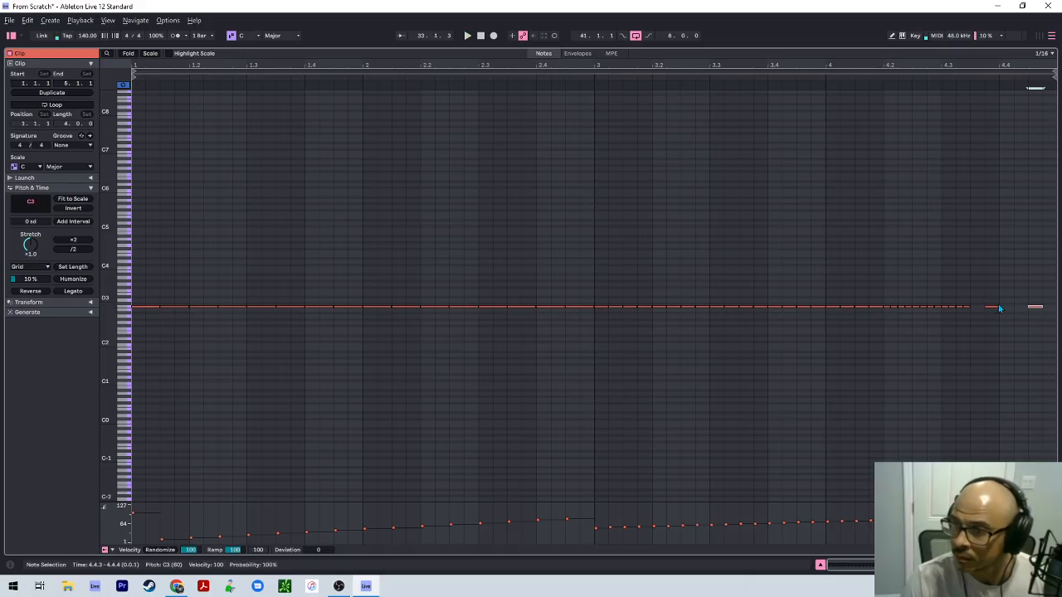
click(978, 308)
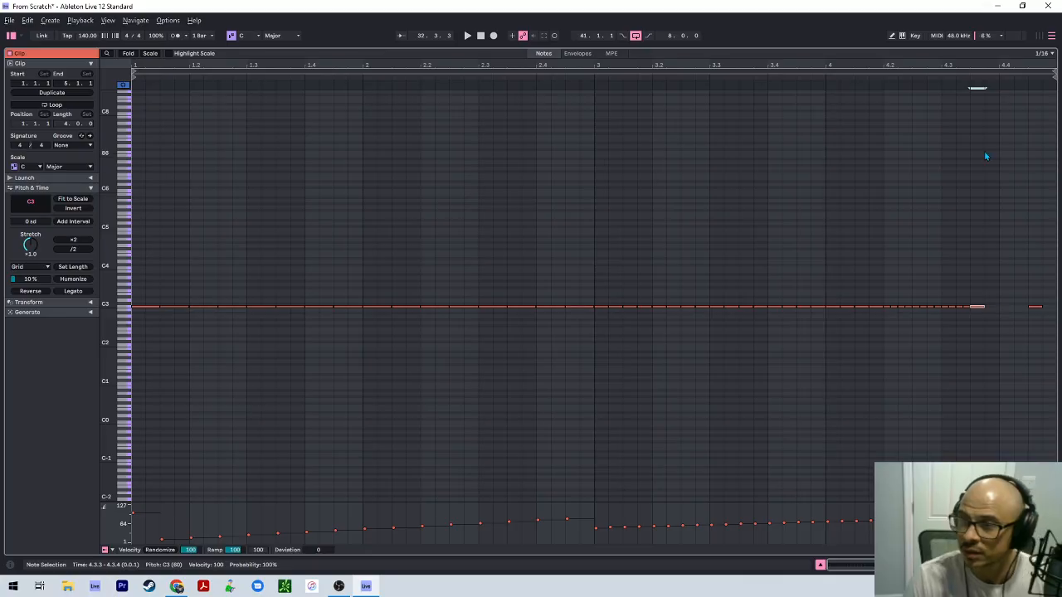
click(896, 74)
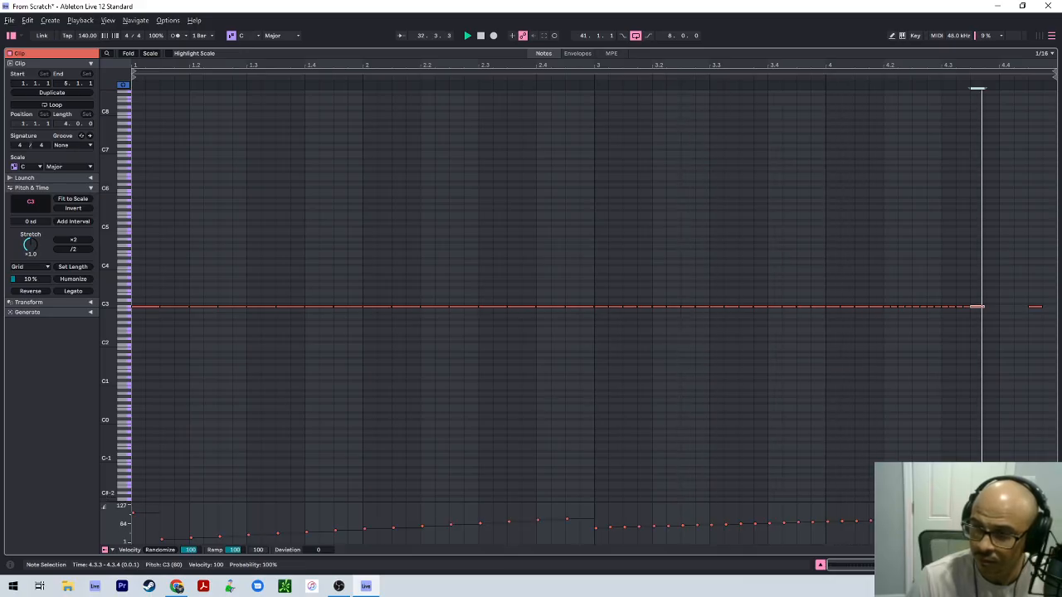
Draw a new rising velocity ramp, starting at about 8, across the thirty-second notes from 4.2.1 to 4.3.3.
key(b)
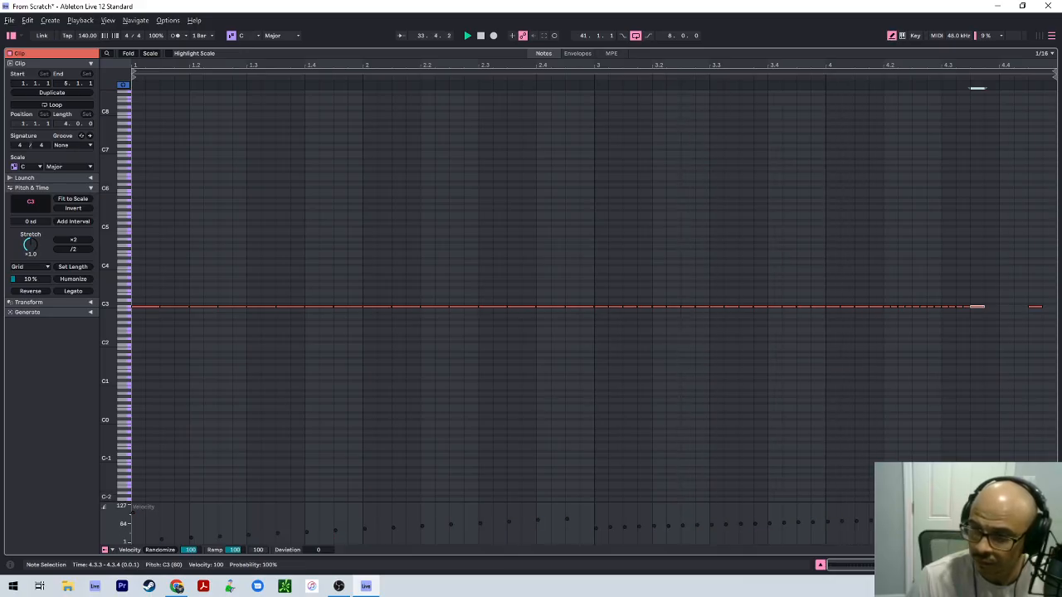
key(b)
drag(970, 330, 889, 276)
key(b)
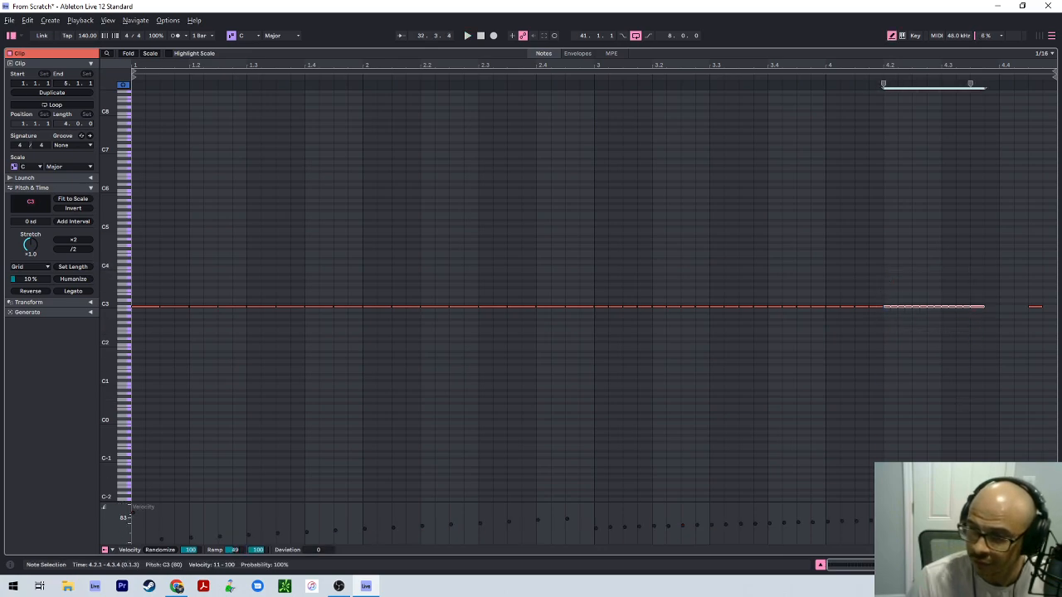
drag(966, 518, 968, 516)
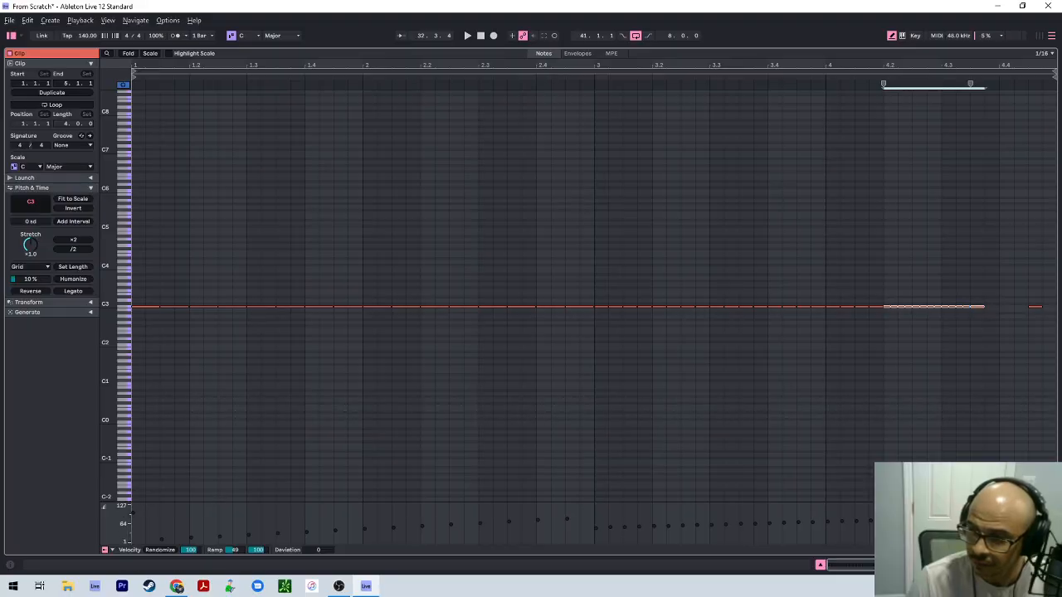
drag(886, 539, 893, 514)
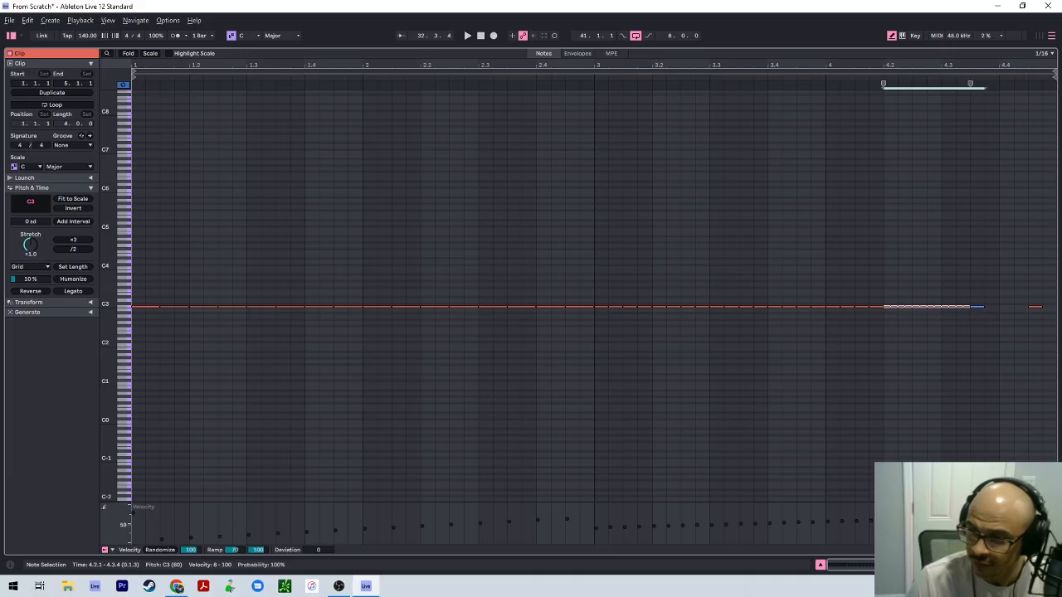
key(b)
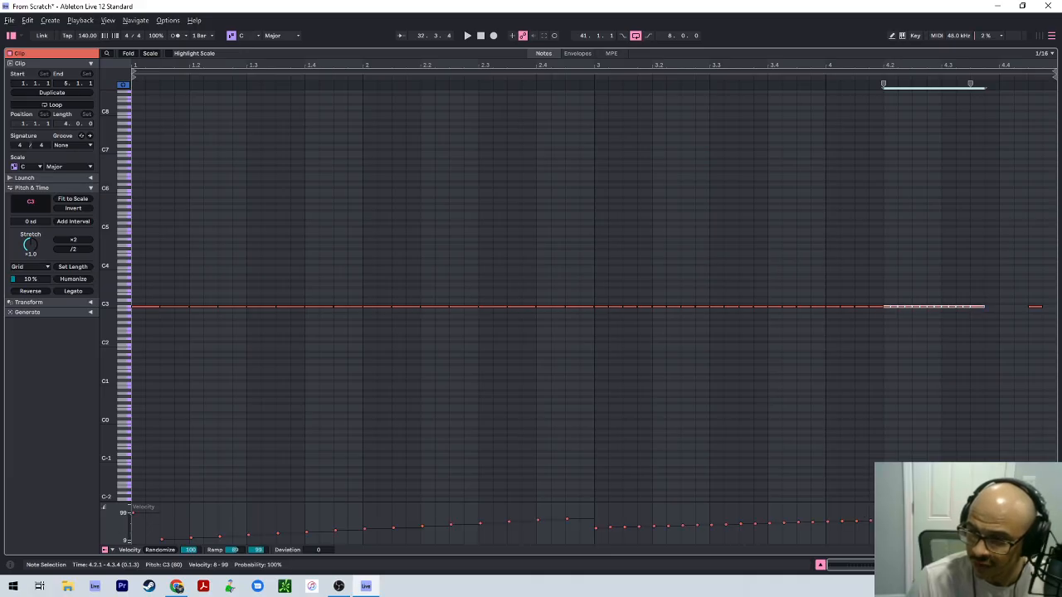
Set the velocity of the C3 note at 4.3.3 to 60 and play the pattern.
click(971, 512)
drag(970, 518, 971, 525)
key(space)
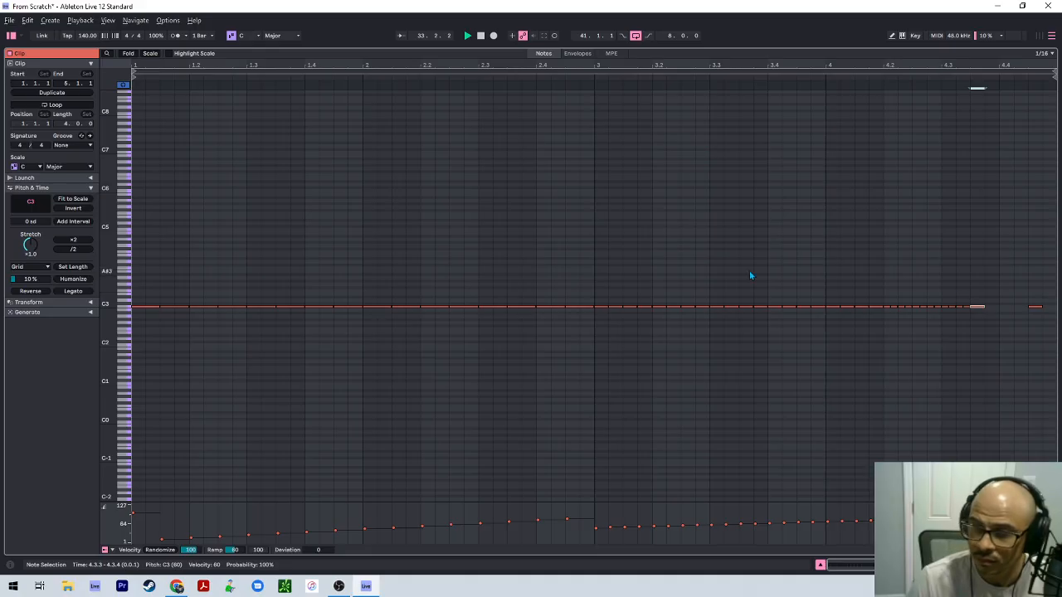
Return to the arrangement and rename the four-bar build-up clip at bar 29 on the Kick track as Kick.
key(shift+Tab)
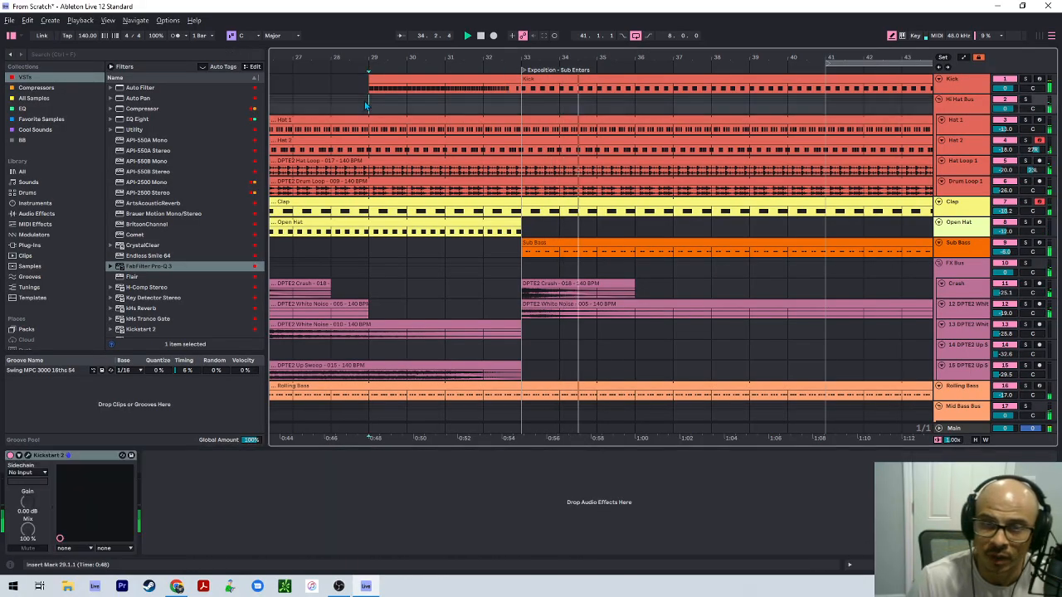
click(412, 110)
click(404, 76)
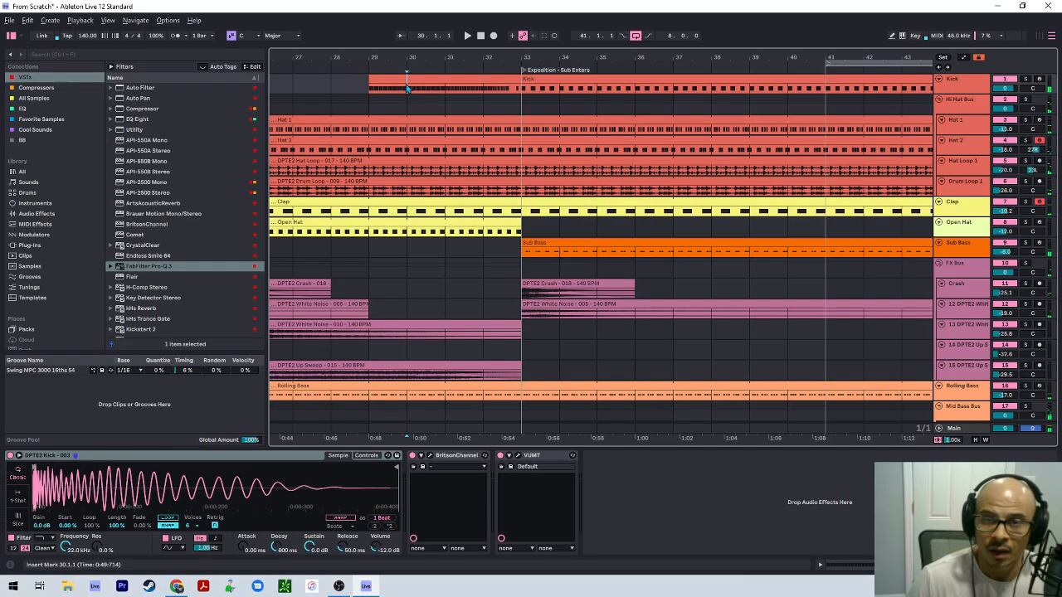
key(ctrl+r)
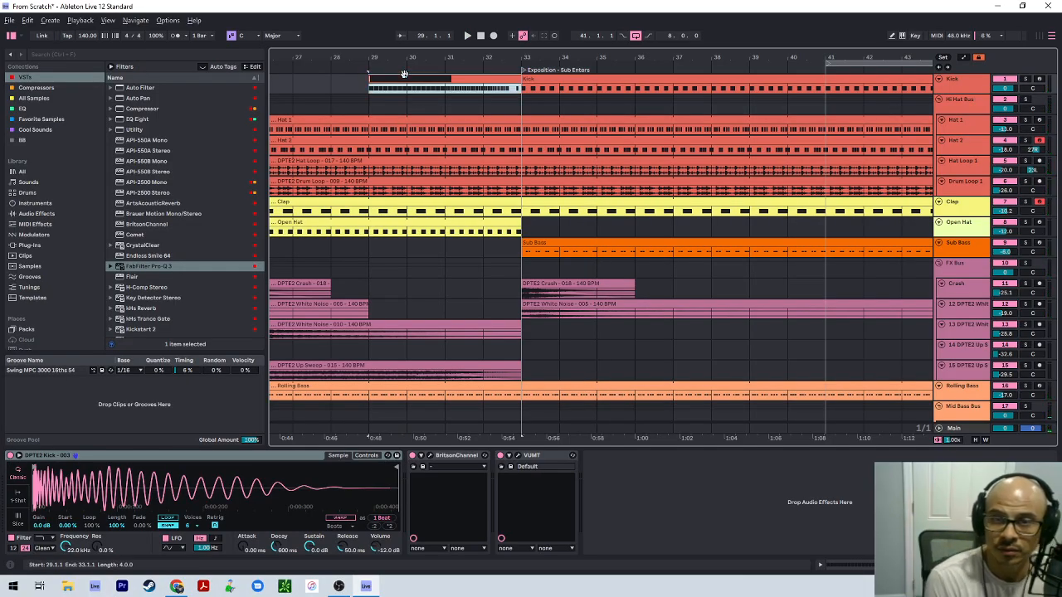
text(Kick)
key(Return)
key(w)
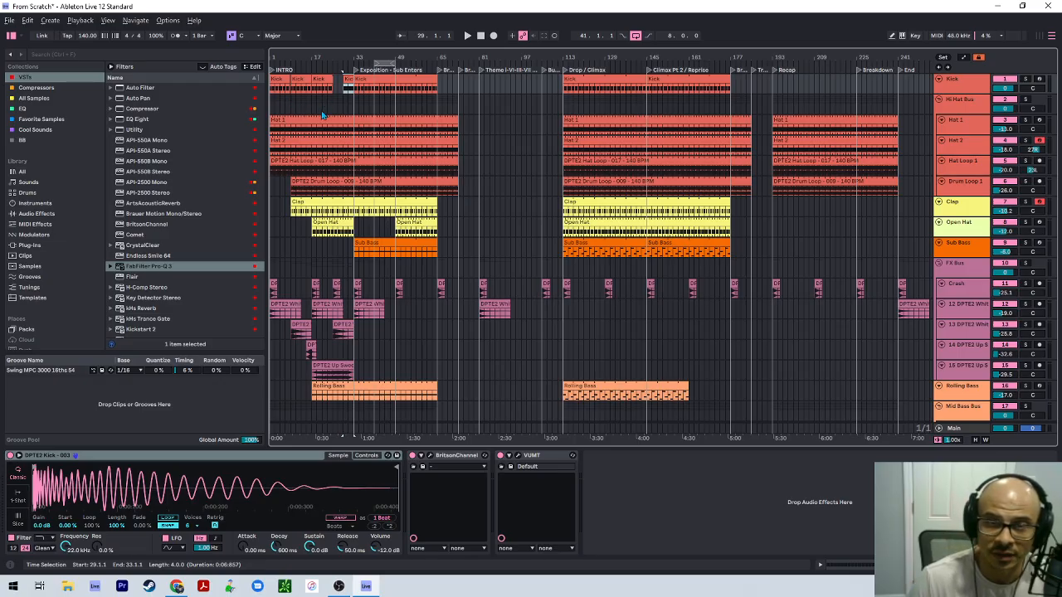
click(355, 110)
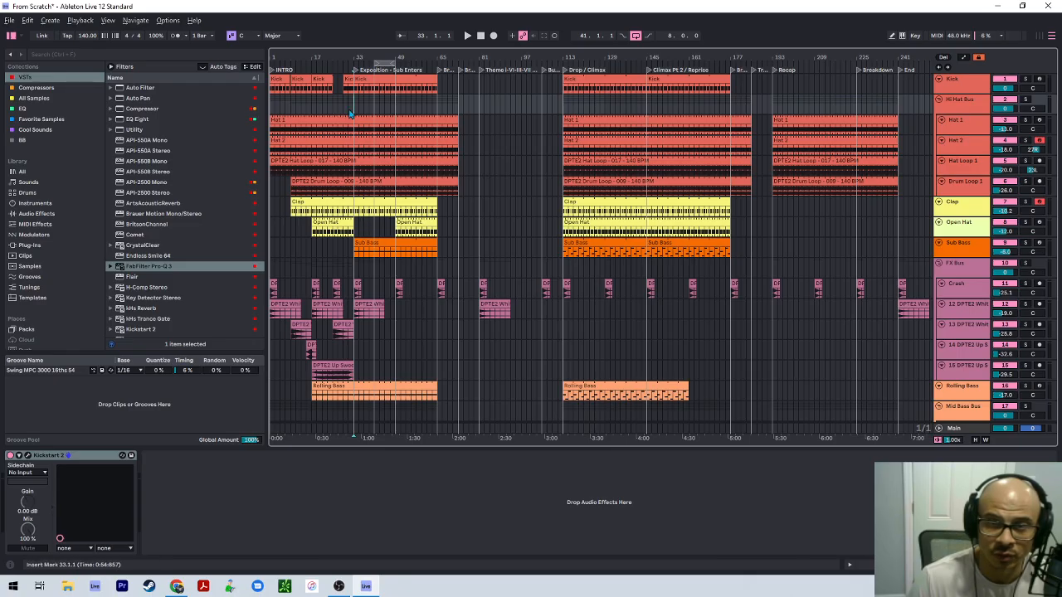
drag(348, 109, 357, 156)
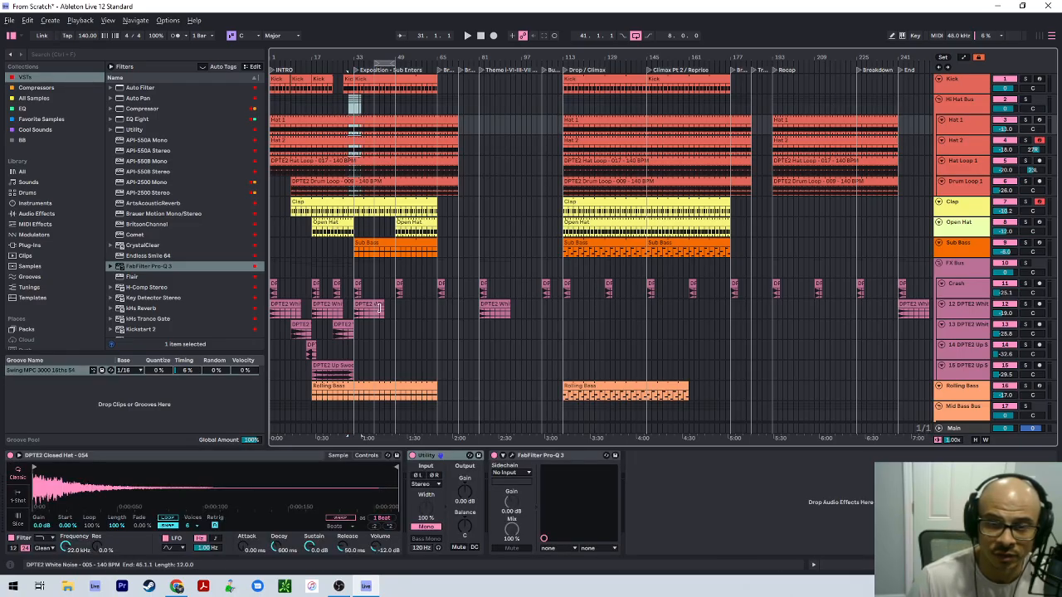
click(363, 245)
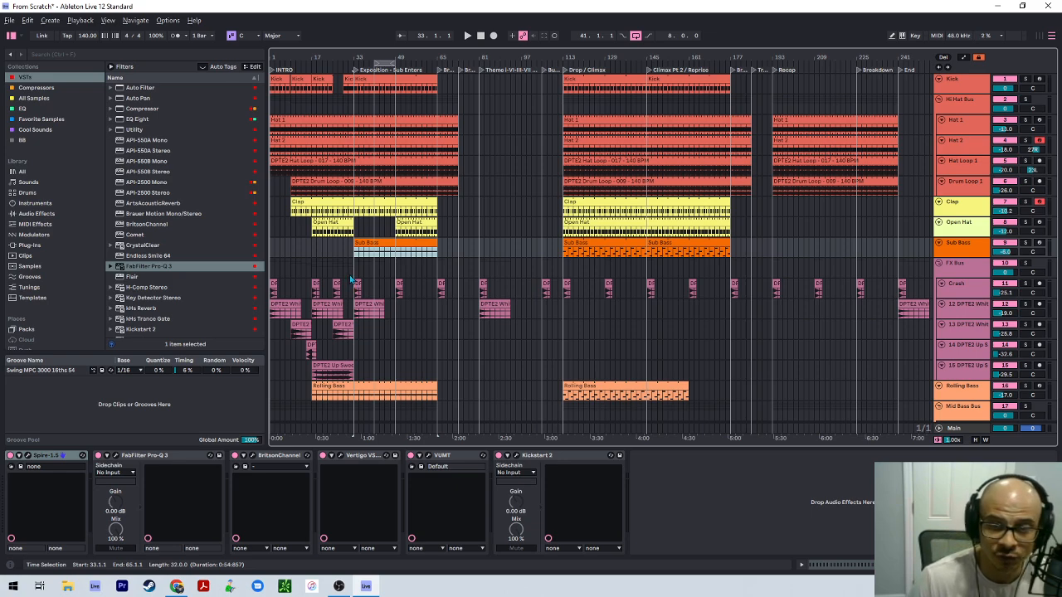
Set the arrangement grid to 8 bars and duplicate bars 1 to 33 of FX tracks 12 to 15 twice, up to bar 97.
click(348, 335)
right_click(355, 345)
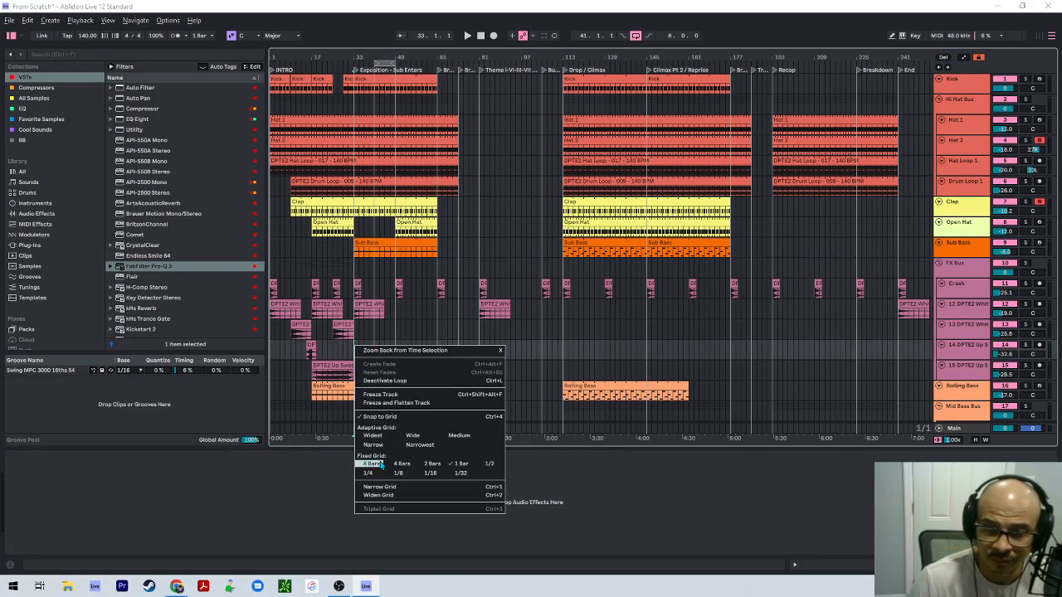
click(371, 463)
drag(353, 375, 262, 325)
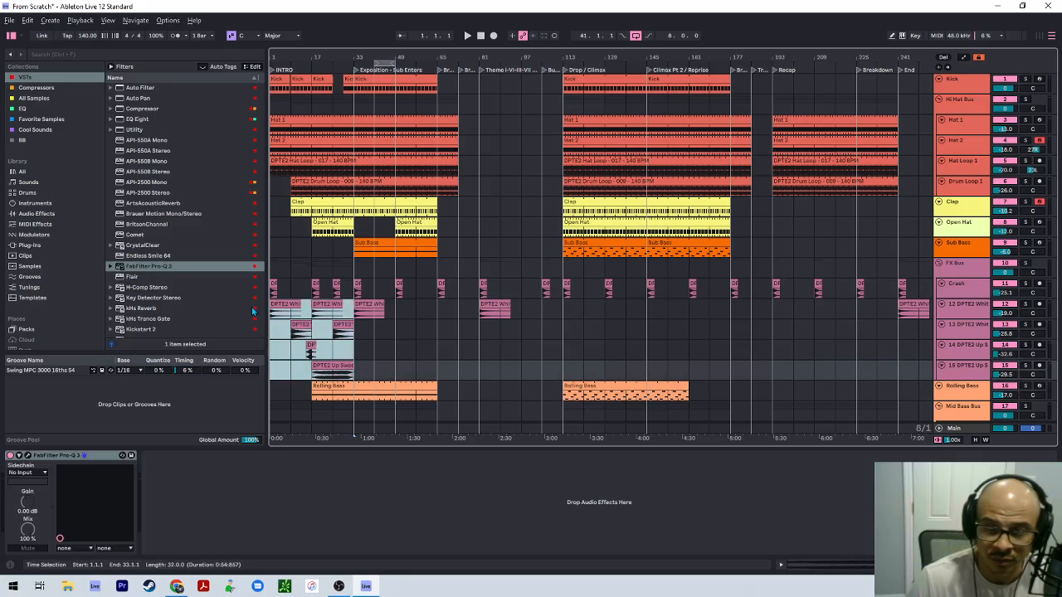
key(ctrl+d)
key(ctrl+d)
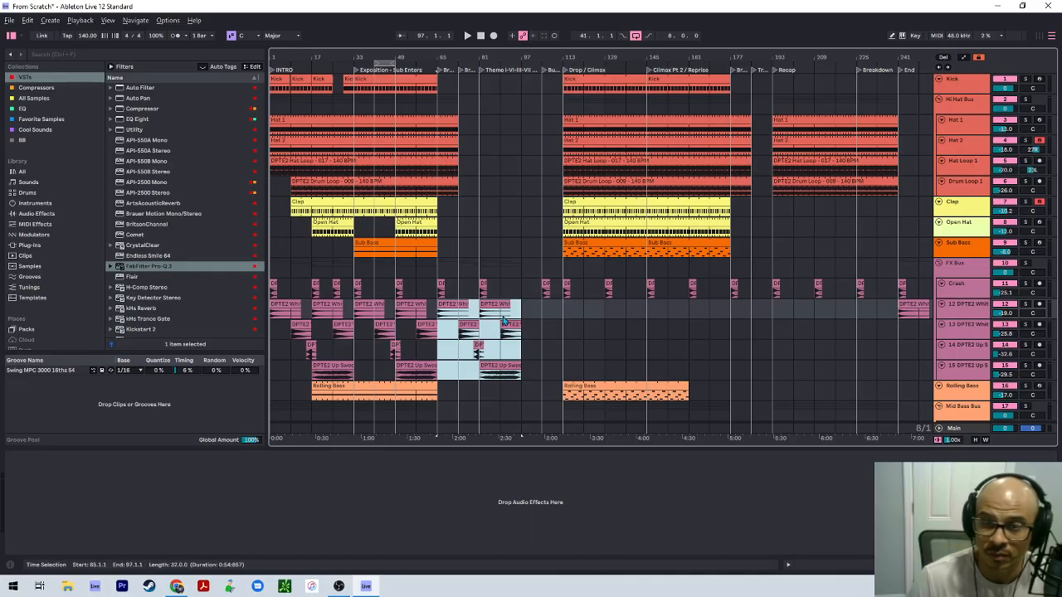
Copy the 32-bar FX block to the Drop / Climax at bar 113 and duplicate it twice.
drag(498, 305, 622, 316)
key(ctrl+d)
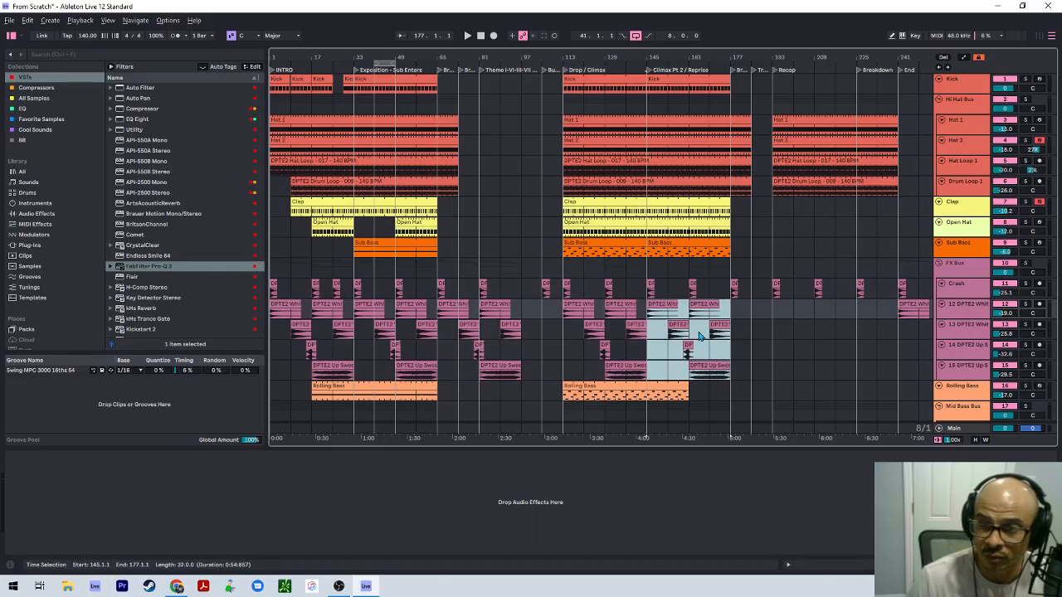
key(ctrl+d)
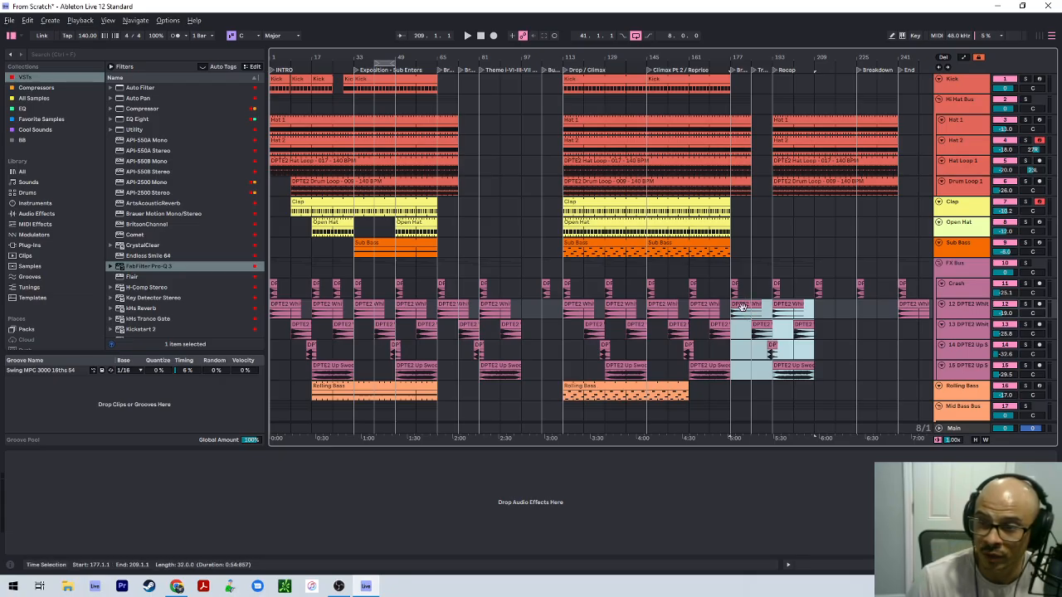
Move the last FX block to the Recap at bar 193 and duplicate it once, up to bar 257.
drag(748, 313, 792, 314)
key(ctrl+d)
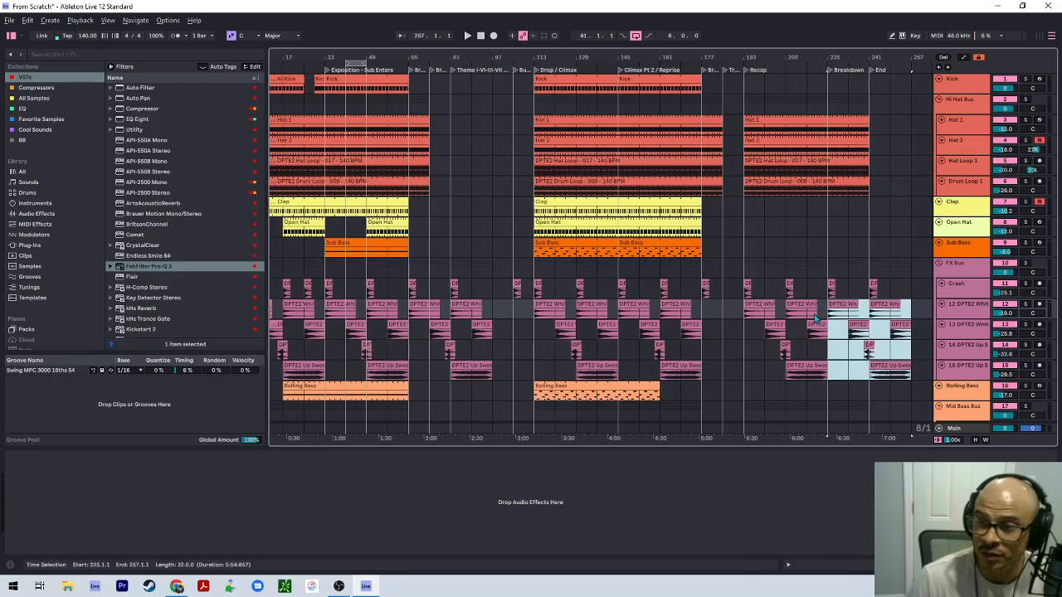
click(832, 369)
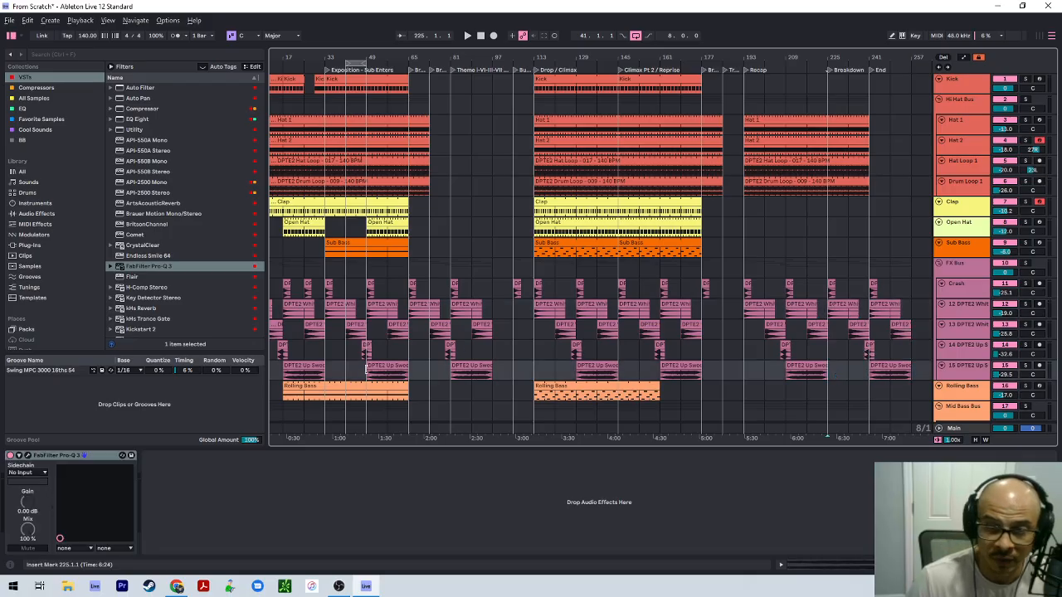
Select the Up Sweep clip at bar 49 and listen to the arrangement from there.
scroll(358, 354, left, 2)
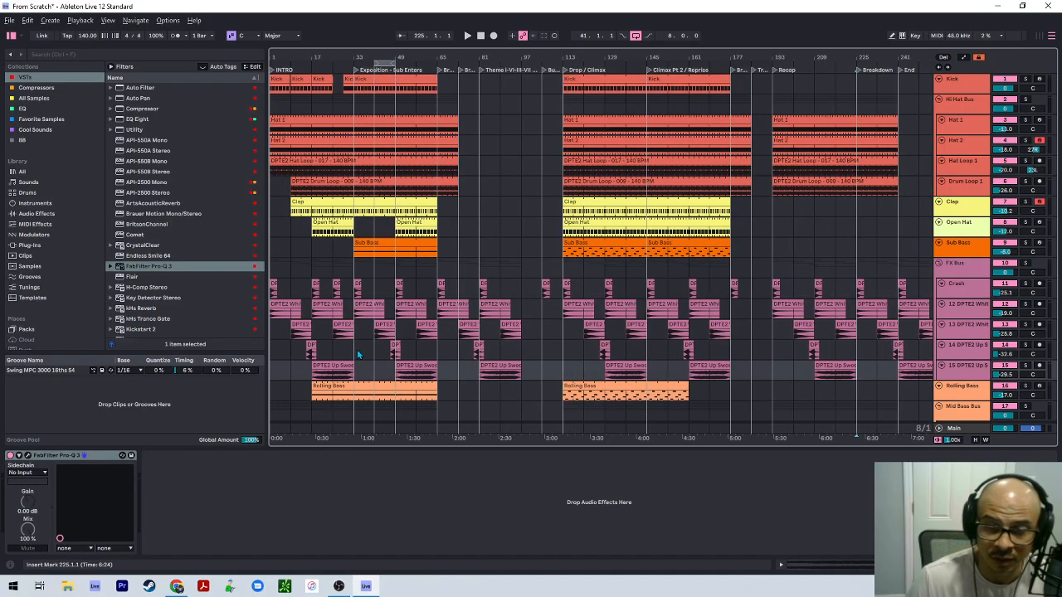
click(419, 367)
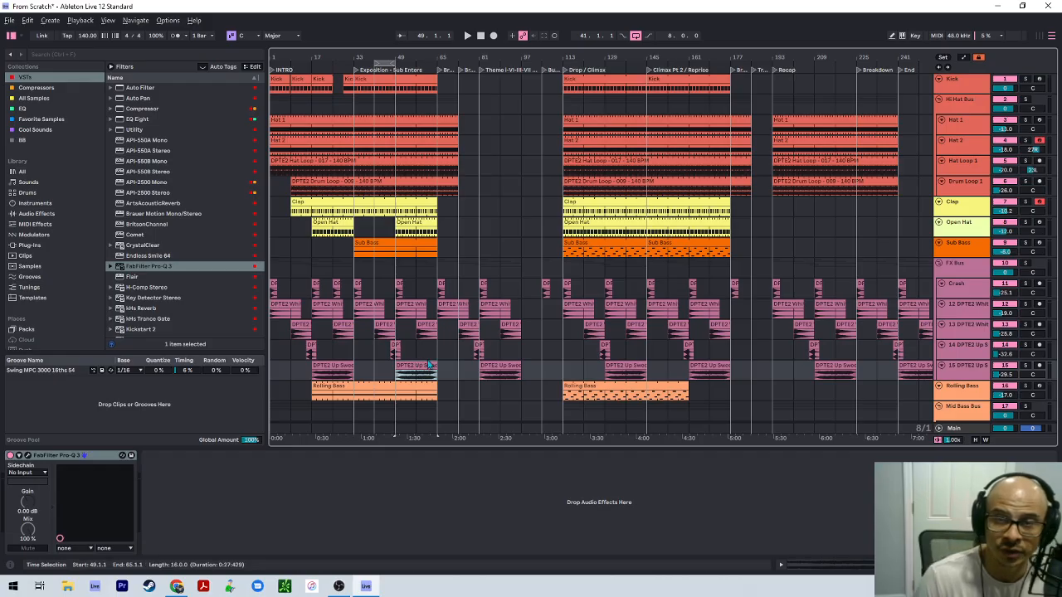
click(392, 69)
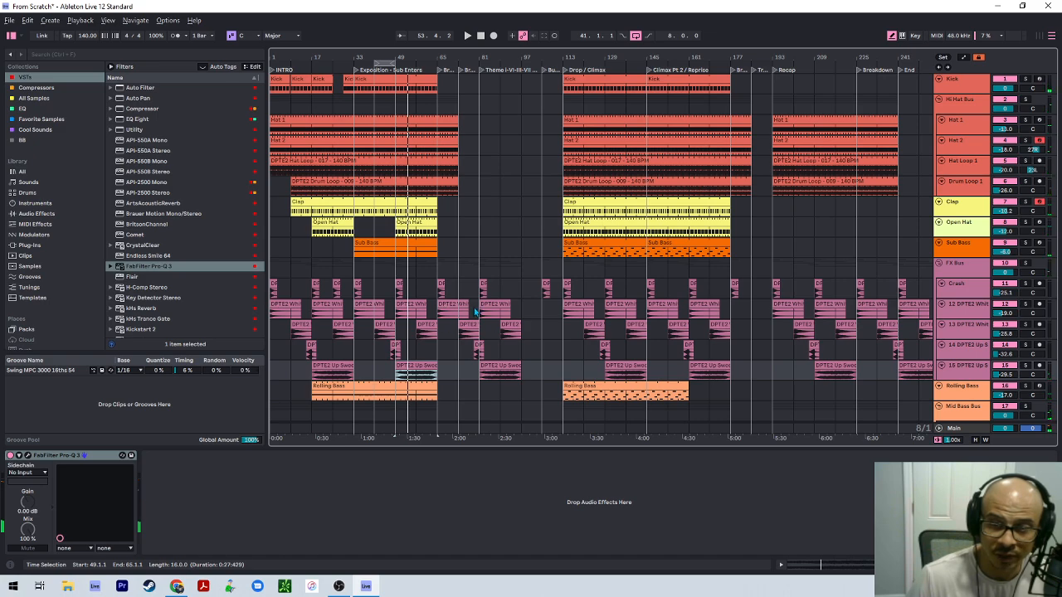
key(space)
Inspect the Up Sweep clip at bar 81 and review how the FX clips line up with the other tracks.
click(478, 265)
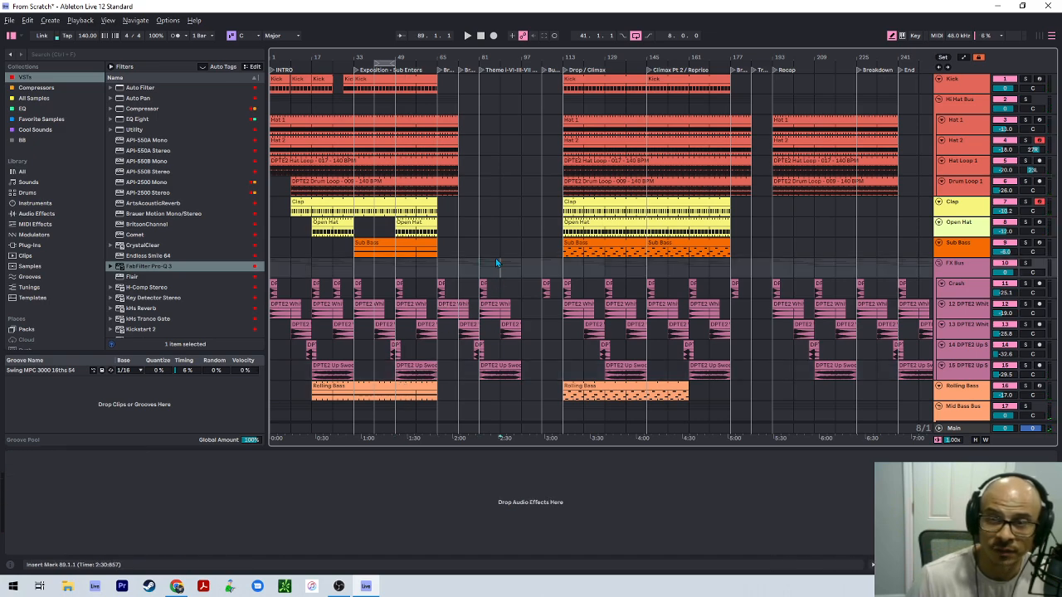
click(495, 365)
click(495, 368)
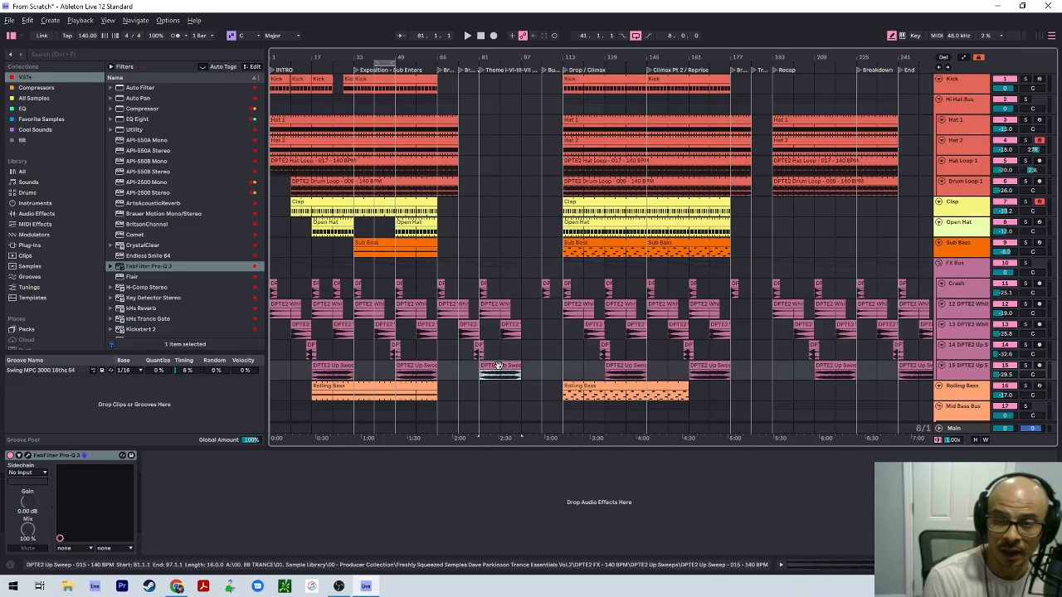
click(419, 366)
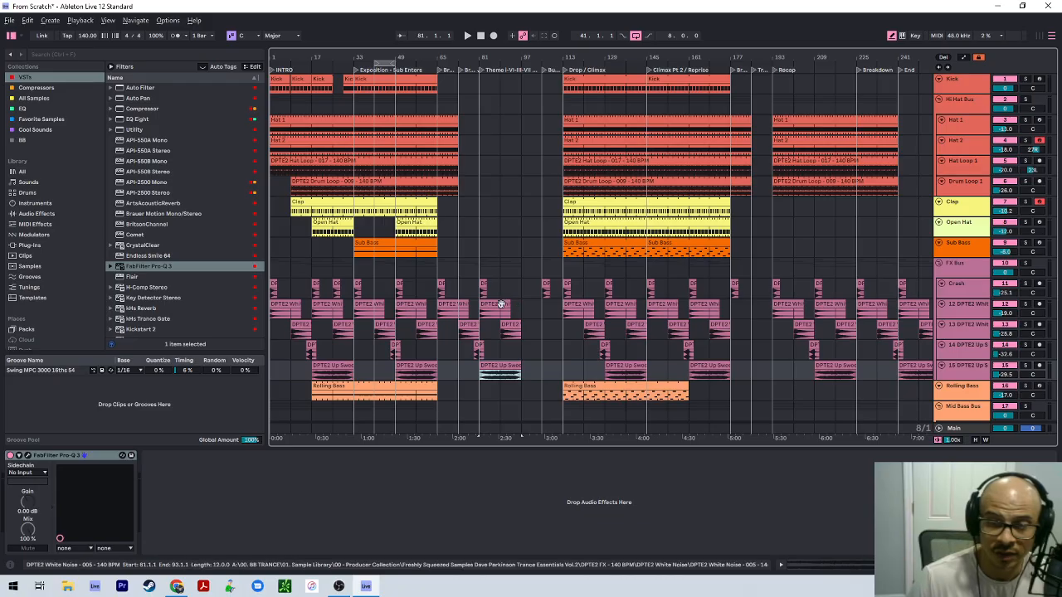
scroll(421, 329, down, 1)
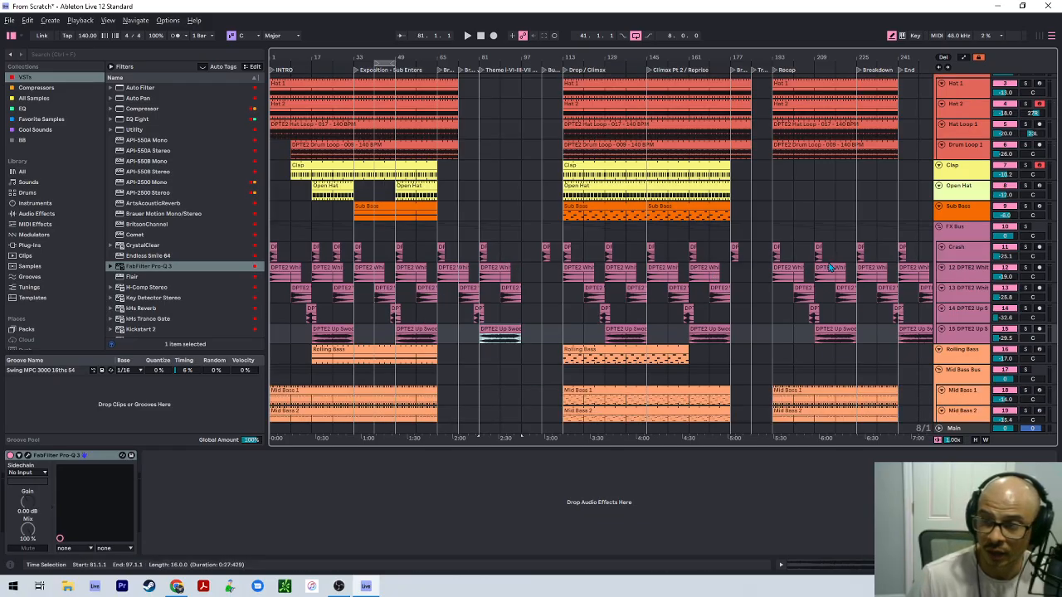
scroll(518, 253, up, 1)
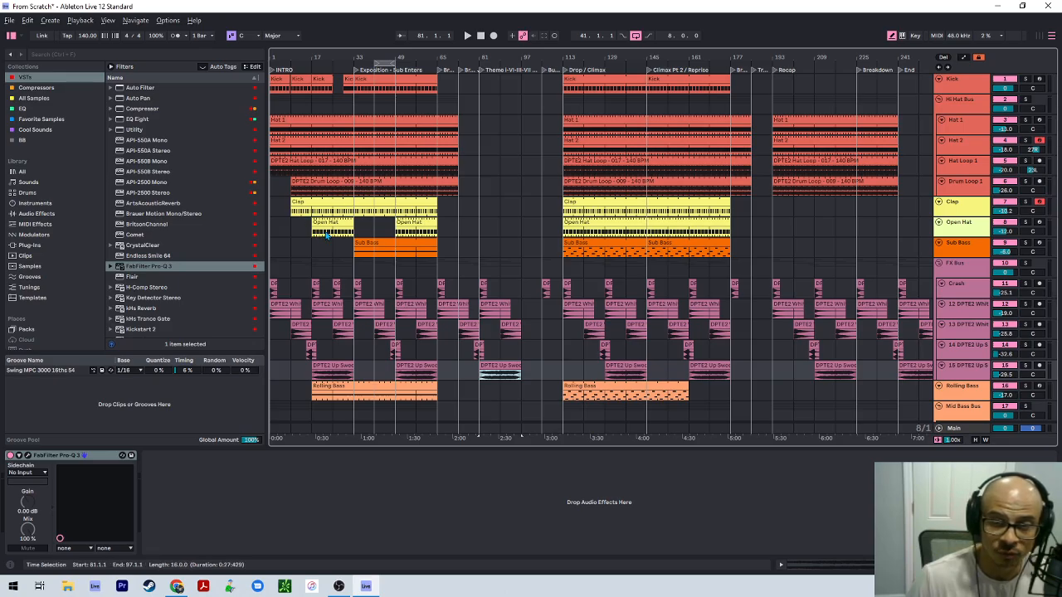
scroll(446, 257, down, 3)
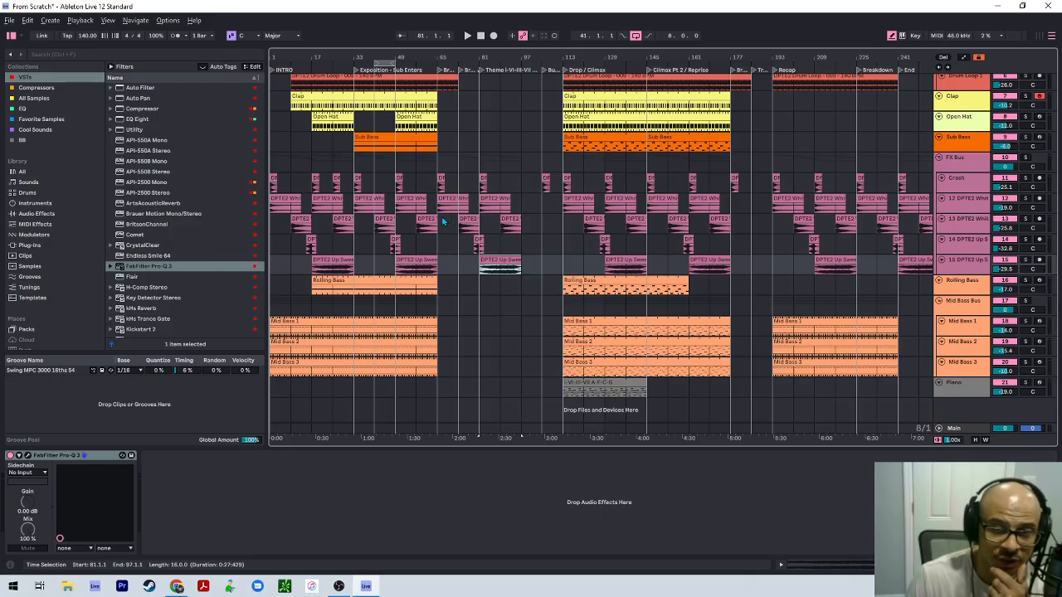
scroll(403, 242, up, 3)
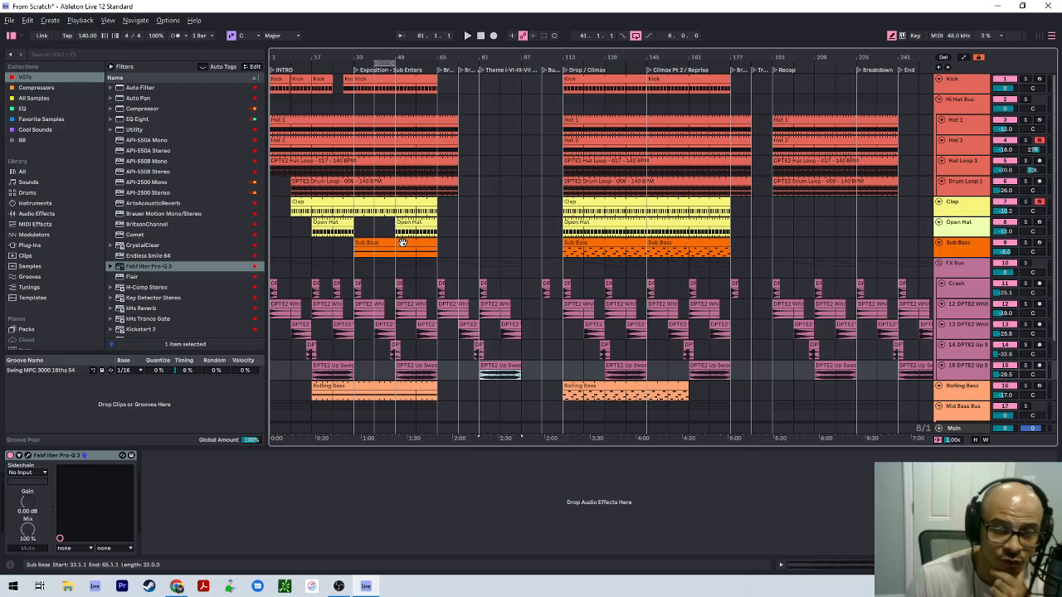